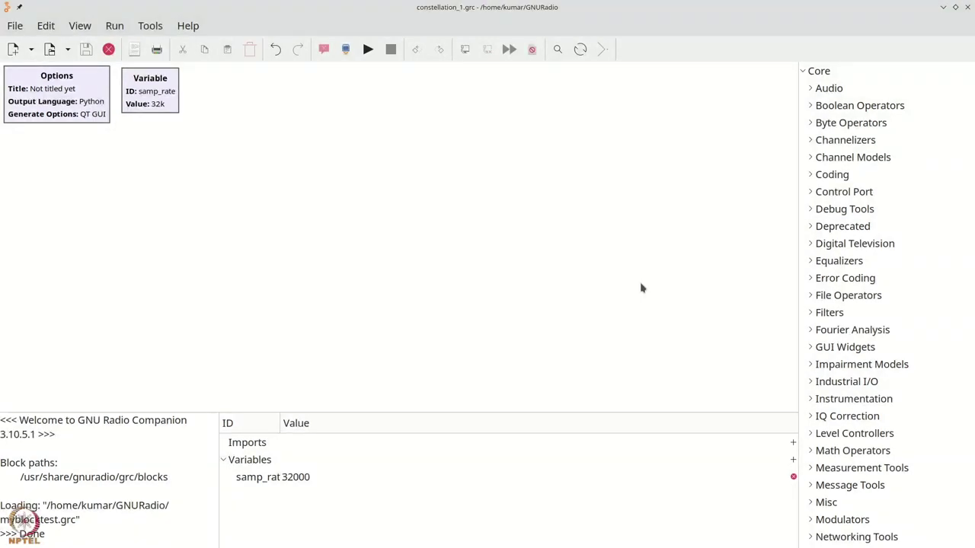
- Add a Throttle block to the flowgraph and a Chunks to Symbols block just before it
key(ctrl+f)
text(thro)
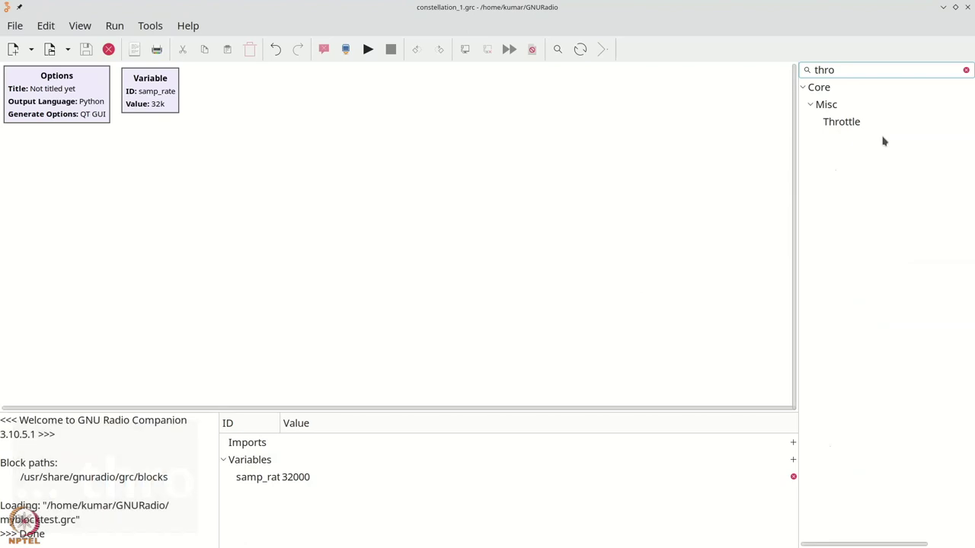
drag(868, 122, 359, 205)
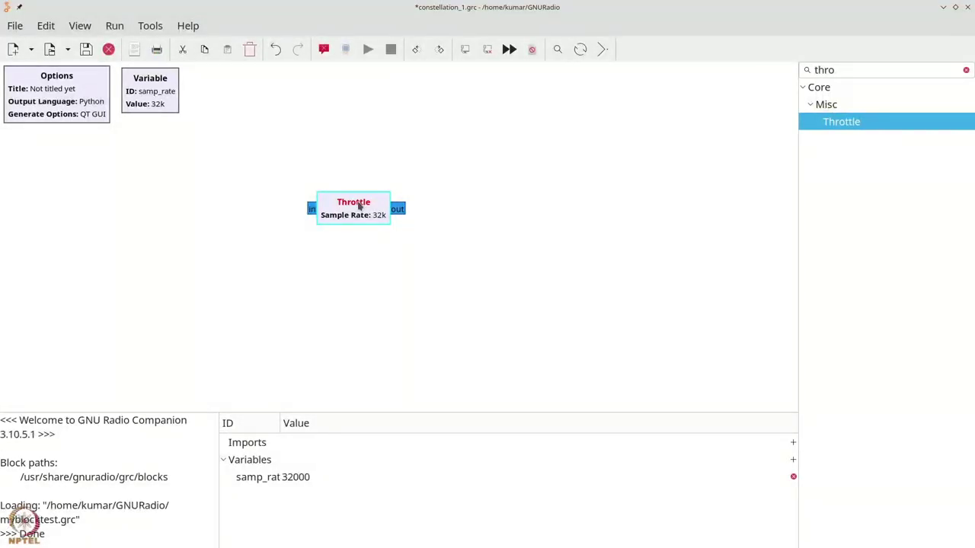
key(ctrl+f)
text(chun)
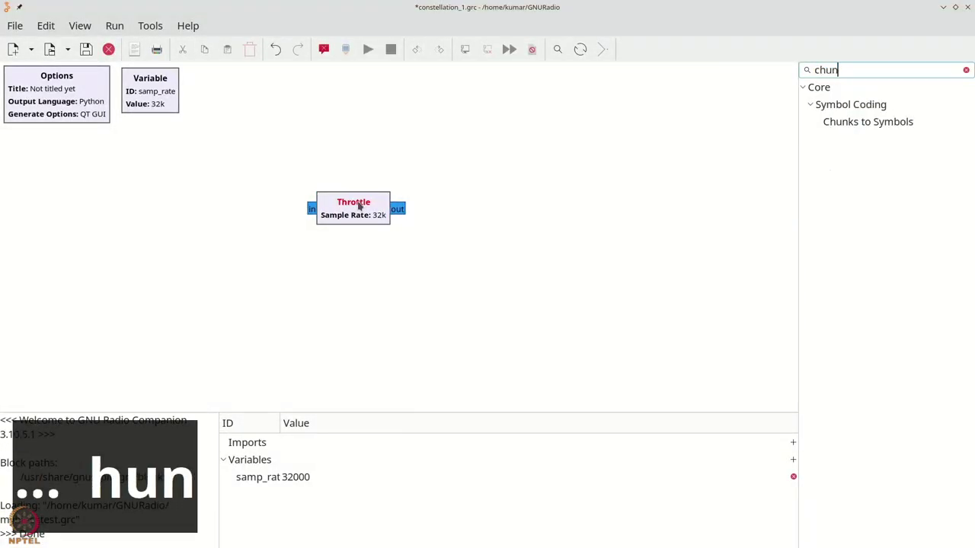
drag(942, 127, 207, 194)
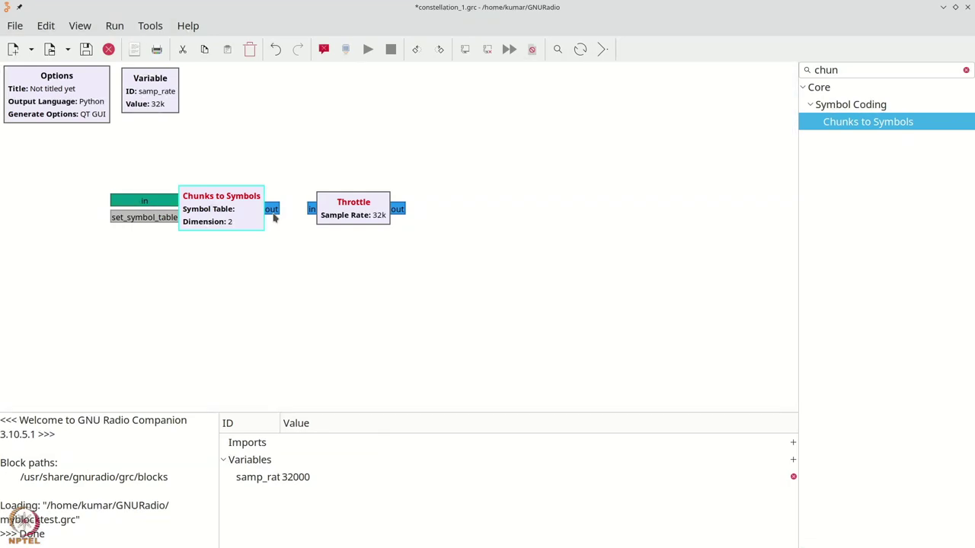
- Add a Random Source block to the flowgraph ahead of the Chunks to Symbols block
key(ctrl+f)
text(r)
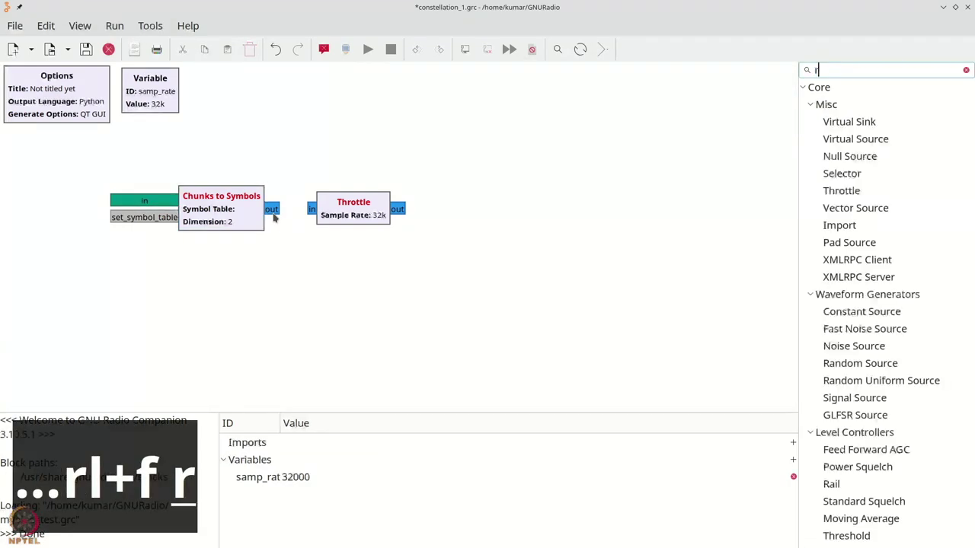
text(andom)
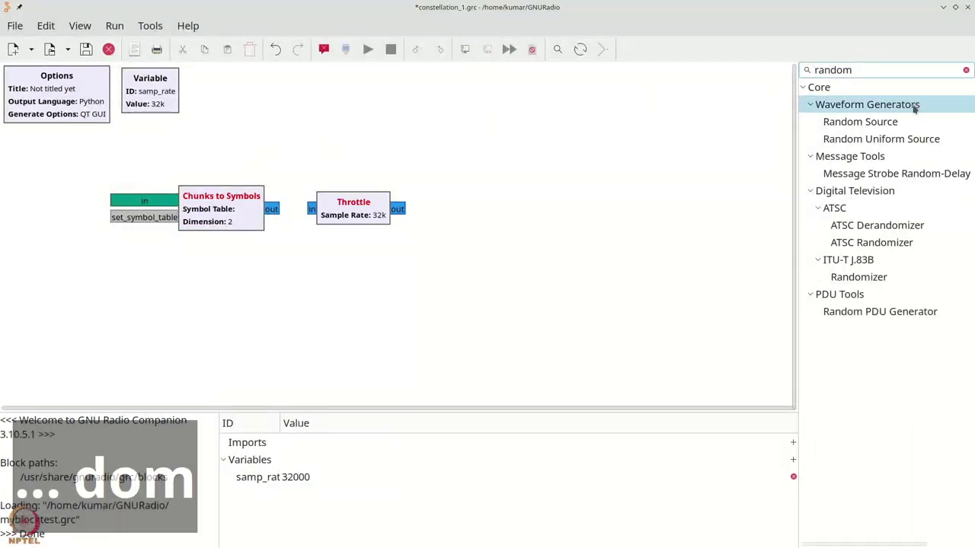
click(861, 123)
drag(861, 123, 89, 208)
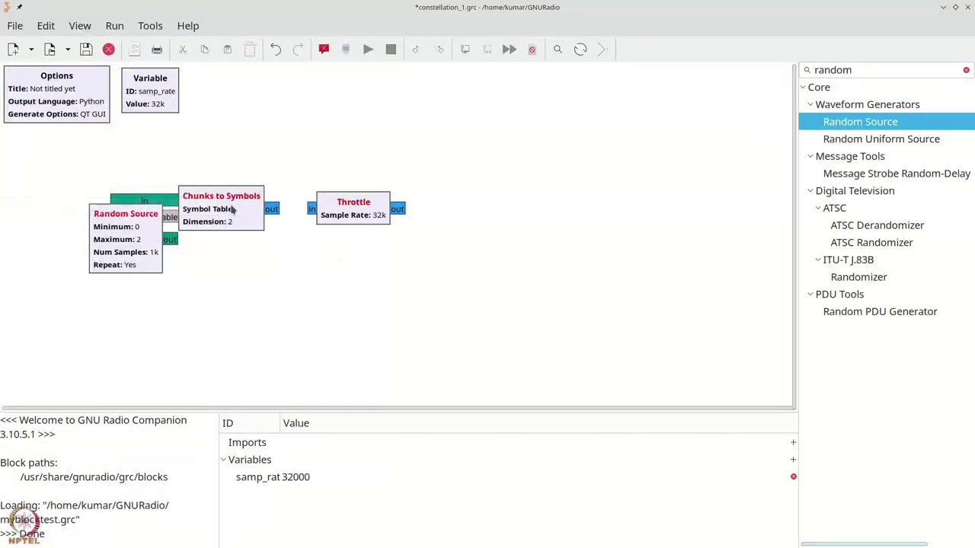
- Space the three blocks out in a row and connect Random Source to Chunks to Symbols and that to Throttle
drag(129, 241, 84, 207)
drag(242, 206, 278, 194)
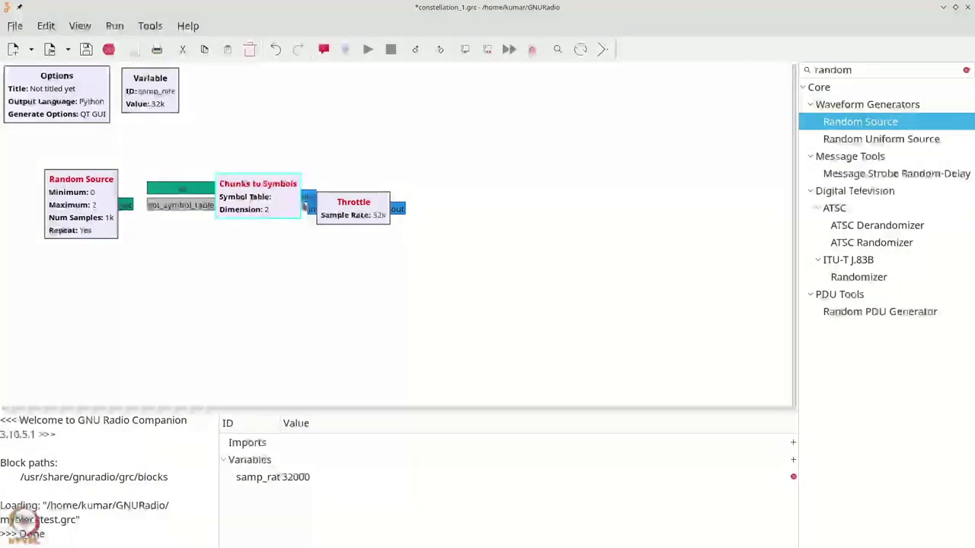
drag(388, 209, 420, 197)
click(183, 191)
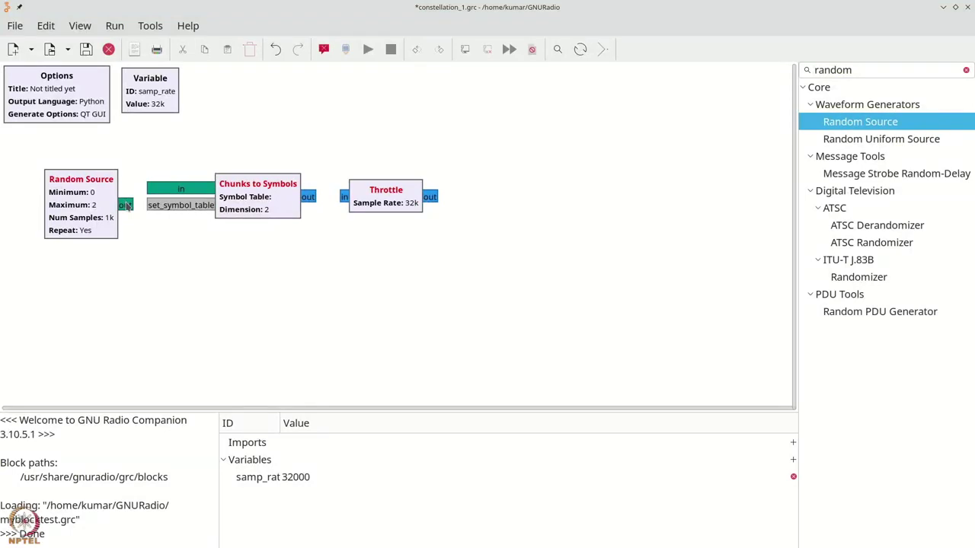
drag(163, 190, 128, 204)
drag(309, 199, 344, 199)
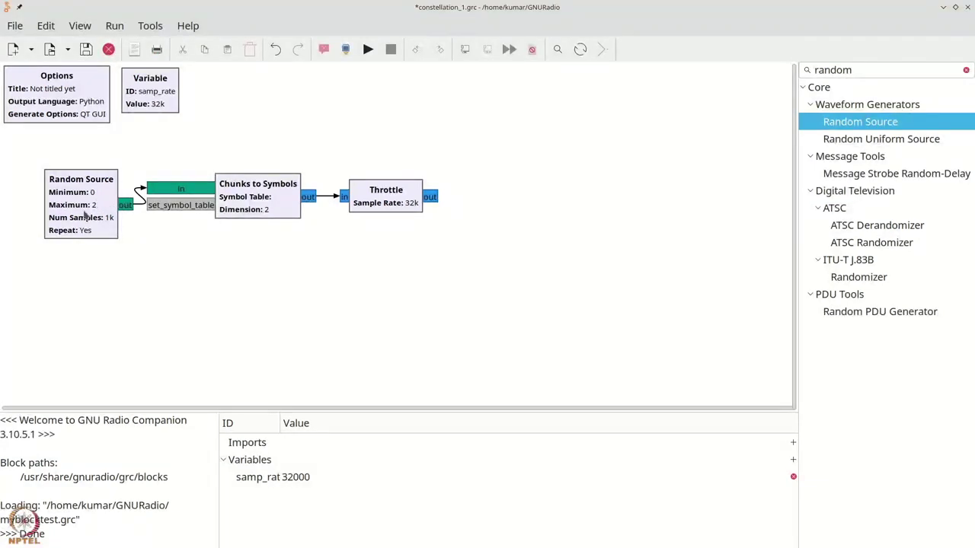
- Set the Random Source's number of samples to 1024
drag(86, 217, 82, 208)
double_click(105, 211)
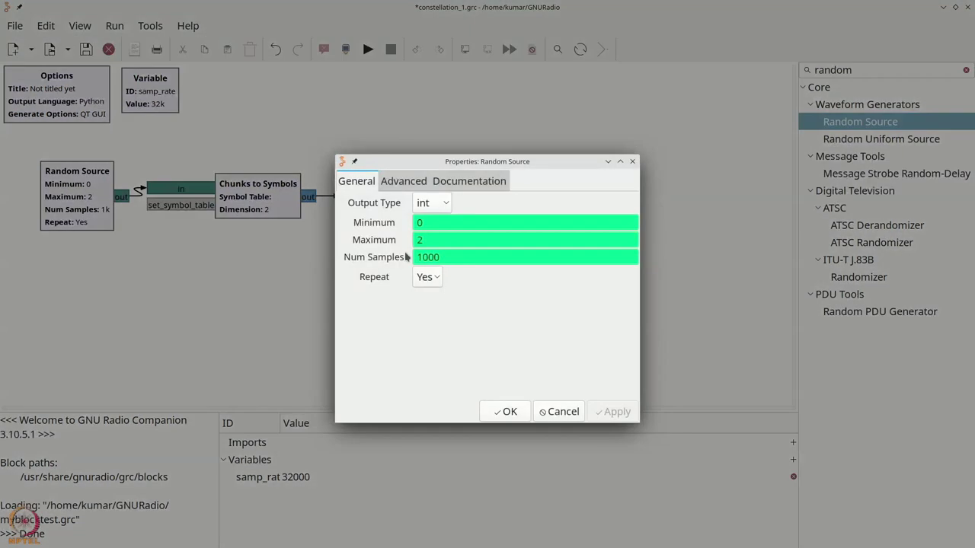
drag(453, 257, 428, 257)
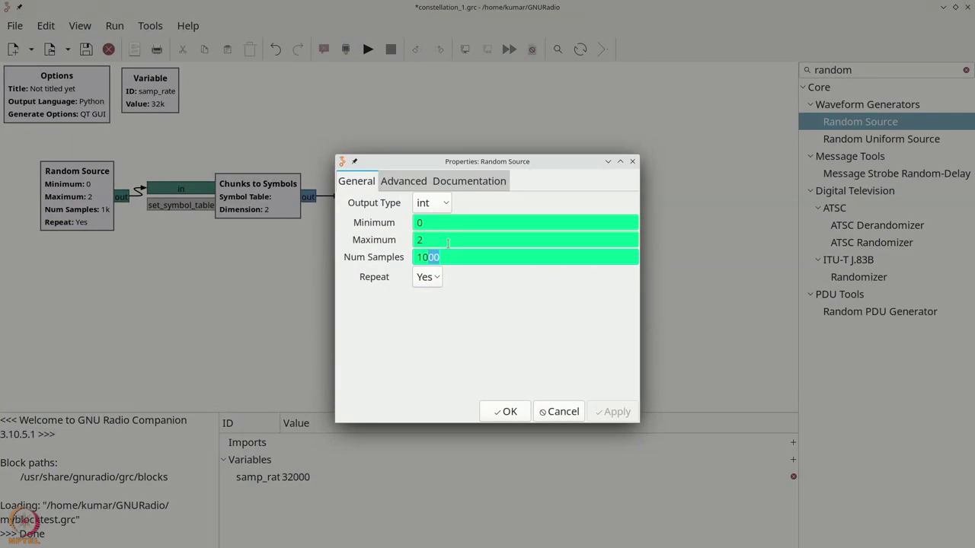
text(24)
click(491, 409)
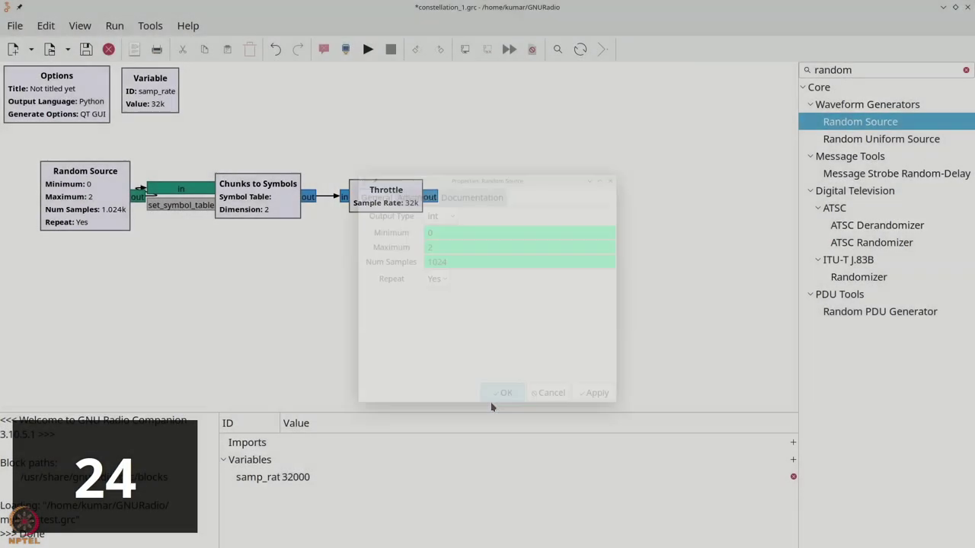
- Configure the Chunks to Symbols block with dimension 1 and symbol table [-1, 1]
drag(259, 200, 275, 205)
double_click(275, 205)
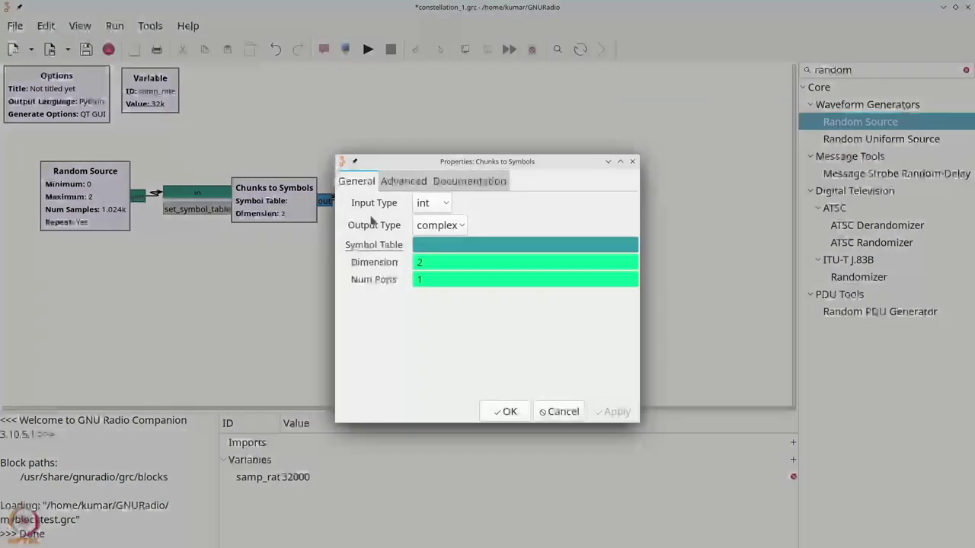
key(BackSpace)
text(1)
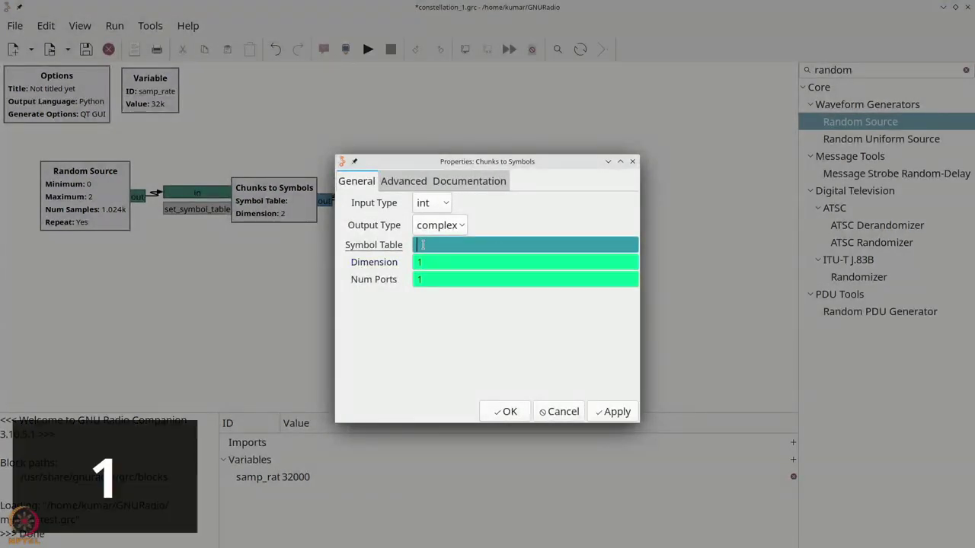
click(599, 244)
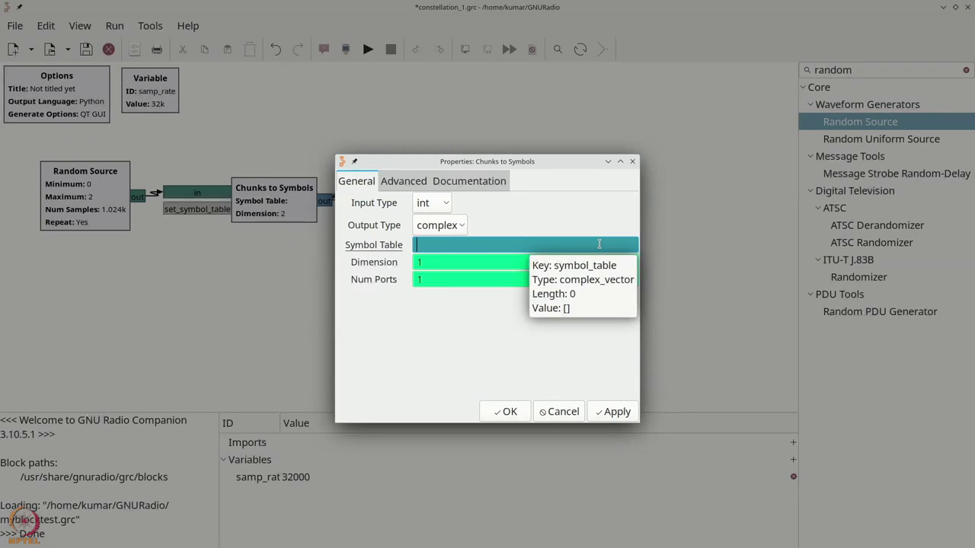
text([)
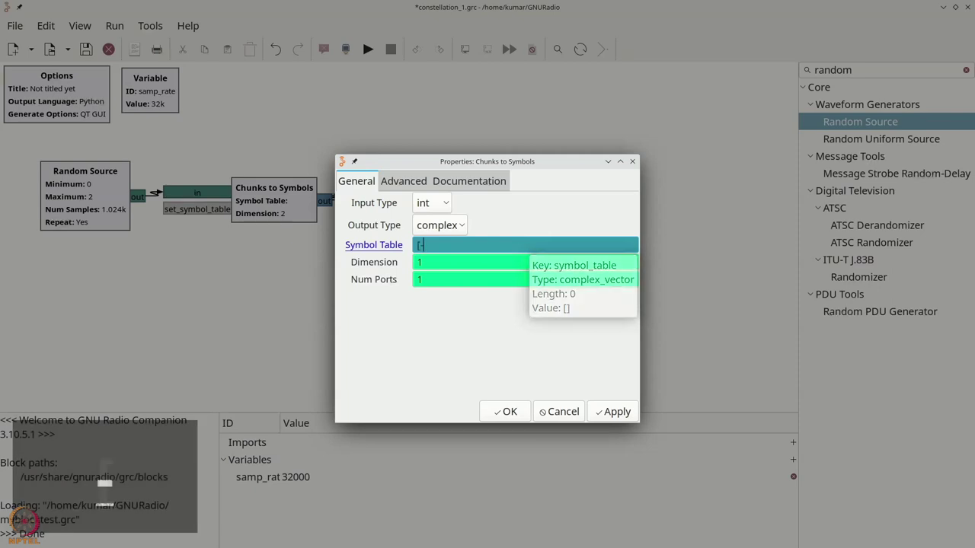
text(-1, 1])
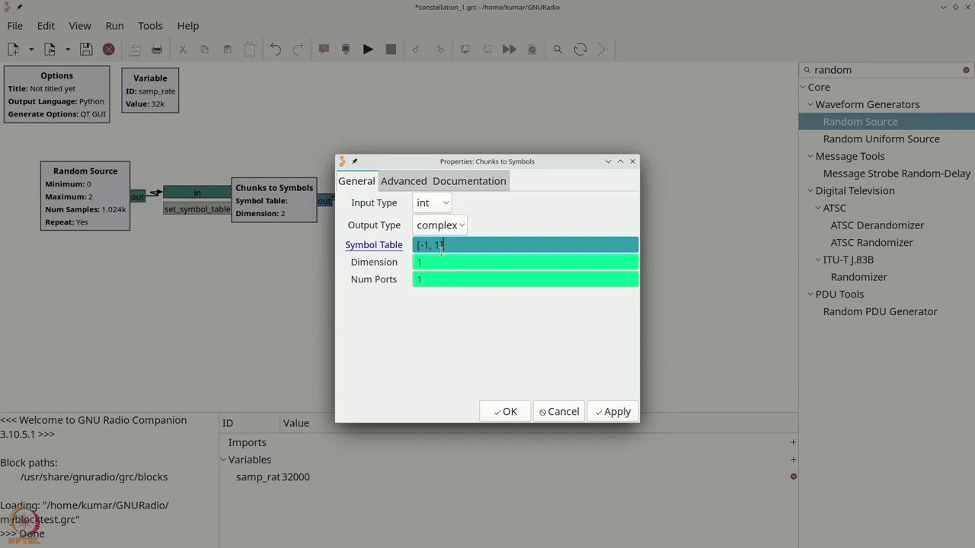
click(497, 411)
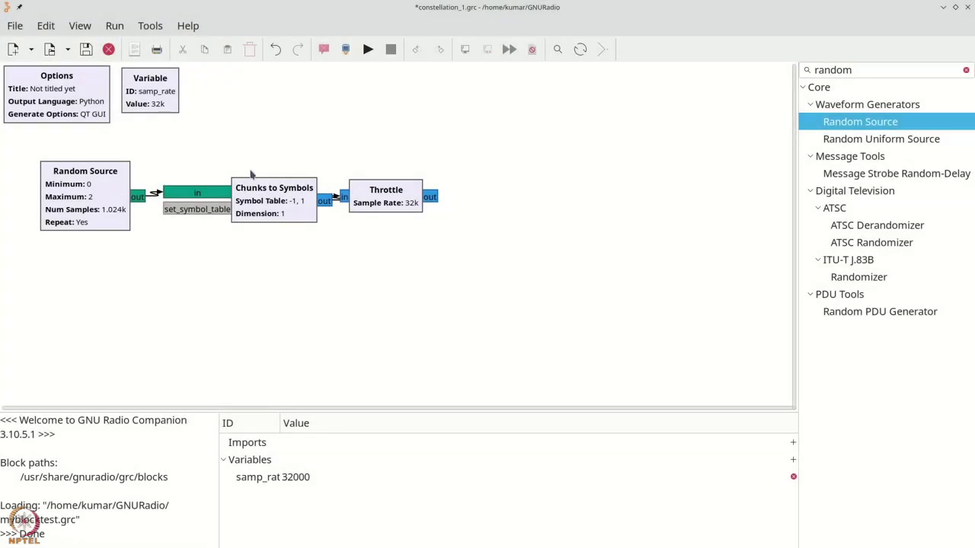
- Reposition the Random Source, Chunks to Symbols and Throttle blocks so their connections run straight with clear gaps
drag(363, 195, 372, 199)
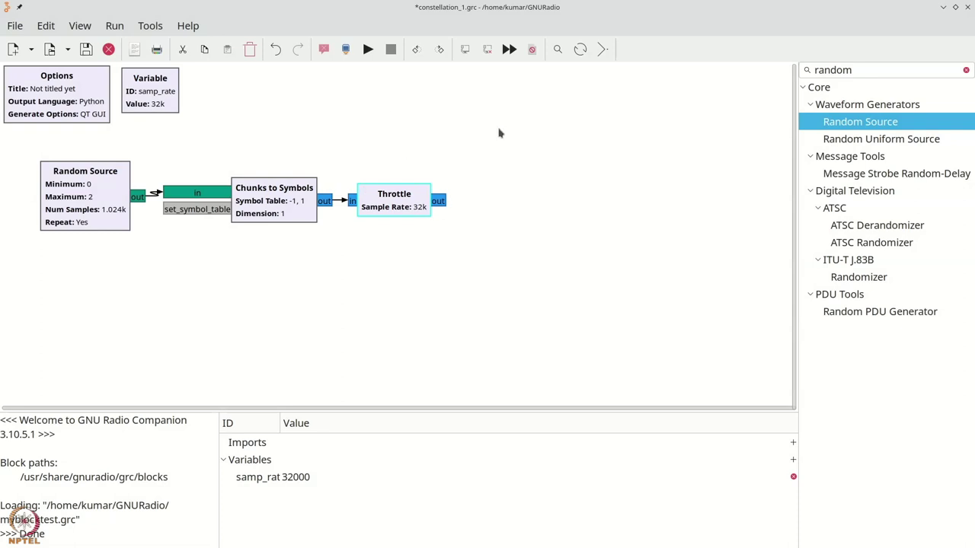
drag(120, 202, 99, 198)
drag(298, 203, 286, 203)
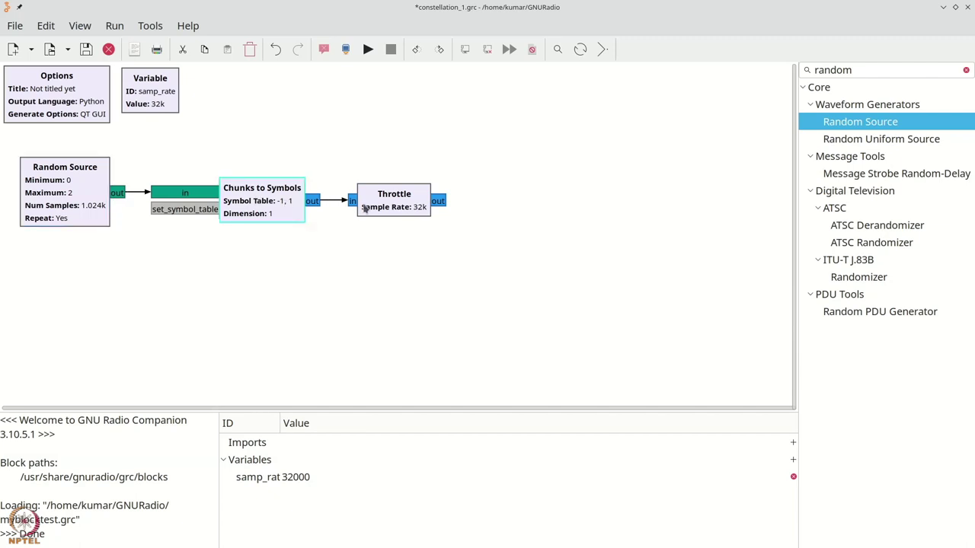
drag(365, 209, 353, 210)
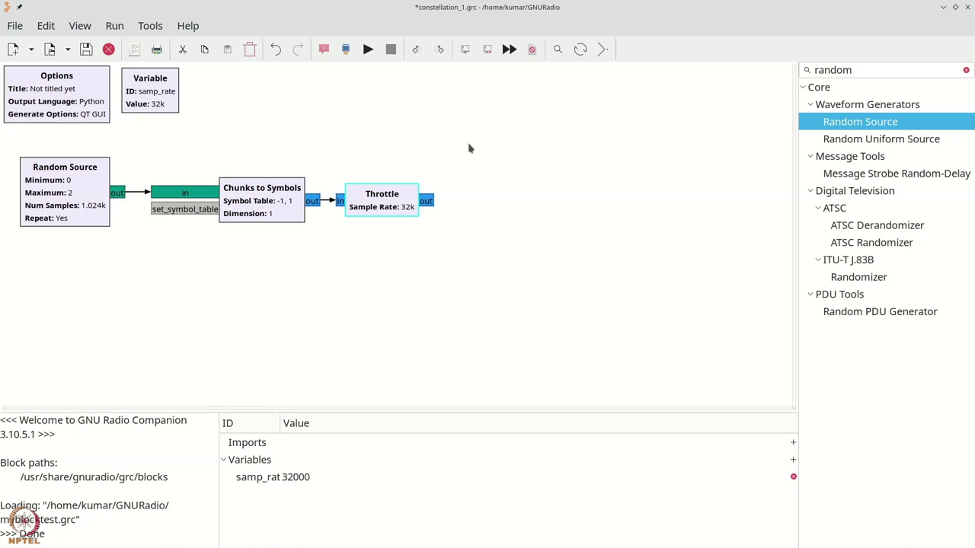
- Add a QT GUI Constellation Sink after the Throttle and connect the Throttle's output to it
key(ctrl+f)
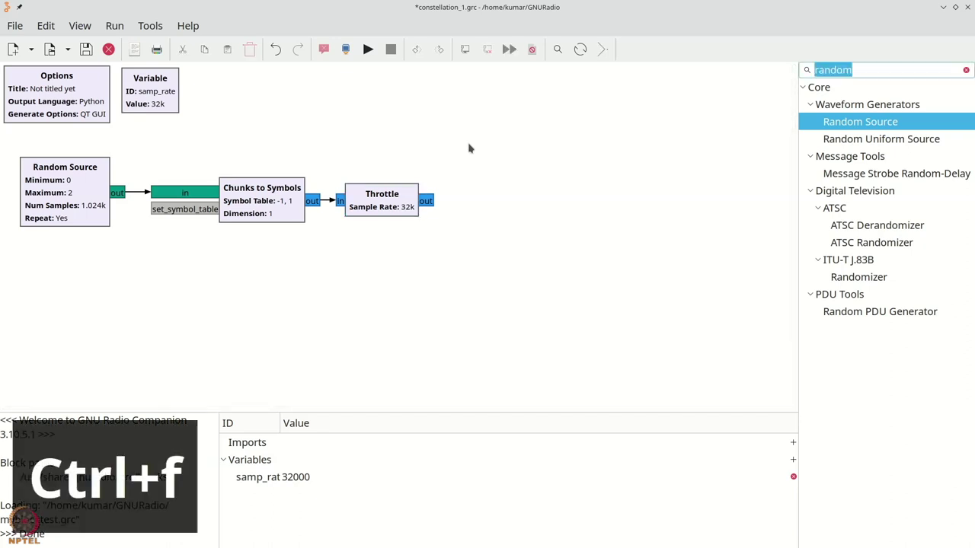
text(qt gui )
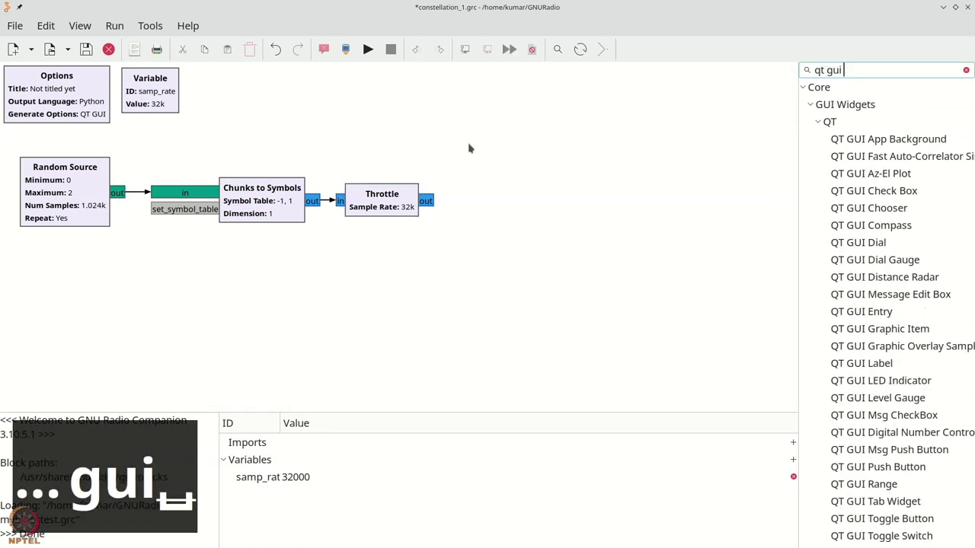
text(con)
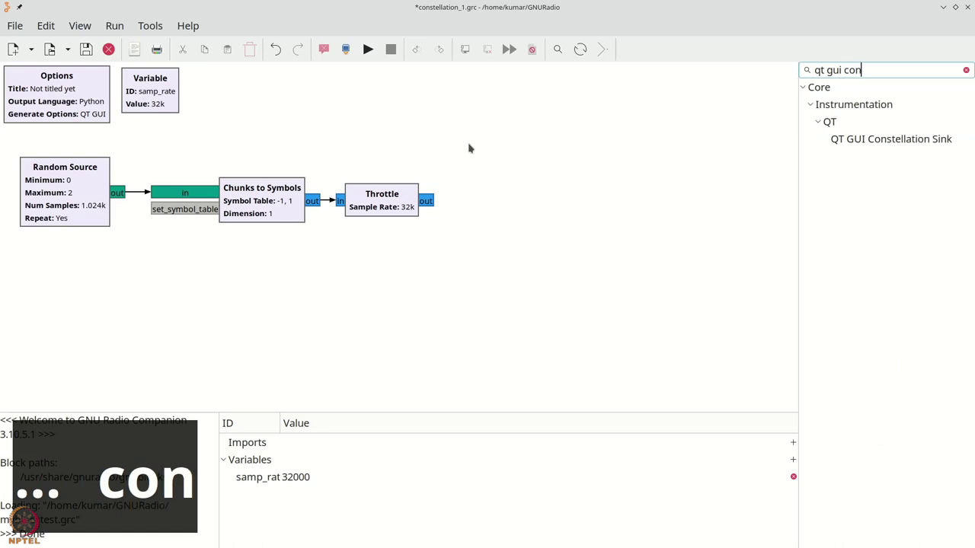
drag(883, 138, 504, 189)
click(436, 207)
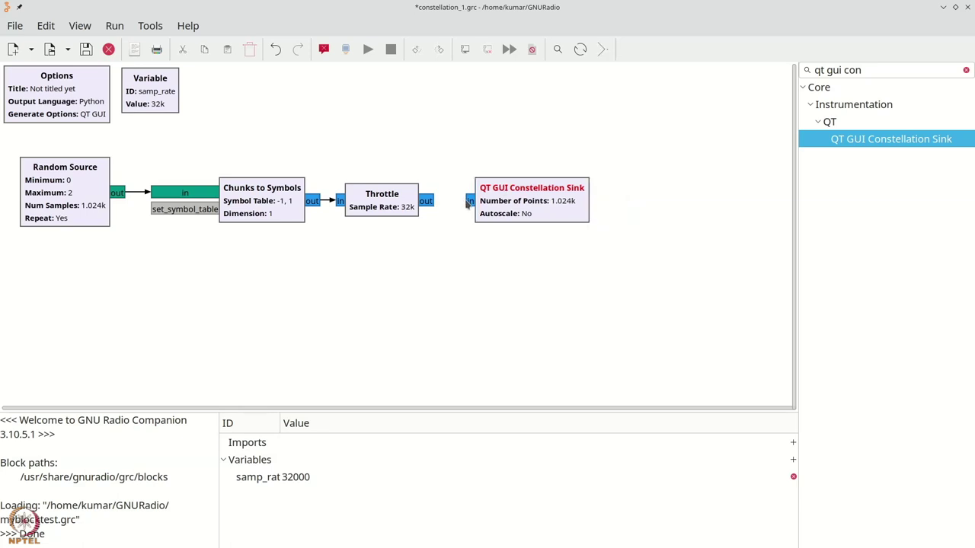
click(468, 202)
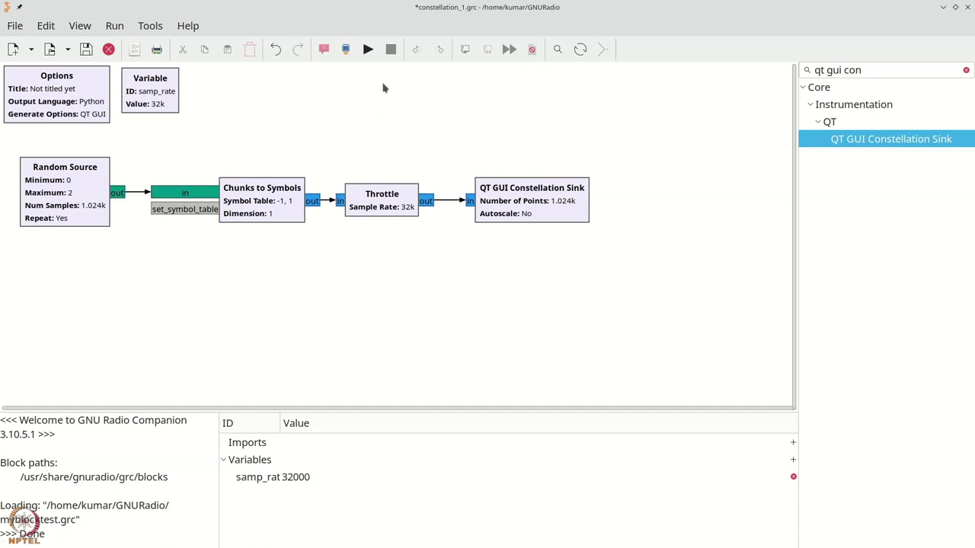
- Run the flowgraph to examine the constellation plot, and close the plot window
click(368, 50)
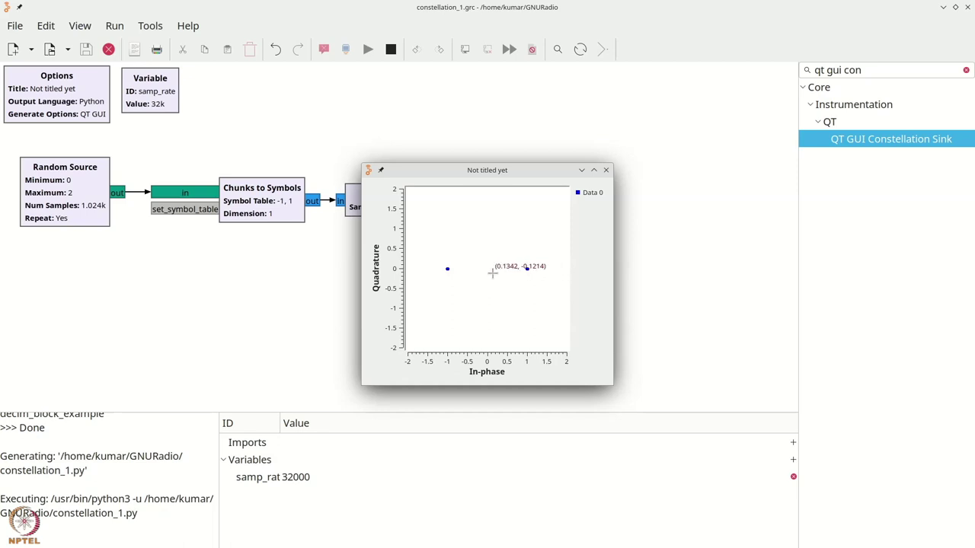
click(607, 171)
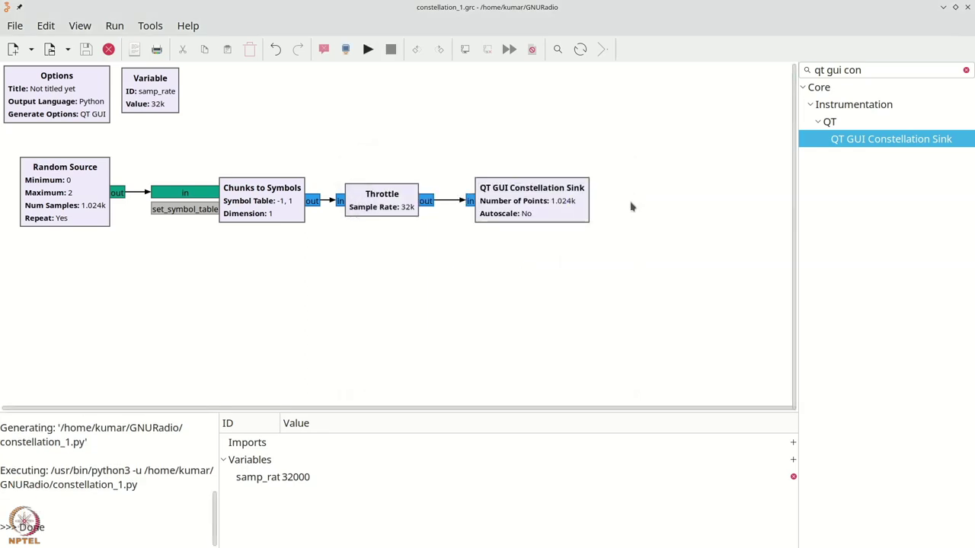
- Add a Noise Source block below the Throttle and set its amplitude to 0.1
key(ctrl+f)
text(nois)
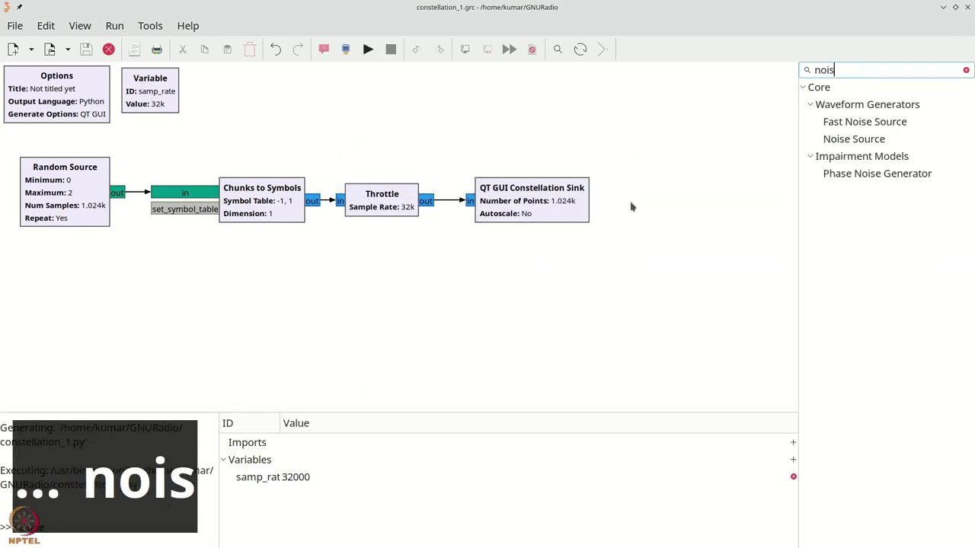
text(e)
drag(854, 139, 396, 272)
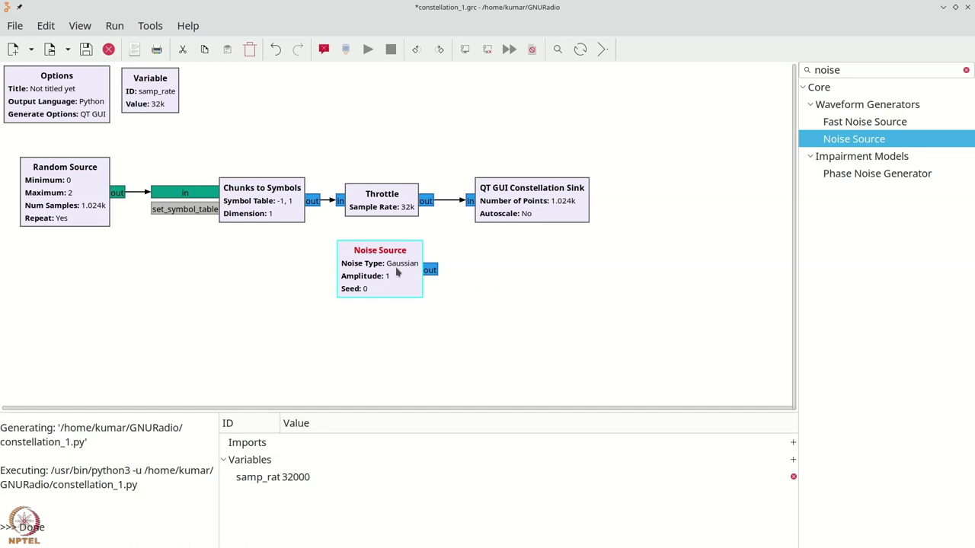
double_click(396, 272)
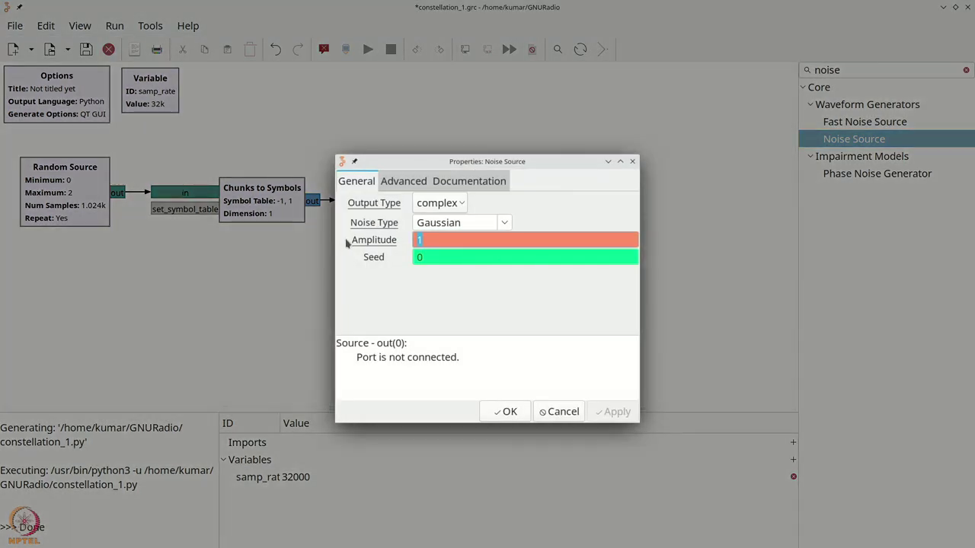
text(0.1)
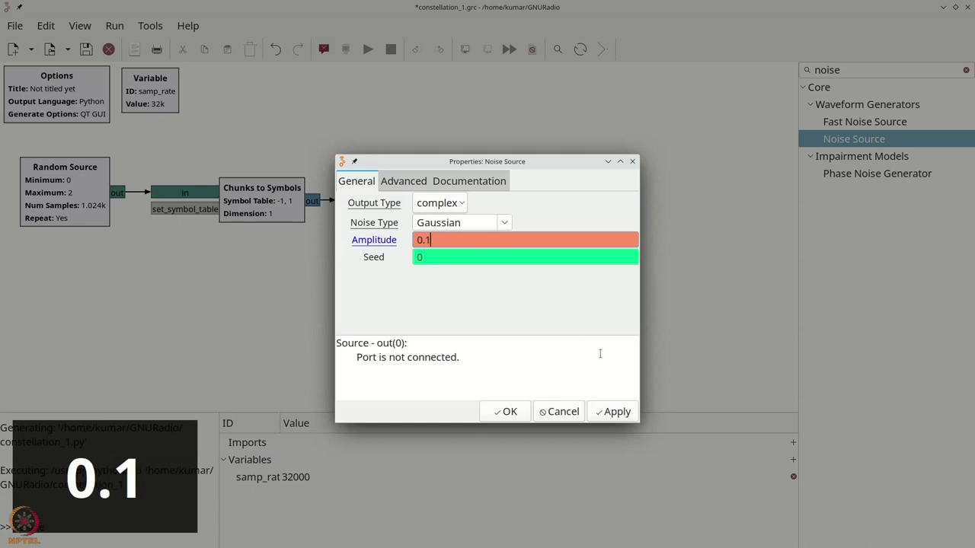
click(509, 411)
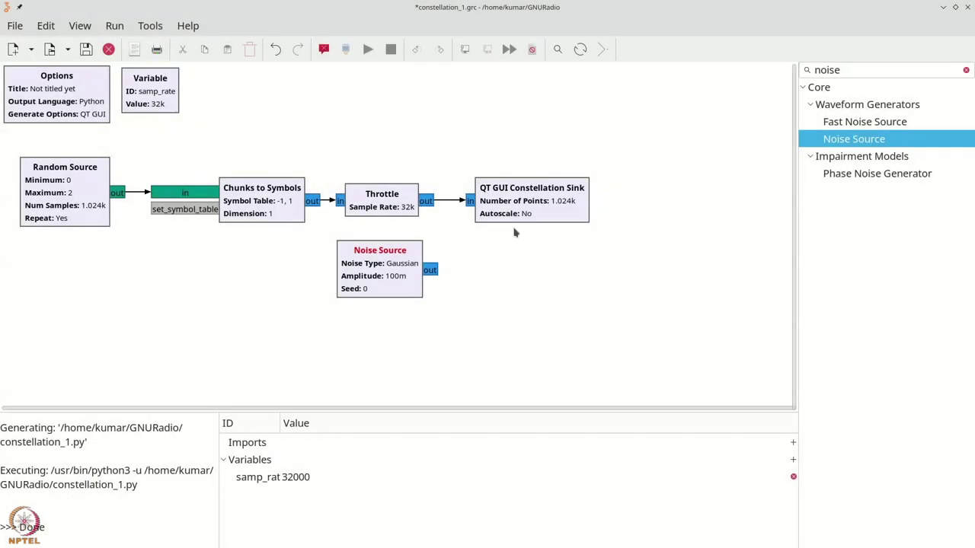
- Delete the connection between the Throttle and the QT GUI Constellation Sink, and move the sink further from the Throttle
drag(518, 217, 518, 209)
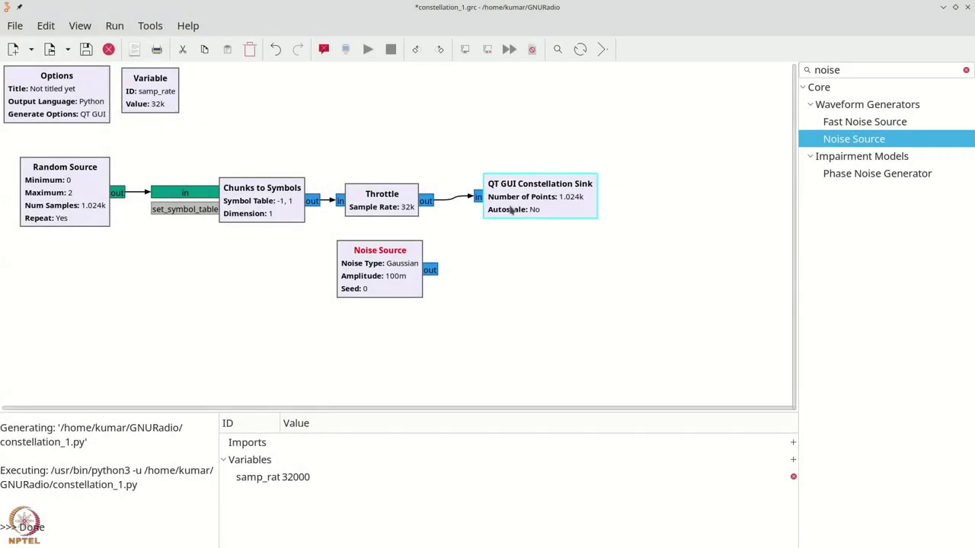
click(459, 201)
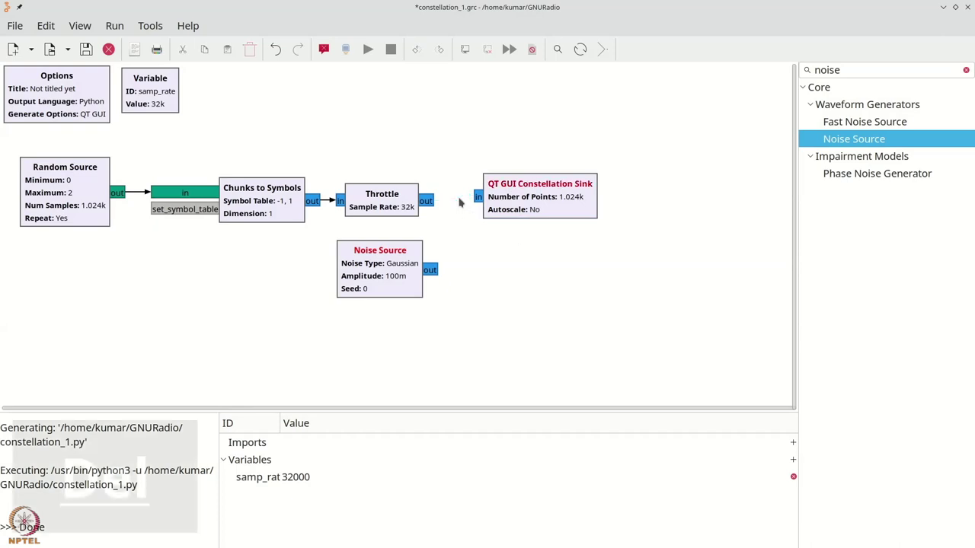
key(Delete)
drag(507, 204, 528, 220)
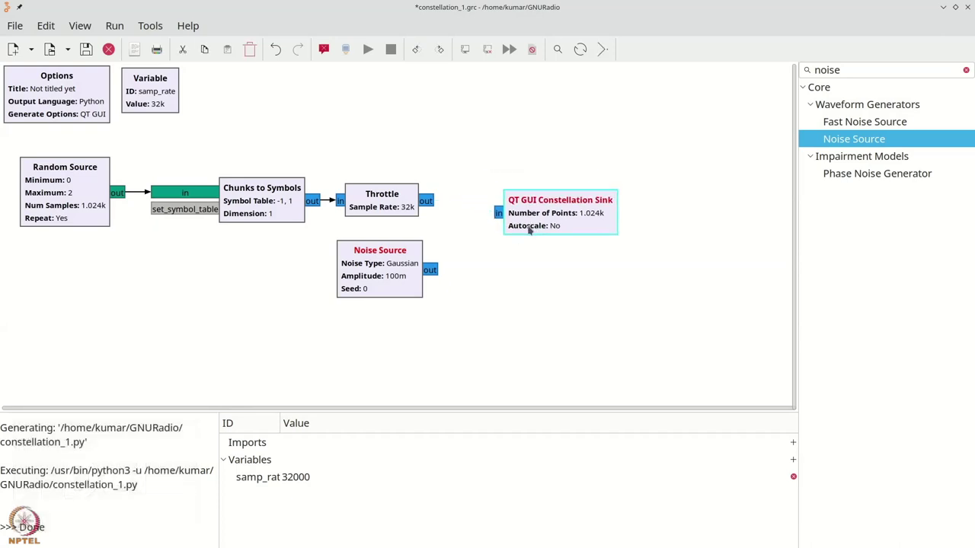
- Insert an Add block before the Constellation Sink, wiring the Throttle to in0, the Noise Source to in1 and its output to the sink
key(ctrl+f)
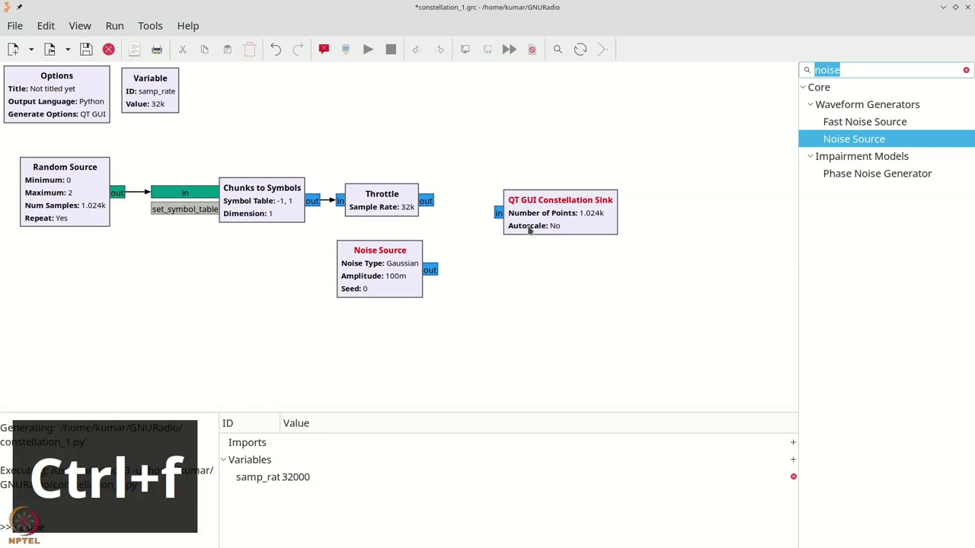
text(add)
drag(868, 139, 464, 243)
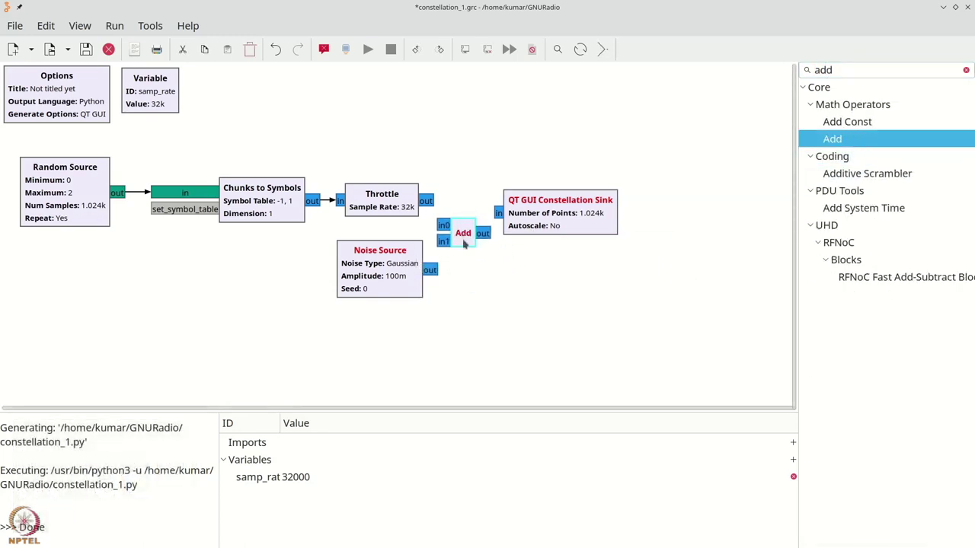
click(431, 270)
click(442, 242)
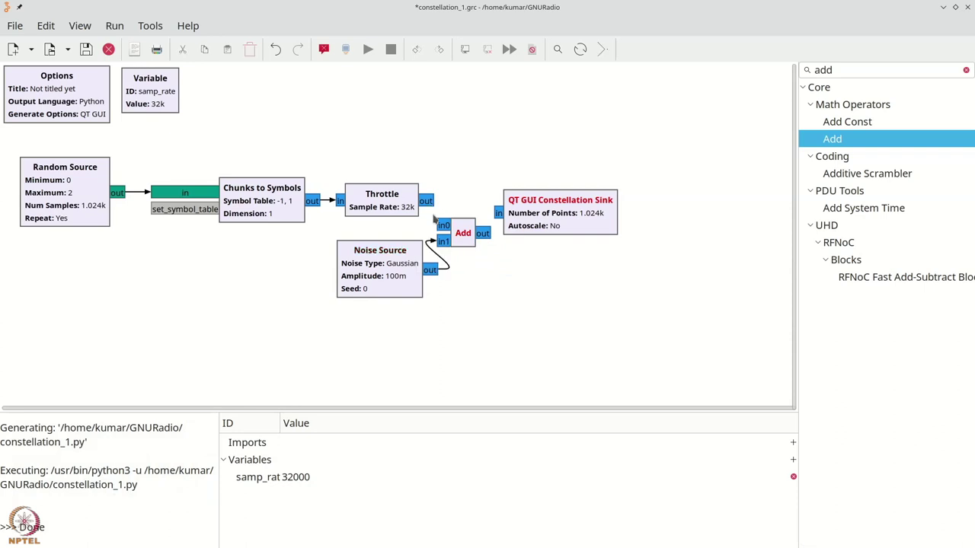
click(442, 226)
click(499, 216)
- Run the flowgraph to examine the constellation with added noise, and close the plot window
click(368, 49)
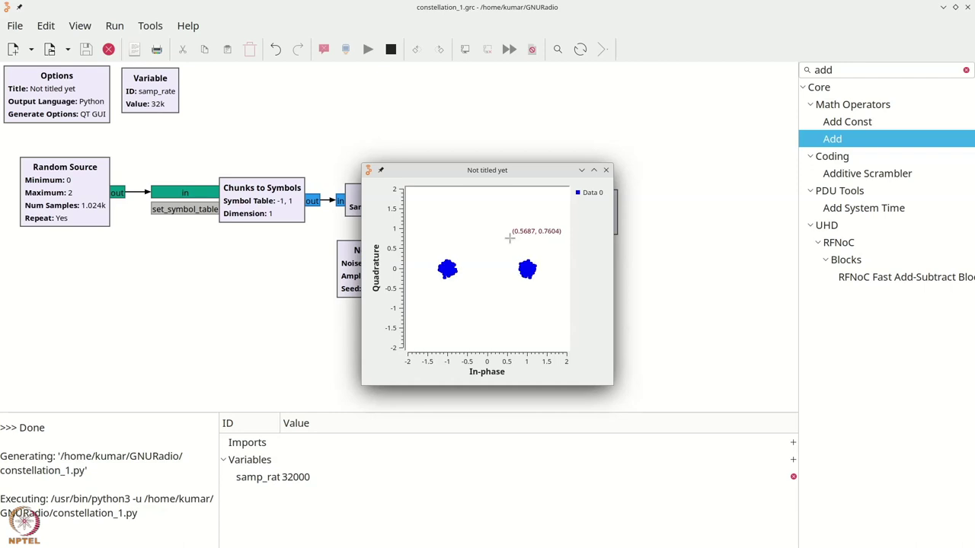
click(605, 171)
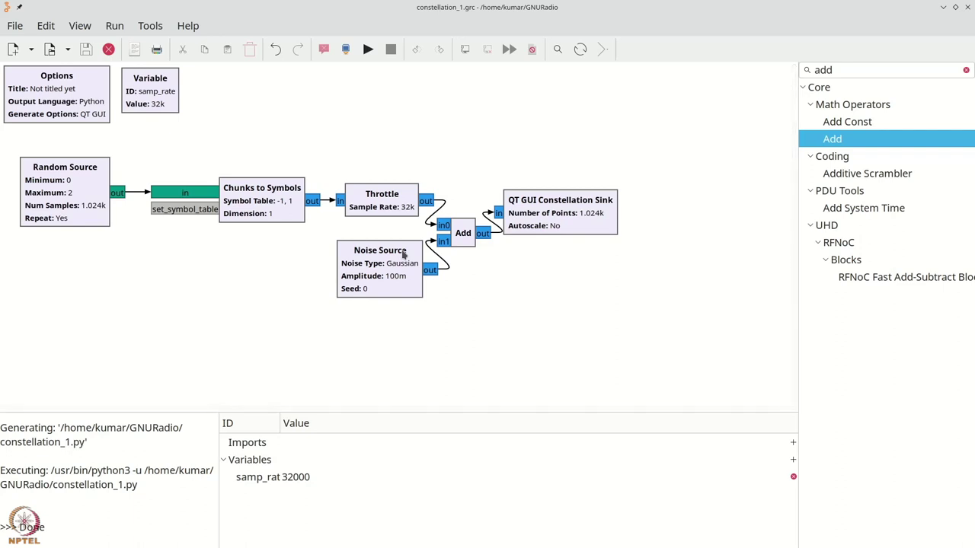
- Add an RRC Filter Taps block above the Throttle and set its ID to rrc_taps
key(ctrl+f)
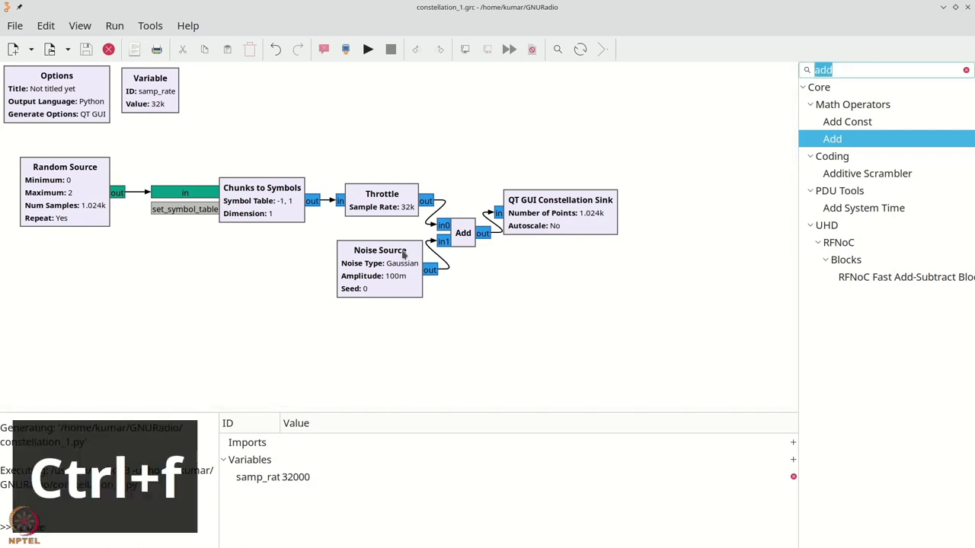
text(rrc)
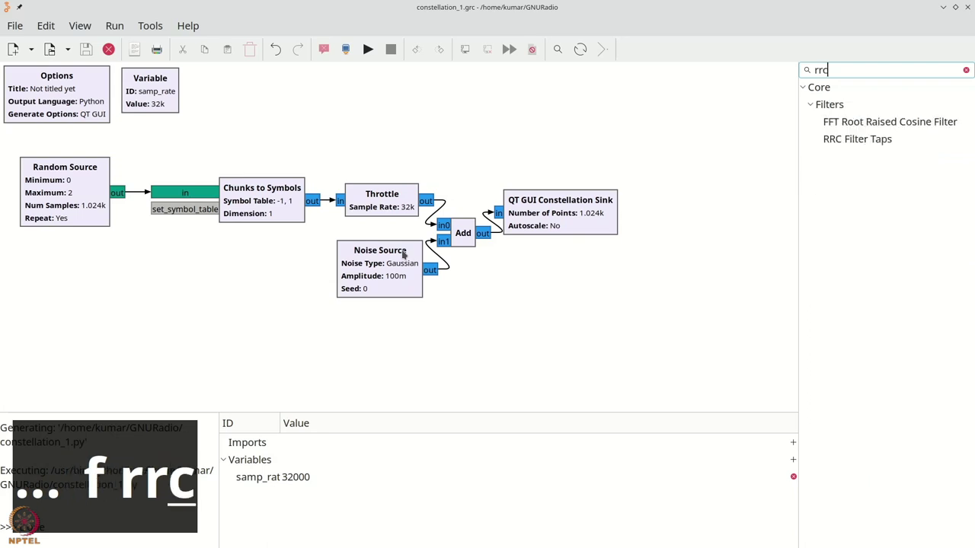
click(880, 140)
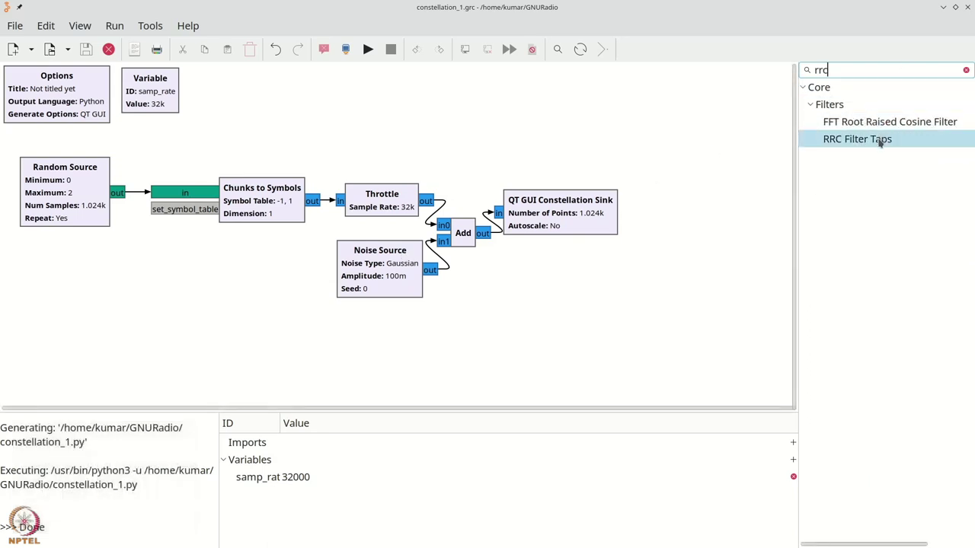
drag(881, 141, 347, 105)
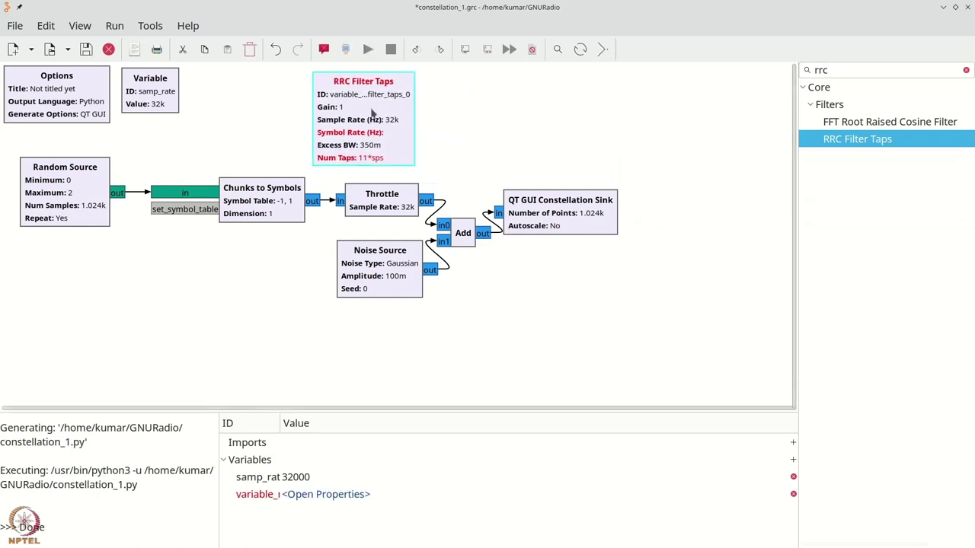
double_click(366, 110)
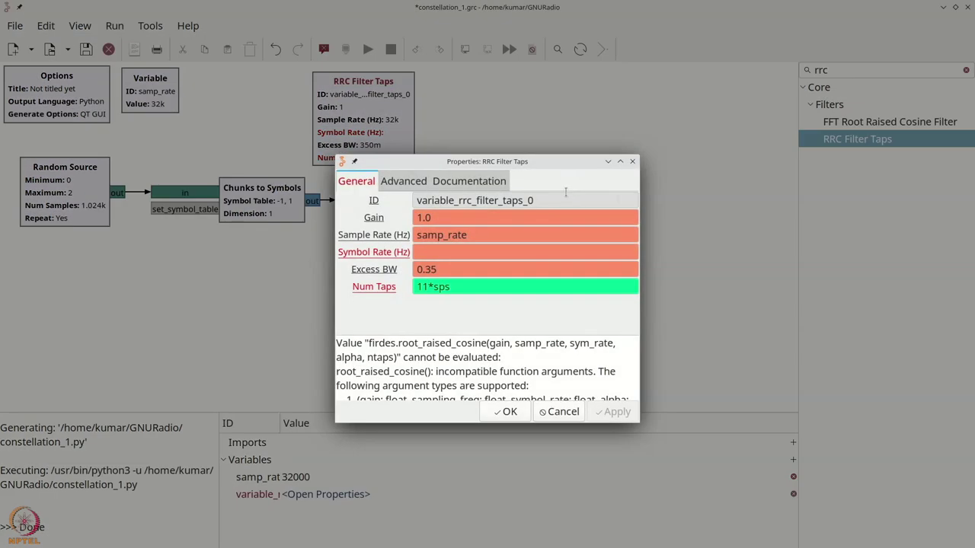
double_click(533, 200)
click(533, 200)
text(rr)
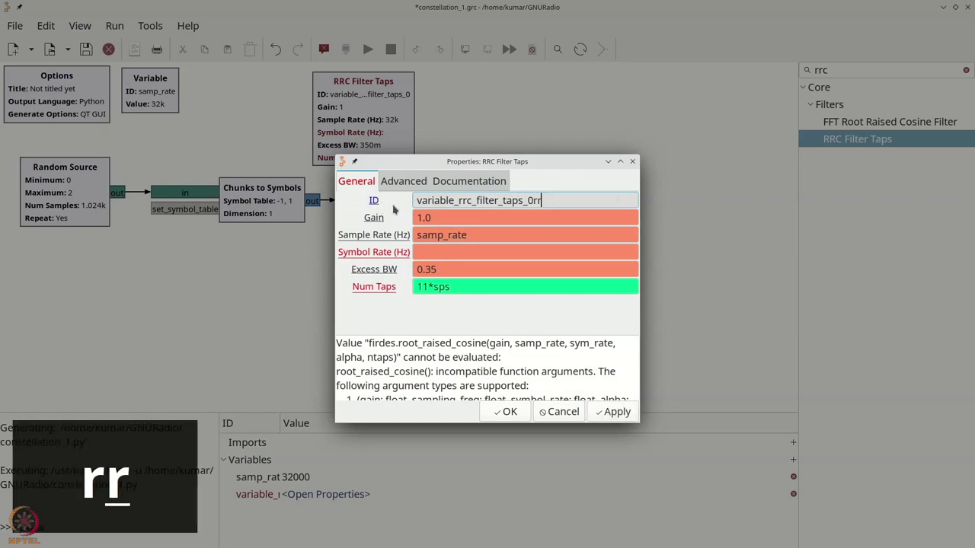
key(ctrl+a)
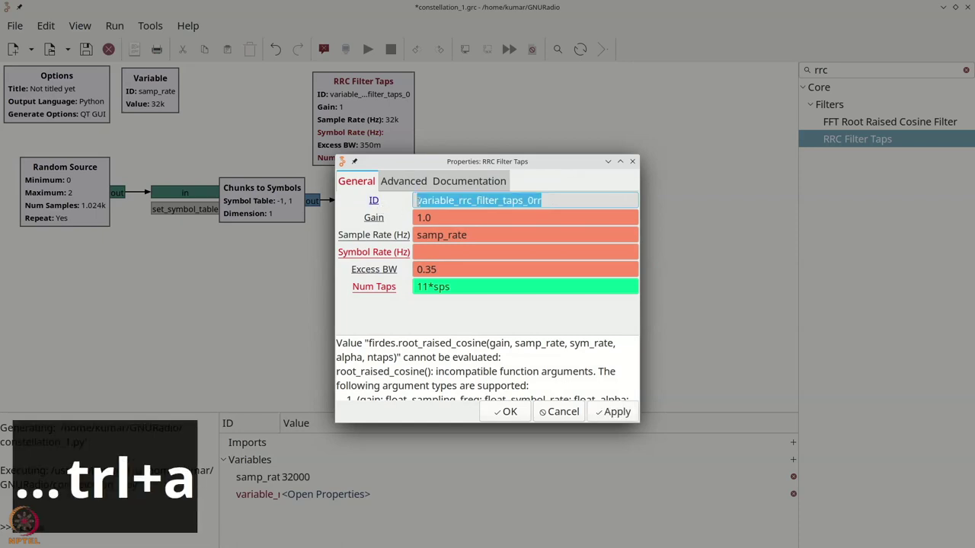
text(rrc_taps)
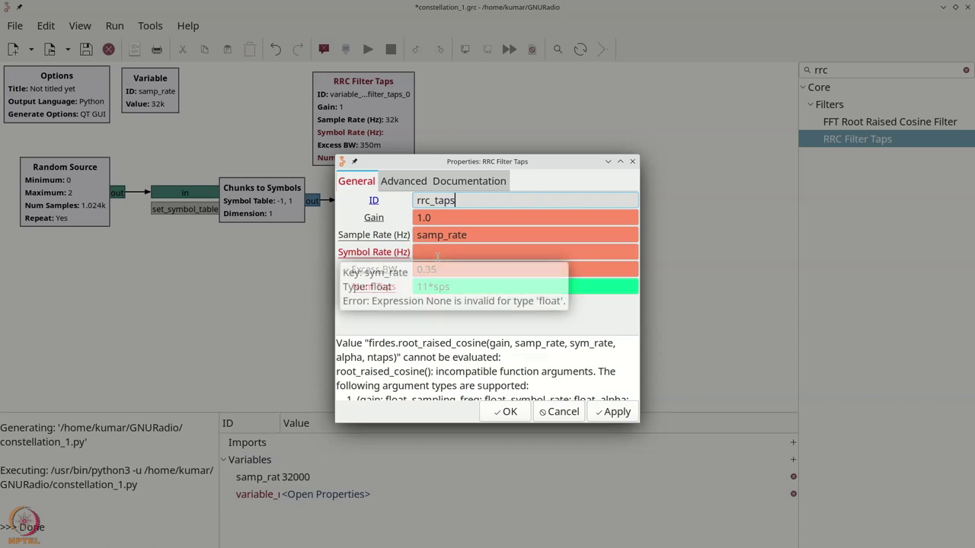
- Set the symbol rate of the RRC Filter Taps block to samp_rate // sps and apply its properties
click(449, 286)
double_click(448, 287)
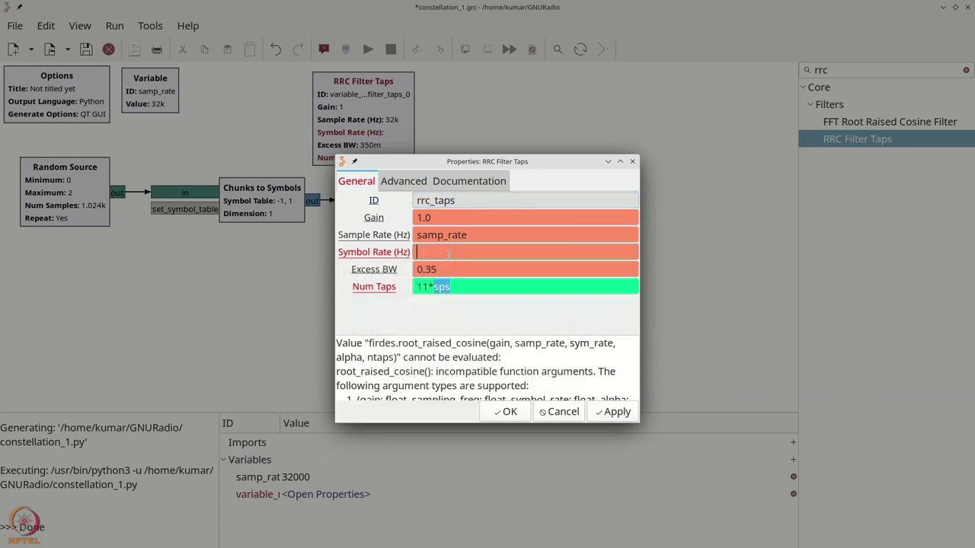
text(sam)
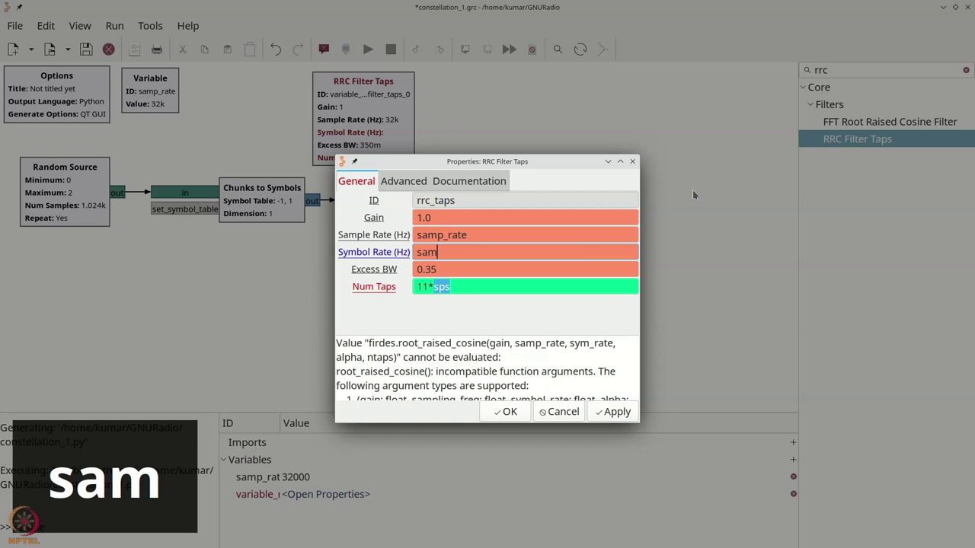
text(p_r)
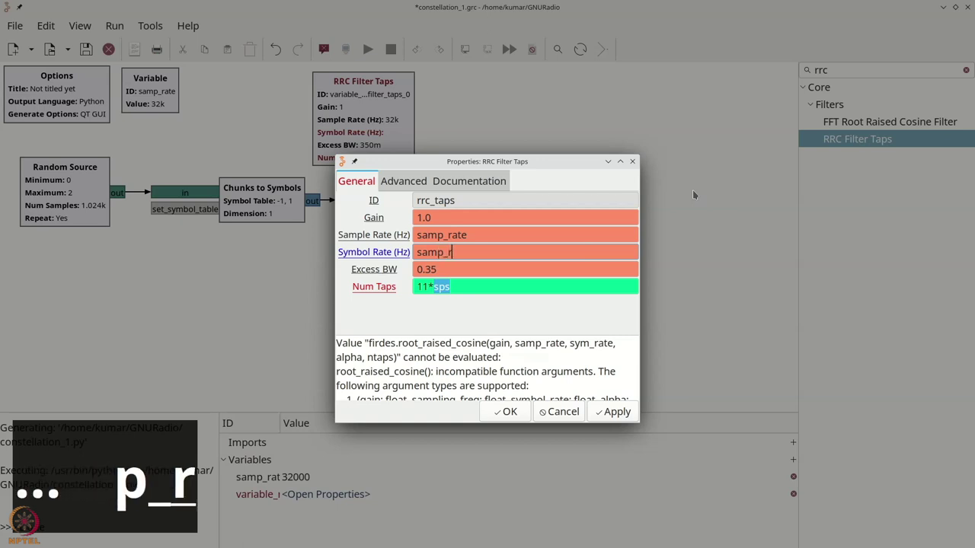
text(ate // sps)
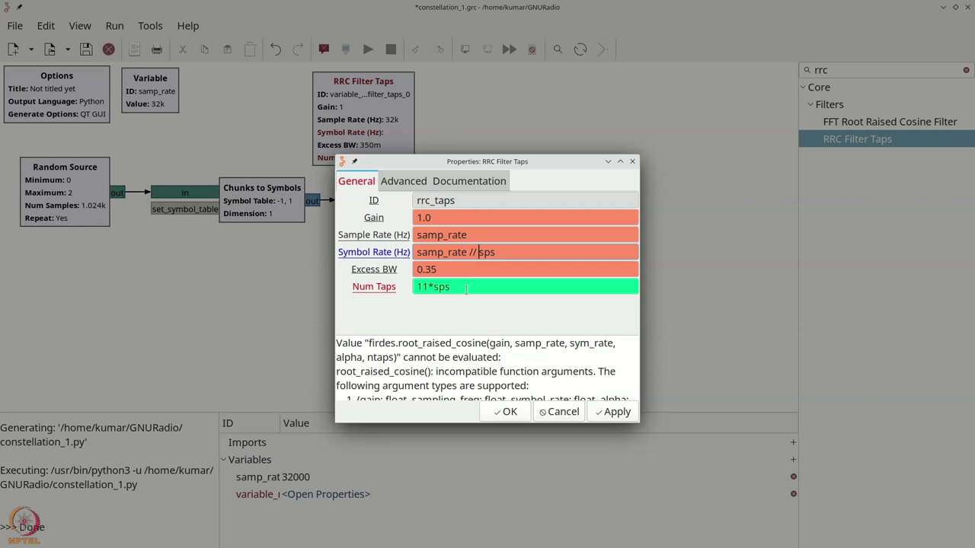
click(503, 412)
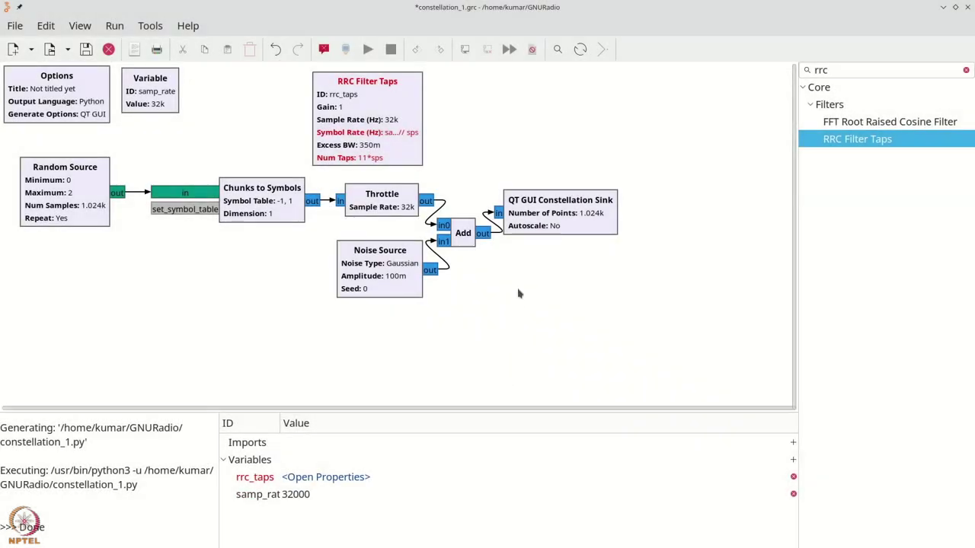
- Add a Variable block with ID sps and value 4, and place it beside the samp_rate variable
key(ctrl+f)
text(vari)
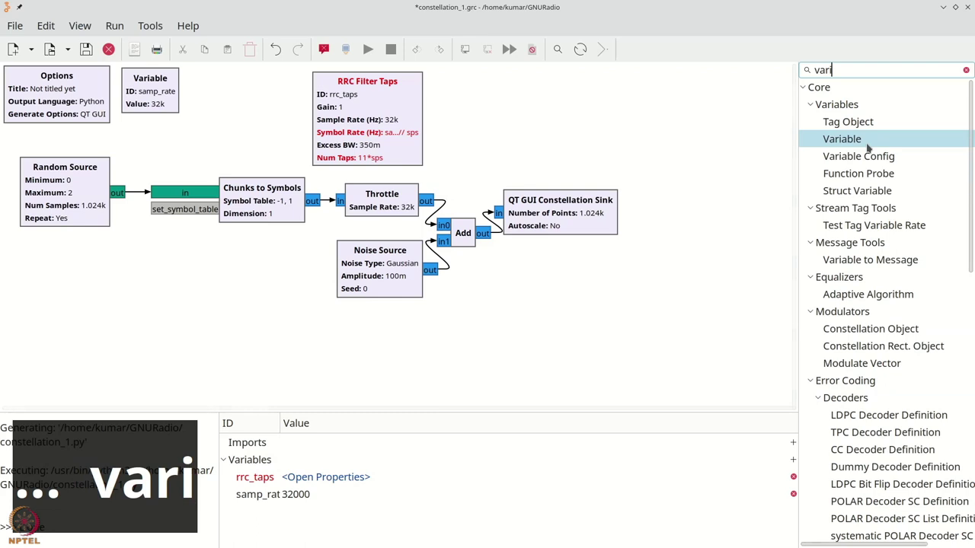
drag(869, 140, 229, 101)
double_click(251, 118)
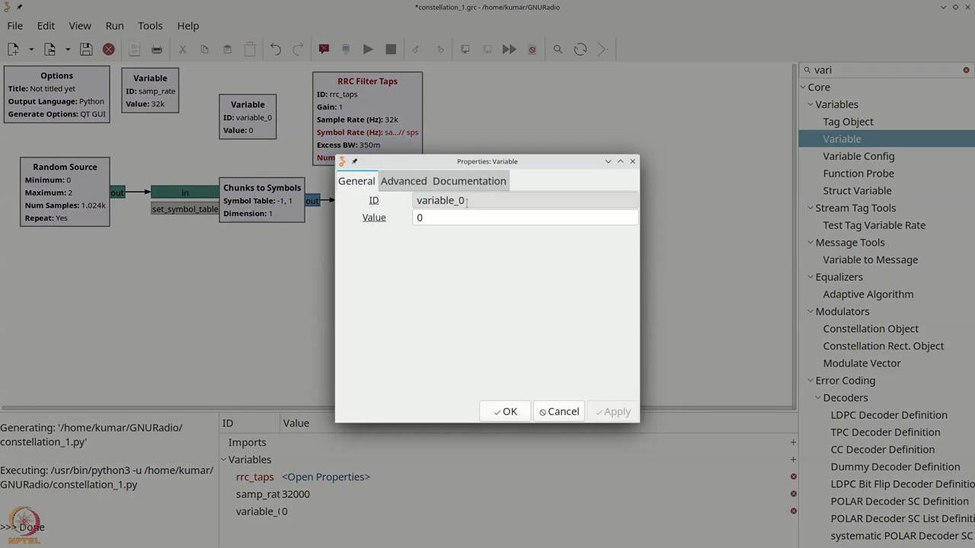
text(sps)
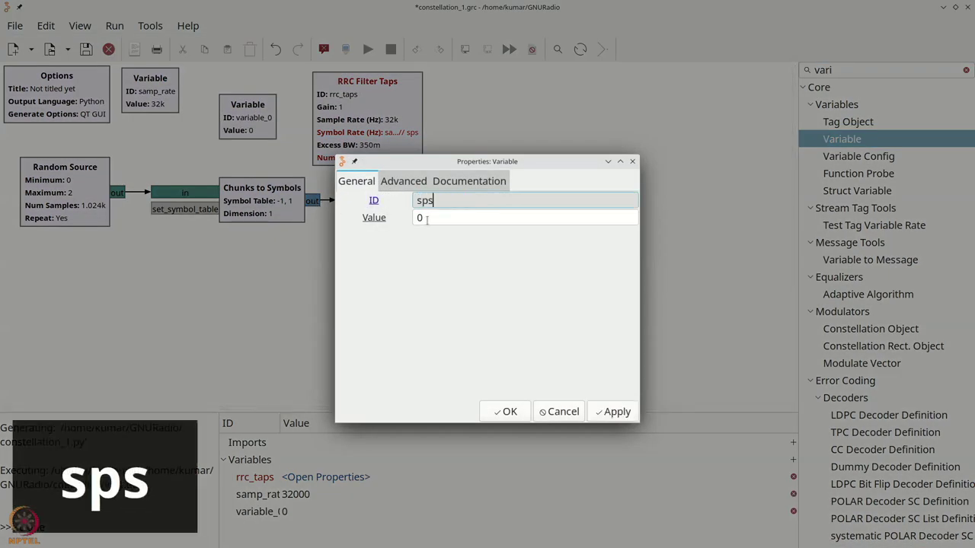
key(Tab)
text(4)
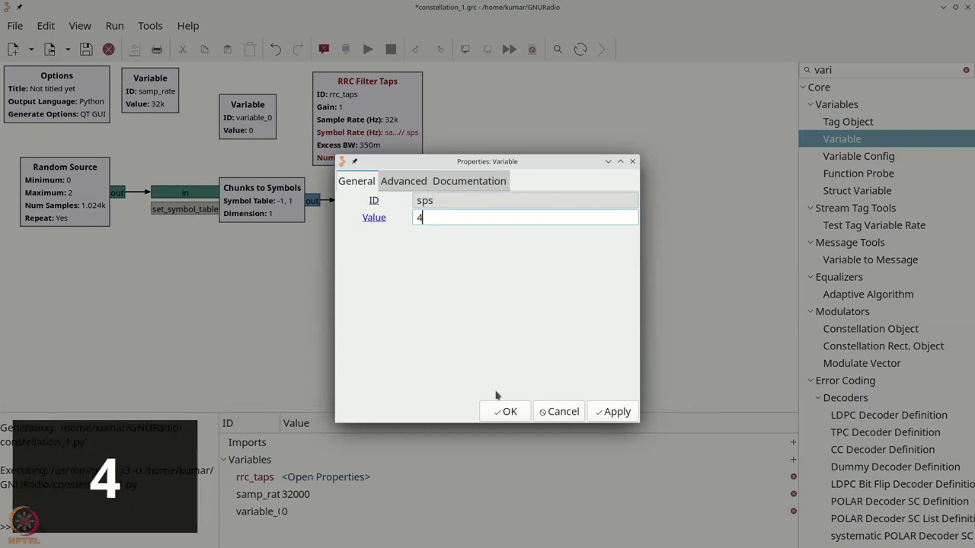
click(505, 412)
drag(240, 123, 224, 103)
- Move the RRC Filter Taps block closer to the sps variable, and shift the Constellation Sink and Add block away from the Throttle
click(382, 120)
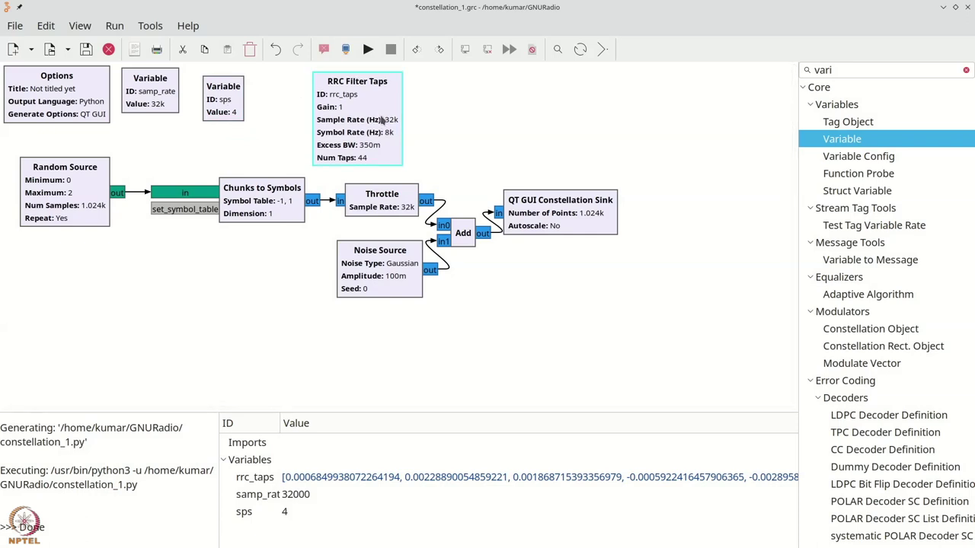
drag(332, 109, 307, 109)
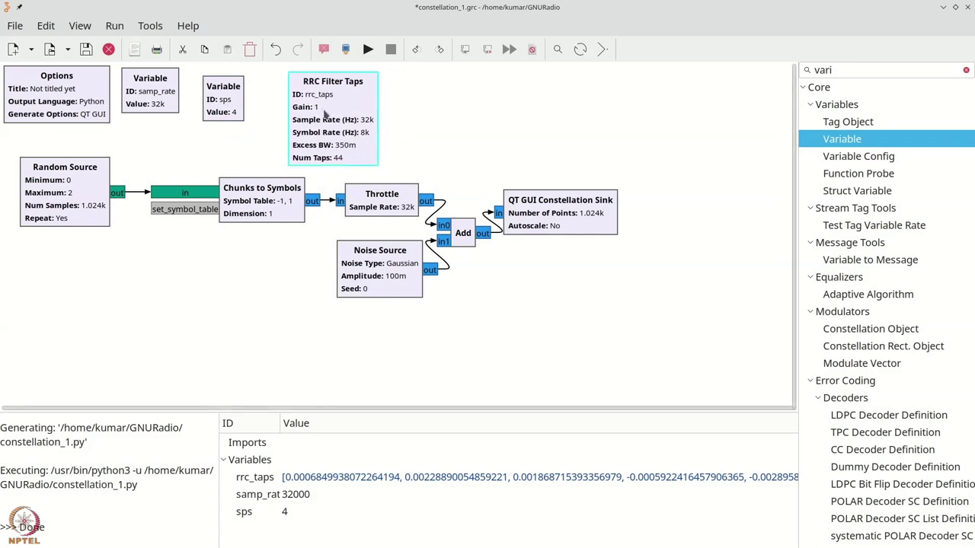
drag(592, 213, 617, 214)
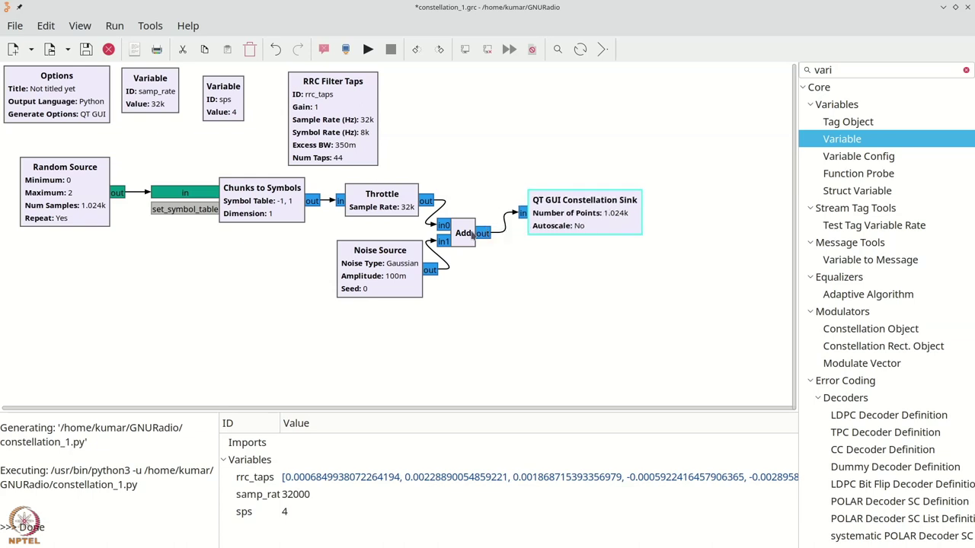
drag(472, 235, 477, 240)
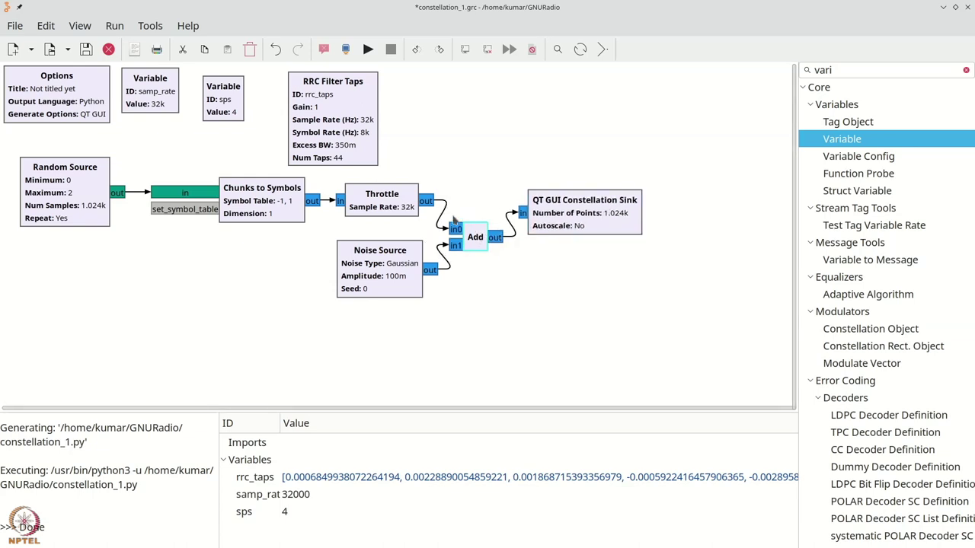
- Delete the Throttle-to-Add and Add-to-Constellation Sink connections, and spread the sink, Add and Noise Source blocks to free space after the Throttle
click(445, 217)
key(Delete)
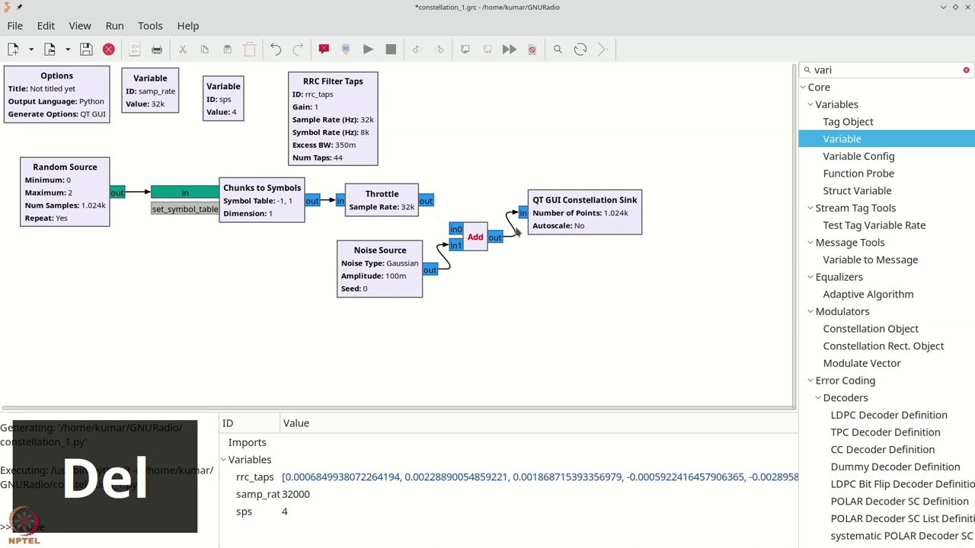
click(516, 232)
key(Delete)
drag(533, 221, 583, 217)
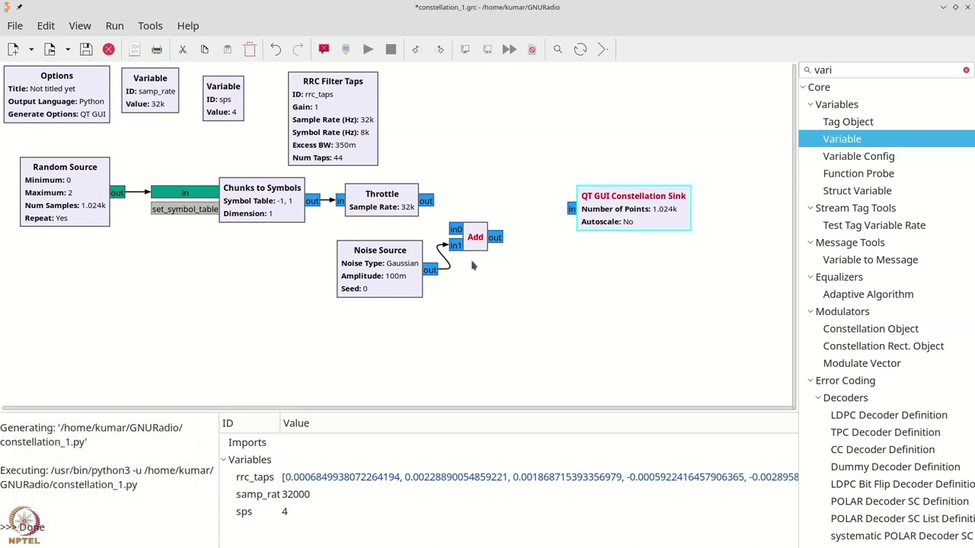
drag(461, 242, 474, 251)
drag(405, 277, 403, 280)
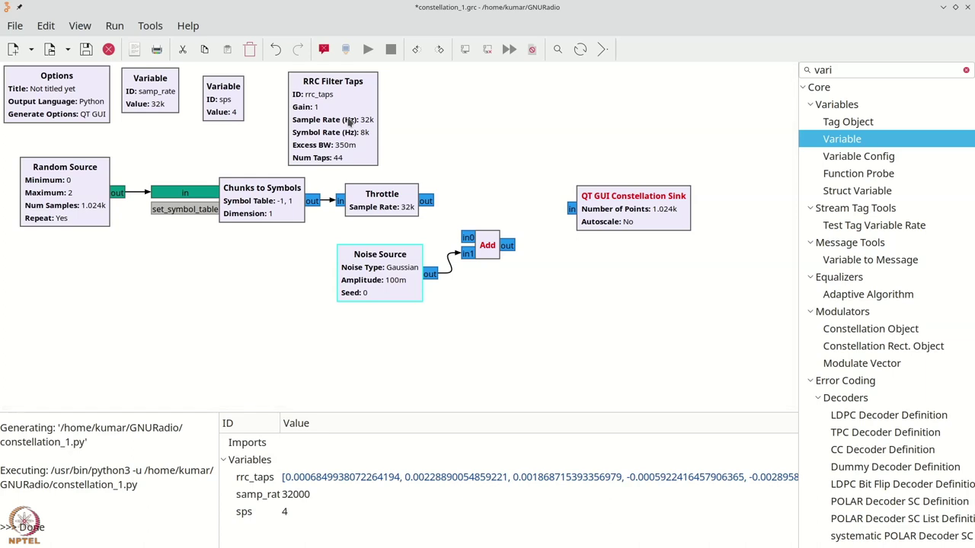
- Add an Interpolating FIR Filter block after the Throttle and move the Constellation Sink clear of it
key(ctrl+f)
text(interpo)
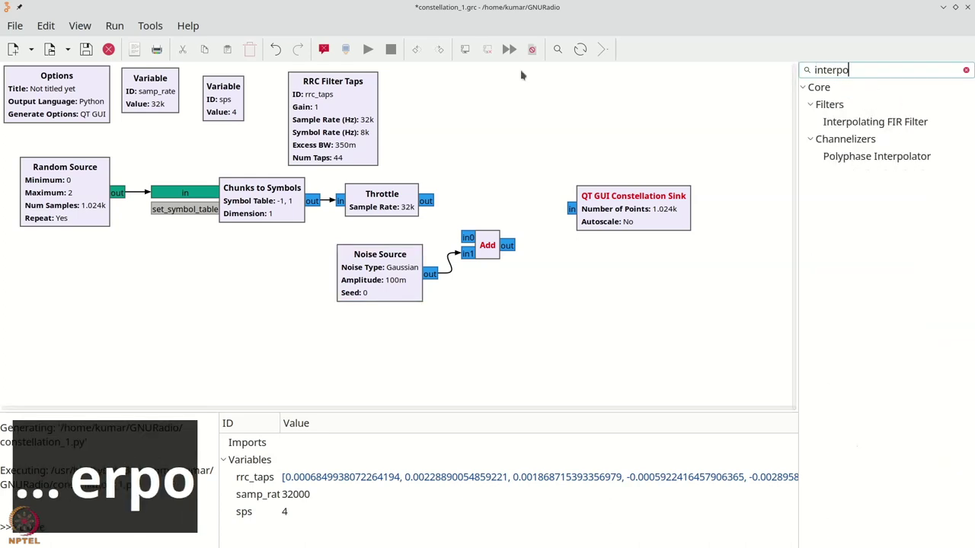
drag(875, 122, 462, 178)
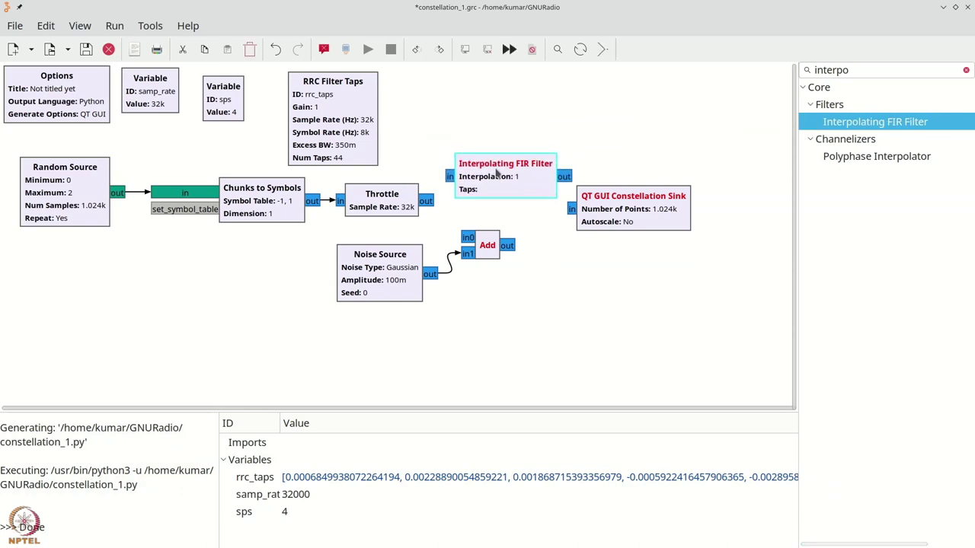
drag(667, 225, 696, 214)
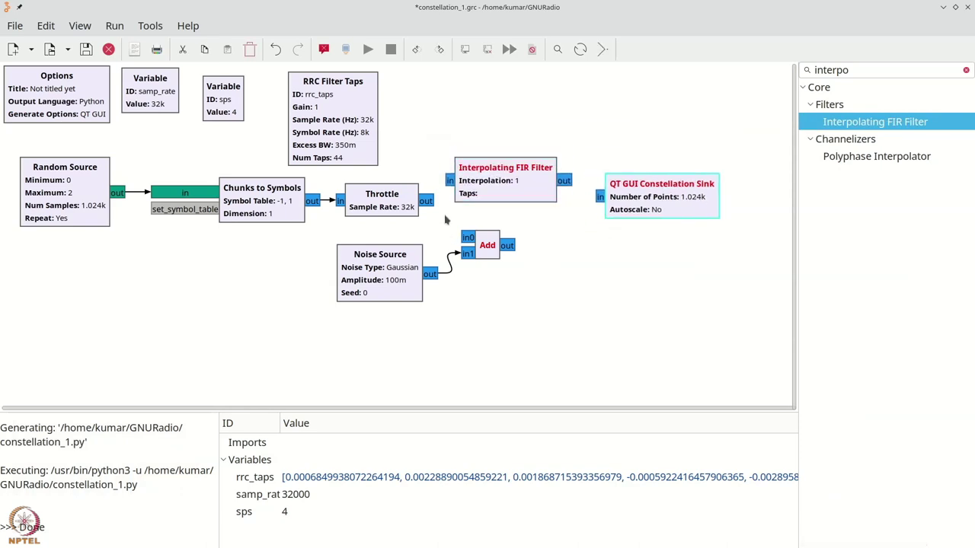
- Connect the Throttle output to the Interpolating FIR Filter, and the filter's output to the first input of the Add block
click(429, 211)
click(450, 181)
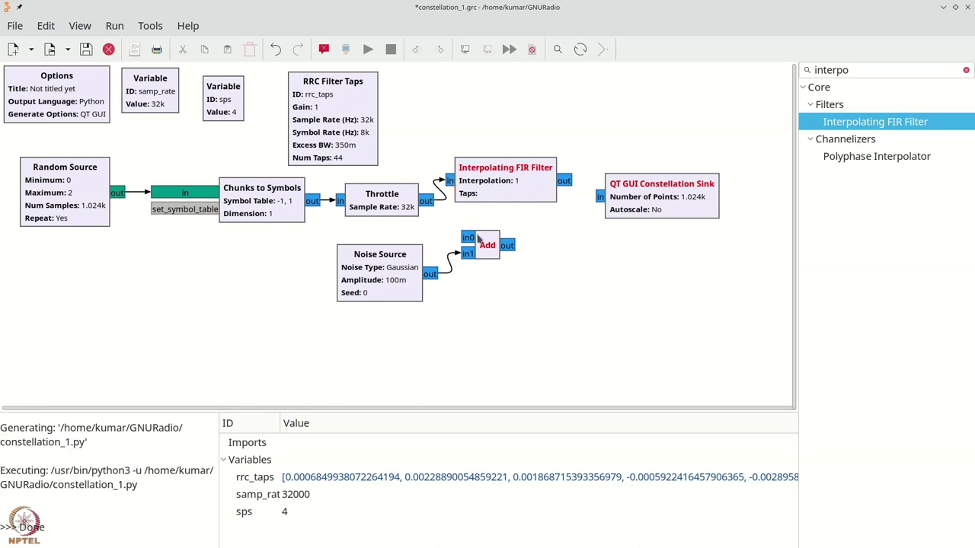
drag(490, 251, 506, 255)
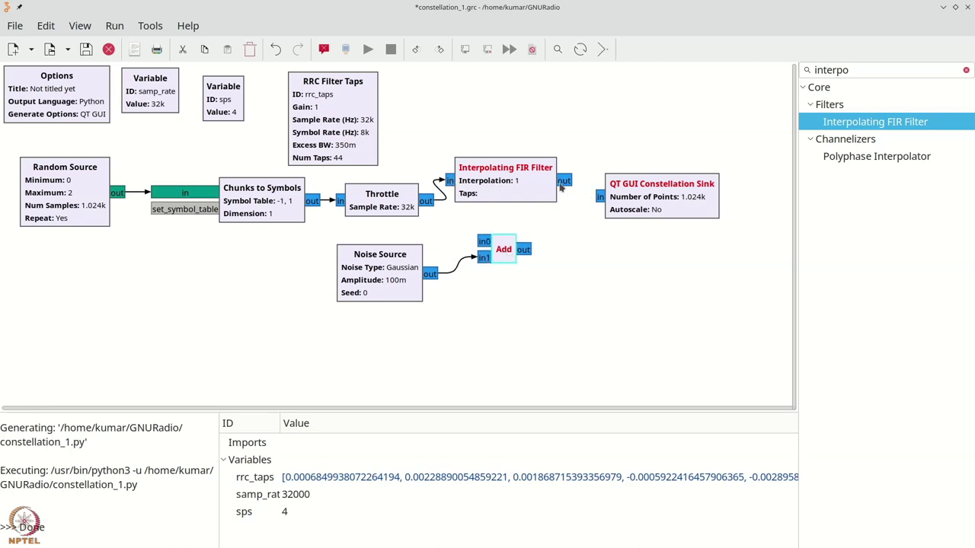
click(542, 206)
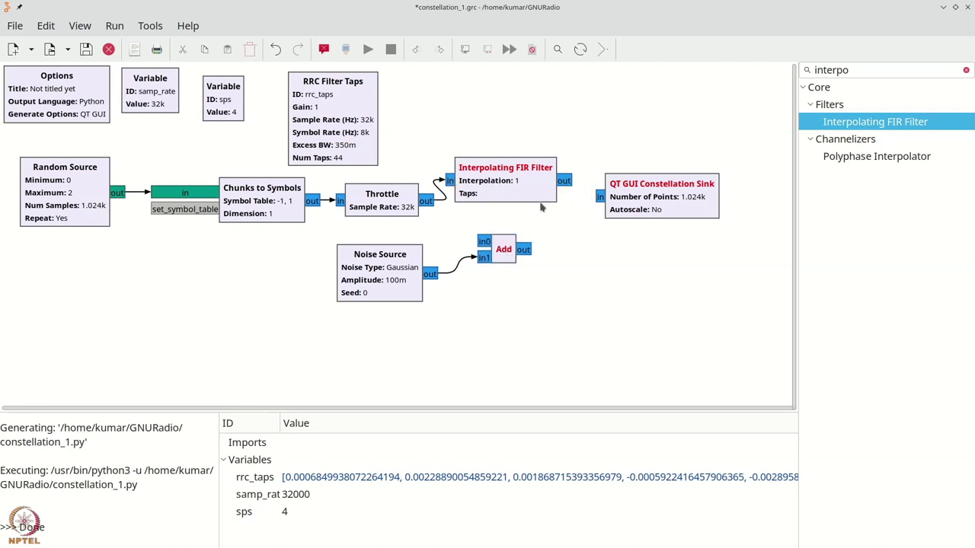
click(488, 248)
- Spread the Constellation Sink, Add and Noise Source blocks apart to make room around the Interpolating FIR Filter's connections
drag(670, 204, 695, 205)
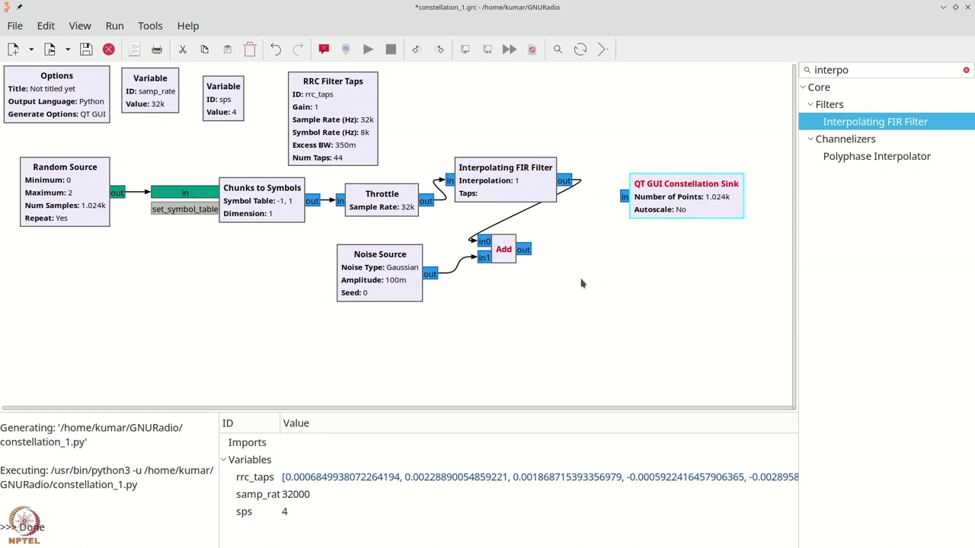
drag(503, 252, 553, 260)
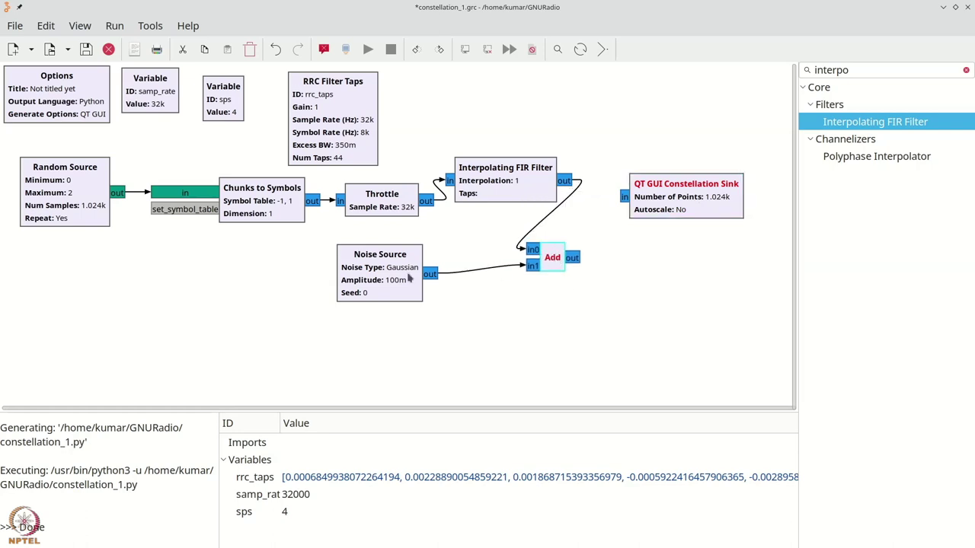
drag(379, 259, 421, 266)
- Configure the Interpolating FIR Filter with interpolation sps and taps rrc_taps
double_click(512, 180)
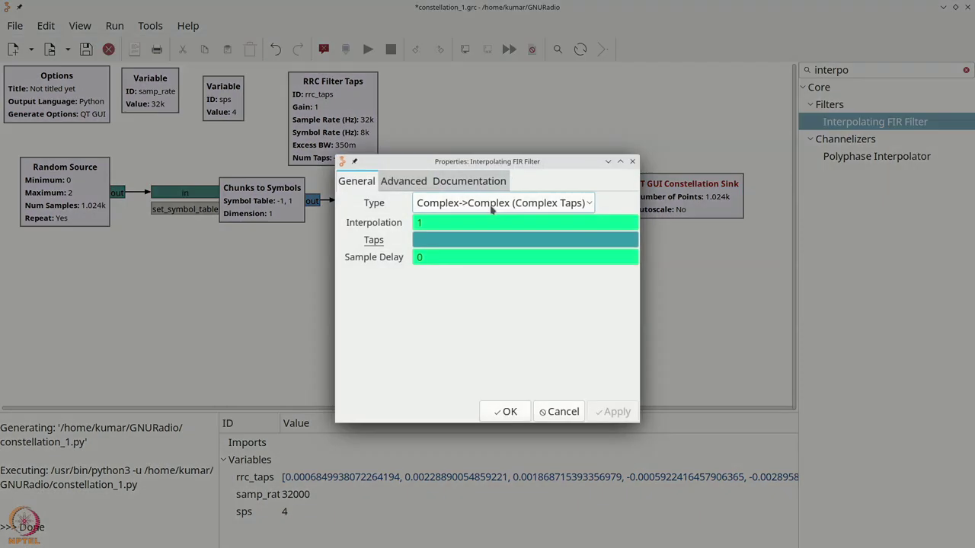
click(474, 239)
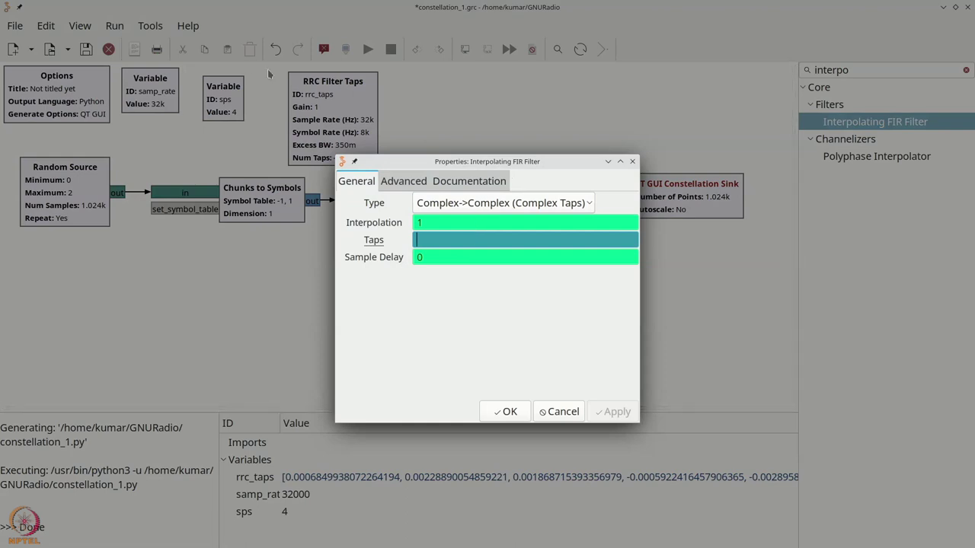
text(rr)
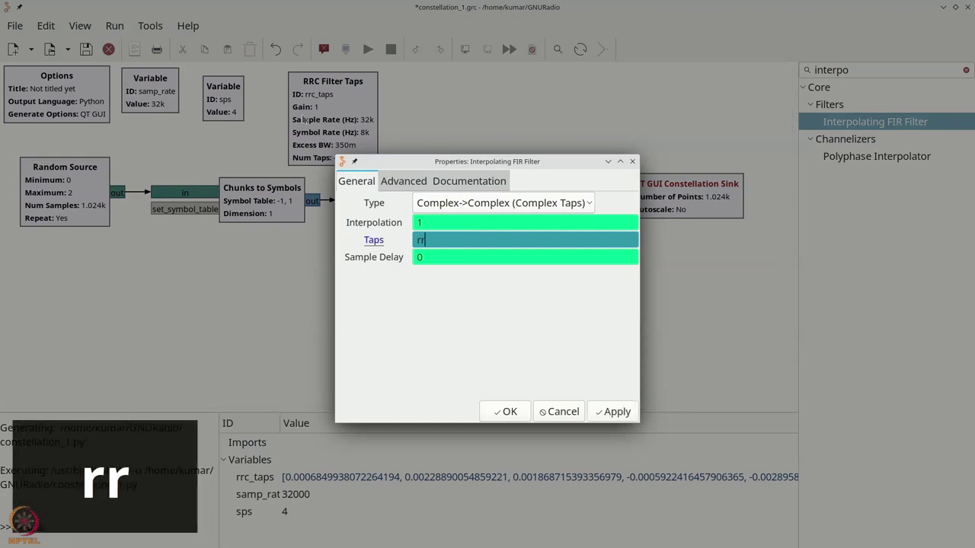
text(c_taps)
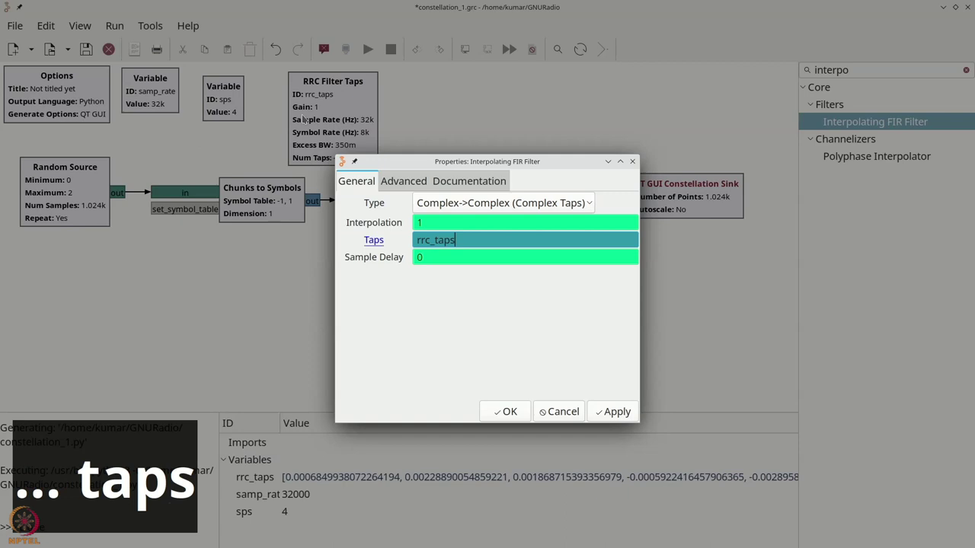
key(shift+Tab)
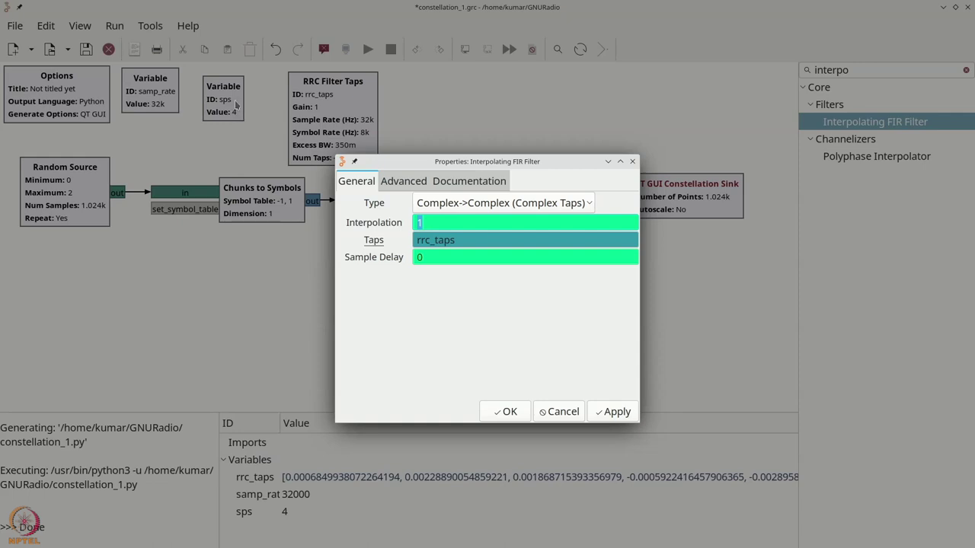
text(sps)
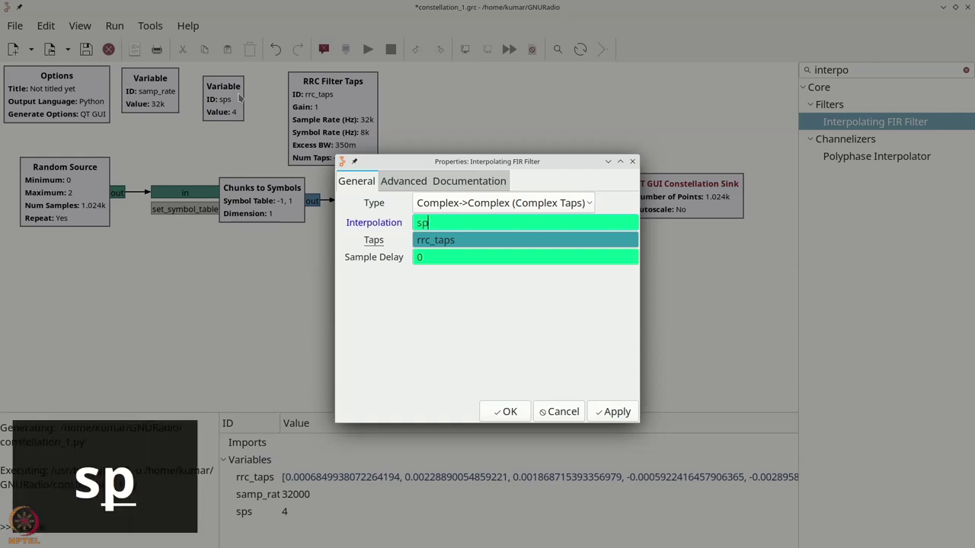
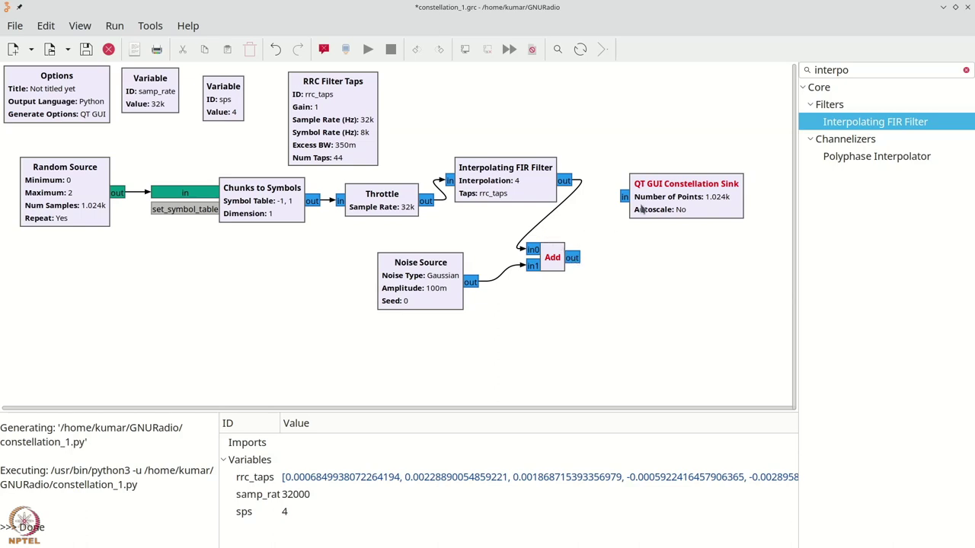
- Connect Add to the Constellation Sink, and add a QT GUI Time Sink fed by the Interpolating FIR Filter's output
click(625, 197)
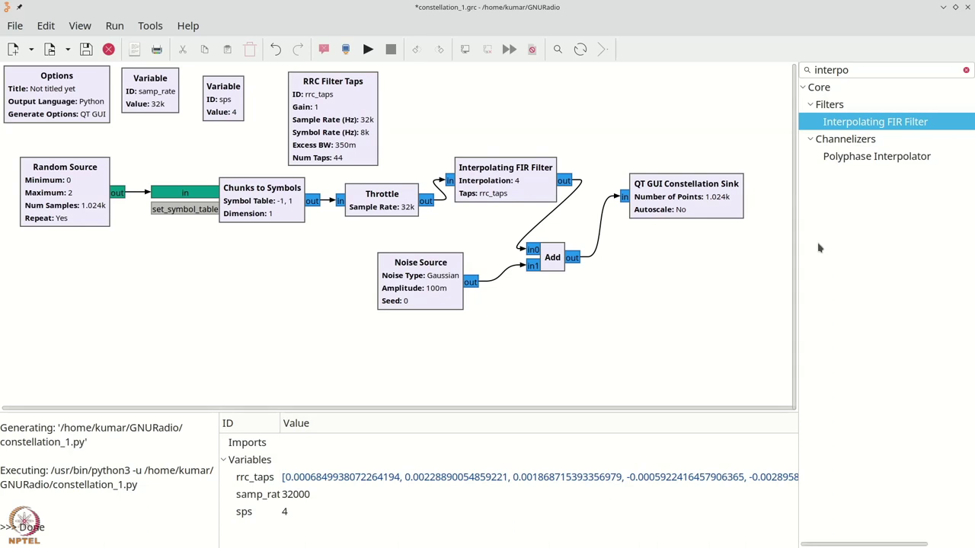
key(ctrl+f)
text(time)
drag(872, 259, 663, 134)
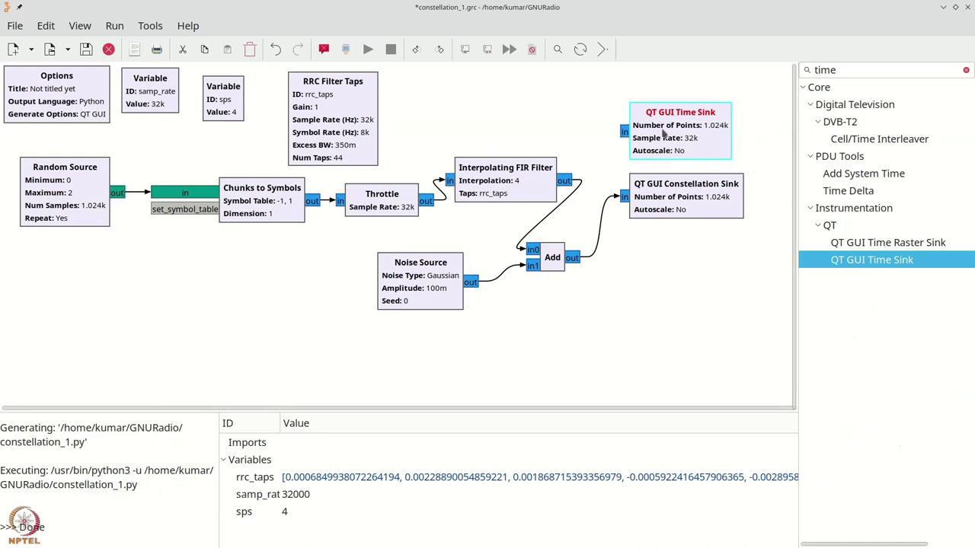
click(567, 180)
click(623, 133)
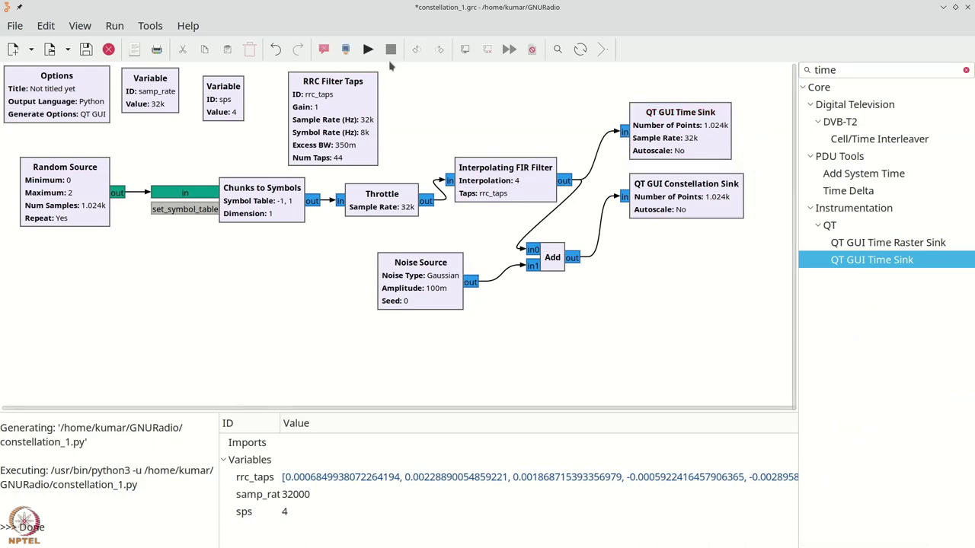
- Run the flowgraph and examine the pulse-shaped waveform and noisy constellation in the maximized output window, then close it
click(368, 48)
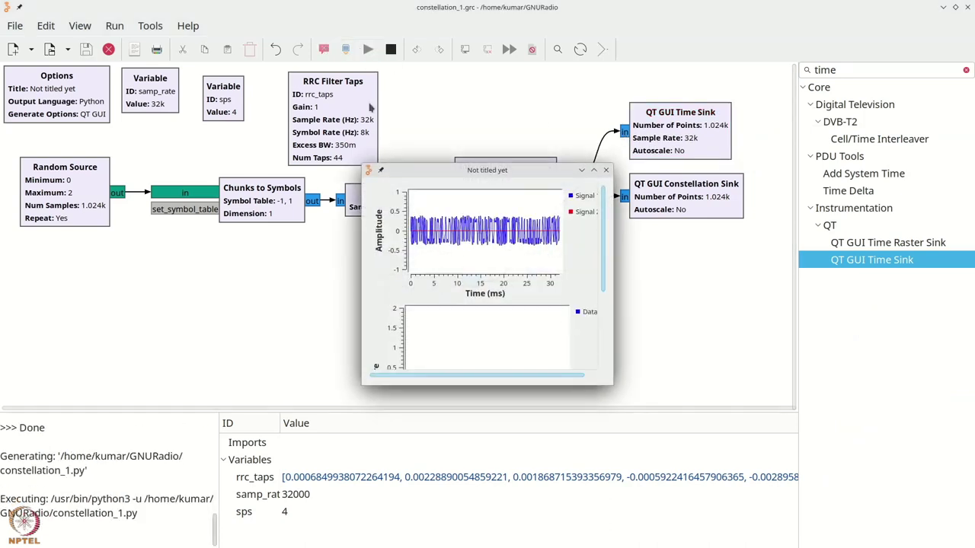
click(594, 170)
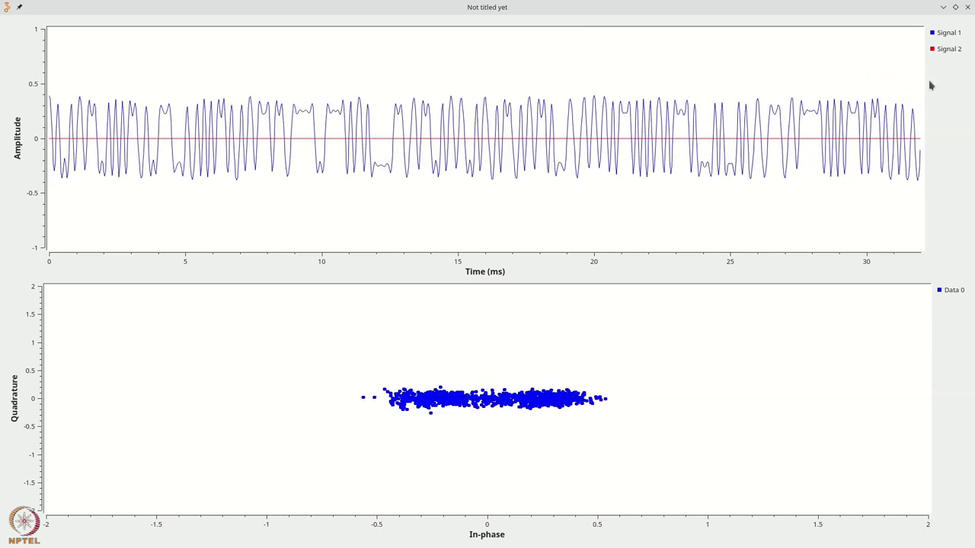
click(967, 7)
- Delete the Add-to-Constellation Sink connection and rearrange the sinks, Interpolating FIR Filter, Throttle, Noise Source and Add to free space after Add
click(603, 221)
key(Delete)
drag(713, 204, 733, 256)
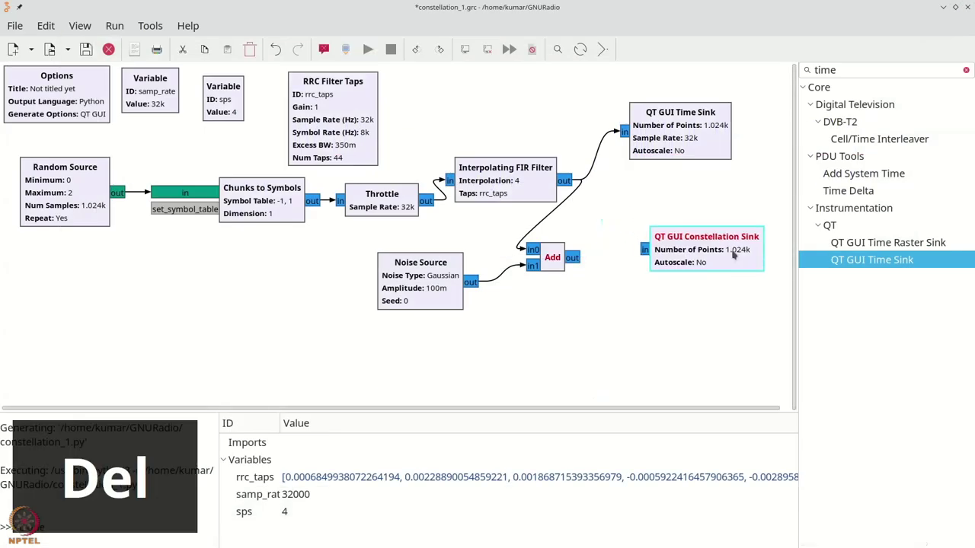
drag(503, 187, 483, 170)
drag(380, 206, 368, 202)
drag(412, 274, 391, 274)
drag(541, 263, 517, 276)
drag(698, 112, 694, 96)
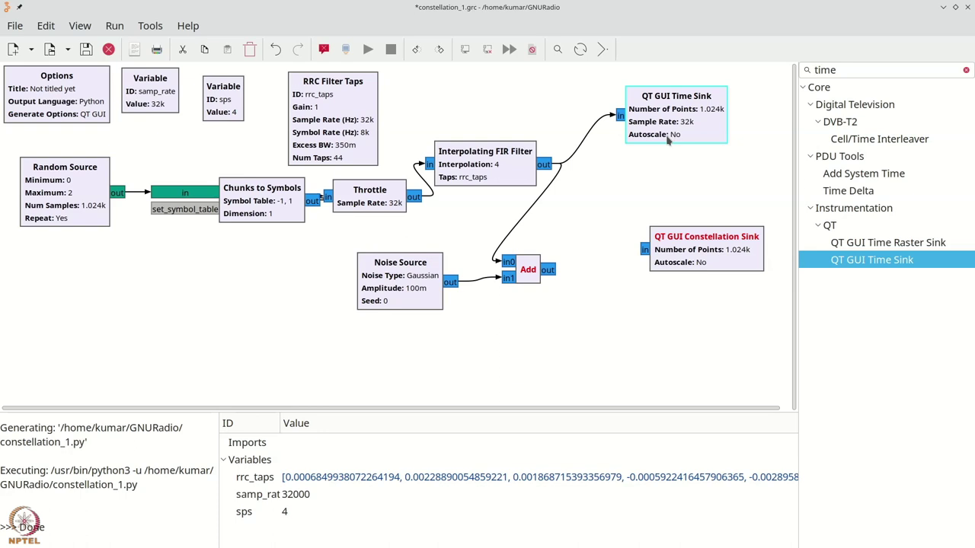
- Add a Decimating FIR Filter block between the Time Sink and the Constellation Sink
key(ctrl+f)
text(dec)
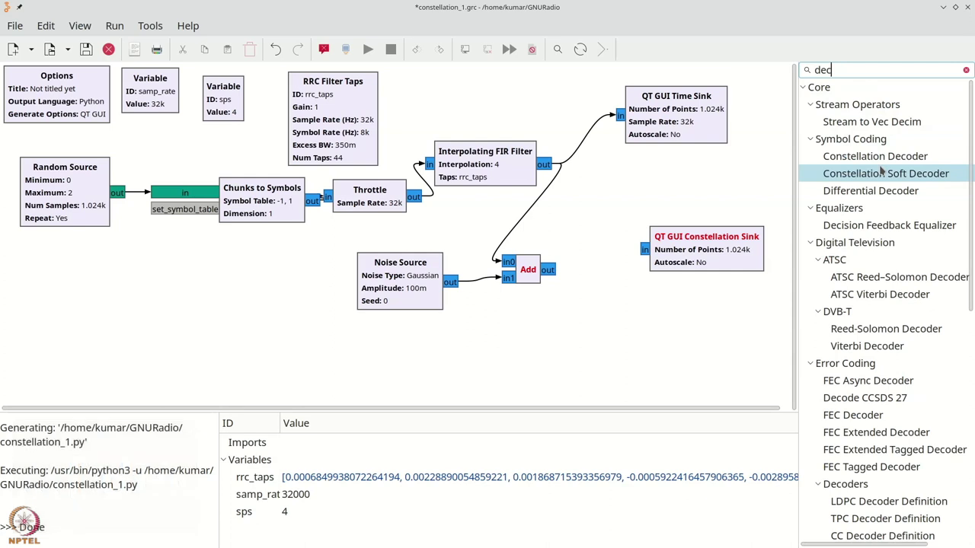
text(i)
click(874, 191)
drag(874, 191, 612, 220)
- Configure the Decimating FIR Filter with decimation sps and the time-reversed taps rrc_taps[::-1]
double_click(625, 205)
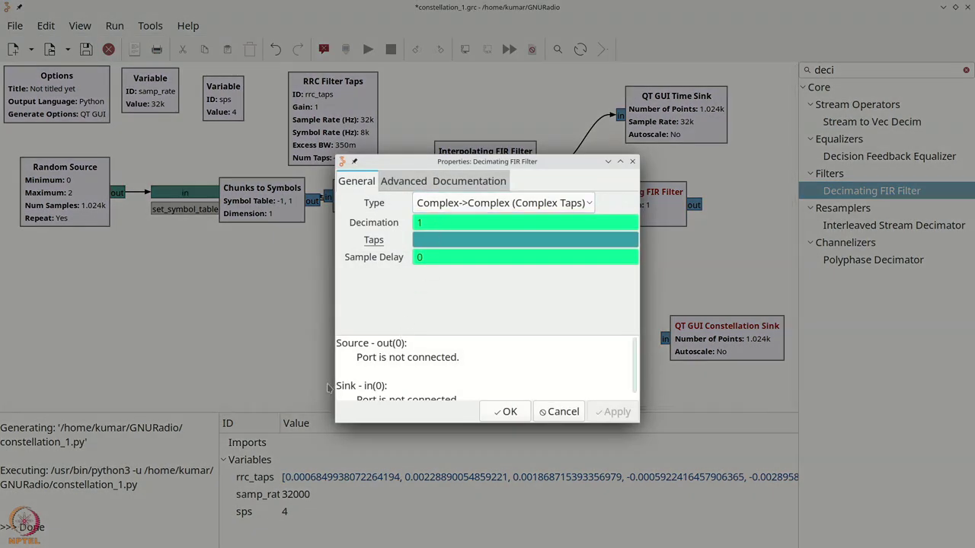
double_click(446, 222)
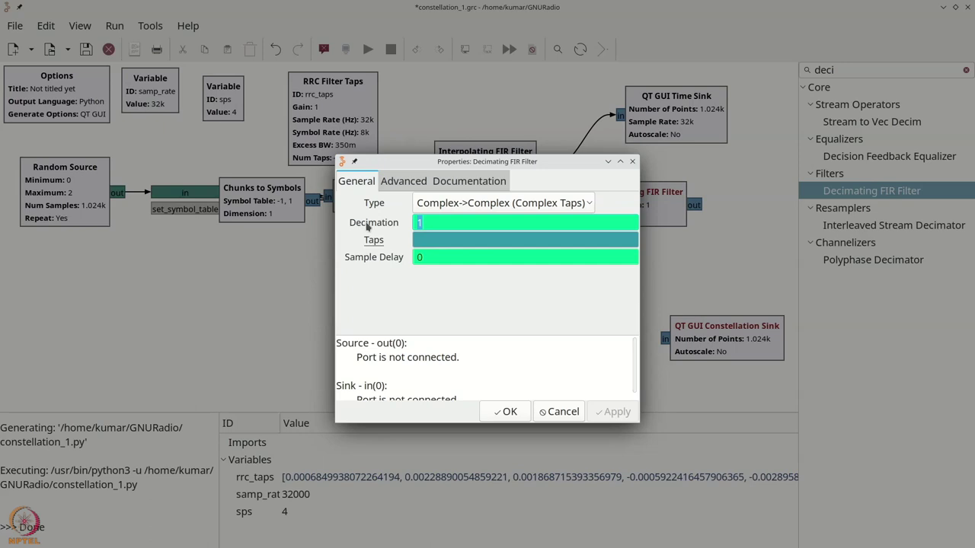
text(s)
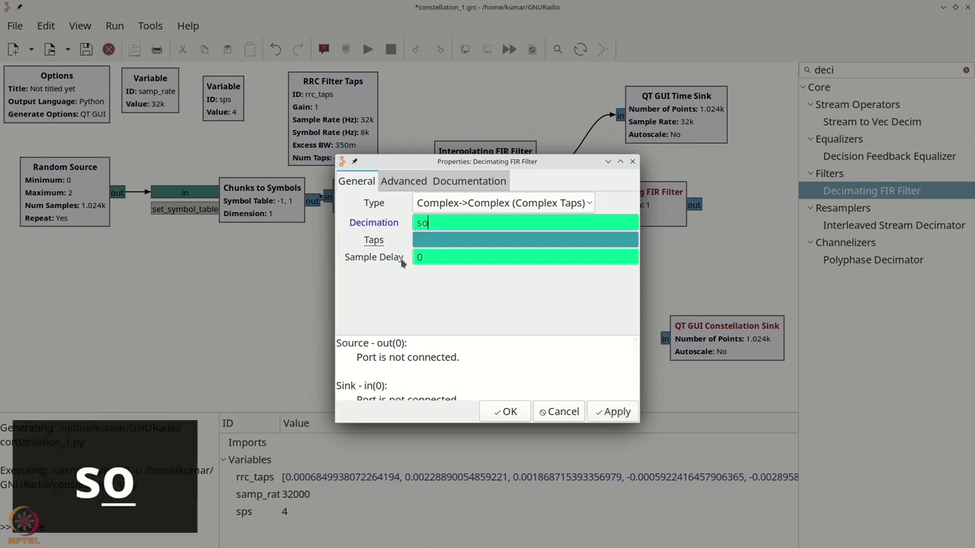
text(ps)
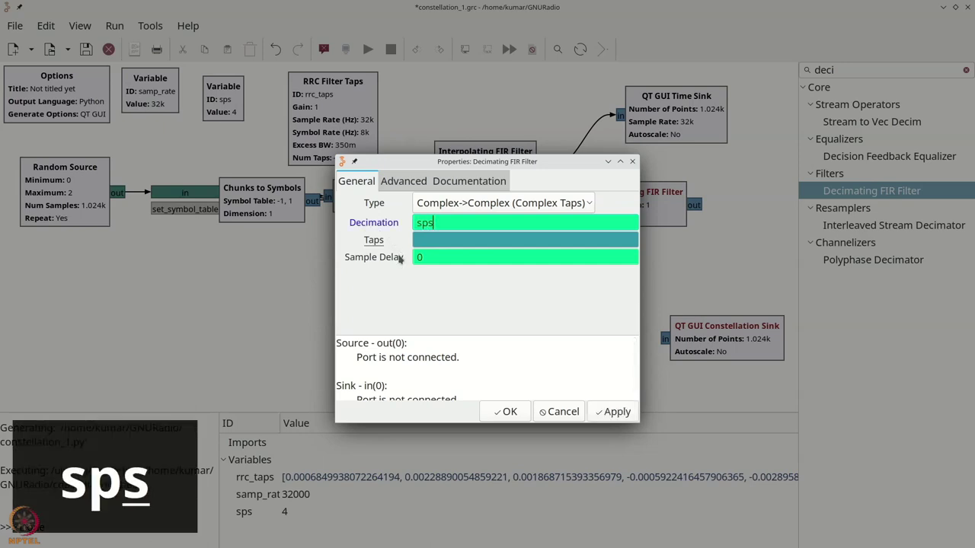
click(430, 242)
text(rr)
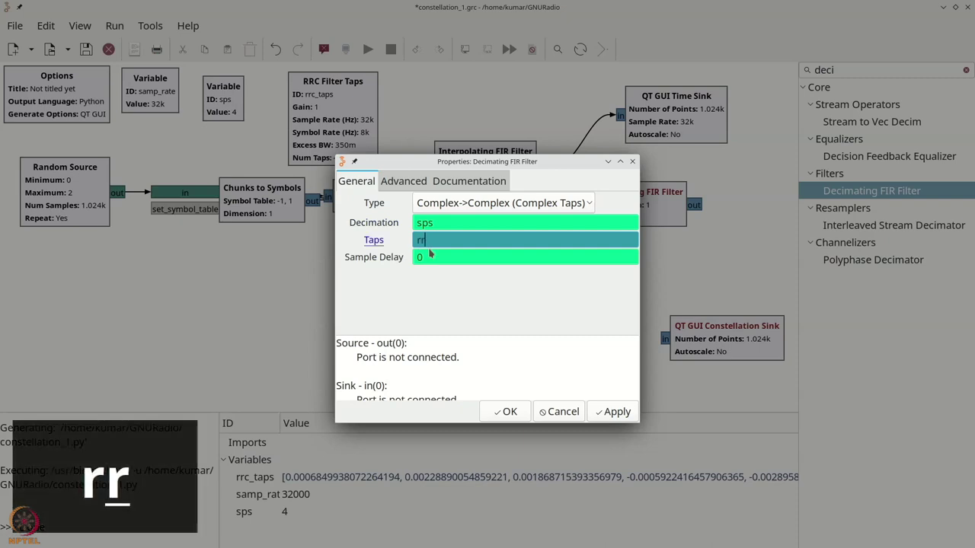
text(c_taps)
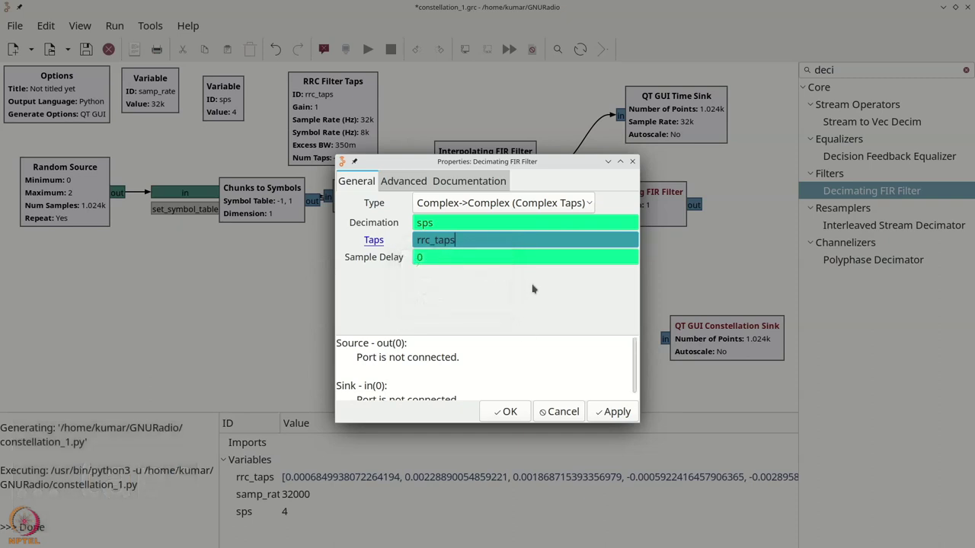
text([::-1)
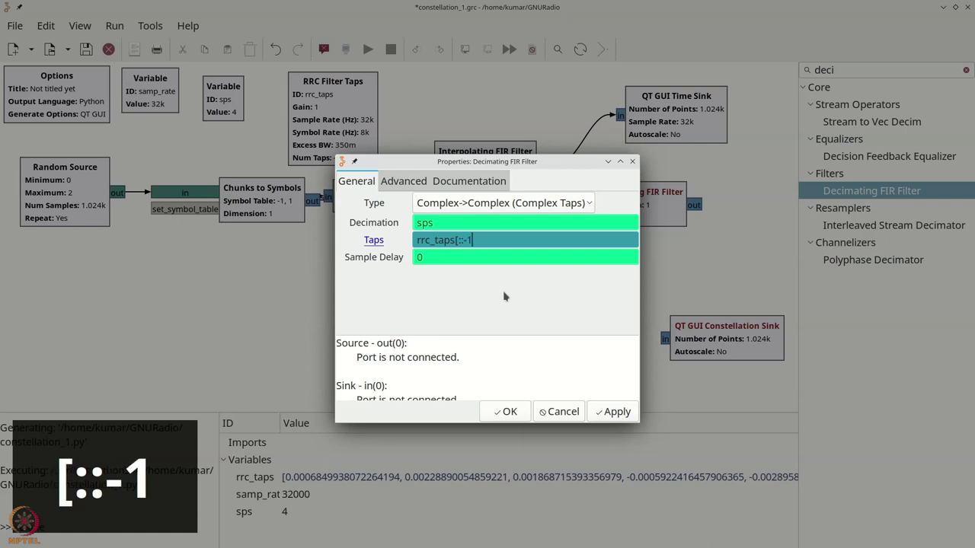
text(])
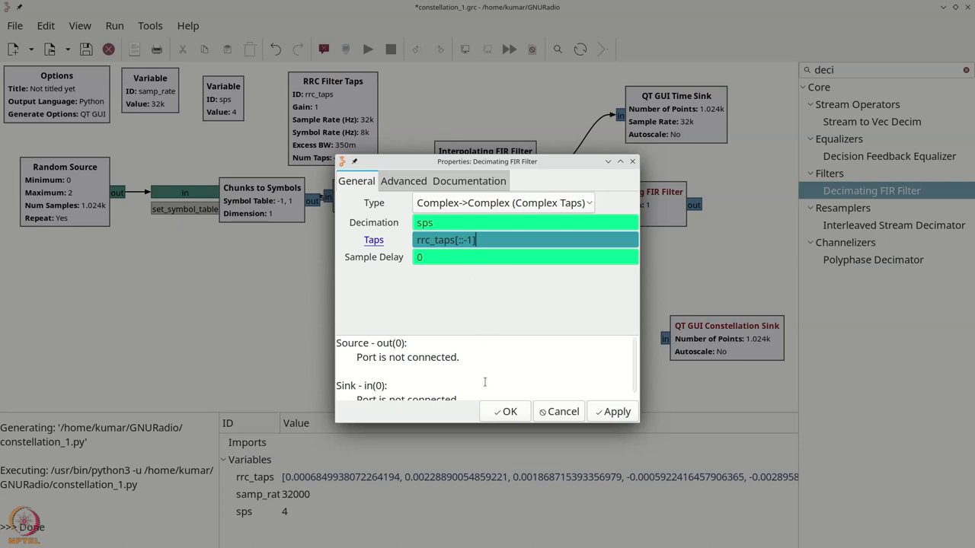
click(501, 410)
- Wire the Decimating FIR Filter between Add and the Constellation Sink, and run the flowgraph to check the resulting constellation
drag(599, 204, 587, 195)
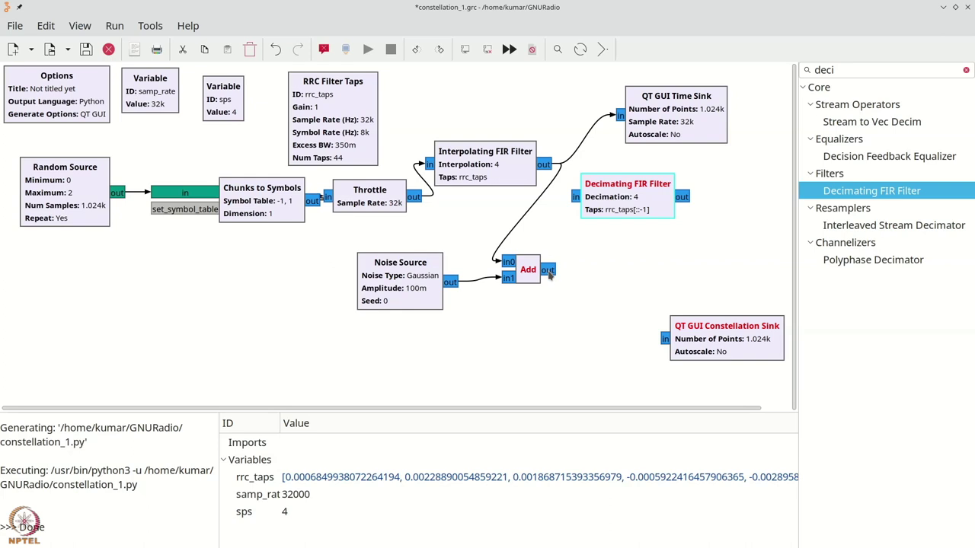
drag(547, 271, 576, 197)
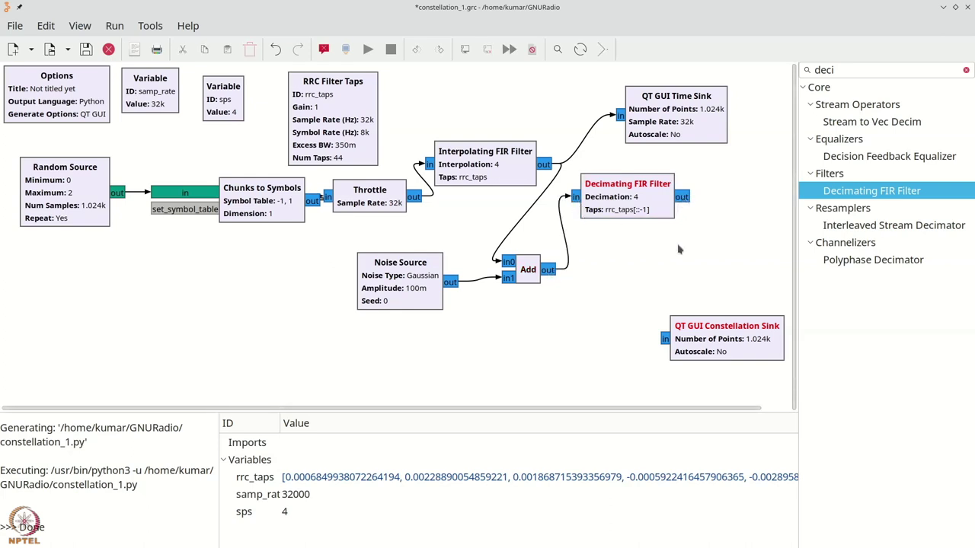
click(665, 341)
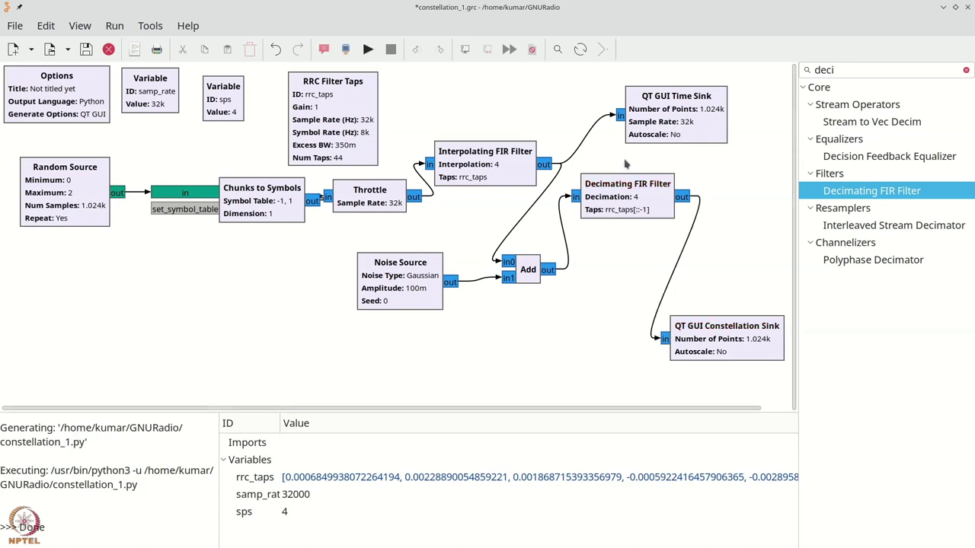
click(369, 49)
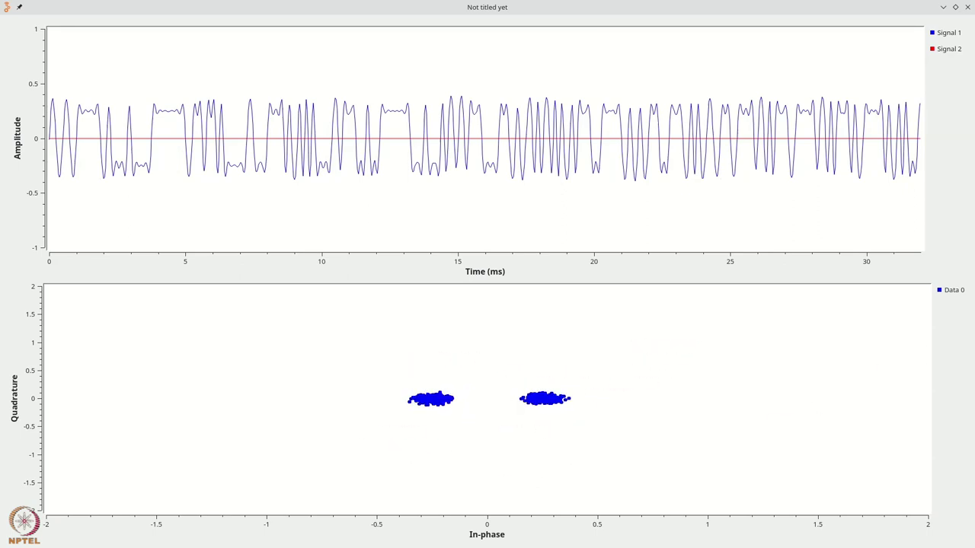
click(967, 6)
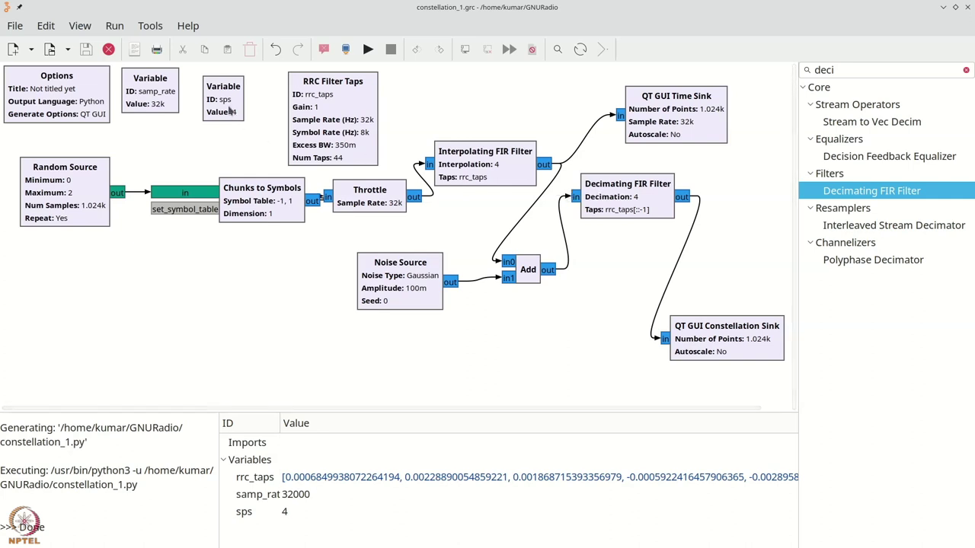
- Move the Decimating FIR Filter farther from the Add block and select the connection between them
drag(607, 216, 693, 241)
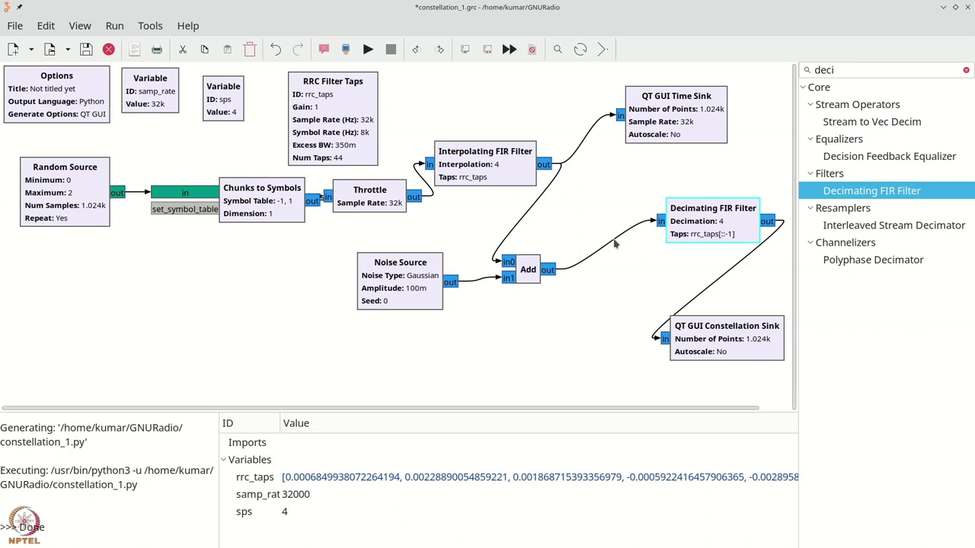
click(616, 242)
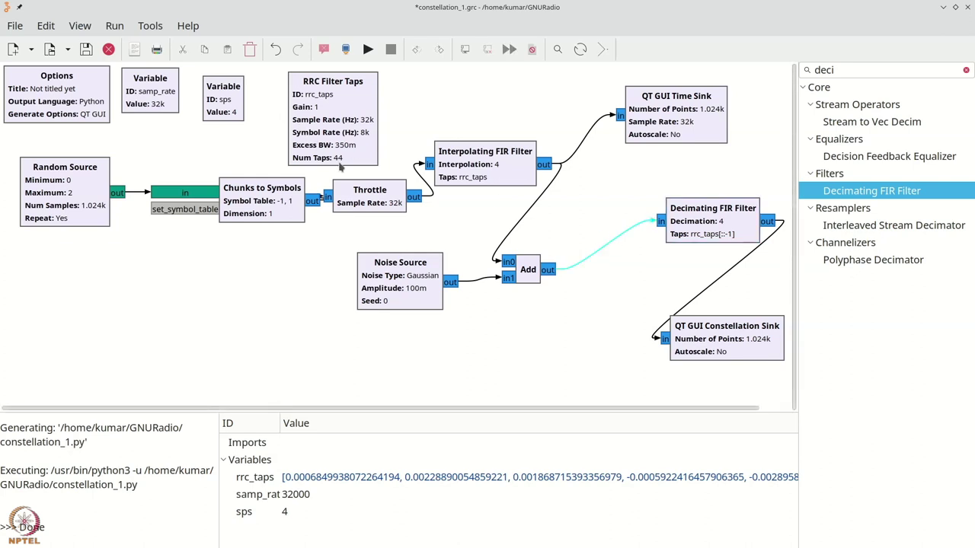
- Inspect the Num Taps expression in the RRC Filter Taps properties and close them
double_click(330, 135)
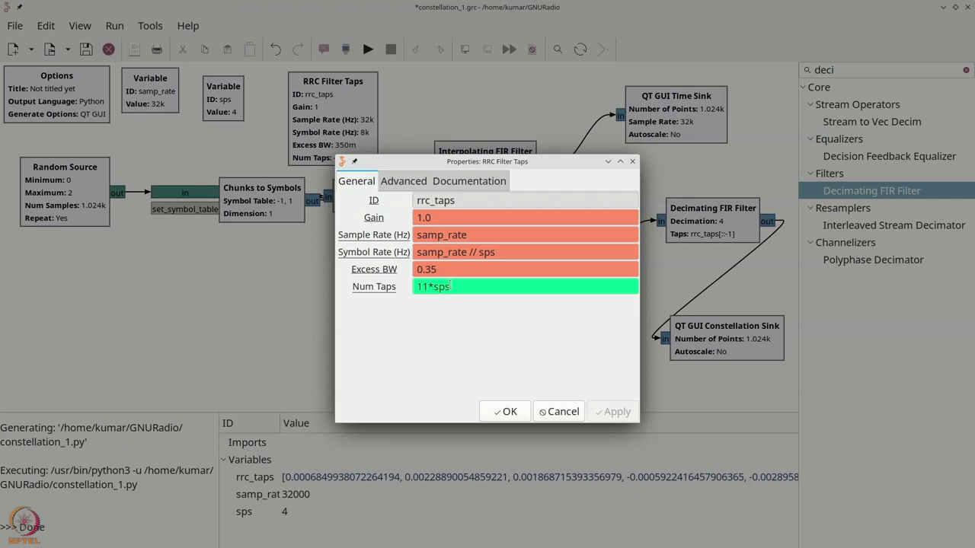
click(428, 286)
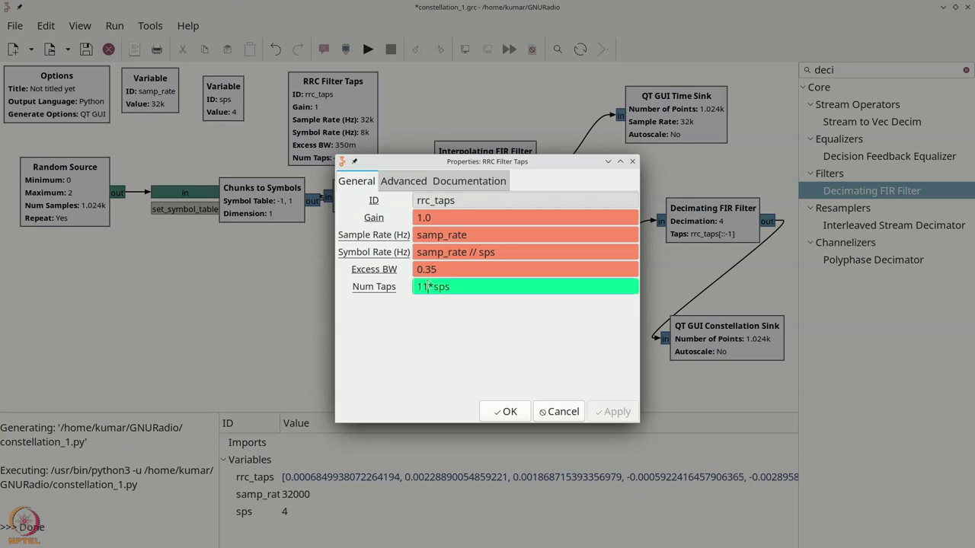
click(504, 412)
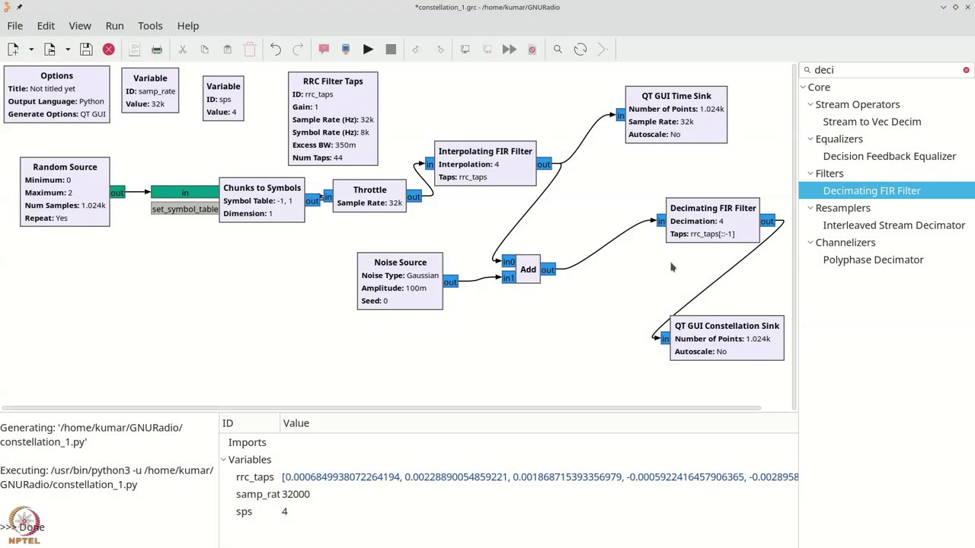
- Delete the connection between Add and the Decimating FIR Filter, and place a Delay block between them
click(619, 239)
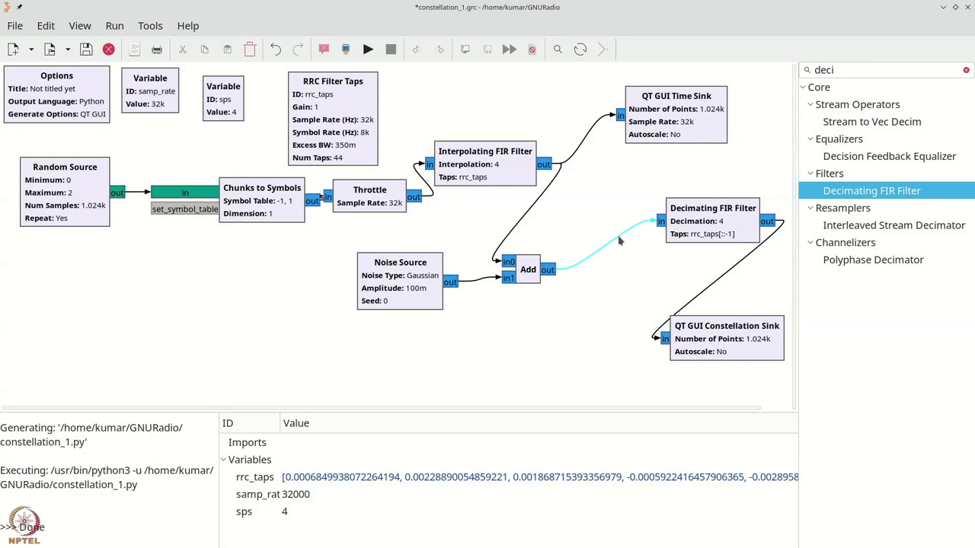
key(Delete)
key(ctrl+f)
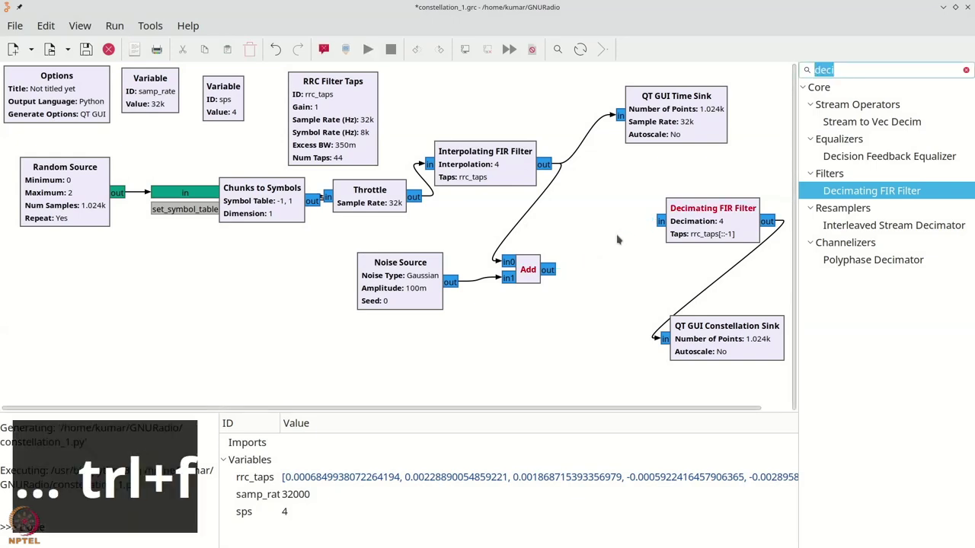
text(del)
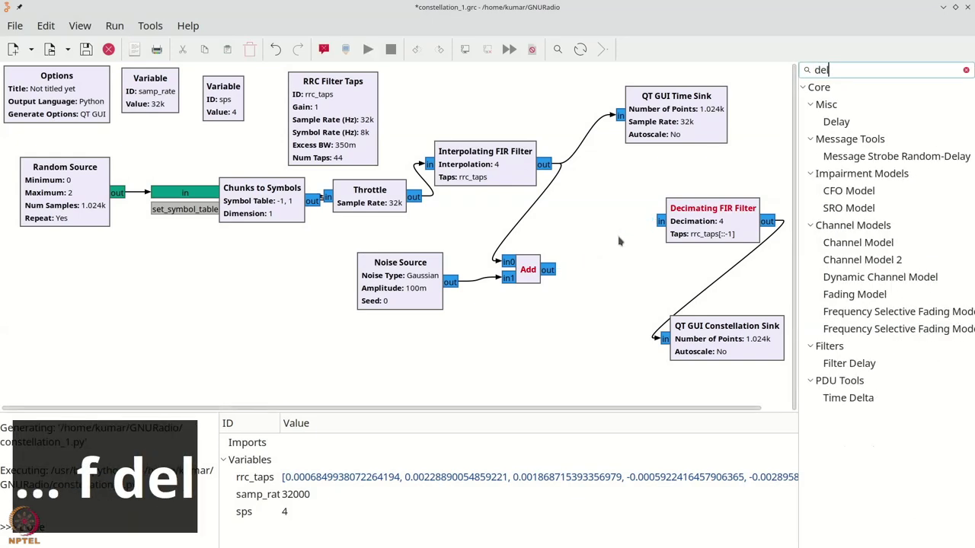
text(a)
drag(836, 122, 603, 261)
- Wire the Delay block between Add and the Decimating FIR Filter, and set its delay parameter to the variable delay
click(548, 271)
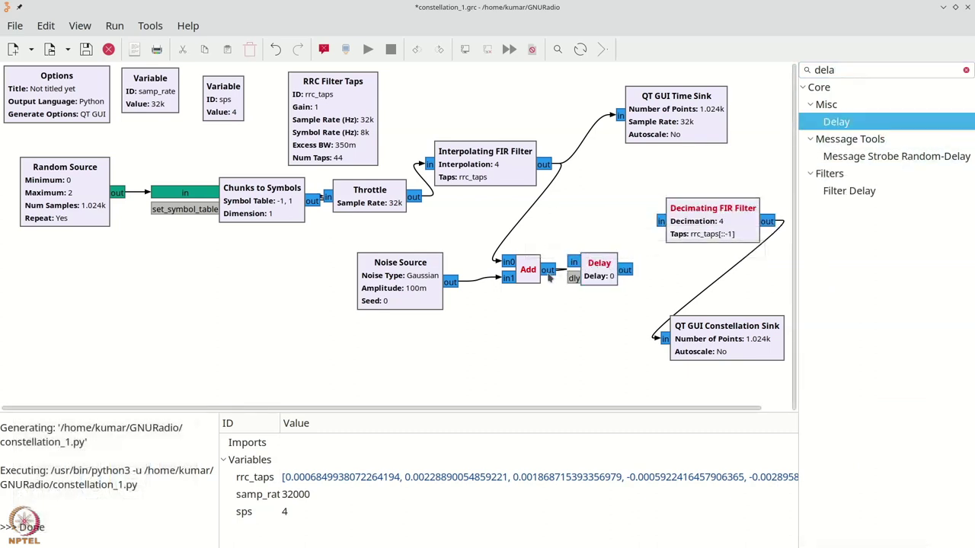
click(574, 262)
click(660, 221)
double_click(609, 279)
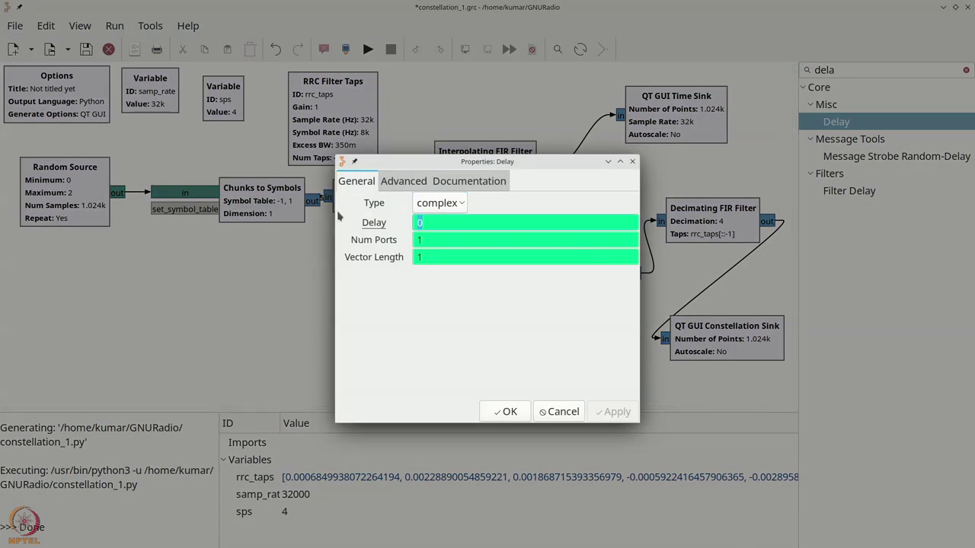
text(delay)
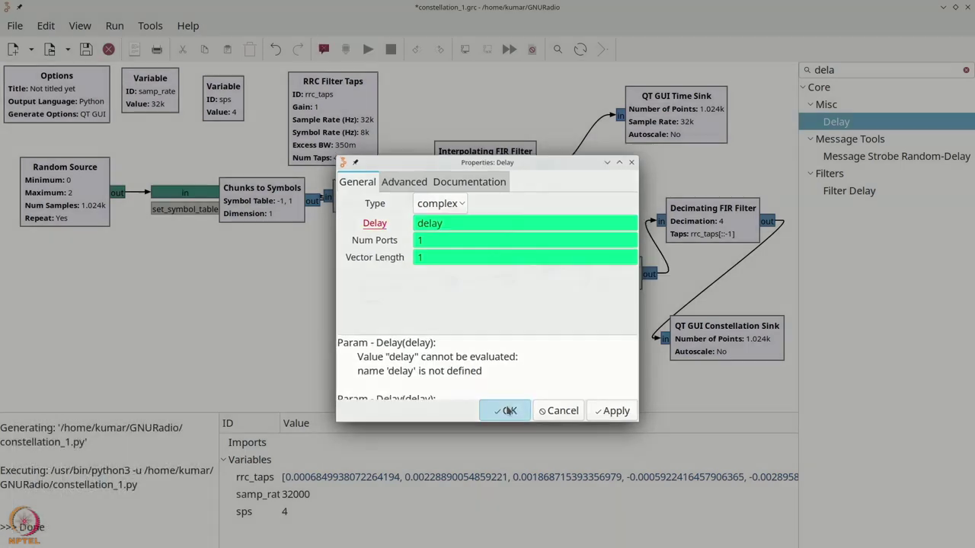
click(507, 412)
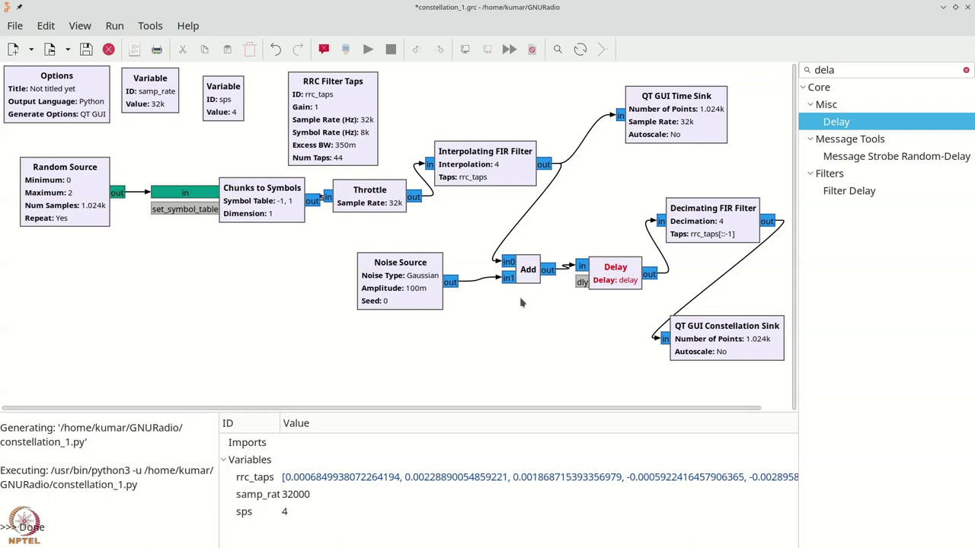
- Add a QT GUI Range block in free space above the Interpolating FIR Filter
key(ctrl+f)
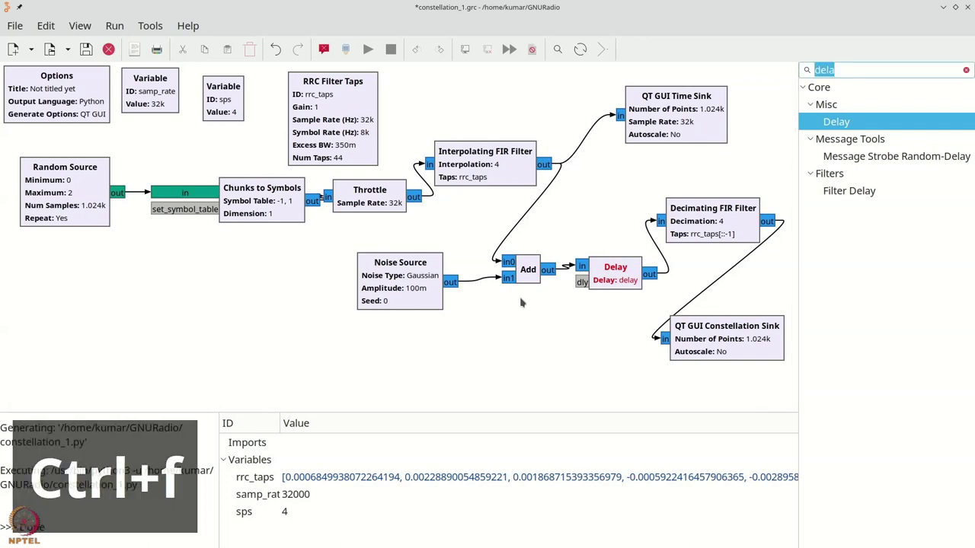
text(range)
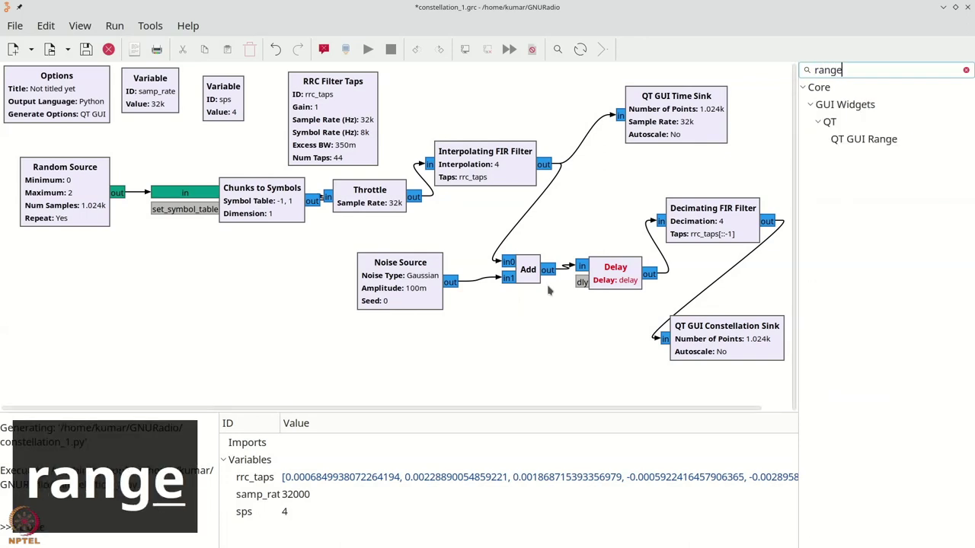
drag(914, 140, 495, 109)
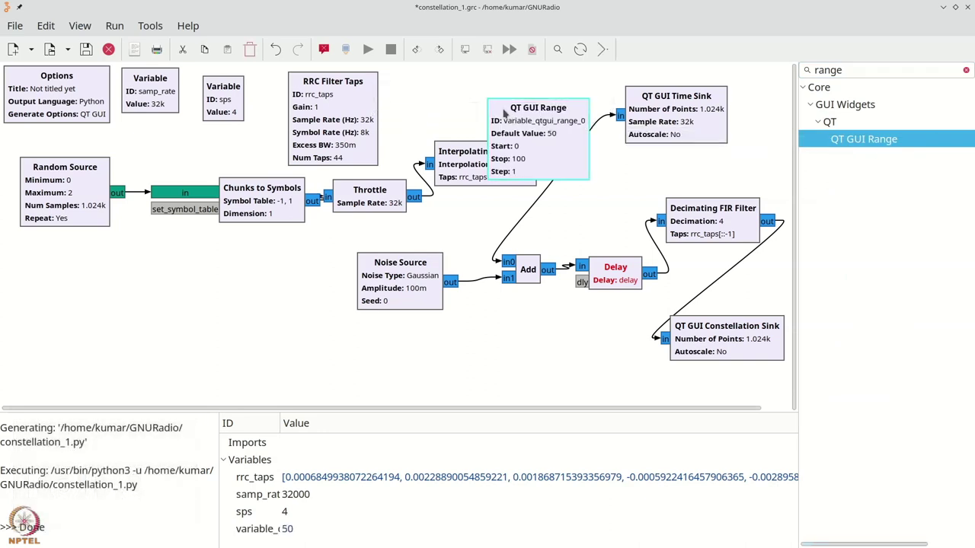
- Configure the QT GUI Range with ID delay, type int, default value 0 and stop value 10
double_click(495, 109)
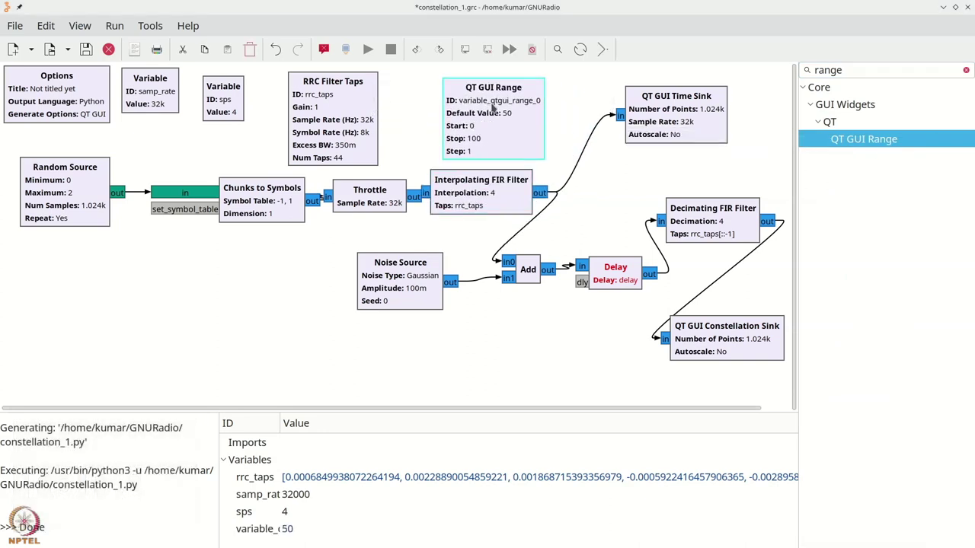
text(de)
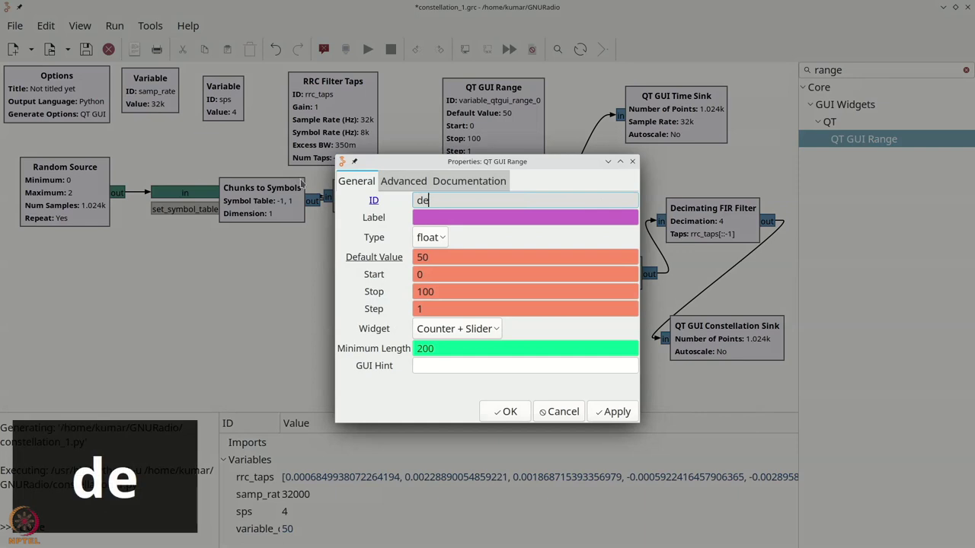
text(lay)
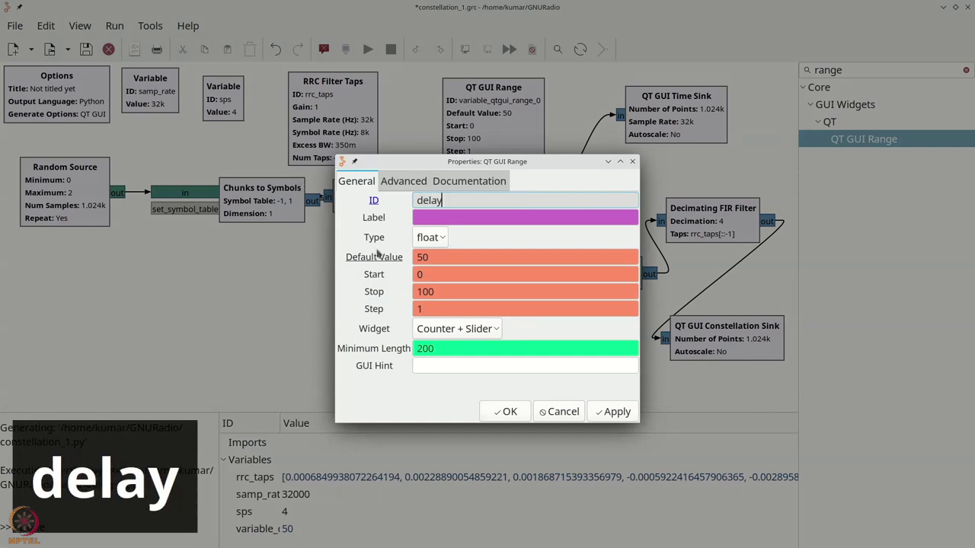
double_click(420, 257)
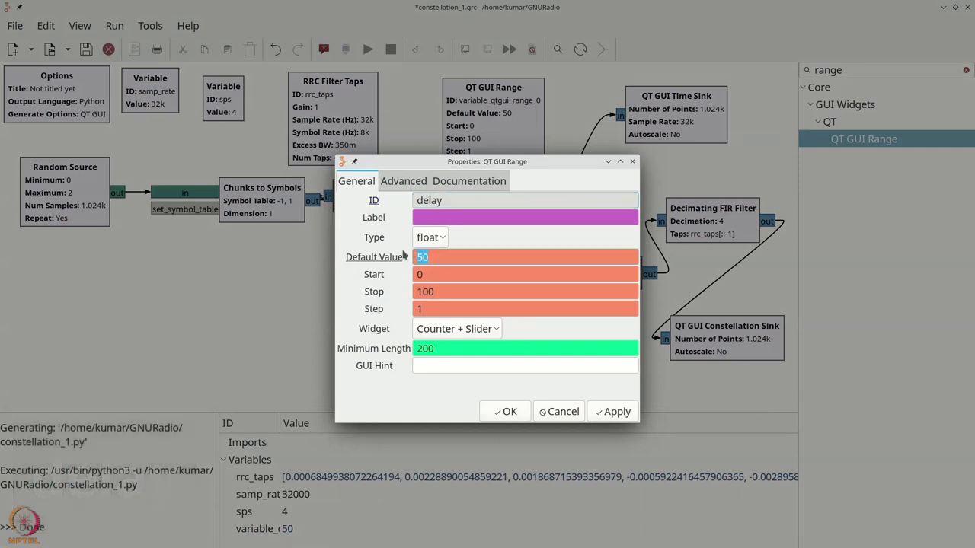
text(0)
double_click(440, 292)
text(10)
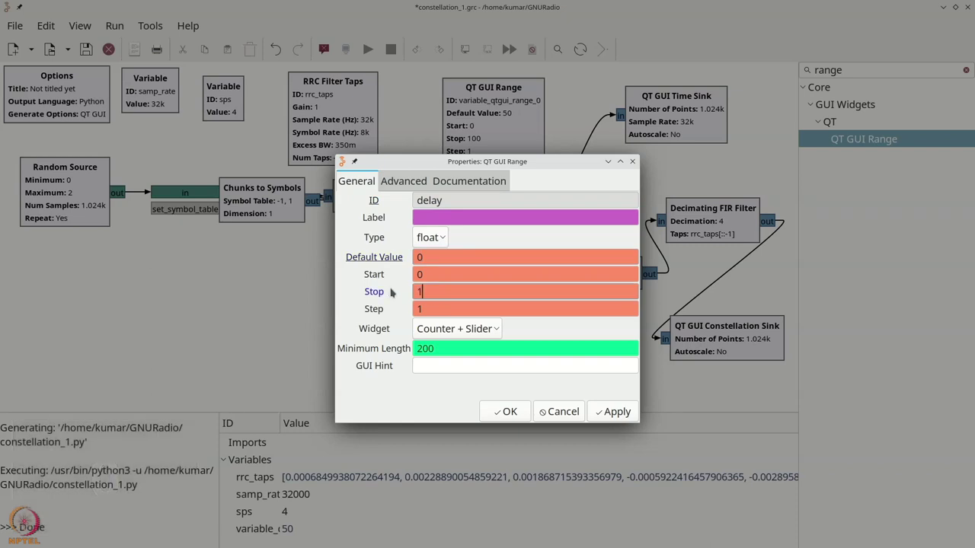
click(426, 238)
click(428, 259)
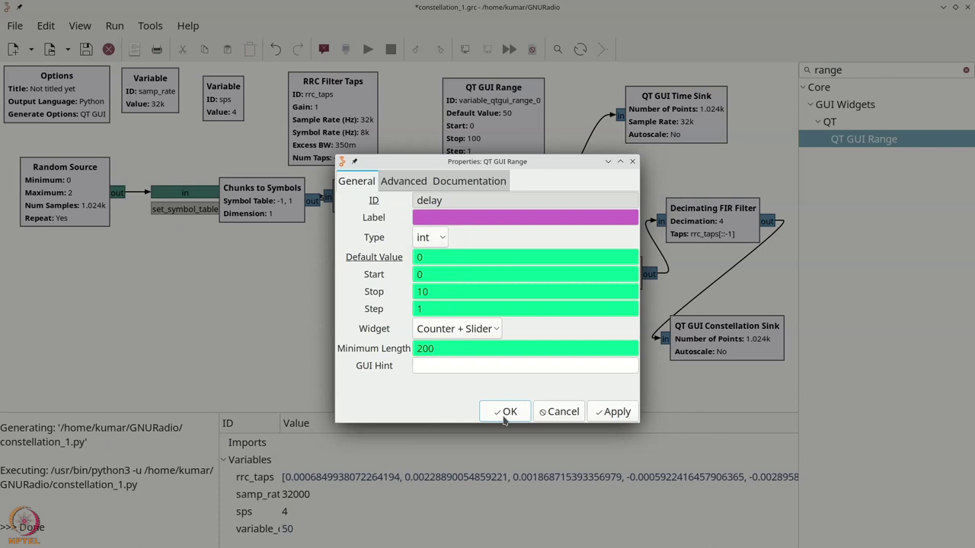
click(505, 416)
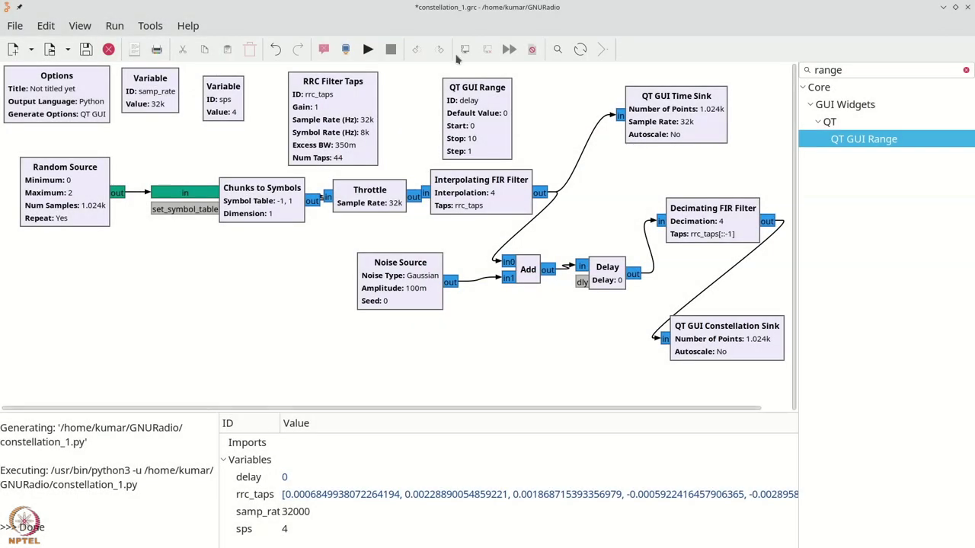
- Run the flowgraph and display the full waveform in the time plot
click(366, 50)
drag(480, 188, 486, 191)
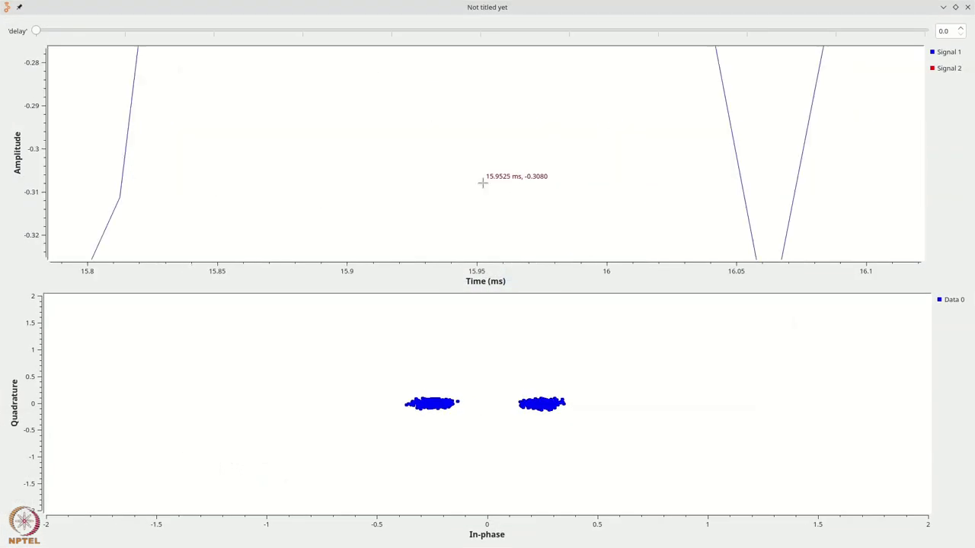
right_click(743, 136)
- Step the delay up and down, finishing at 2, to compare the constellations, and close the plot window
click(959, 29)
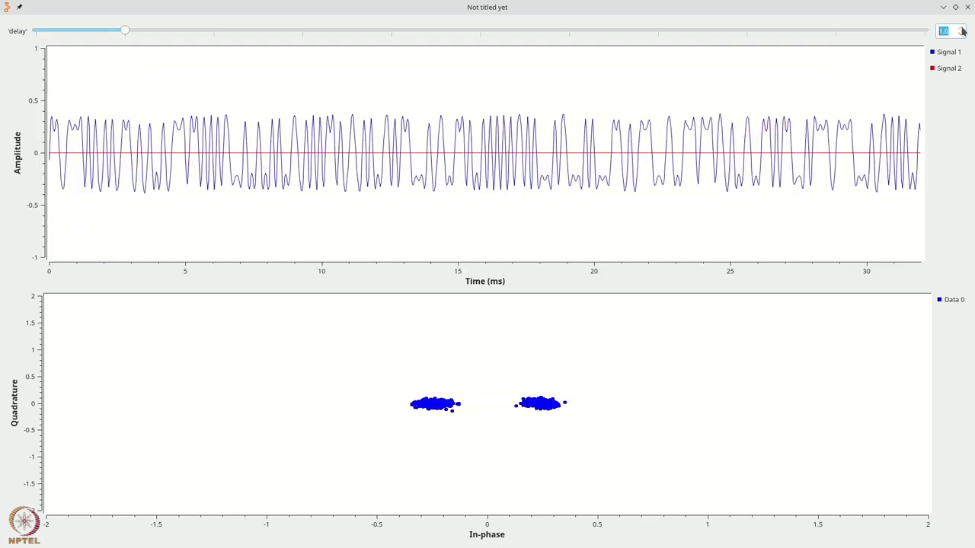
click(960, 31)
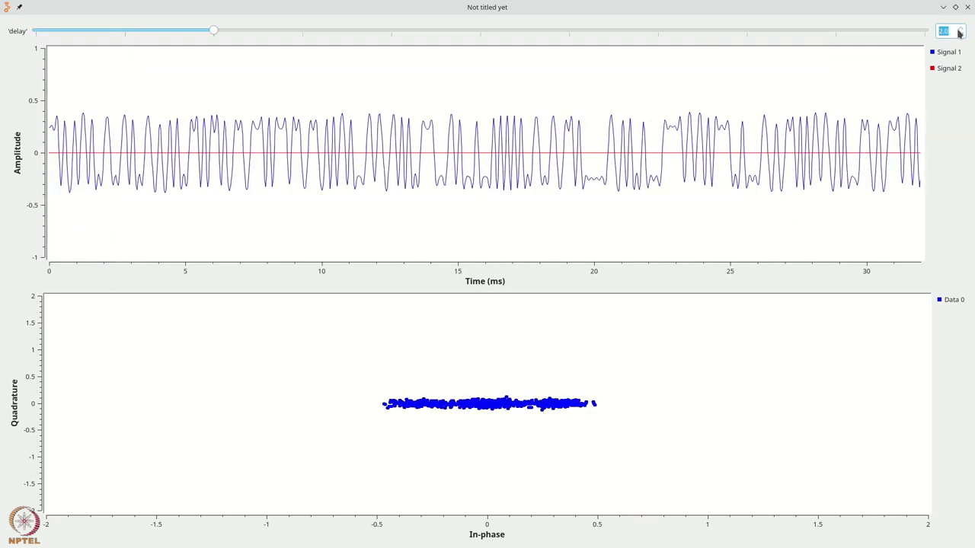
click(960, 31)
click(959, 31)
click(961, 36)
click(960, 36)
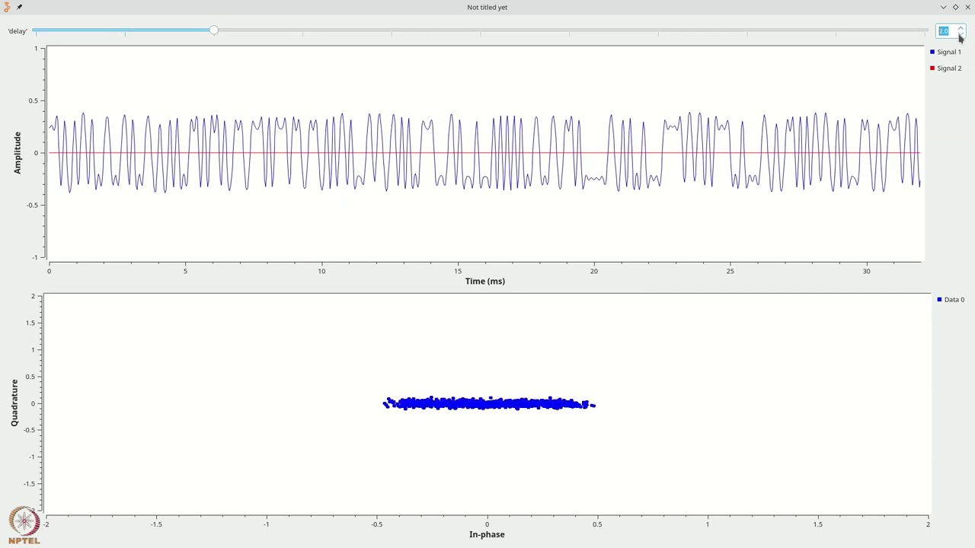
click(961, 36)
click(961, 36)
click(960, 31)
click(960, 30)
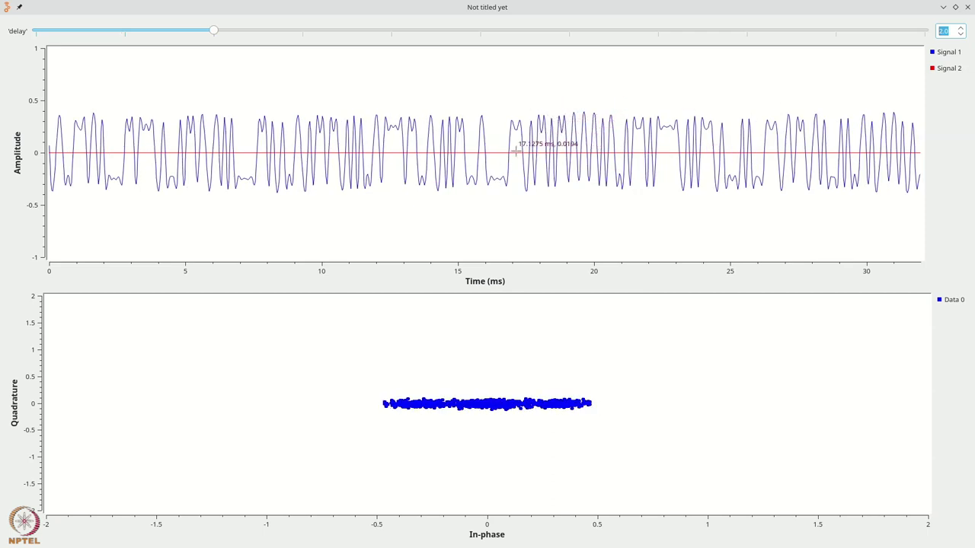
click(968, 7)
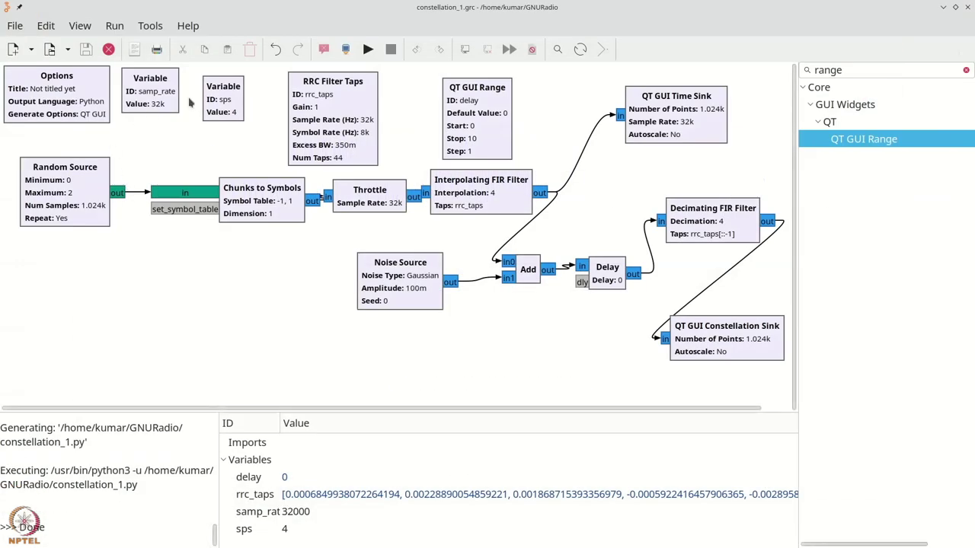
- Set the sps variable to 5
double_click(219, 102)
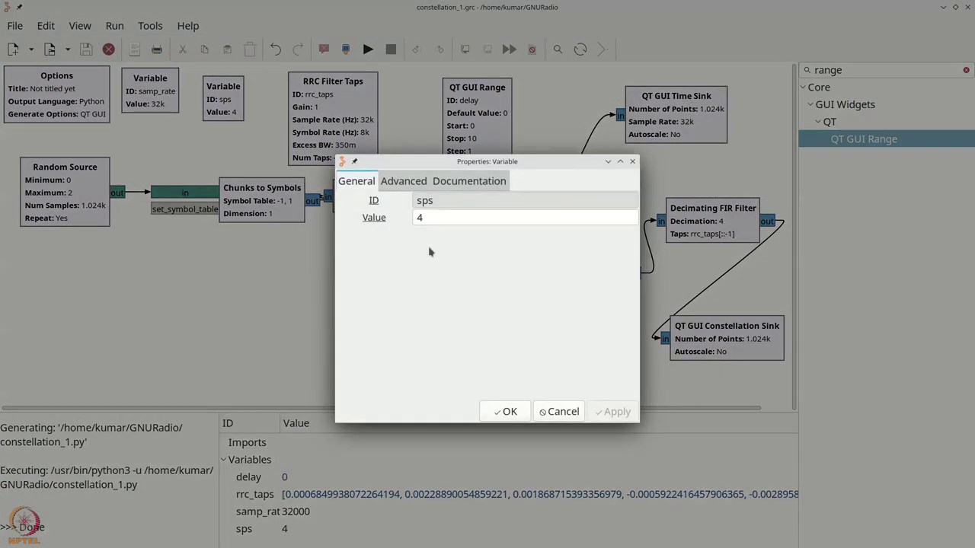
double_click(425, 217)
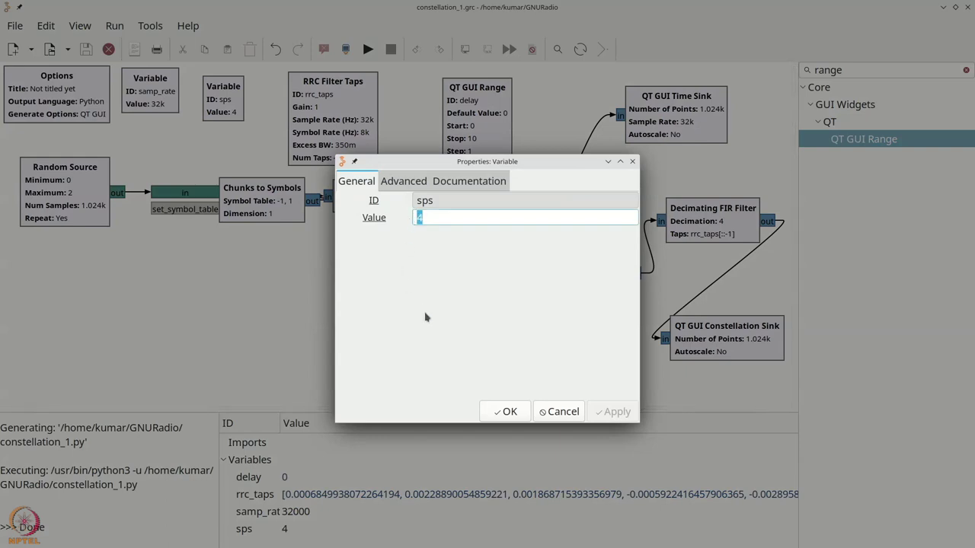
text(5)
click(506, 412)
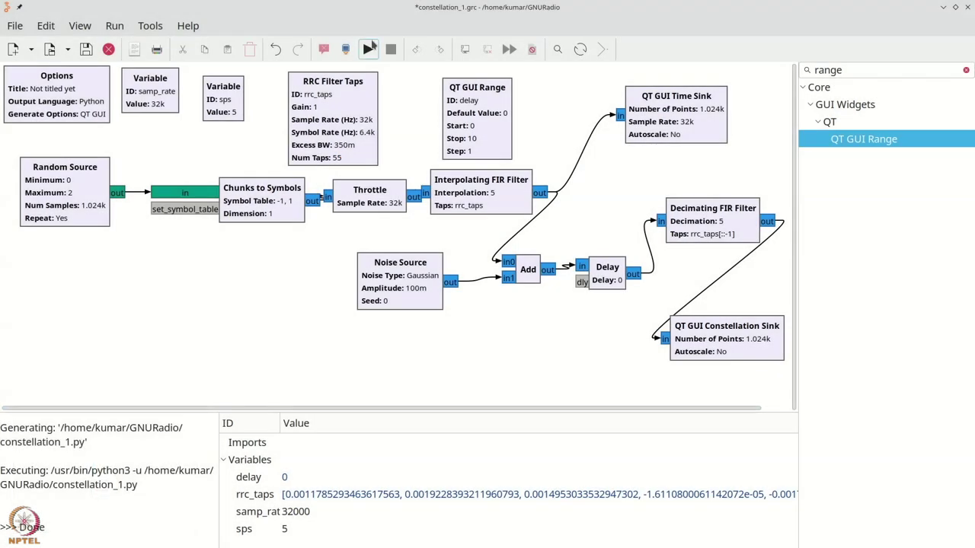
- Run the flowgraph, check the constellation with the delay set to 1, and close the plot window
click(370, 48)
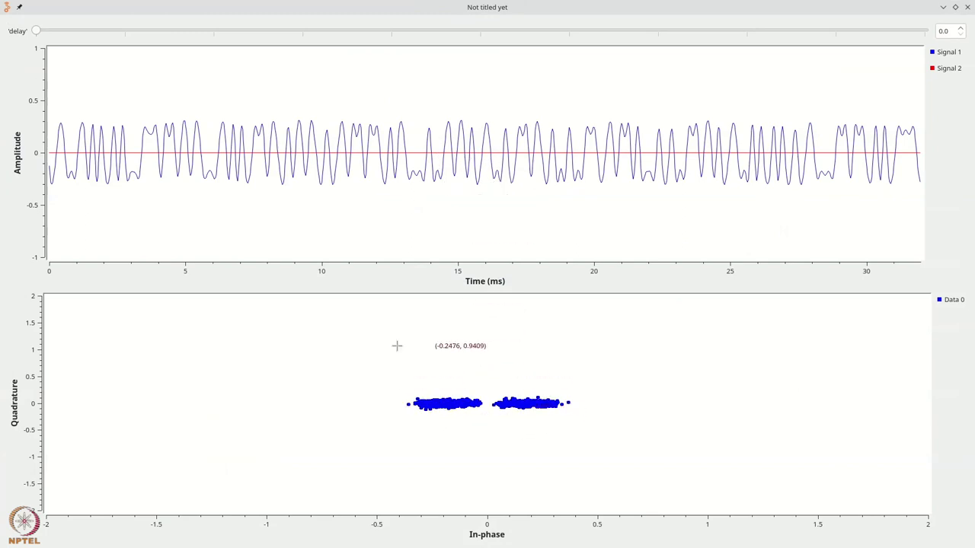
click(961, 29)
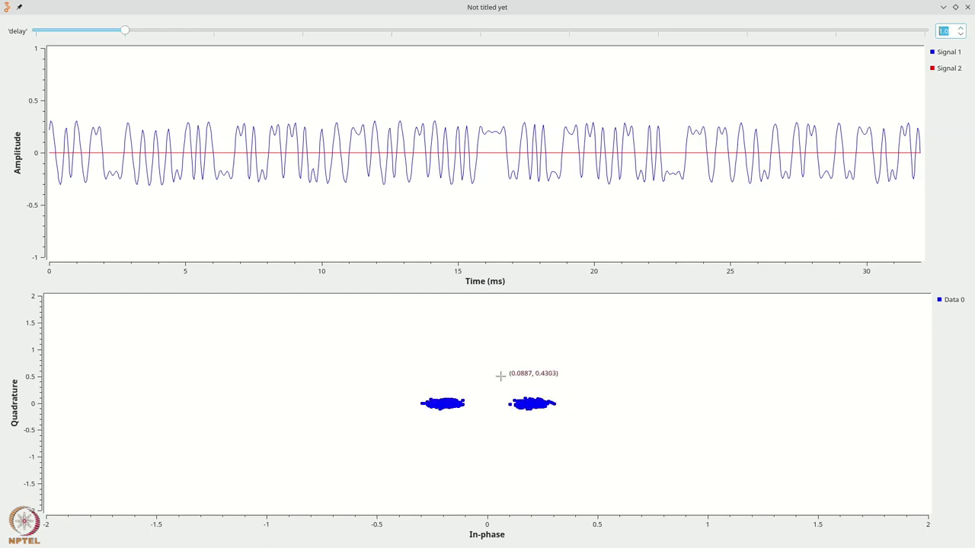
click(970, 6)
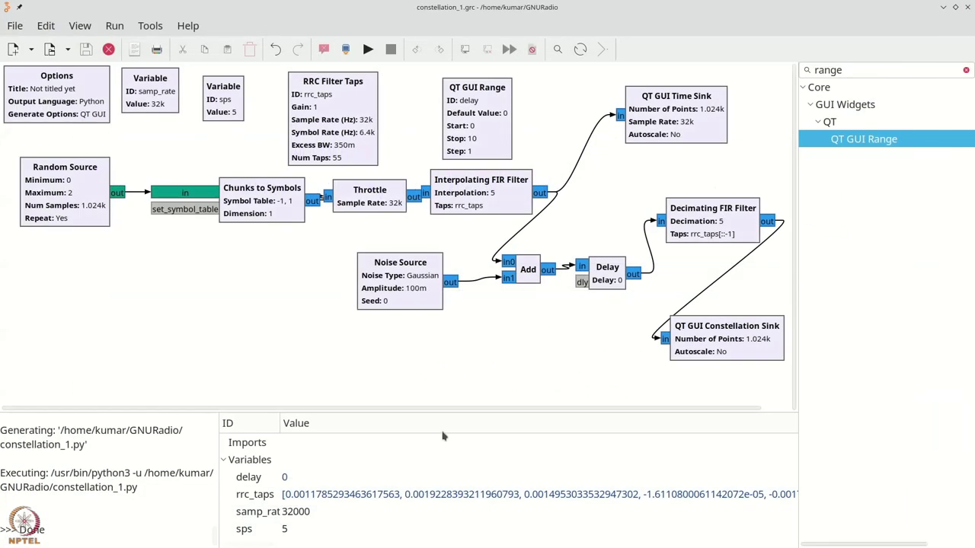
- Set the Noise Source amplitude to 0 and rerun the flowgraph with the delay set to 1 to check the constellation
double_click(377, 282)
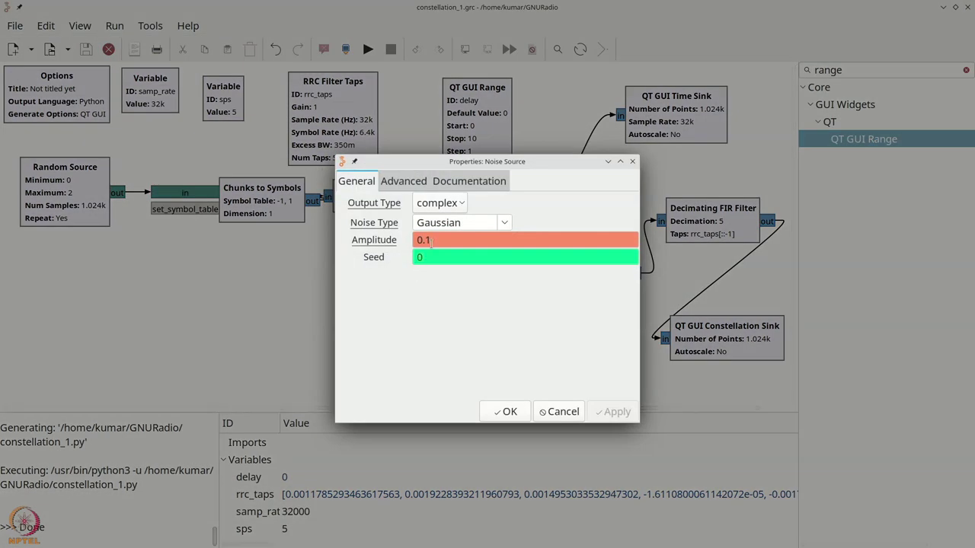
text(0)
click(525, 413)
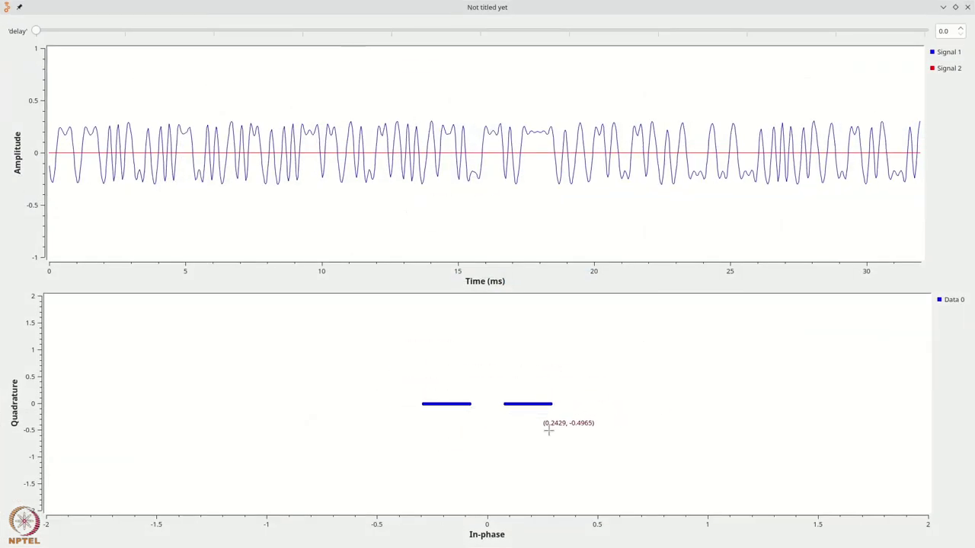
click(962, 30)
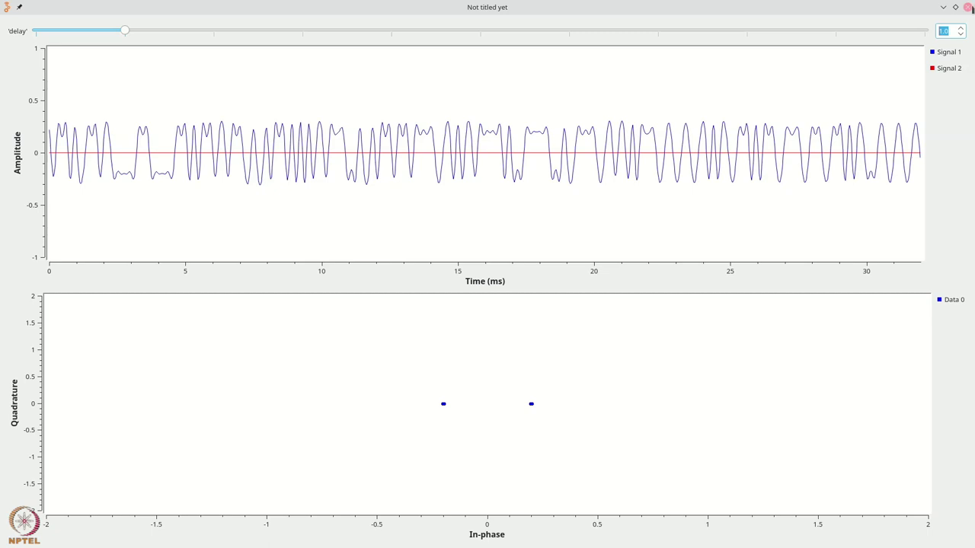
- Close the plot window and shift the Interpolating FIR Filter block slightly farther from the Throttle block
click(968, 6)
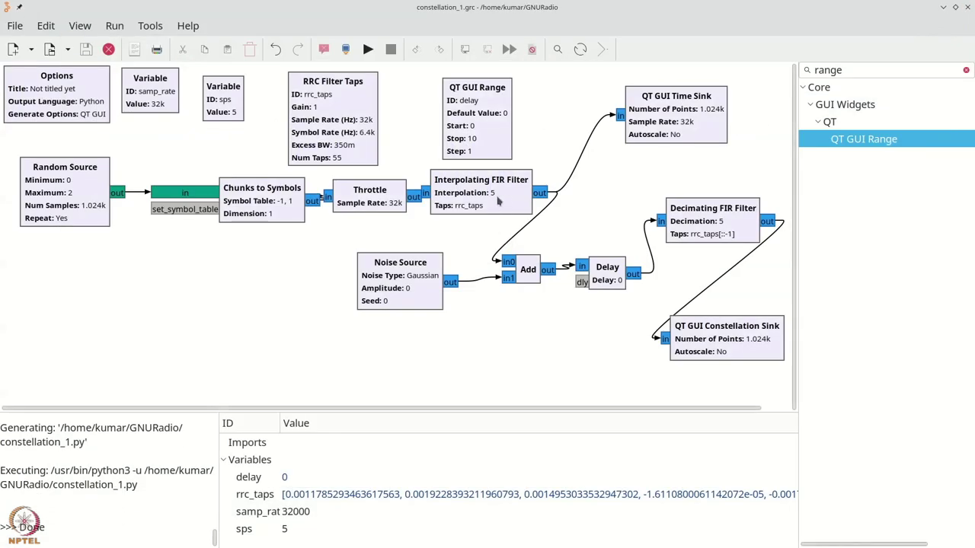
drag(499, 200, 515, 200)
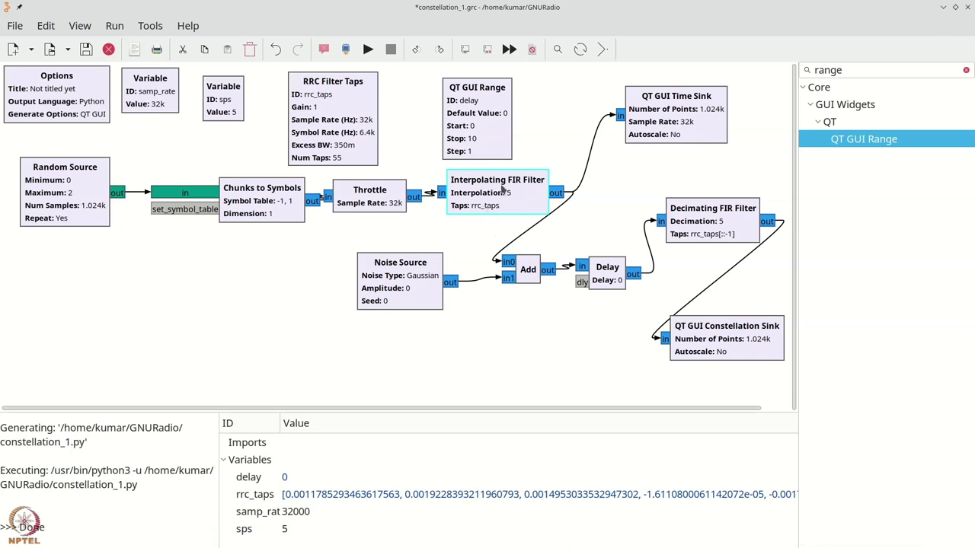
drag(503, 195, 506, 199)
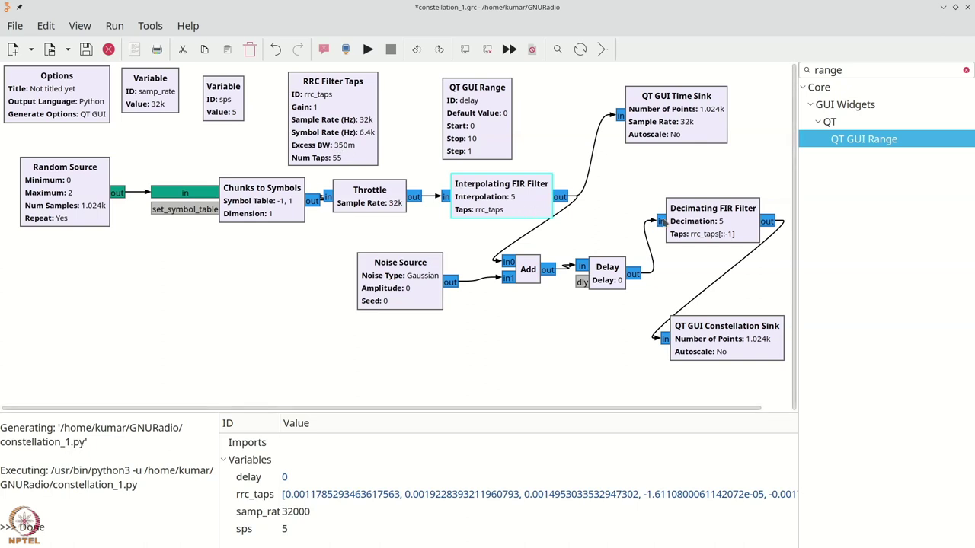
- Review the Decimating FIR Filter properties and shift the Delay block slightly away from the Add block
double_click(696, 224)
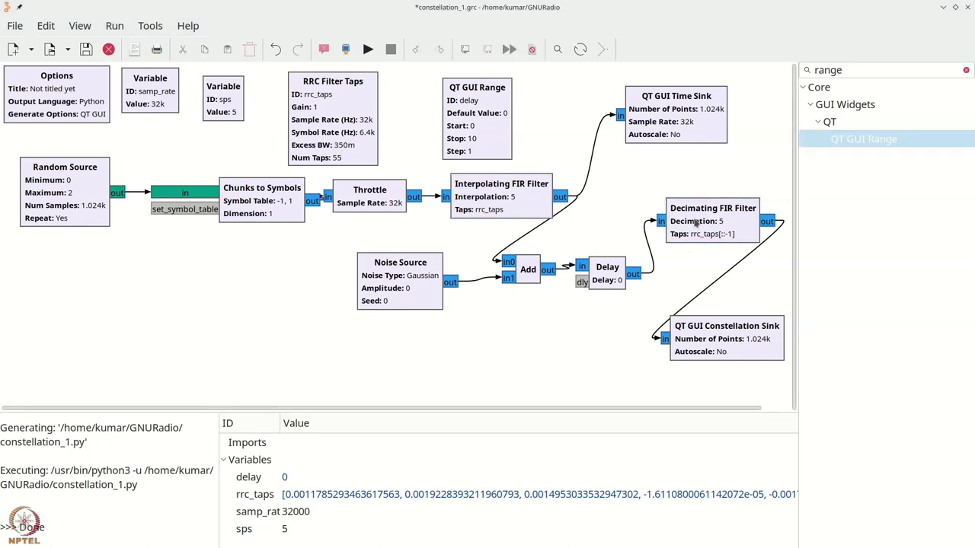
click(509, 411)
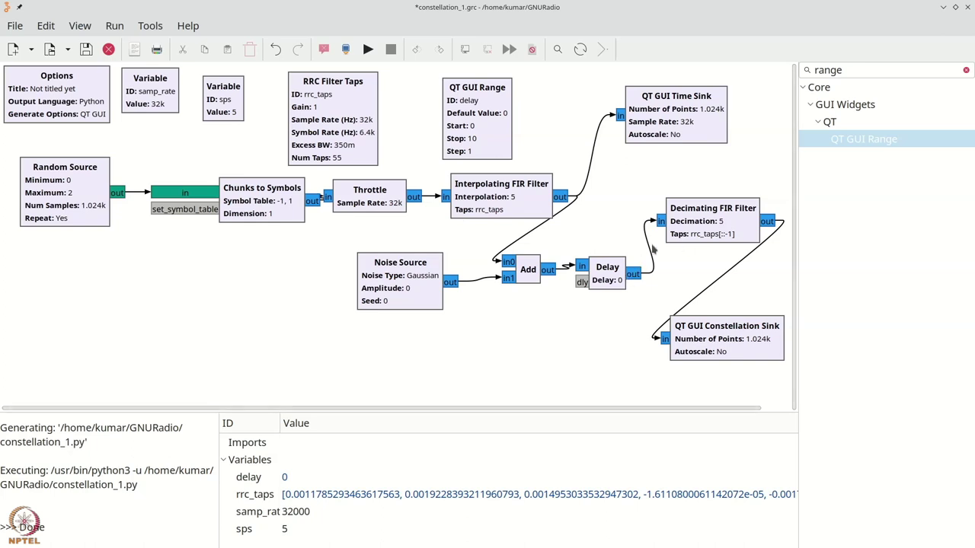
drag(617, 265, 626, 269)
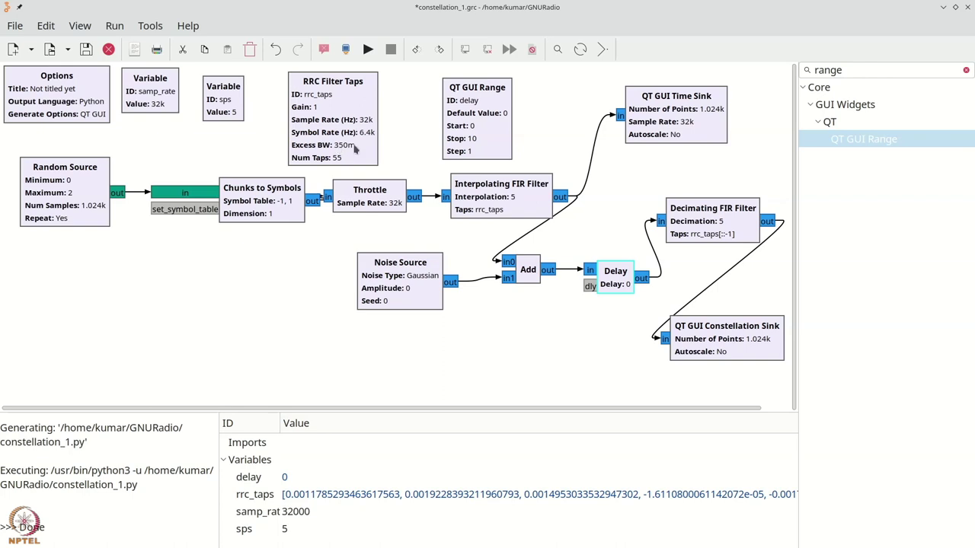
- Review the properties of the Interpolating FIR Filter and RRC Filter Taps blocks without changing them
double_click(477, 193)
click(564, 411)
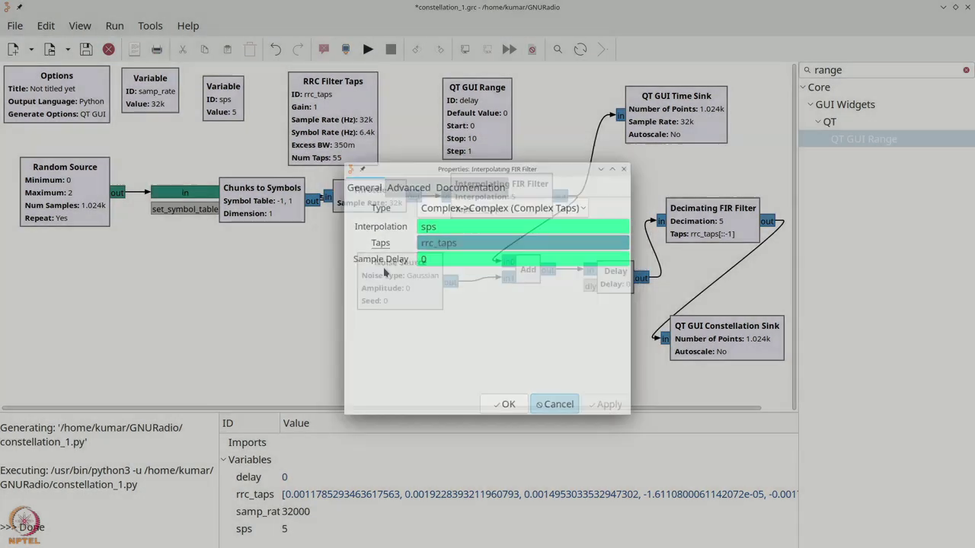
double_click(332, 95)
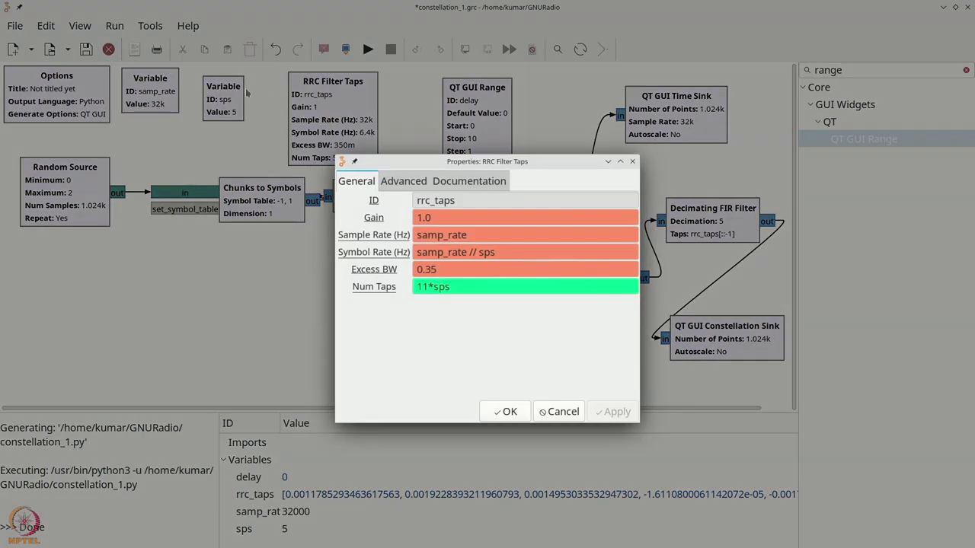
key(Escape)
- Set the sps variable to 6
double_click(223, 95)
double_click(419, 218)
text(6)
key(Return)
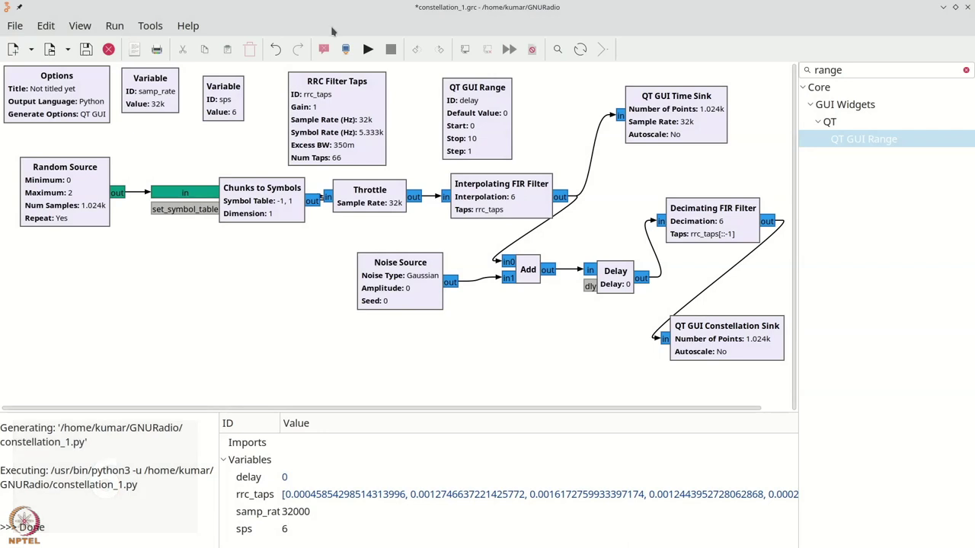
- Run the flowgraph, step the delay from 0 up to 10 to compare the constellations, and close the plot window
click(368, 49)
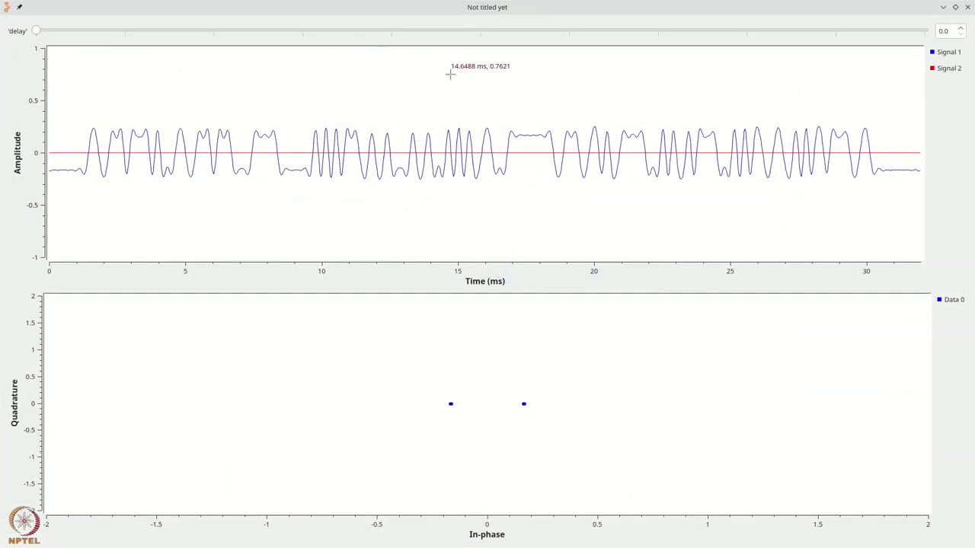
click(961, 30)
click(962, 30)
click(961, 30)
click(961, 30)
click(962, 30)
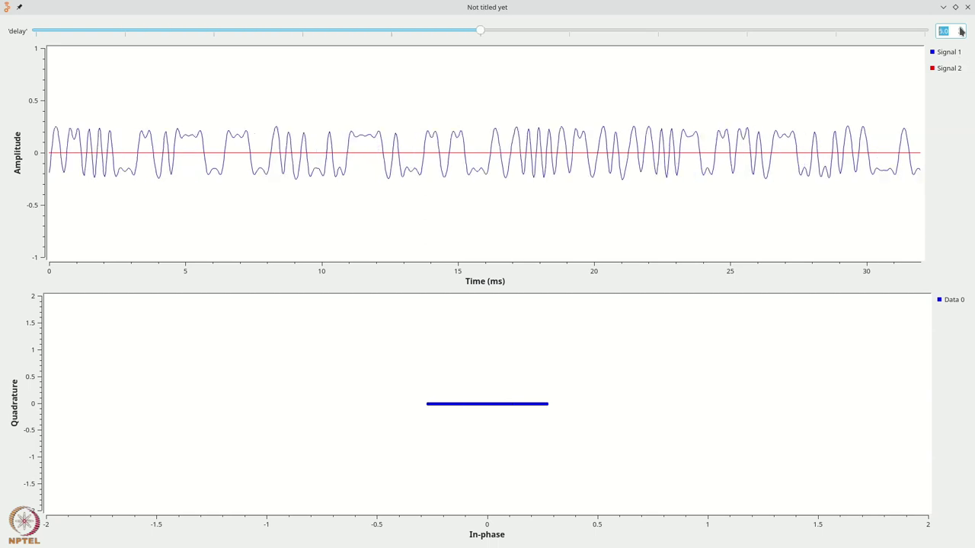
click(961, 31)
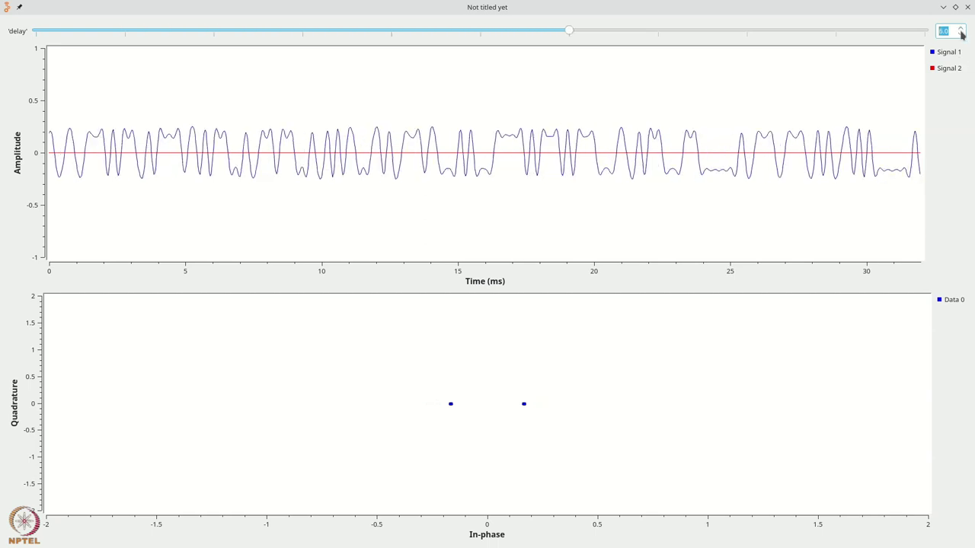
click(962, 30)
click(961, 30)
click(961, 30)
click(961, 31)
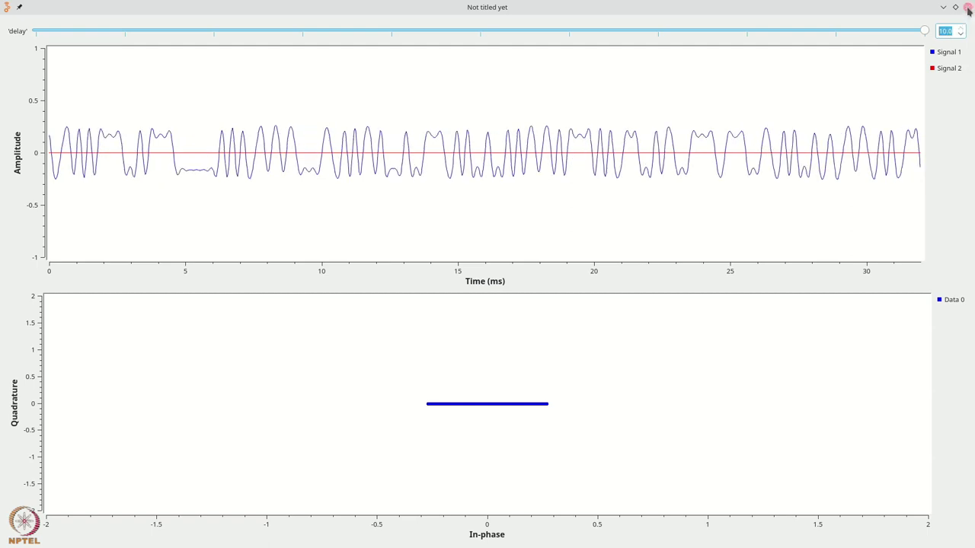
click(967, 7)
- Set the stop value of the delay QT GUI Range to 100
double_click(491, 138)
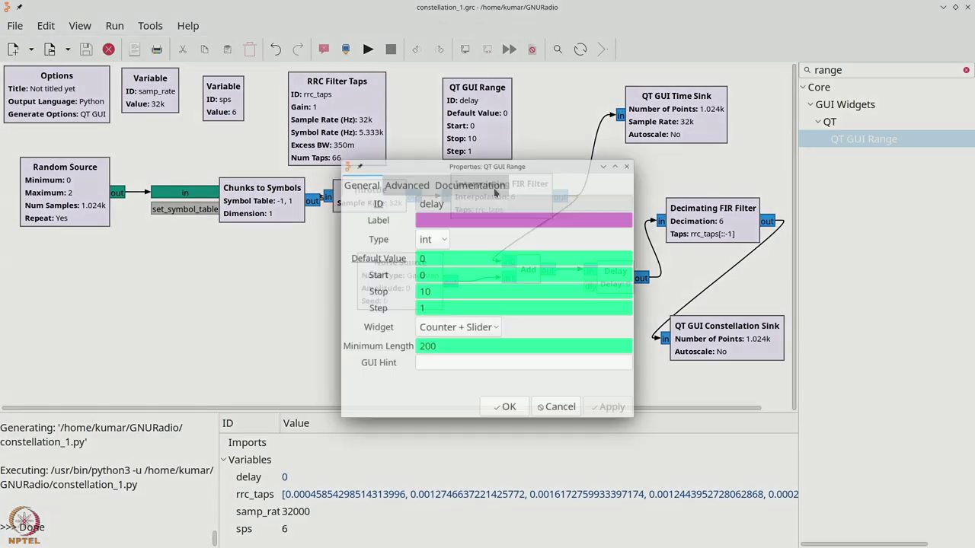
click(455, 292)
text(0)
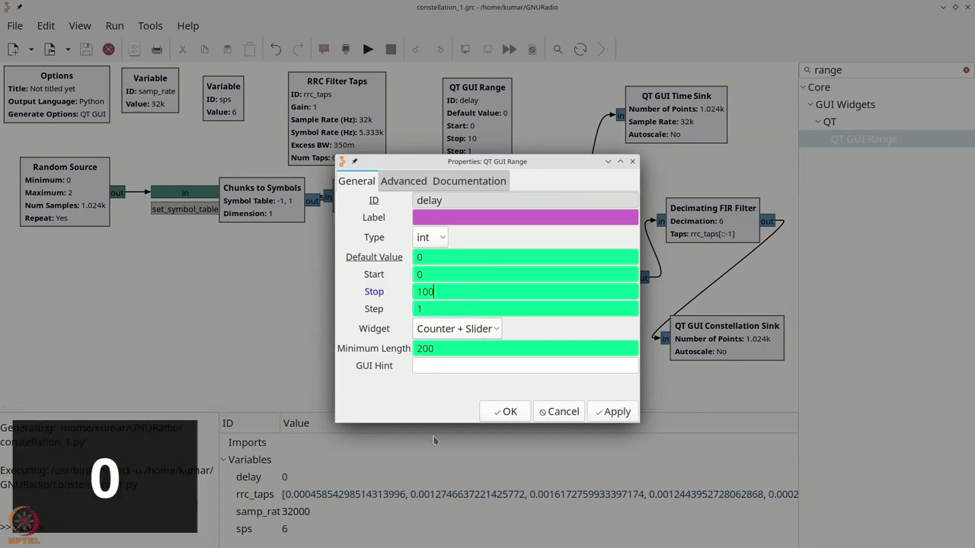
click(505, 412)
- Run the flowgraph, check the constellation at delay 12 and stepped down to 10, and close the plot window
click(369, 49)
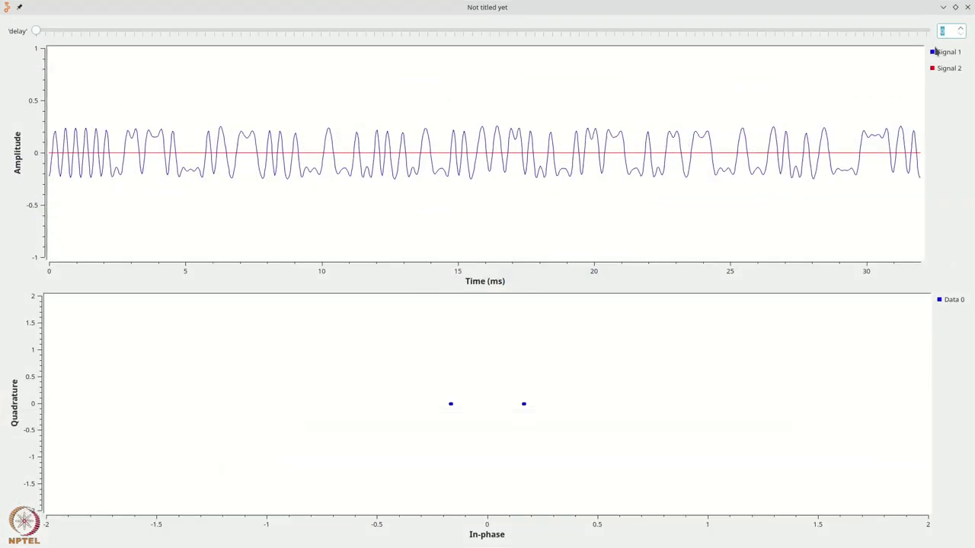
text(12)
key(Return)
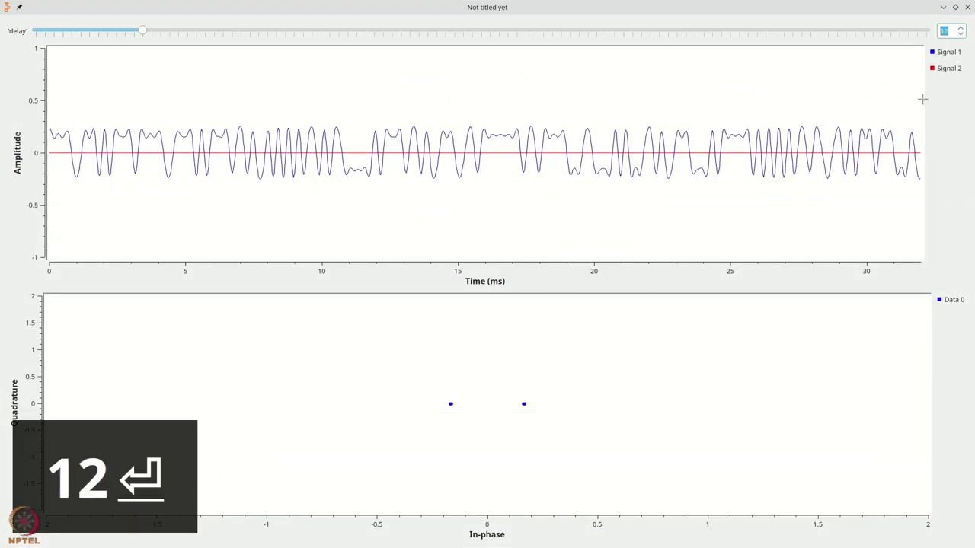
click(959, 35)
click(959, 35)
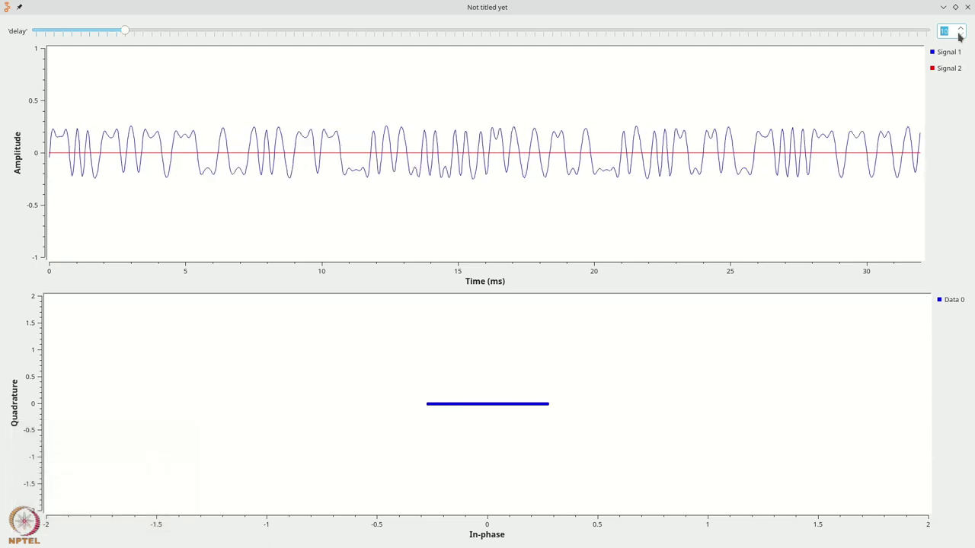
click(967, 7)
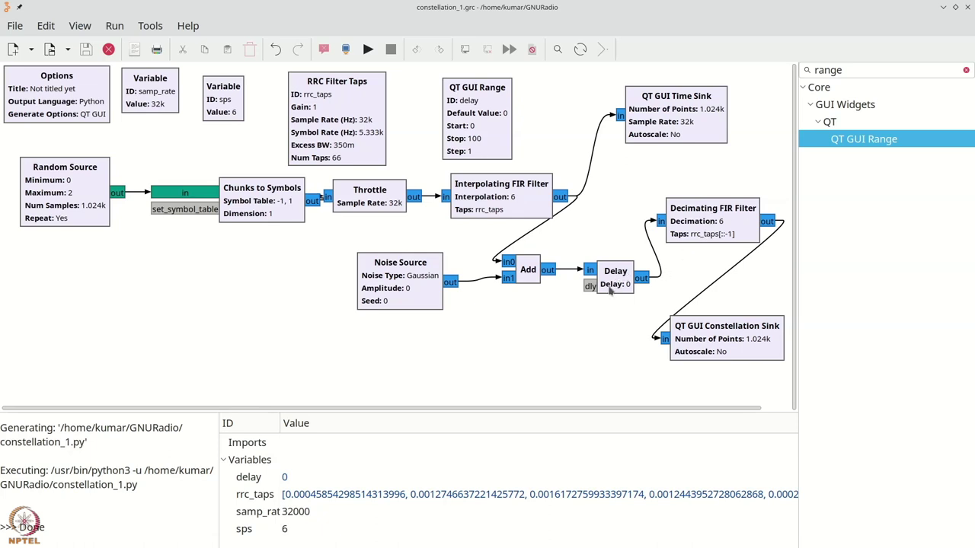
- Set the sps variable to 4 and run the flowgraph to check the constellation at zero delay
drag(510, 218, 495, 213)
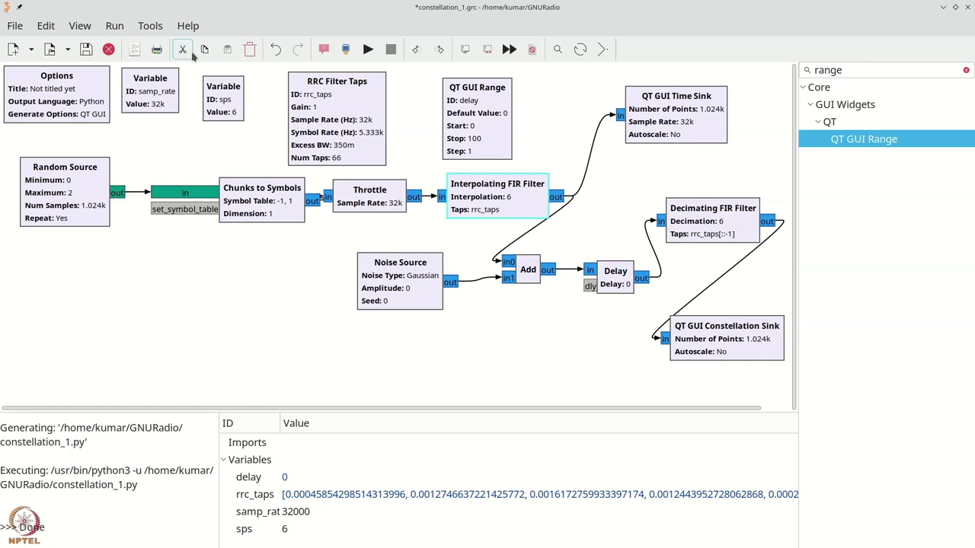
double_click(226, 109)
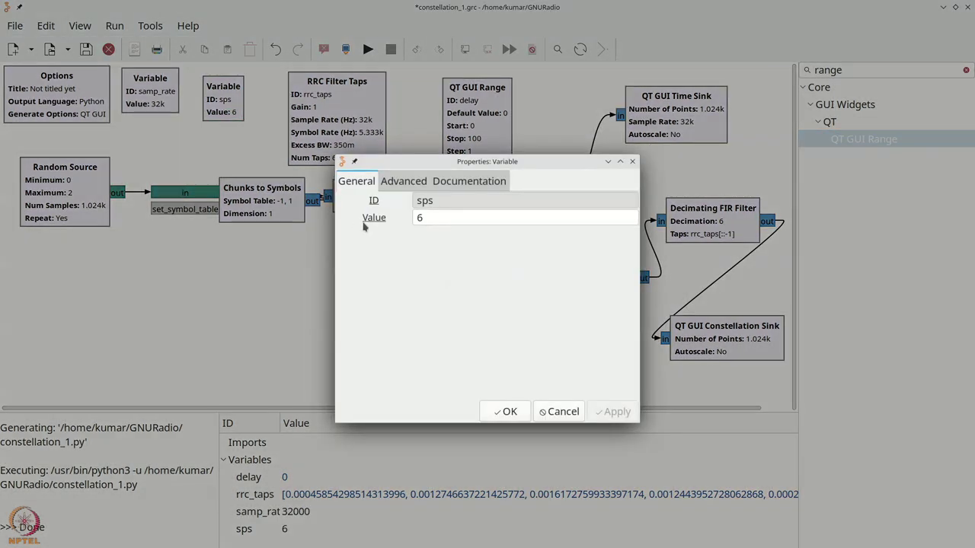
double_click(421, 218)
text(4)
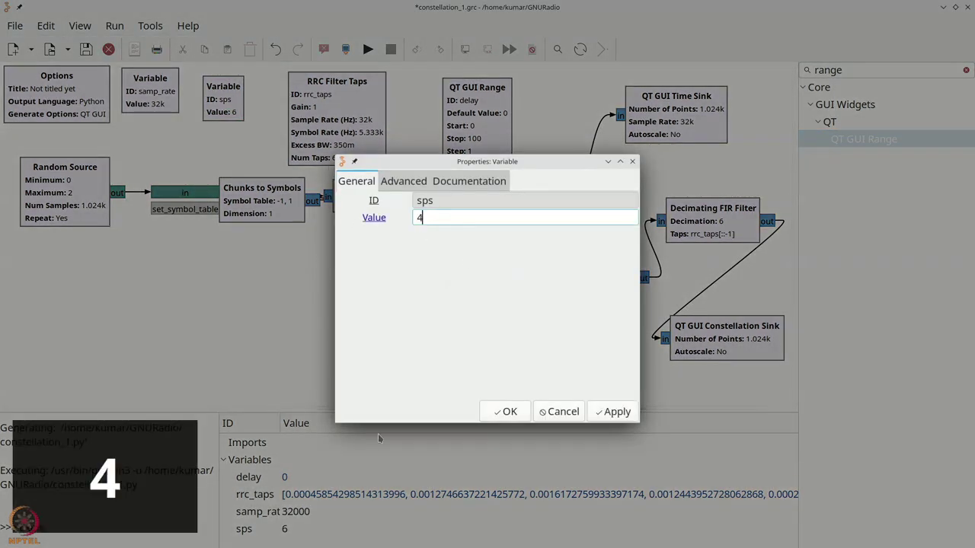
click(509, 412)
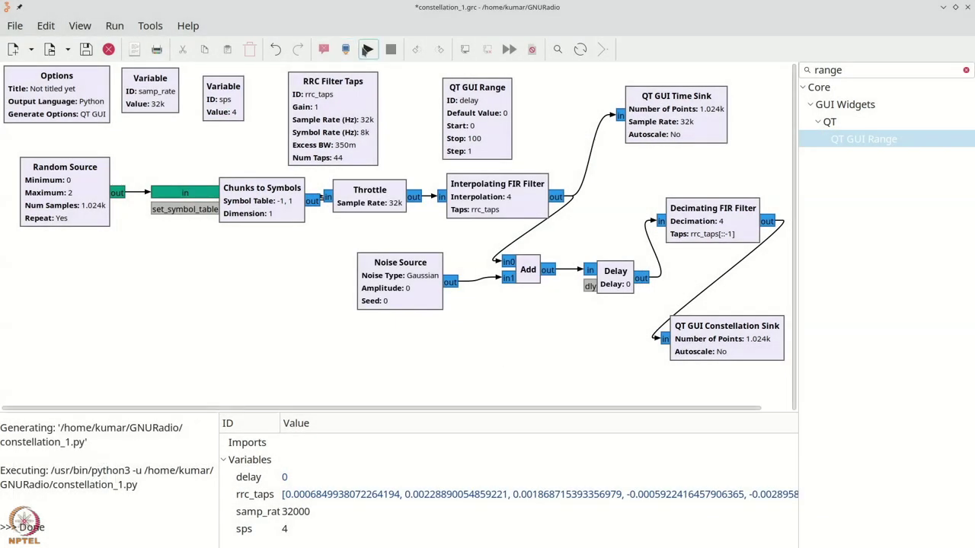
click(366, 50)
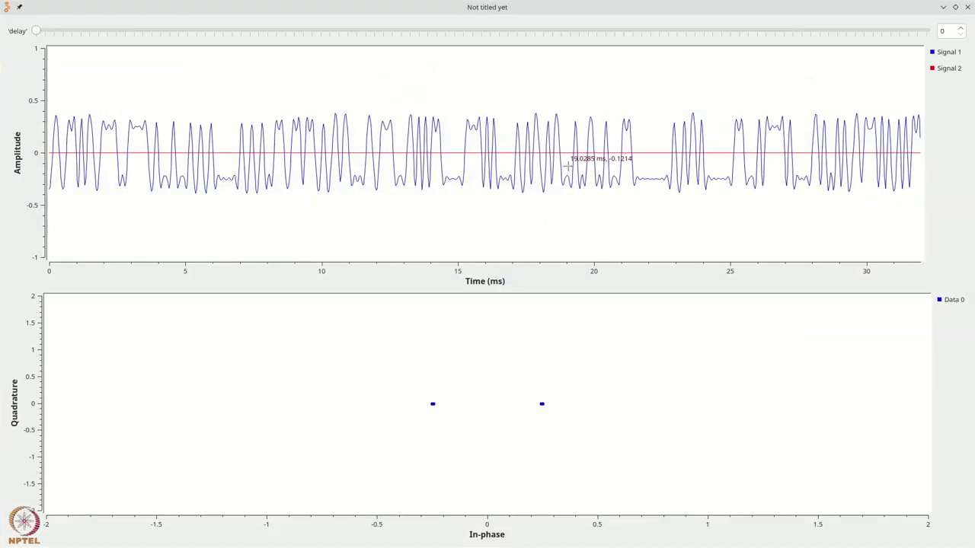
click(966, 6)
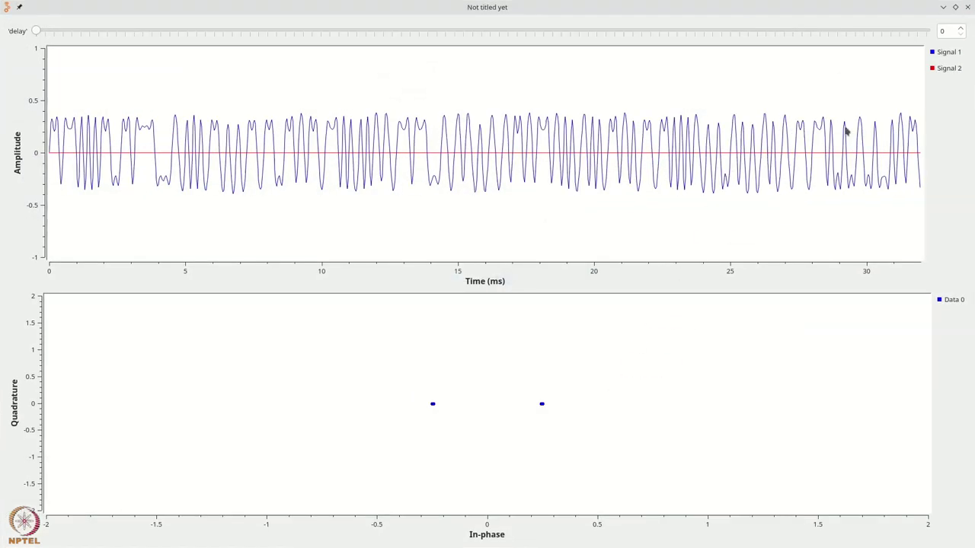
- Set the Noise Source amplitude to 0.1 and rerun the flowgraph to check the noisy constellation
double_click(388, 294)
drag(432, 240, 423, 240)
text(.1)
click(505, 412)
click(366, 49)
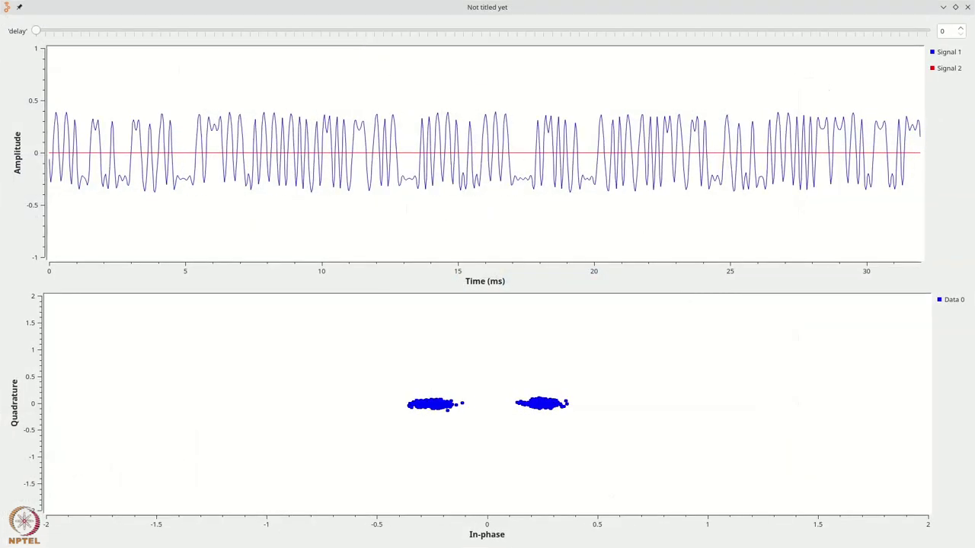
click(968, 7)
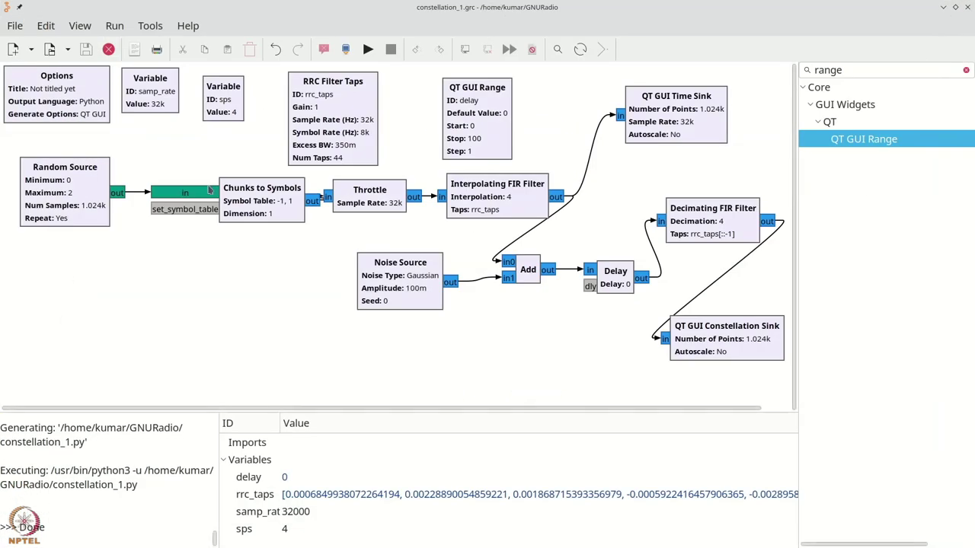
- Delete the Chunks to Symbols block between the Random Source and the Throttle
drag(224, 210, 216, 212)
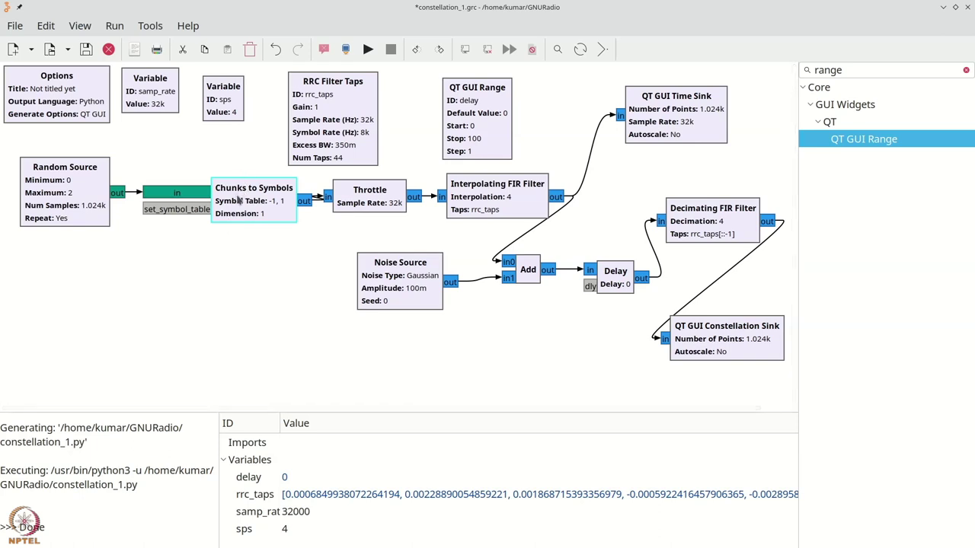
drag(237, 199, 229, 196)
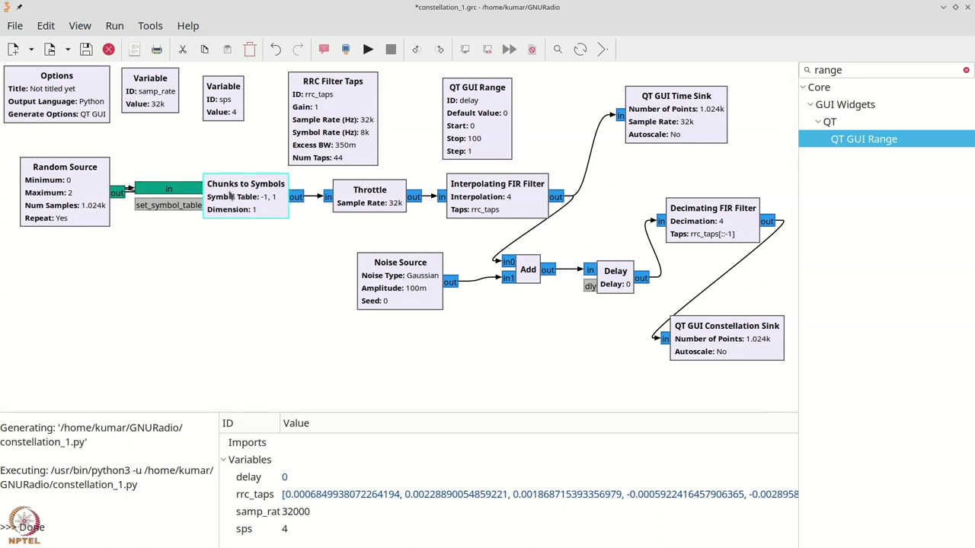
key(Delete)
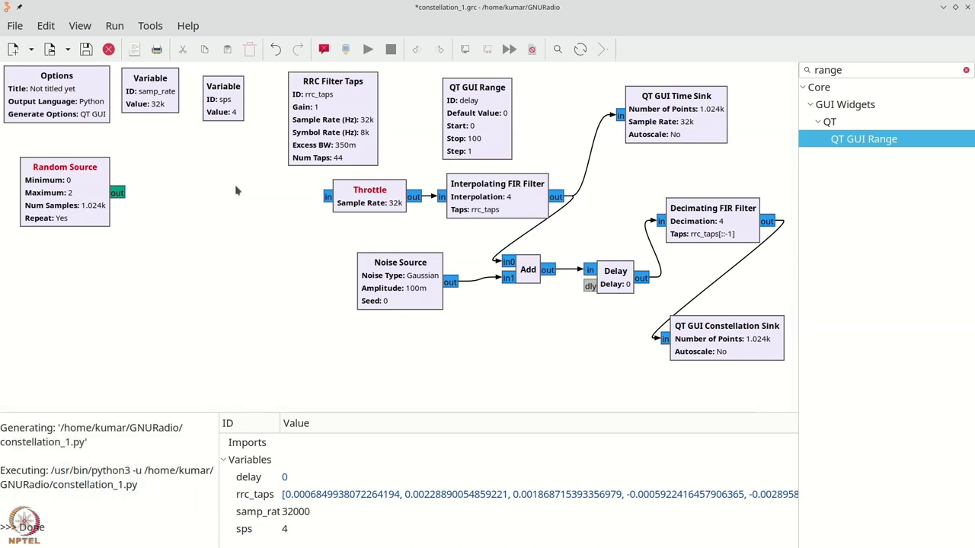
- Search the block library for "const" and add a Constellation Object block below the Random Source
key(ctrl+f)
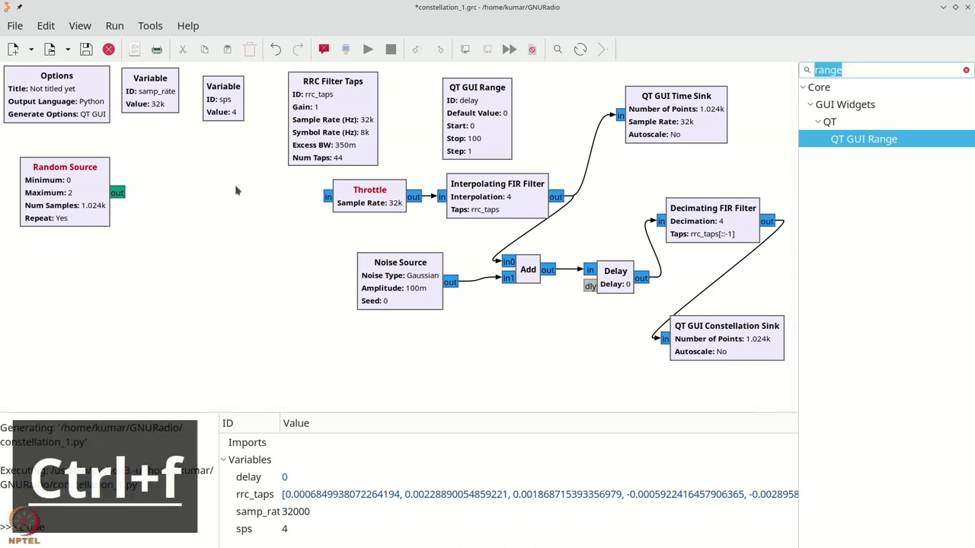
text(const)
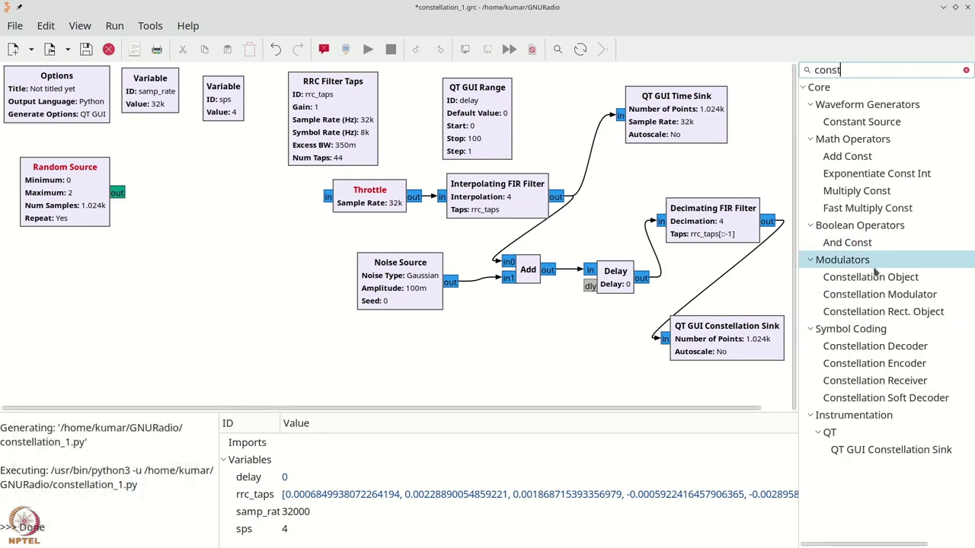
drag(876, 279, 64, 265)
- Set the Constellation Object's constellation type to BPSK
double_click(83, 274)
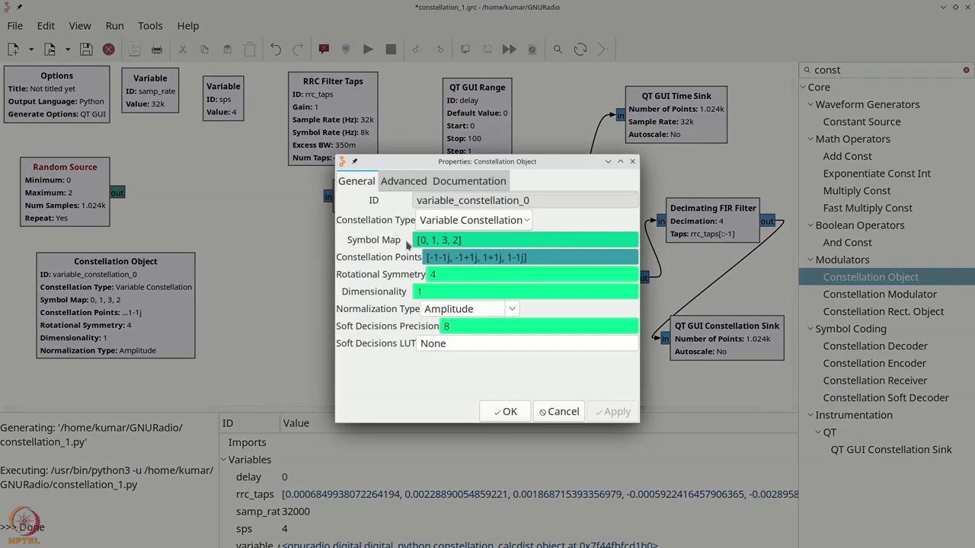
click(431, 221)
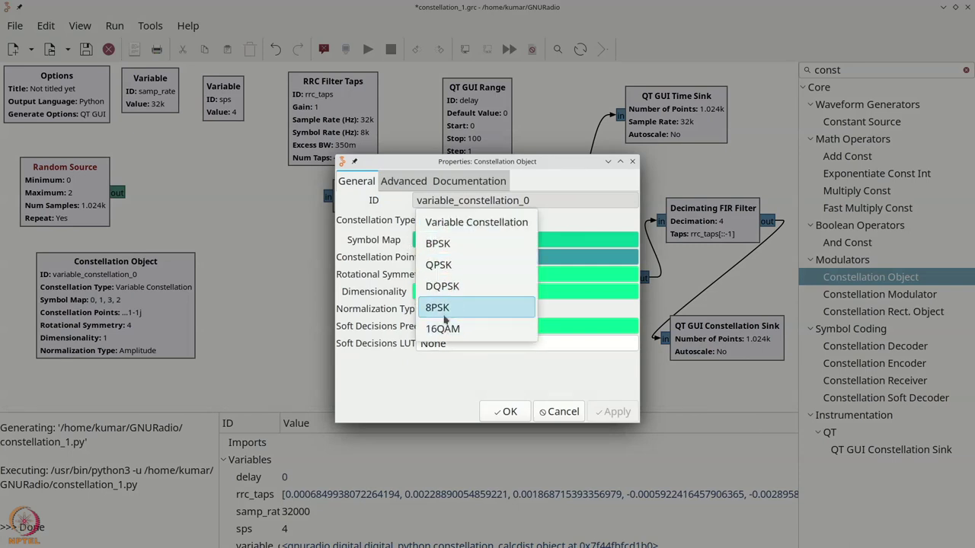
click(451, 245)
click(505, 411)
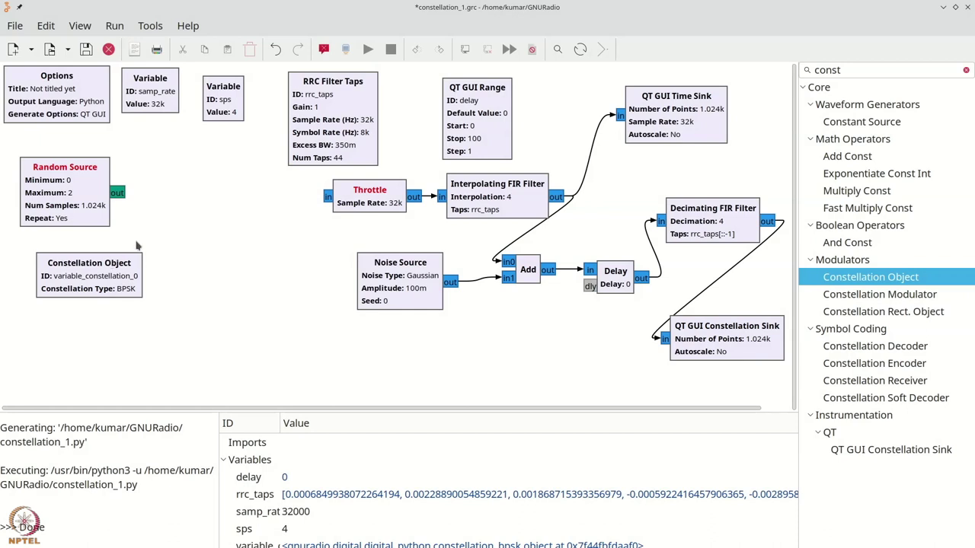
- Search the block library for "cons" and add a Constellation Encoder block between the Random Source and the Throttle
key(ctrl+f)
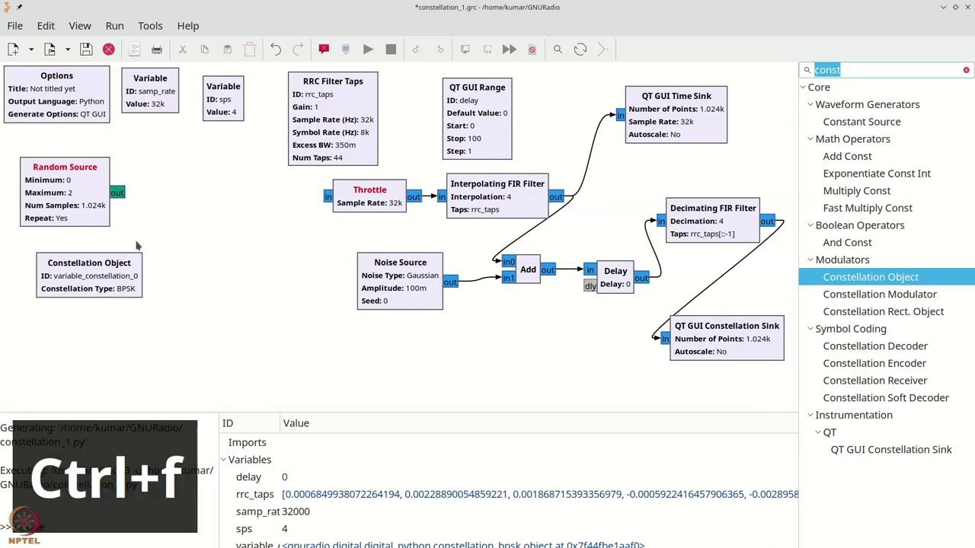
text(cons)
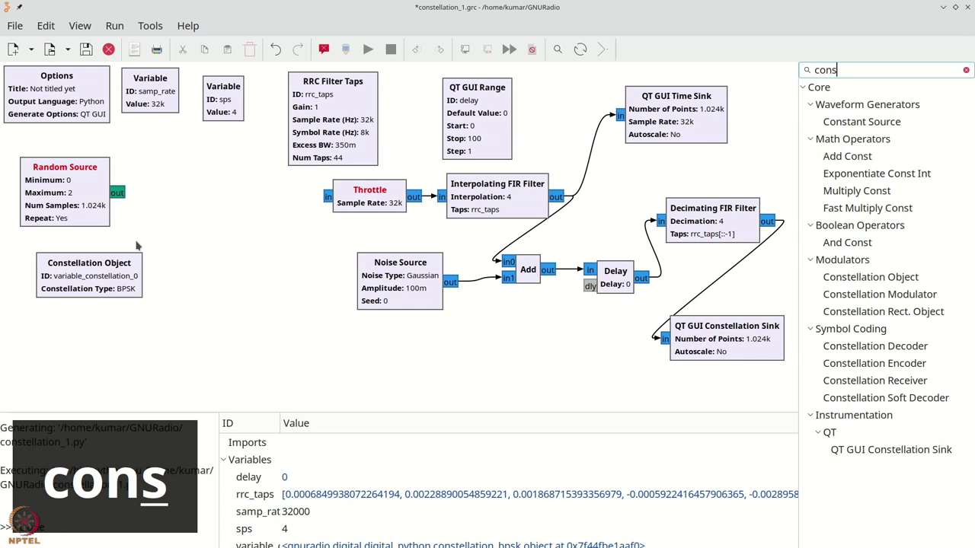
click(857, 368)
drag(858, 368, 176, 197)
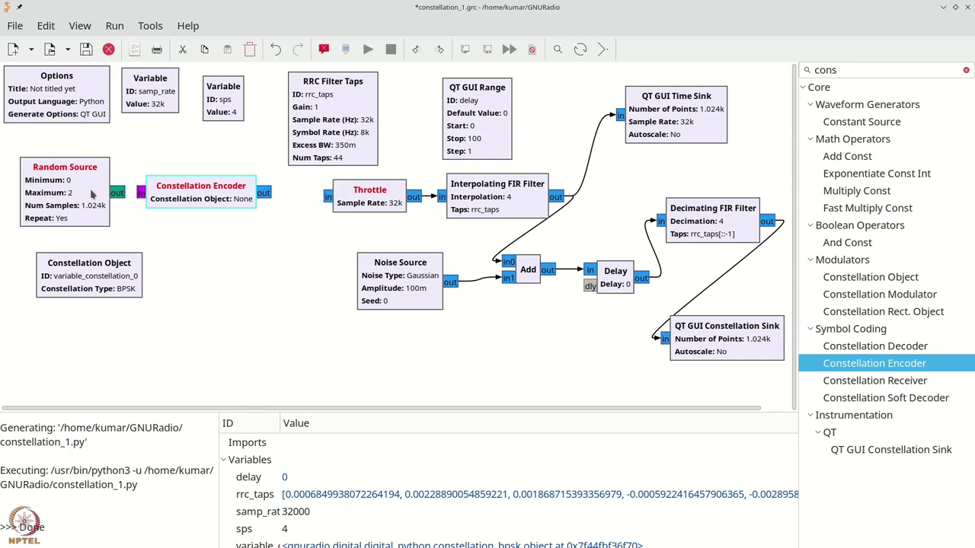
- Set the Random Source output type to byte and connect it through the Constellation Encoder to the Throttle
double_click(91, 195)
click(434, 205)
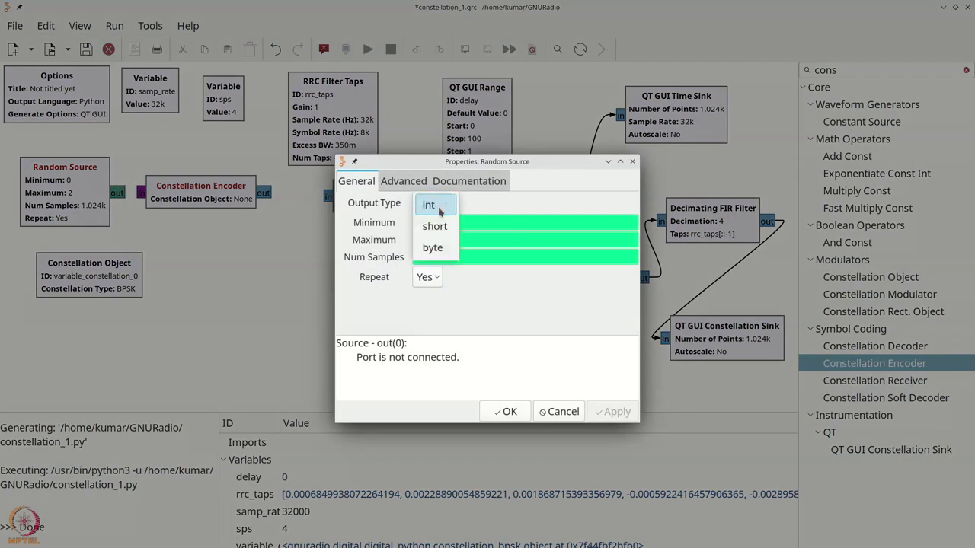
click(431, 247)
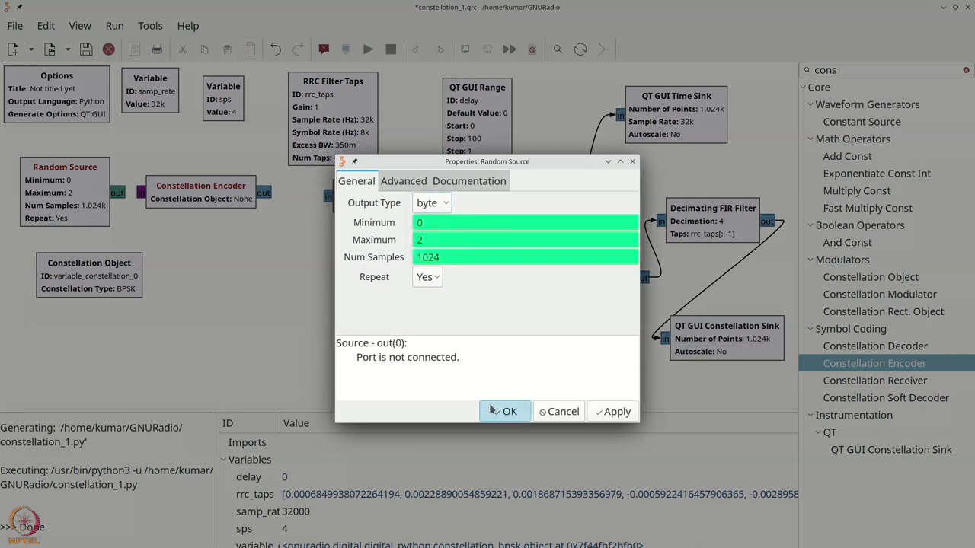
click(494, 411)
click(119, 193)
click(141, 192)
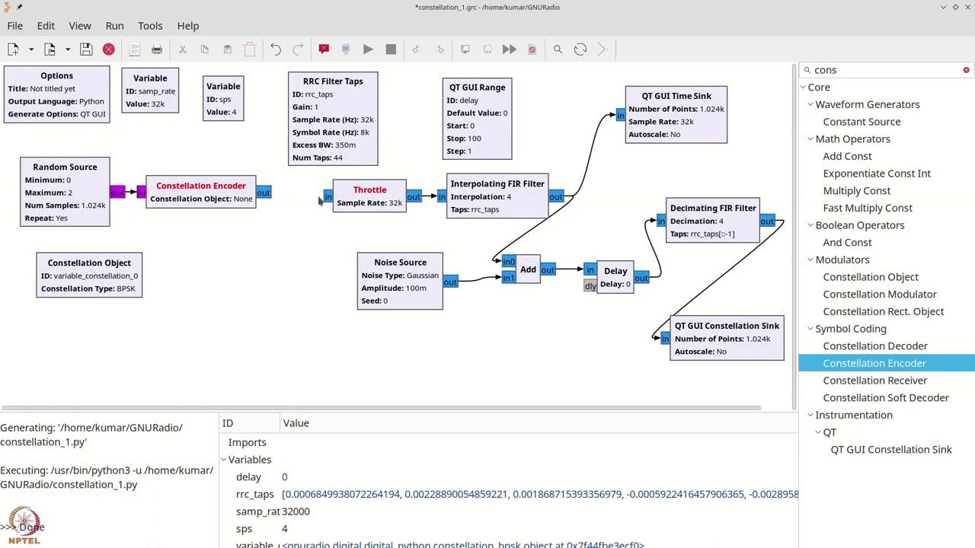
- Change the Constellation Object's ID to myconst
double_click(128, 276)
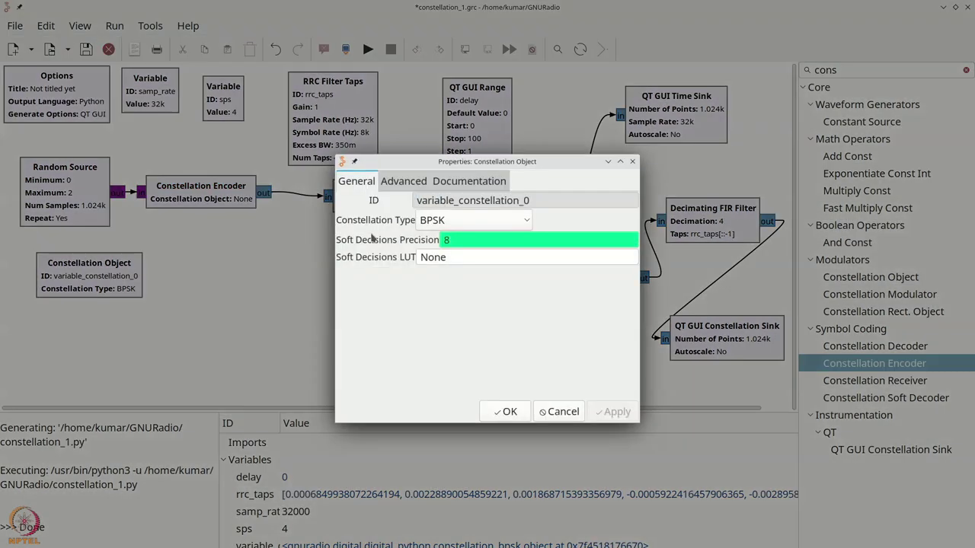
drag(541, 197, 341, 190)
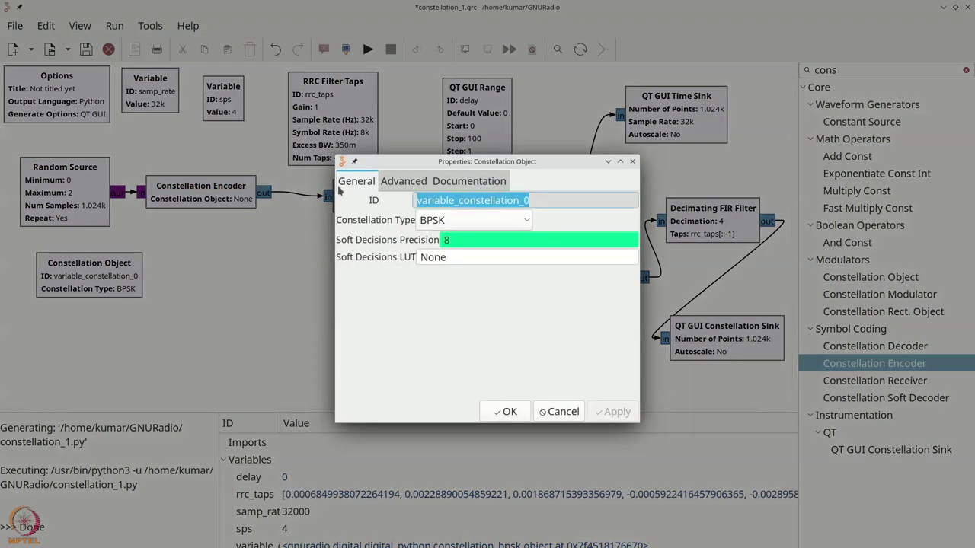
text(myconst)
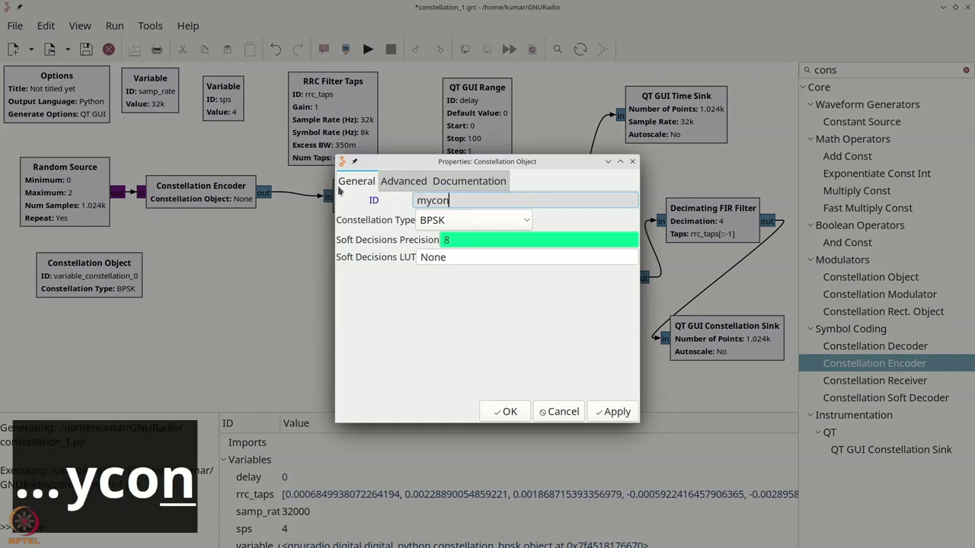
click(507, 411)
- Set the Constellation Encoder's constellation object to myconst and shift the block slightly toward the Throttle
double_click(228, 197)
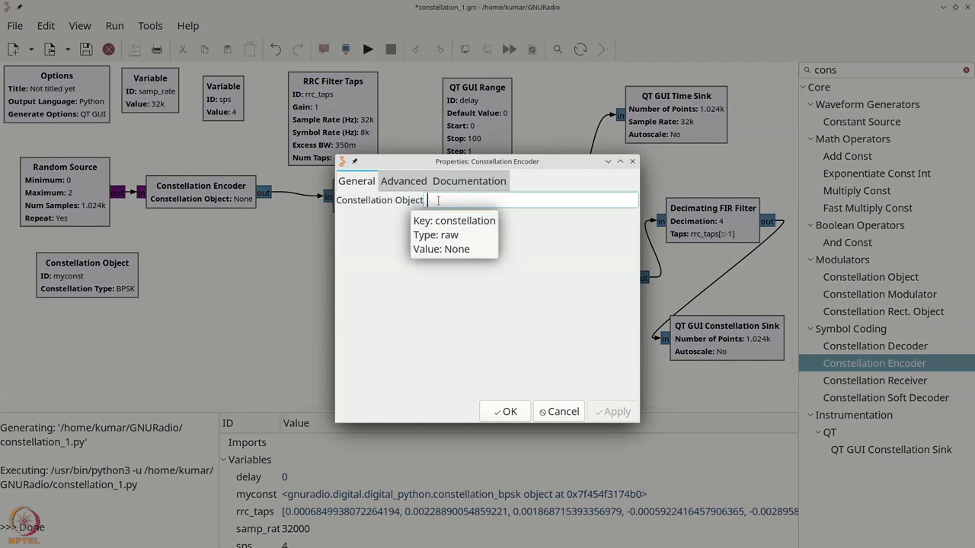
text(myco)
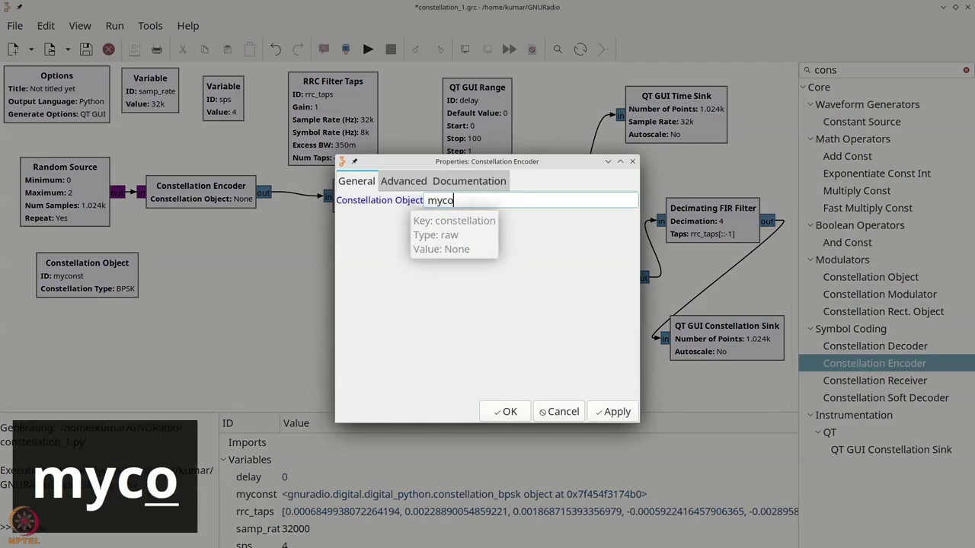
text(nst)
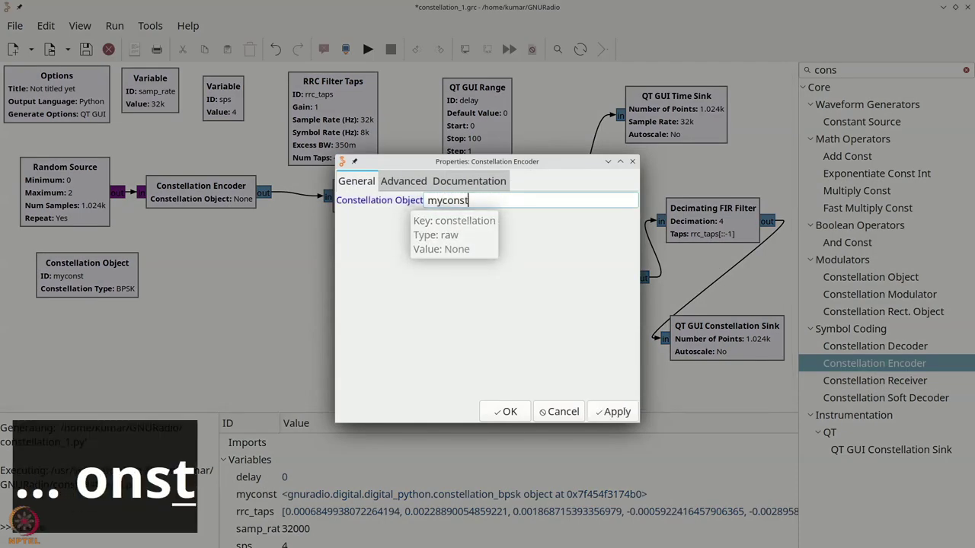
click(508, 412)
drag(179, 197, 192, 196)
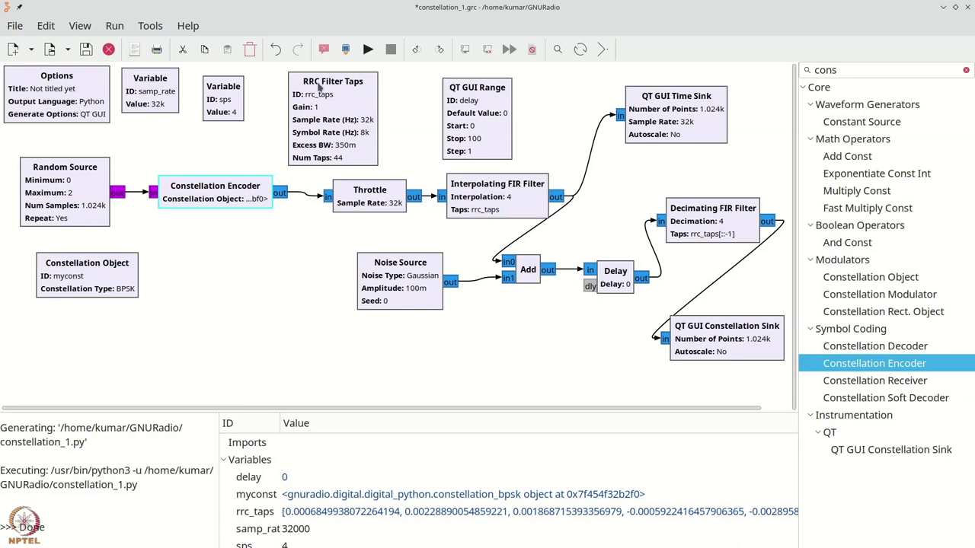
- Run the flowgraph to examine the BPSK constellation, and review the Constellation Encoder's properties without changing them
click(367, 51)
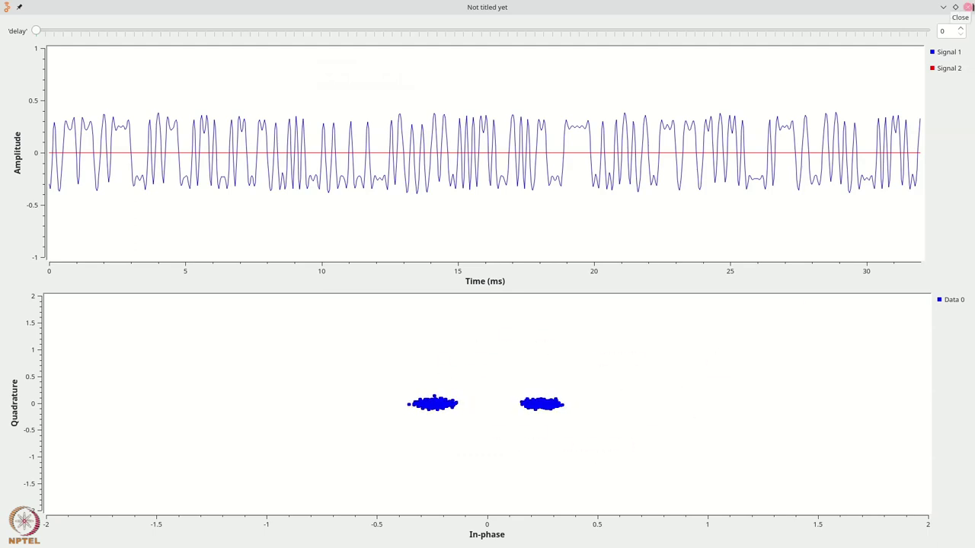
click(968, 7)
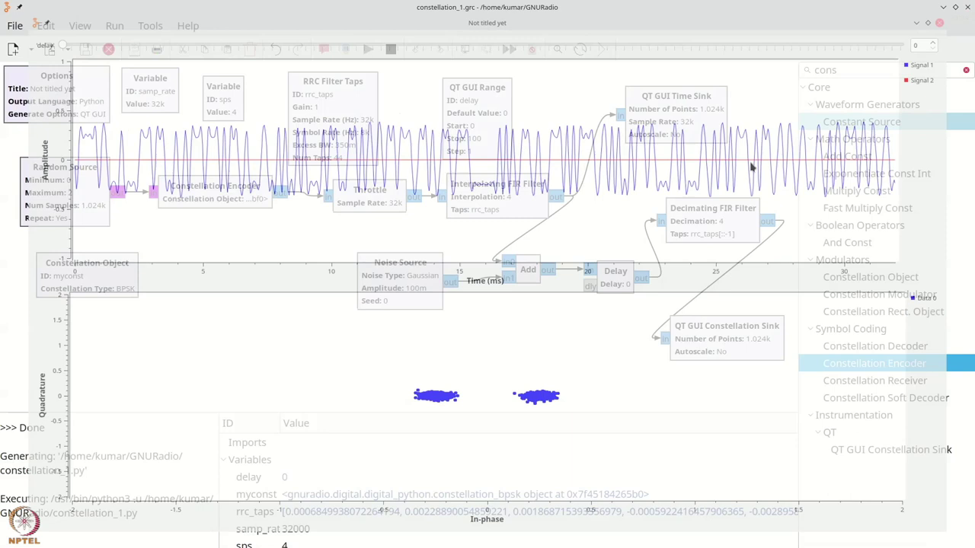
double_click(201, 198)
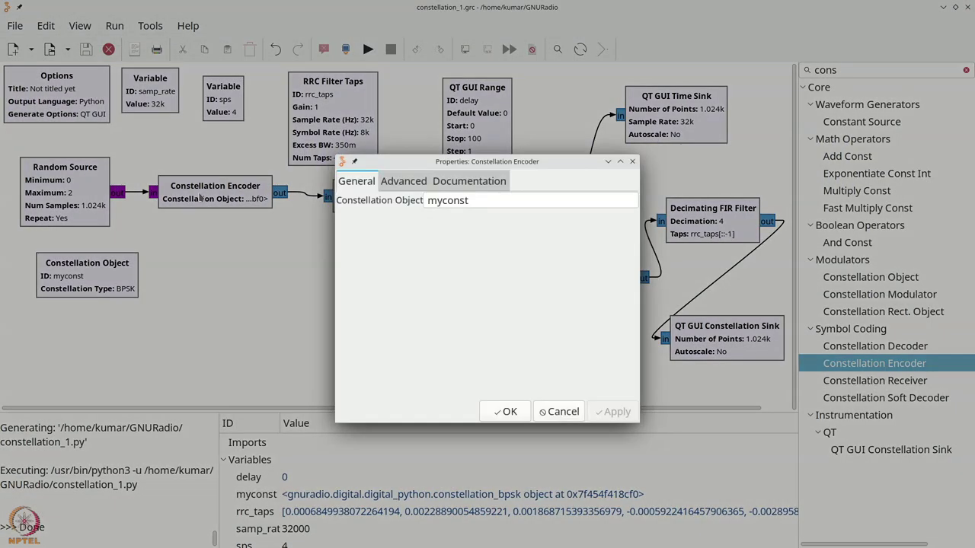
click(559, 412)
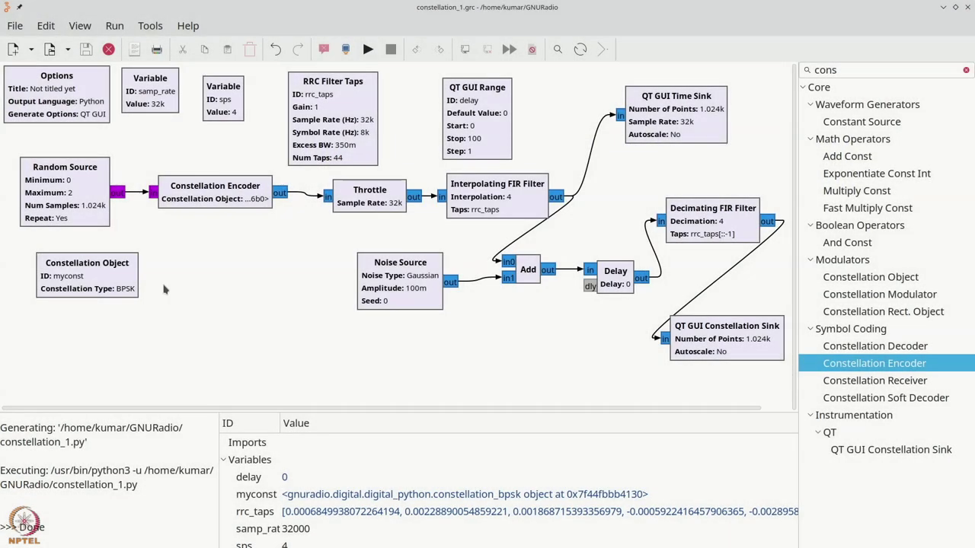
- Set the constellation type of the myconst Constellation Object to QPSK
double_click(120, 283)
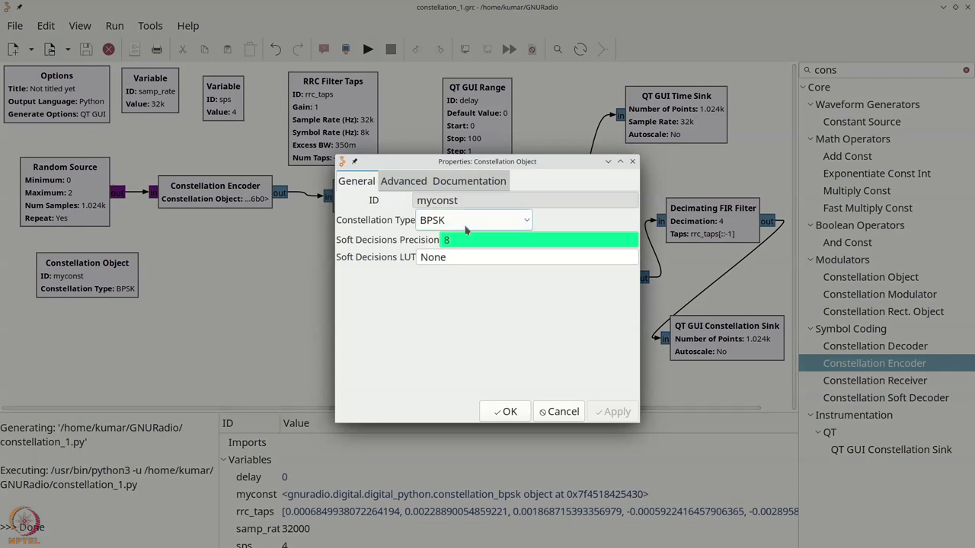
click(466, 225)
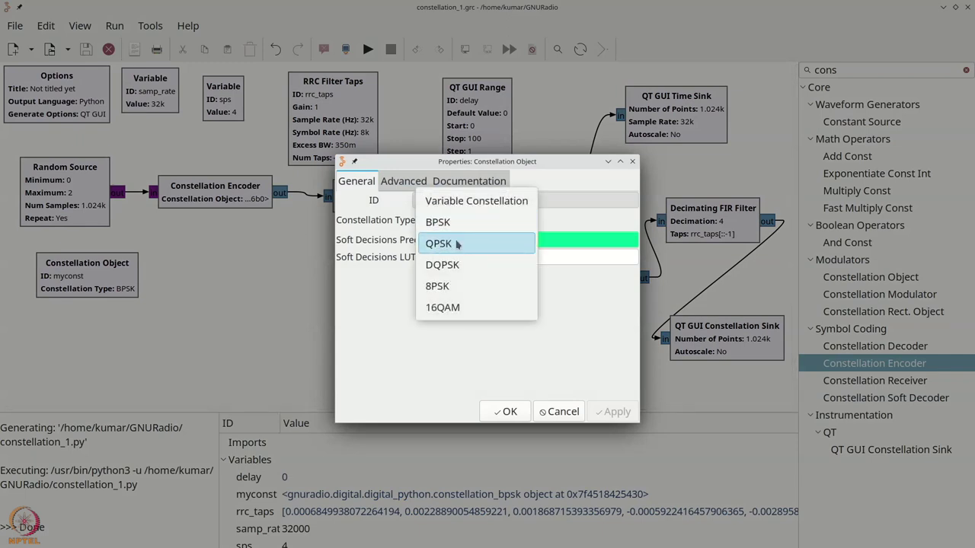
click(461, 243)
click(490, 416)
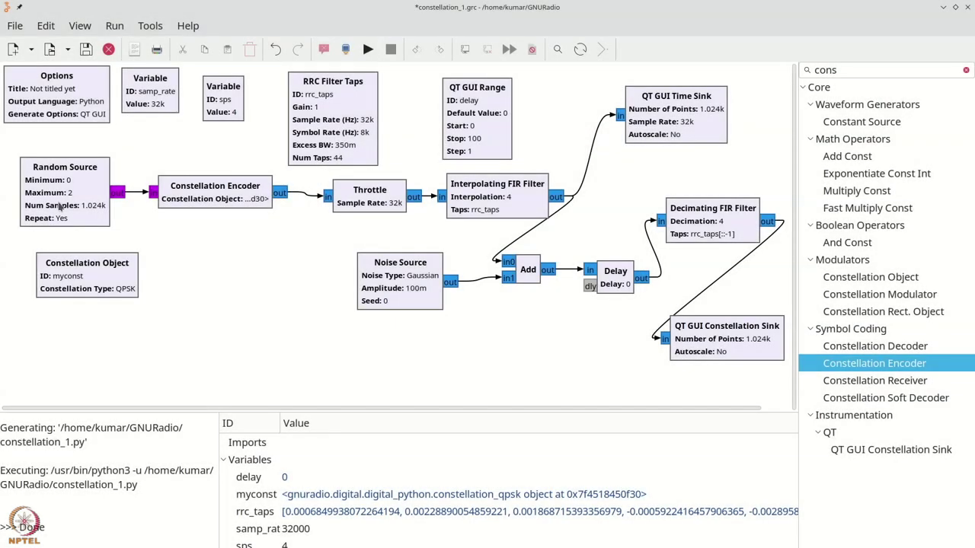
- Set the Random Source maximum to 4 and rerun the flowgraph to check the QPSK constellation
double_click(65, 190)
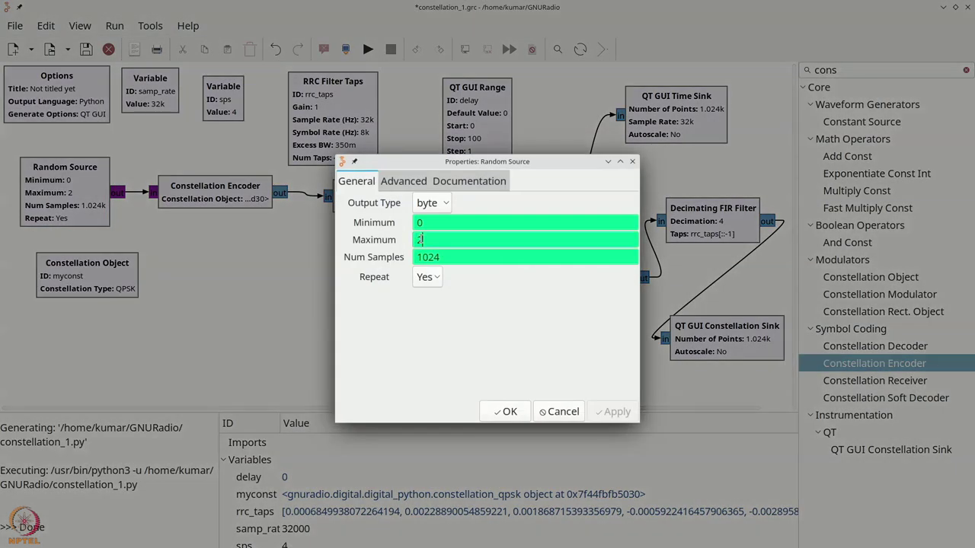
text(4)
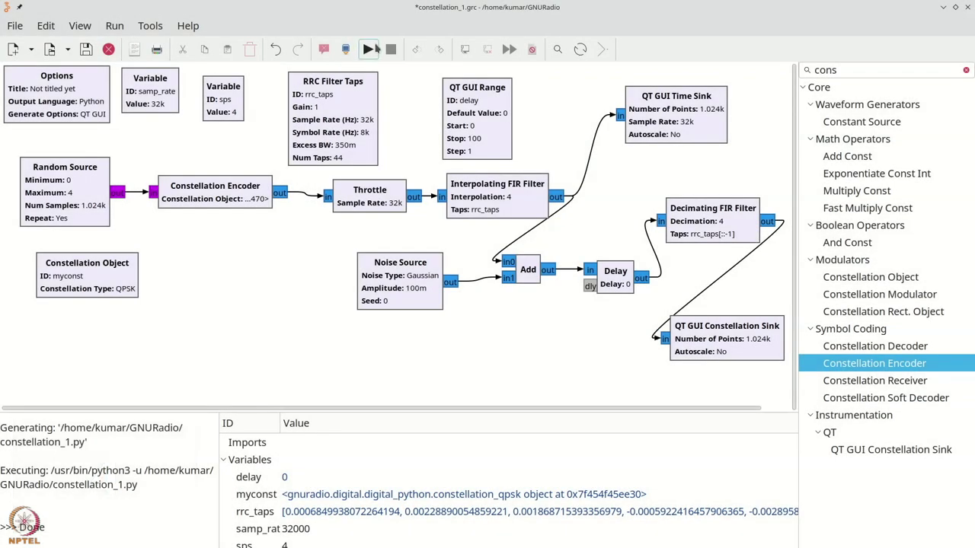
click(373, 48)
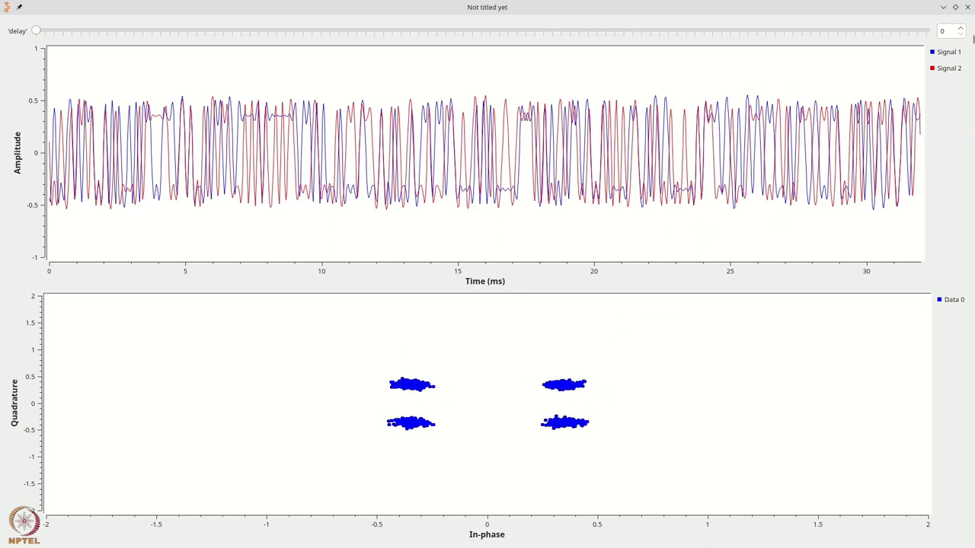
key(alt+F4)
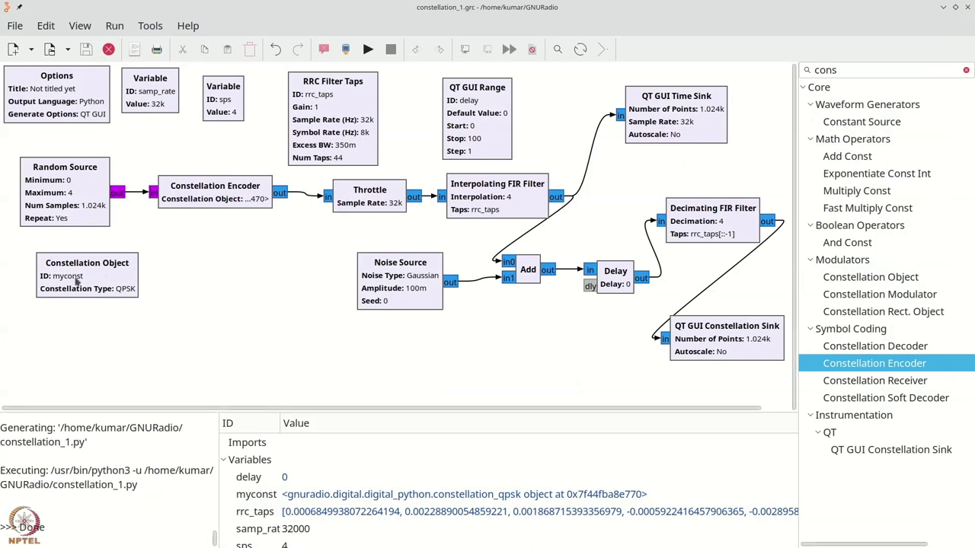
- Set the Random Source maximum back to 2
double_click(65, 190)
double_click(417, 240)
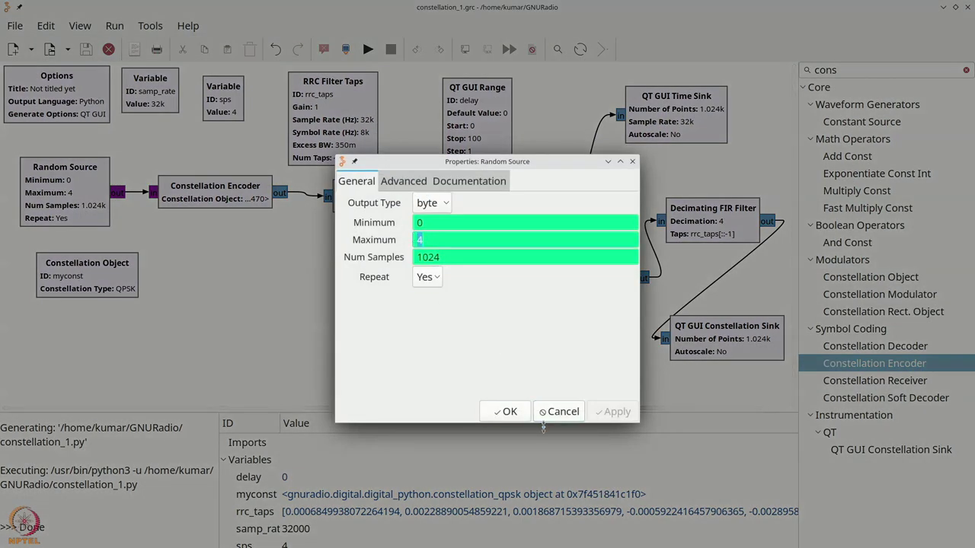
text(2)
click(505, 412)
- Set the constellation type of the myconst Constellation Object to Variable Constellation
double_click(91, 276)
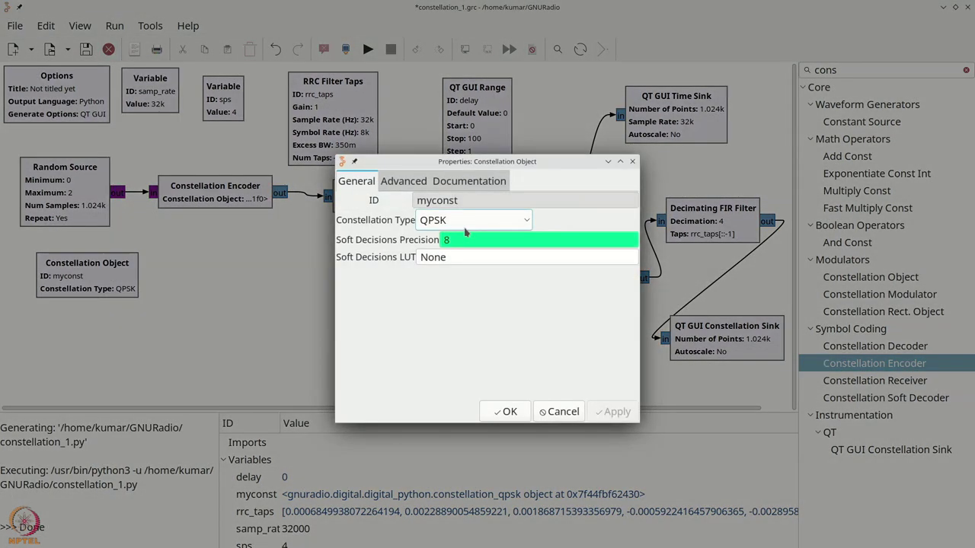
click(472, 221)
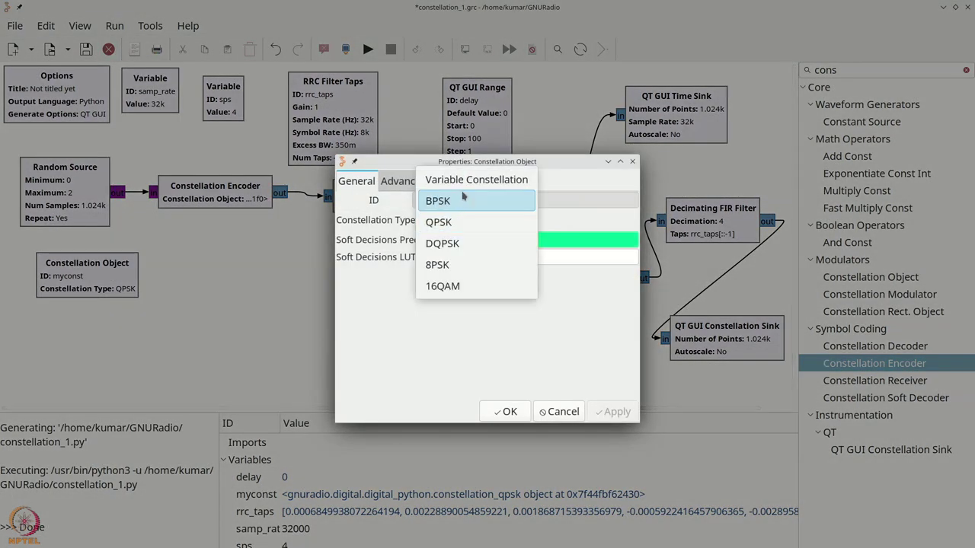
click(464, 191)
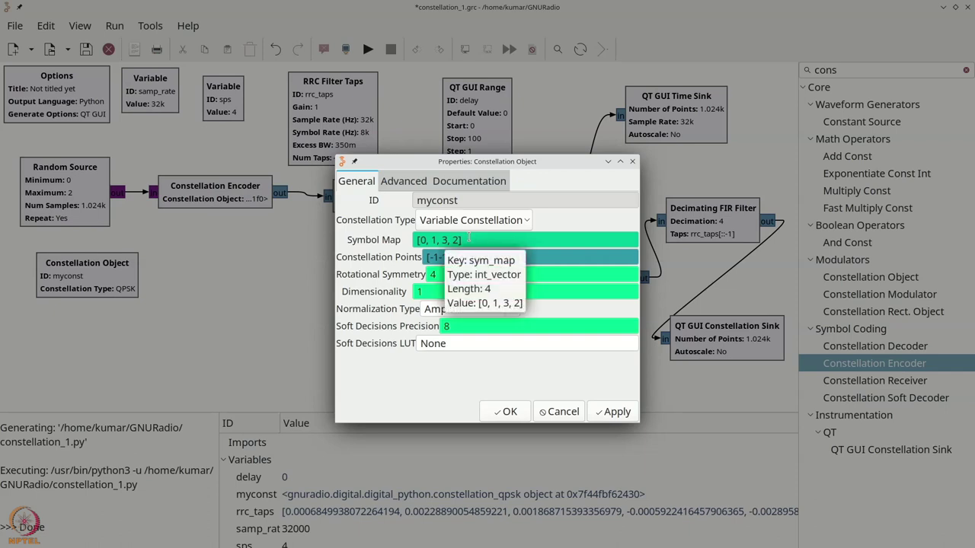
- Compare the default symbol map with the constellation points, and set the Symbol Map to [0, 1]
drag(467, 239, 424, 239)
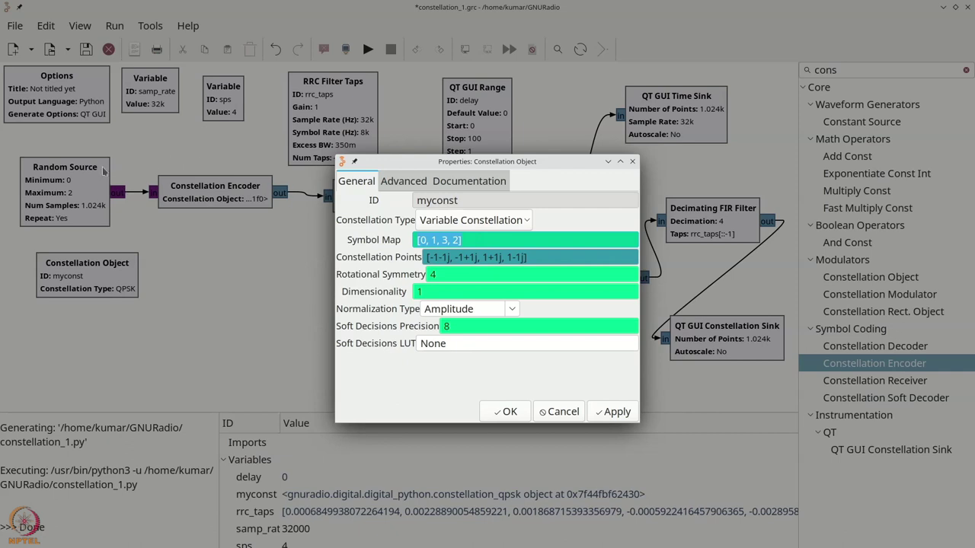
click(453, 240)
drag(480, 259, 497, 259)
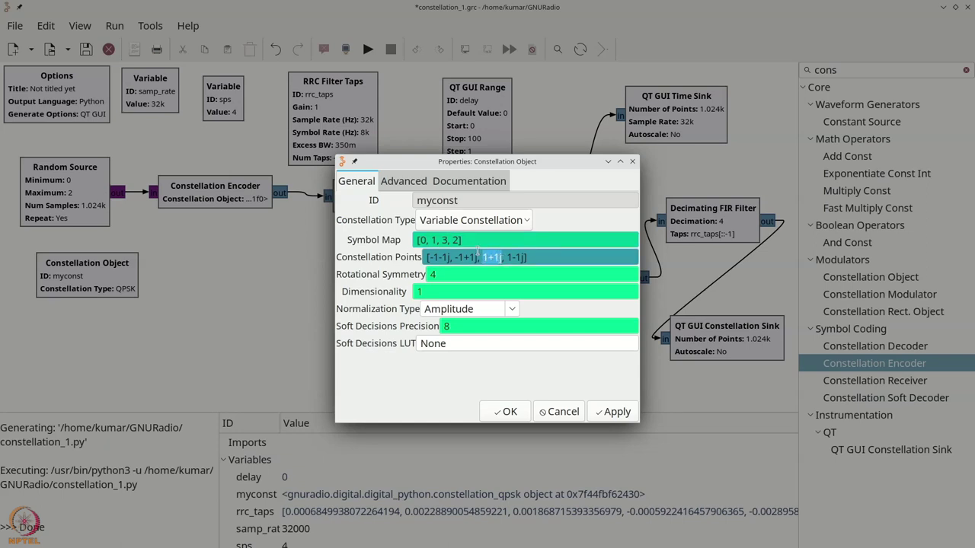
double_click(455, 240)
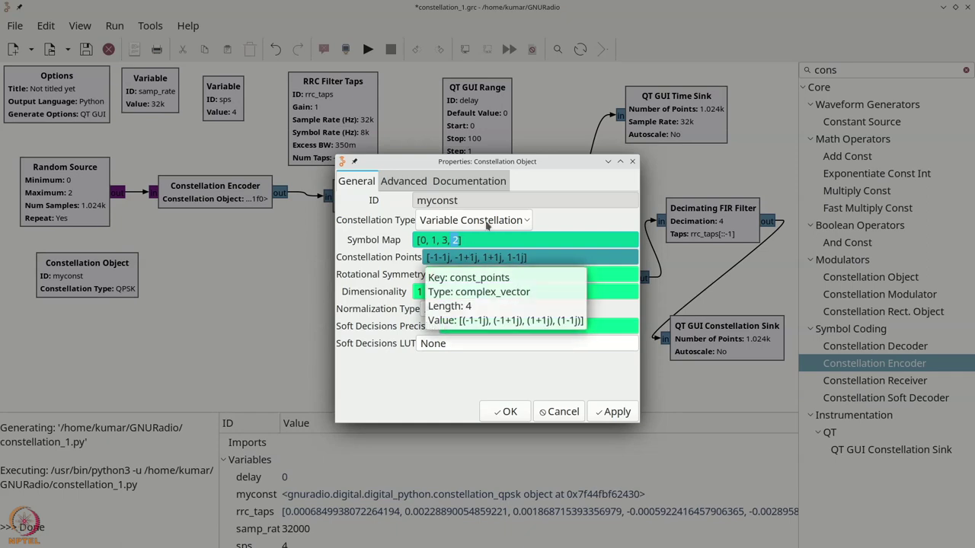
click(462, 239)
drag(474, 239, 386, 232)
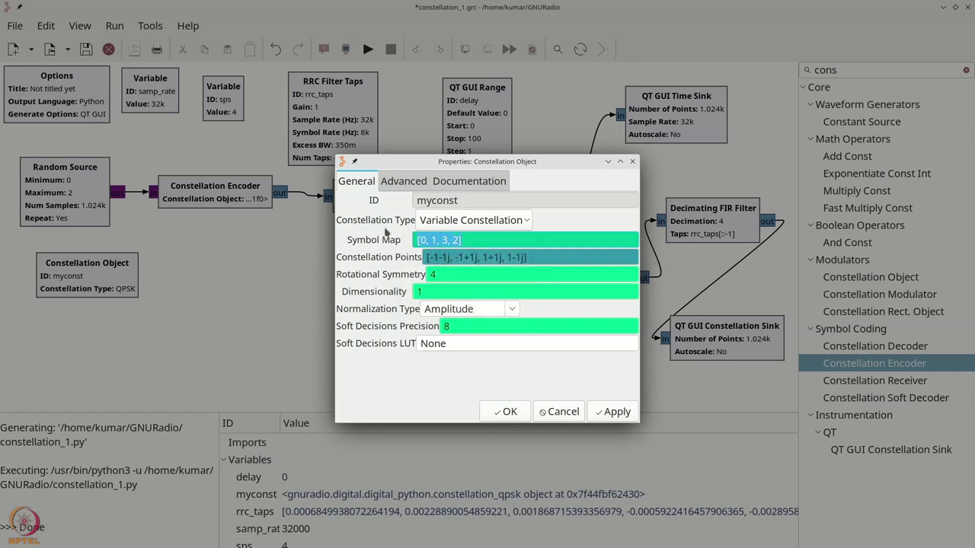
text([0)
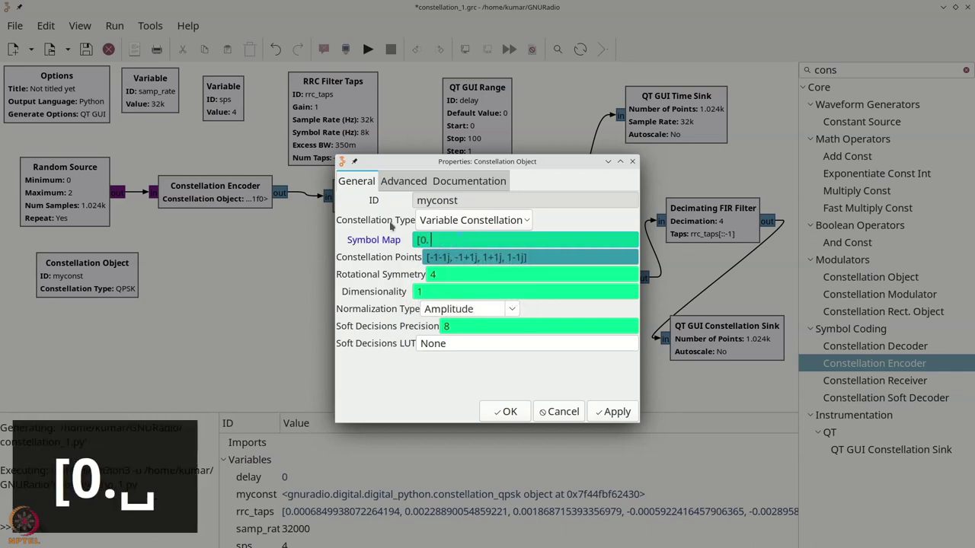
text(, 1])
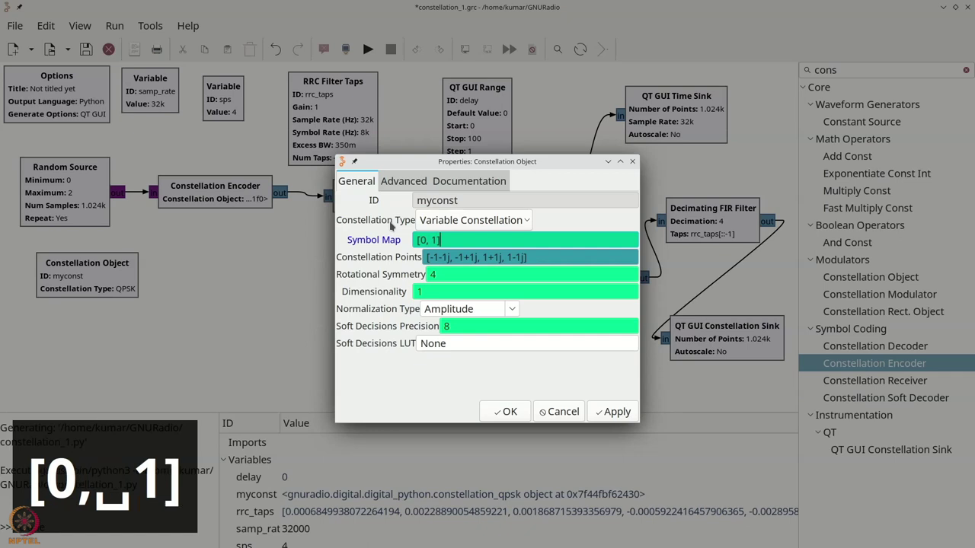
- Set the Constellation Points to [-1, 1] and Rotational Symmetry to 2, and run the flowgraph to check the constellation
key(Tab)
text([)
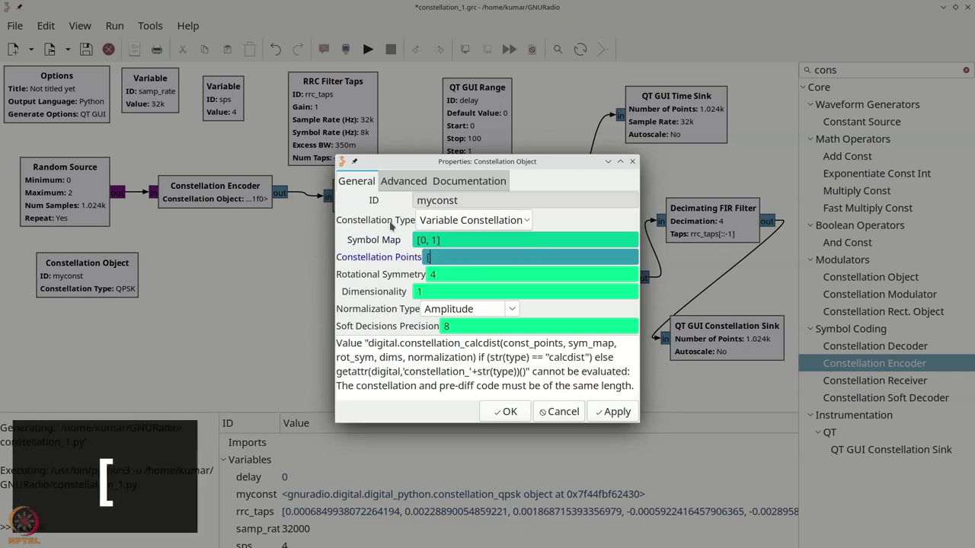
text(-1, 1])
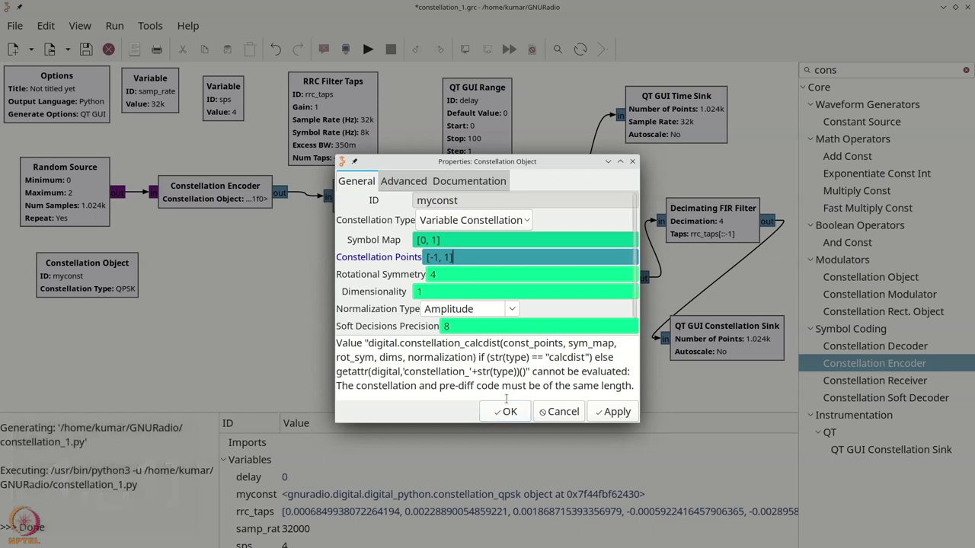
click(474, 272)
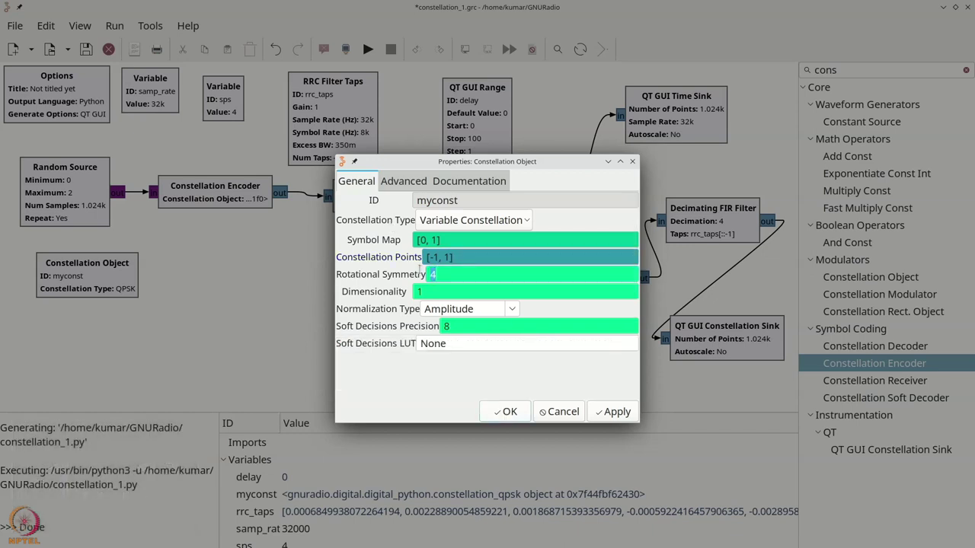
text(2)
click(503, 412)
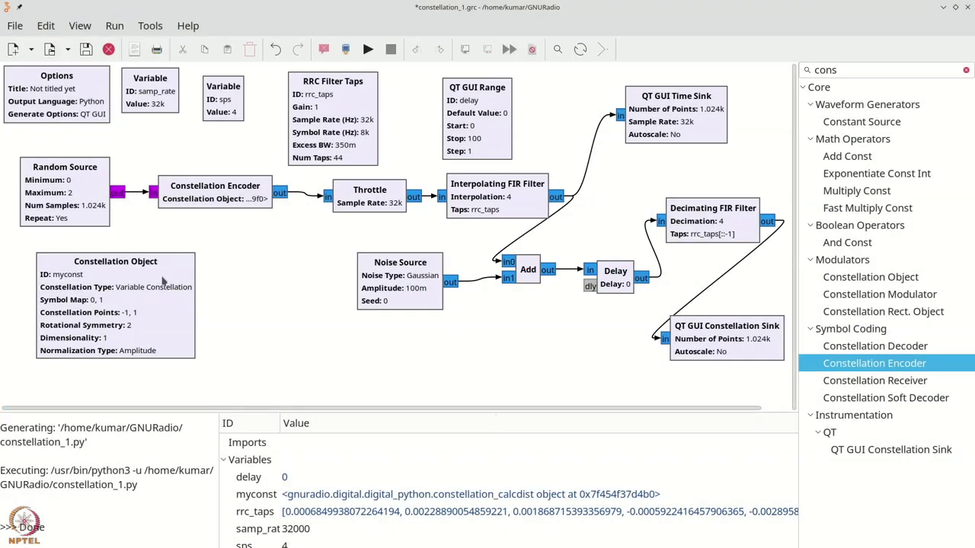
key(F6)
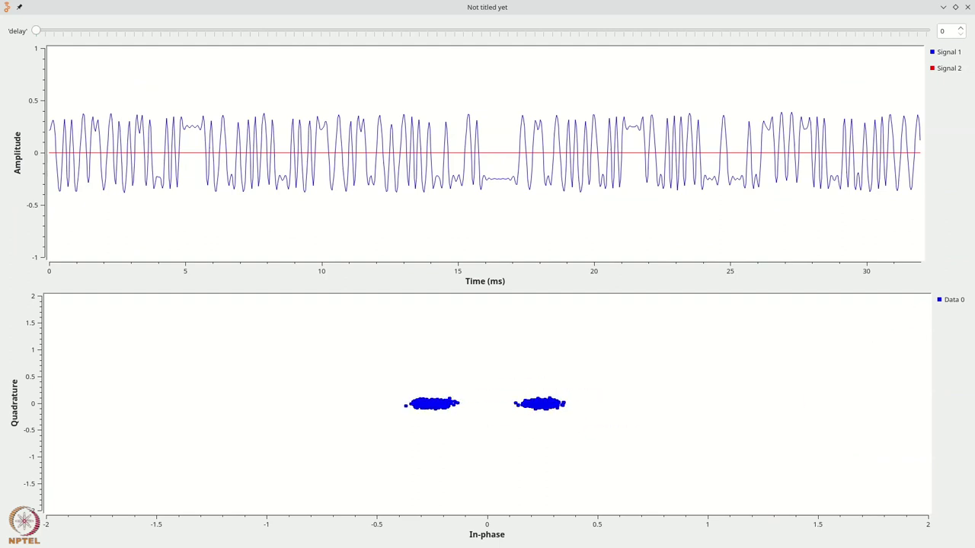
click(968, 7)
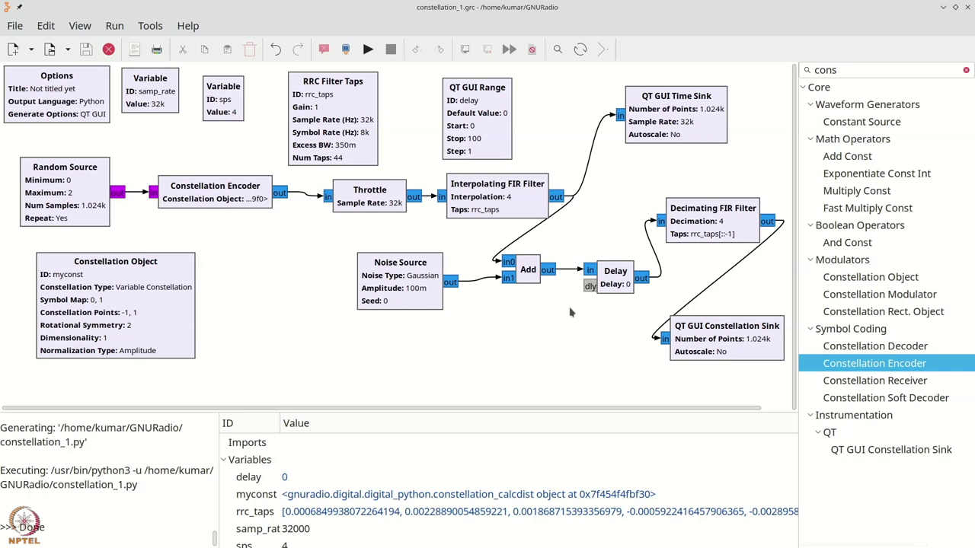
- Set Grid and Autoscale to Yes for the QT GUI Time Sink
double_click(672, 128)
click(420, 314)
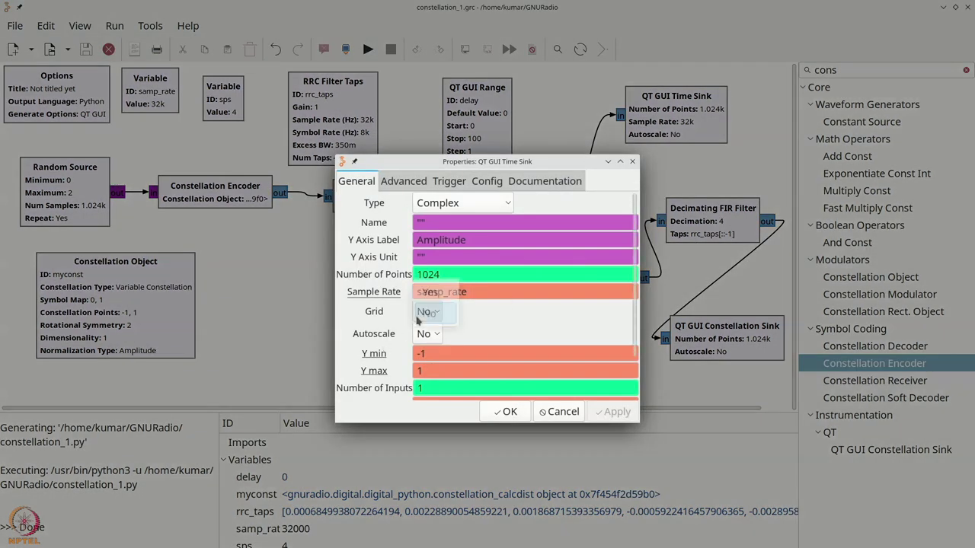
click(425, 291)
click(426, 334)
click(425, 314)
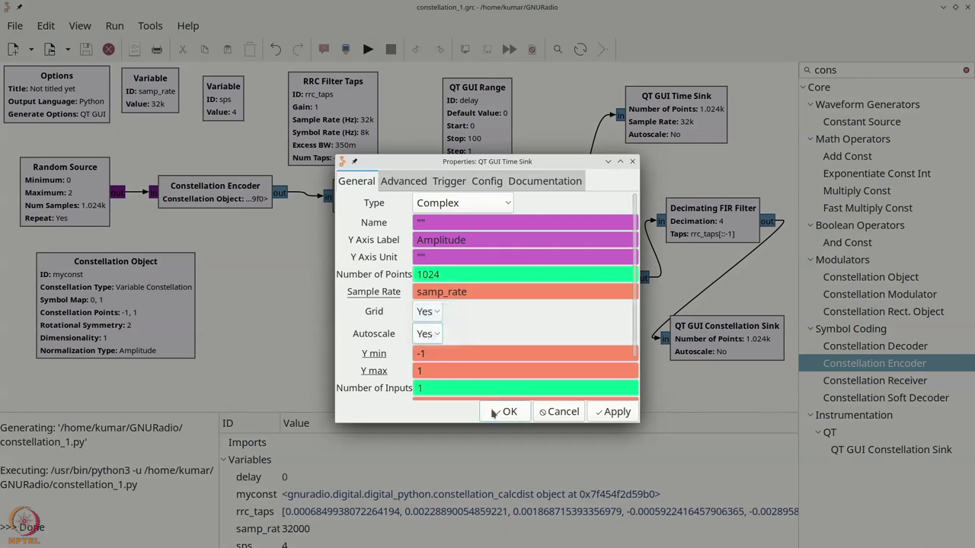
click(509, 412)
- Set Grid and Autoscale to Yes for the QT GUI Constellation Sink
double_click(724, 335)
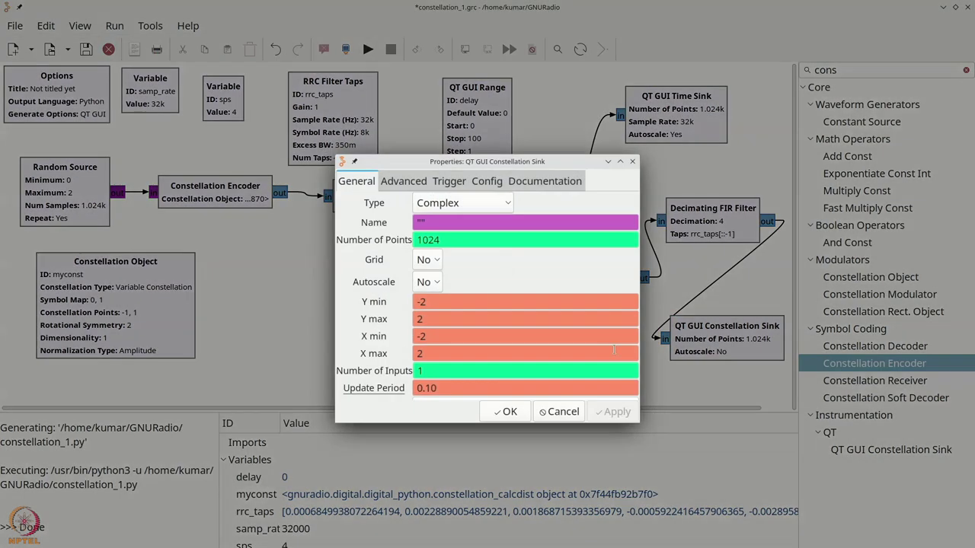
click(425, 261)
click(429, 242)
click(425, 282)
click(425, 262)
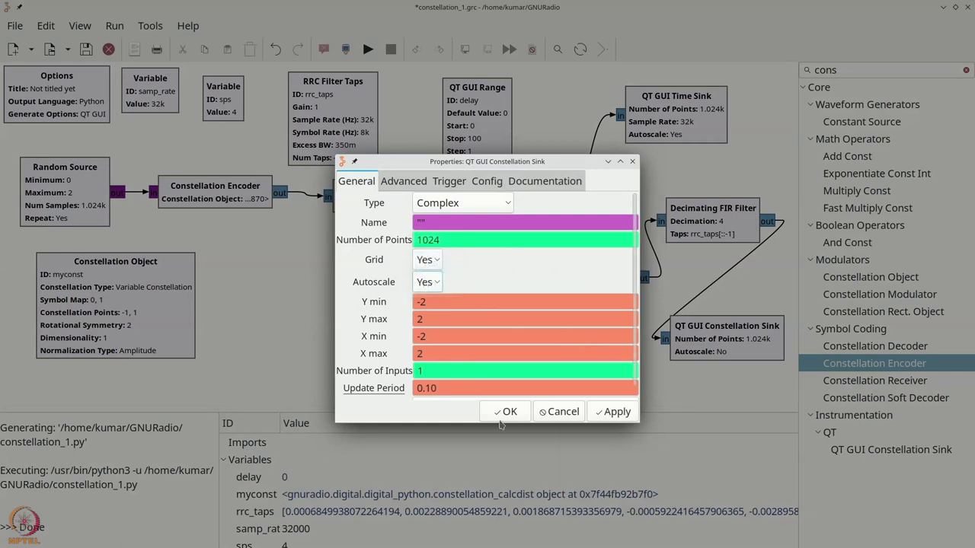
click(506, 413)
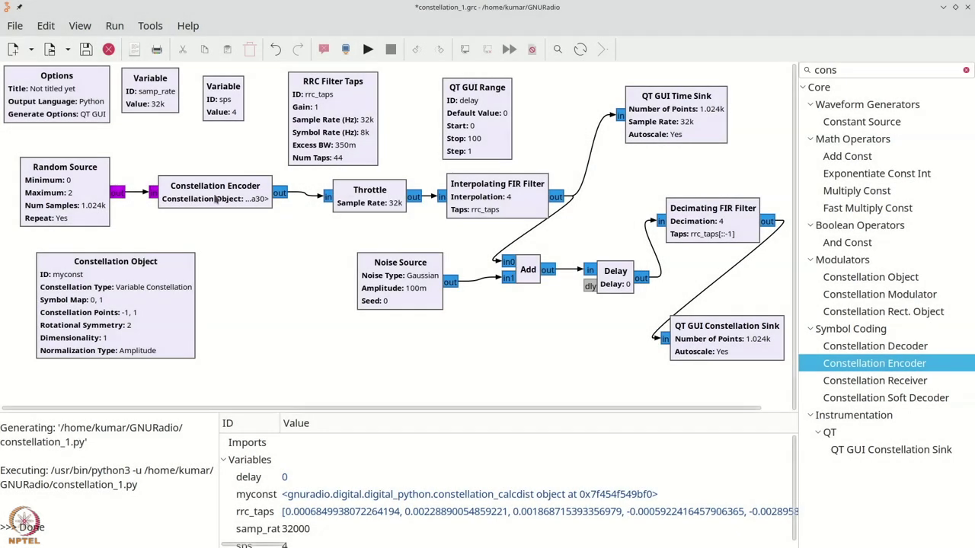
- Set the Constellation Points of the myconst Constellation Object to [-1-1j, 1+1j] and run the flowgraph to view the constellation
double_click(217, 199)
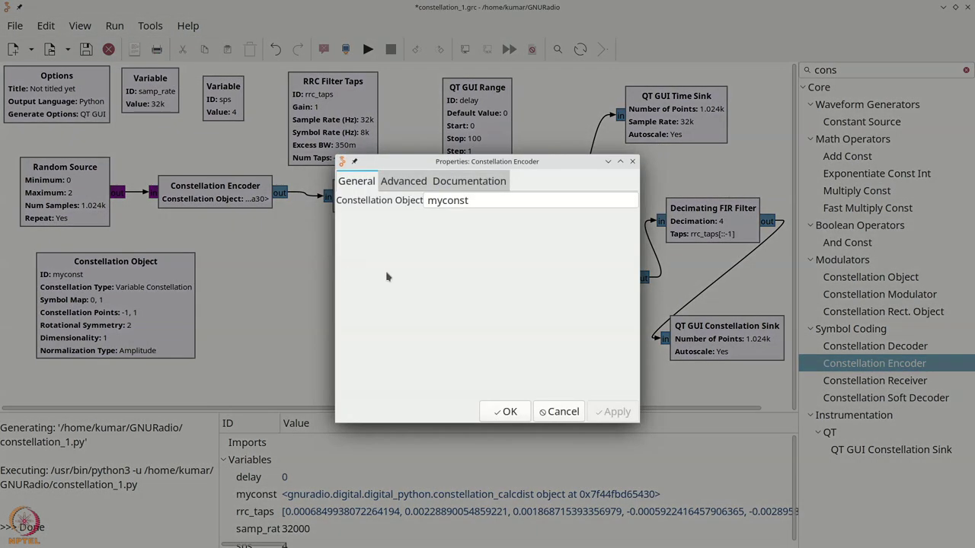
click(559, 410)
double_click(179, 335)
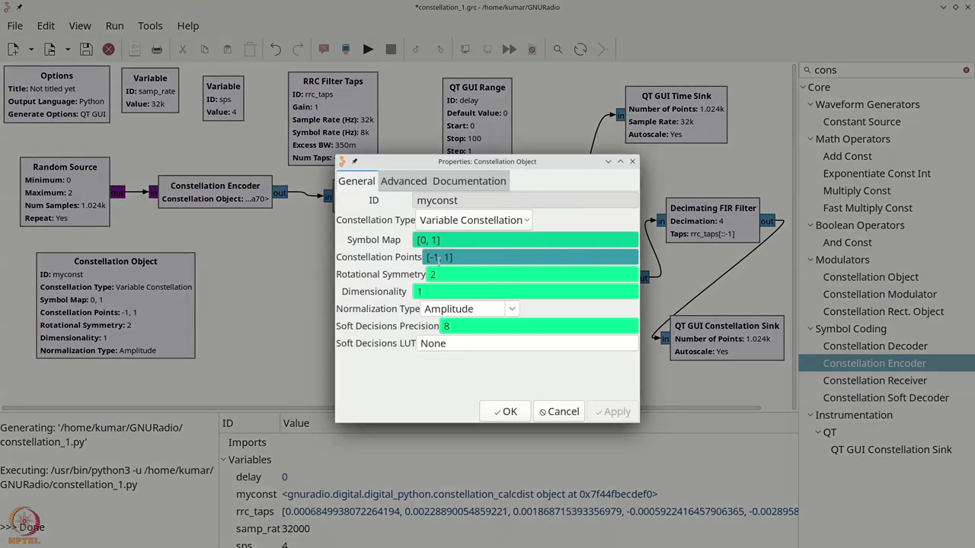
click(435, 257)
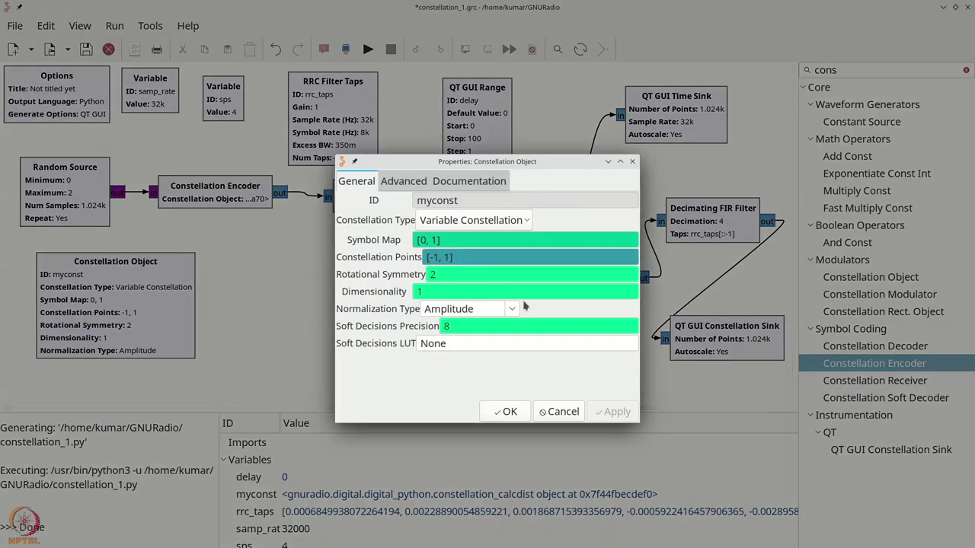
text(-1j)
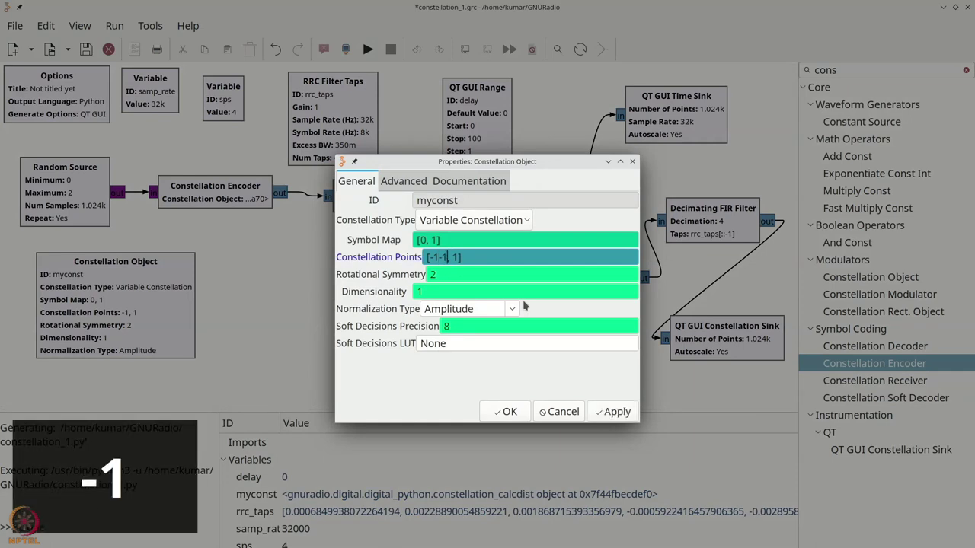
key(Right)
key(Right)
key(Right)
text(+1j)
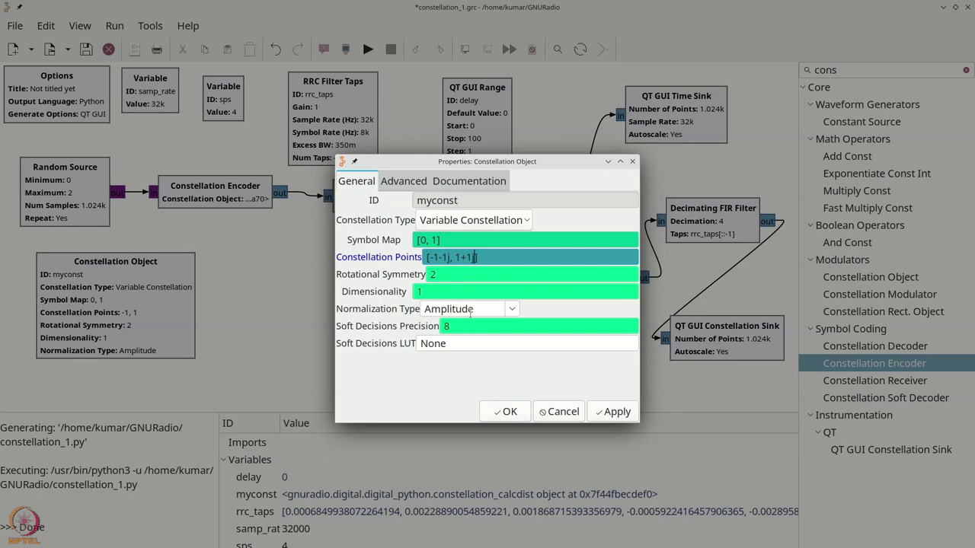
click(505, 411)
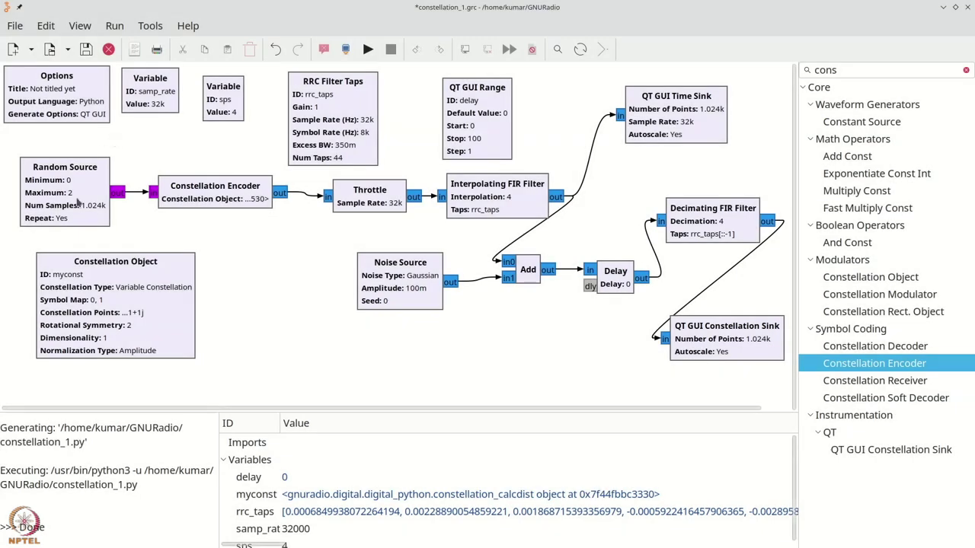
click(368, 49)
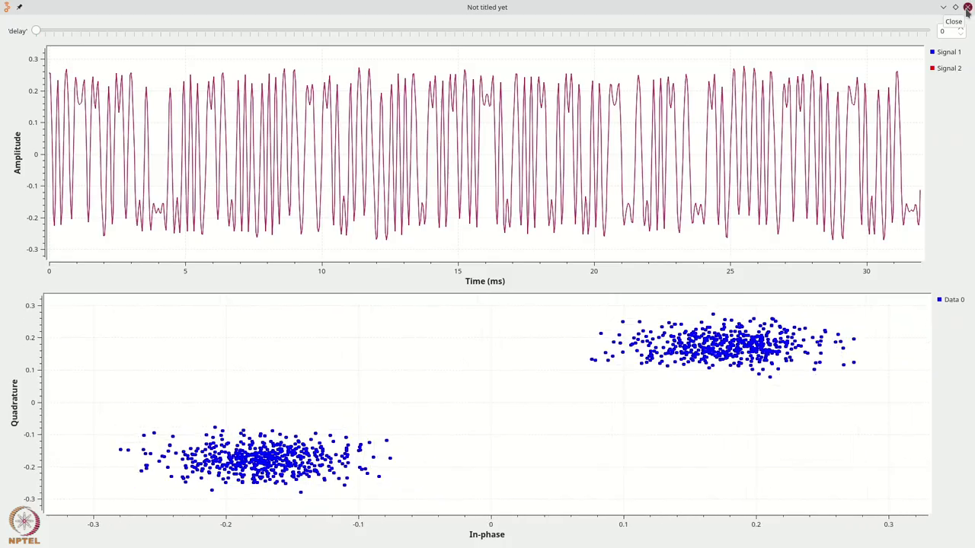
click(968, 7)
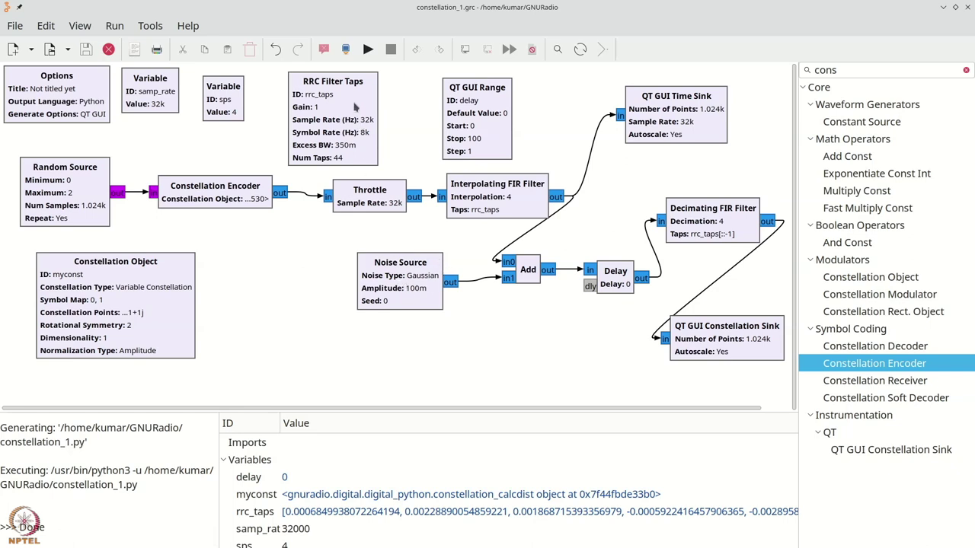
- Set the Noise Source amplitude to 0 and rerun the flowgraph to read the noise-free constellation point coordinates
double_click(373, 276)
double_click(425, 240)
text(00)
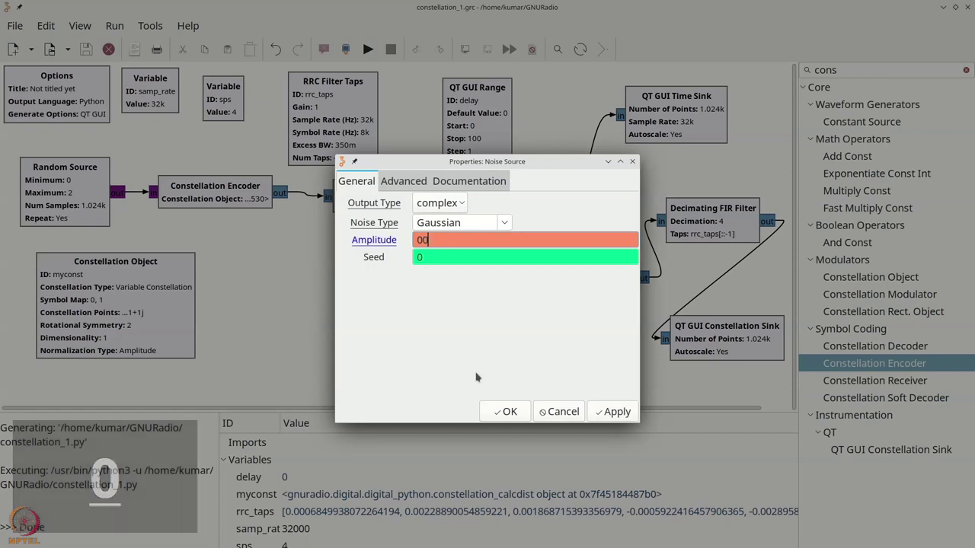
click(506, 411)
click(365, 49)
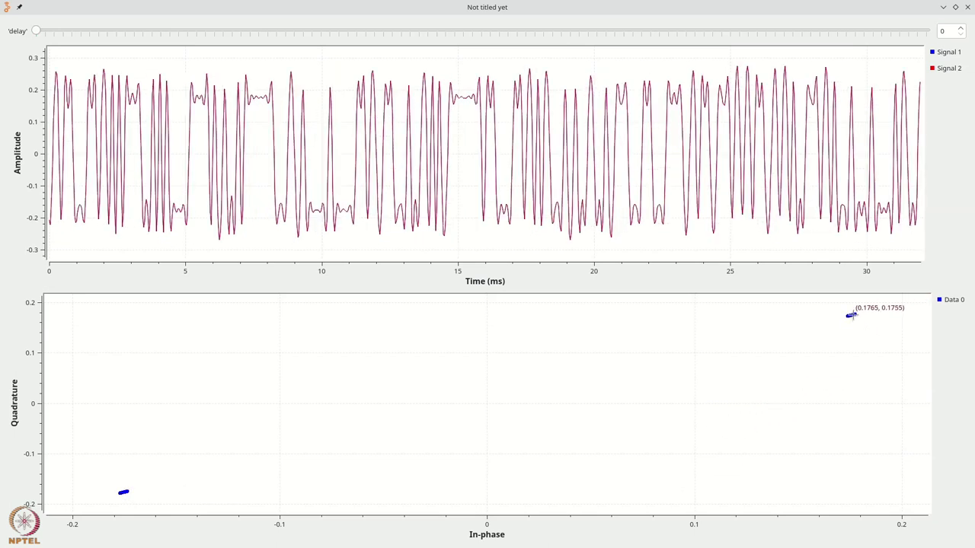
click(968, 6)
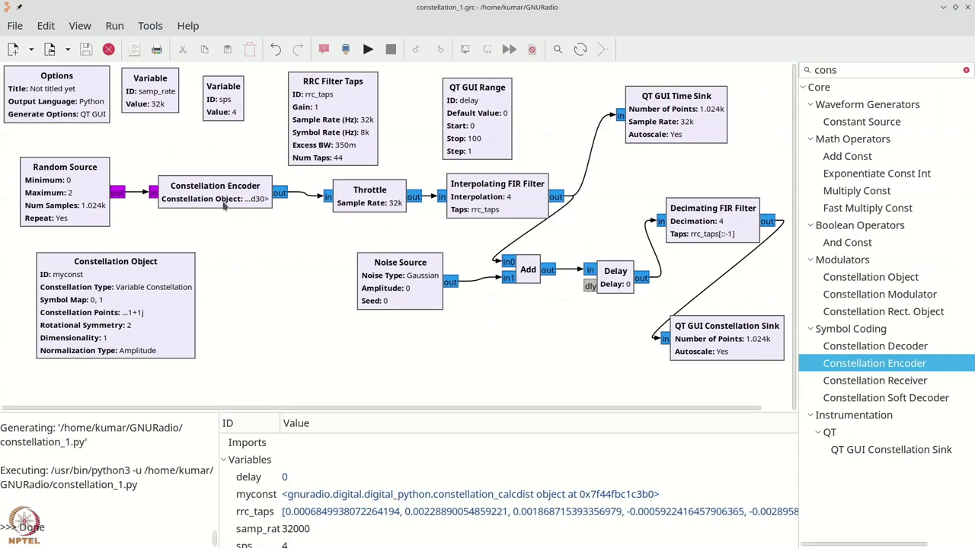
- Set the RRC Filter Taps gain to sps**0.5 and rerun the flowgraph to check the constellation scaling
double_click(356, 134)
drag(432, 217, 418, 216)
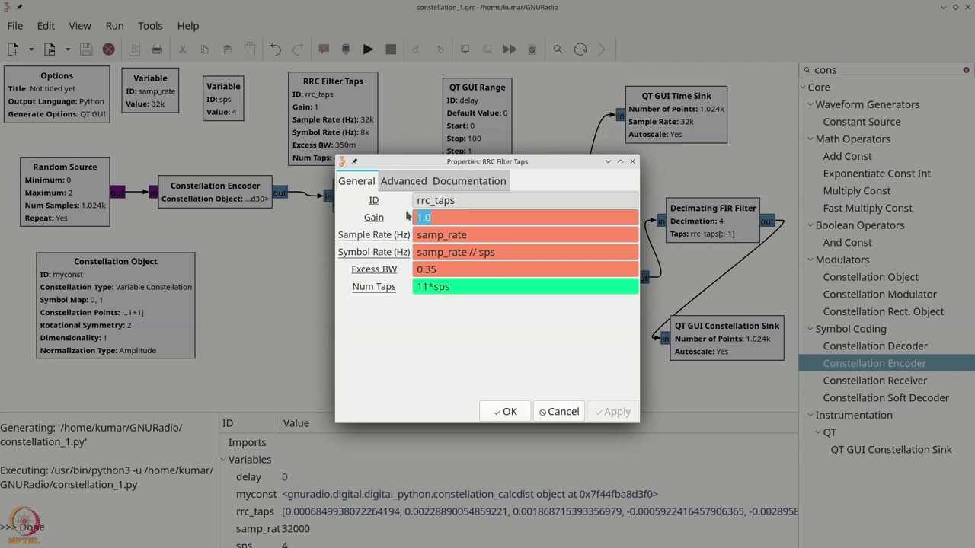
text(sps)
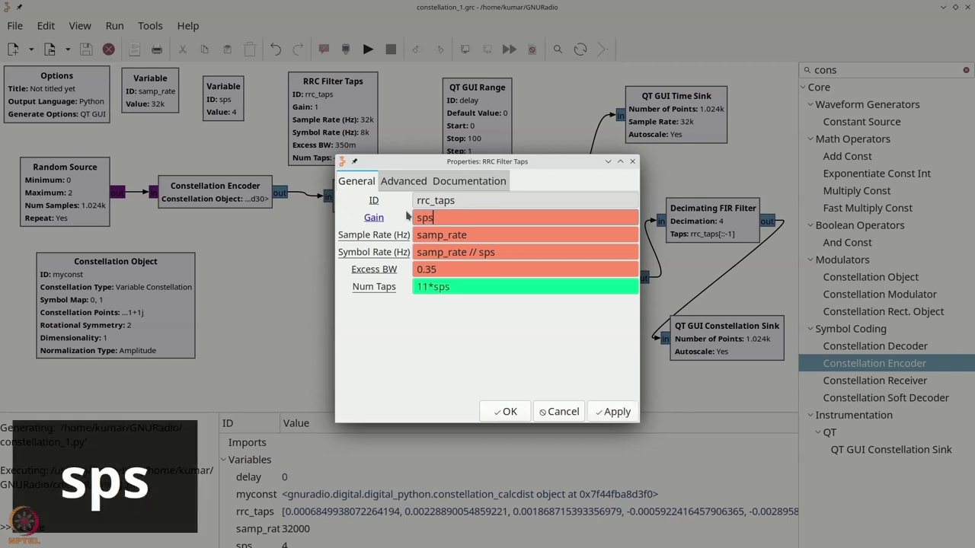
text(**)
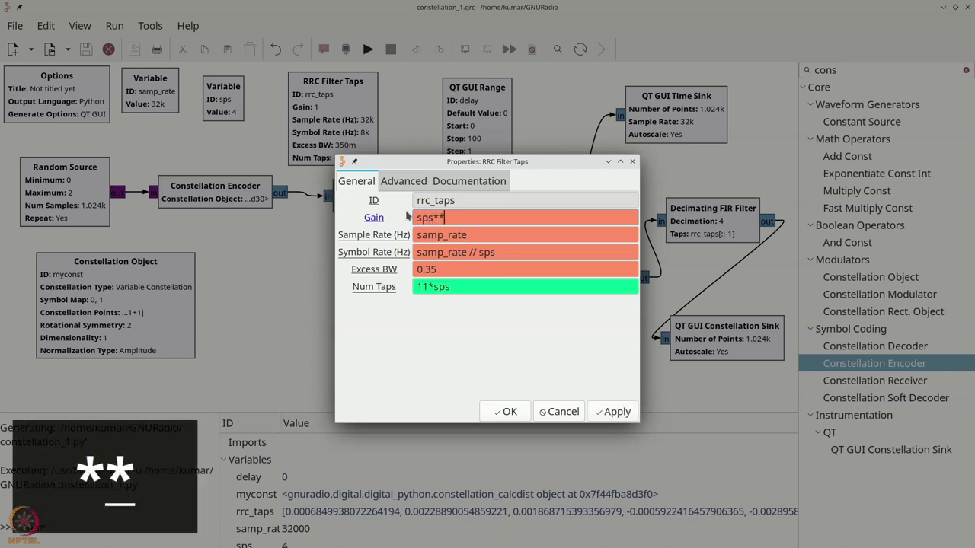
text(0.5)
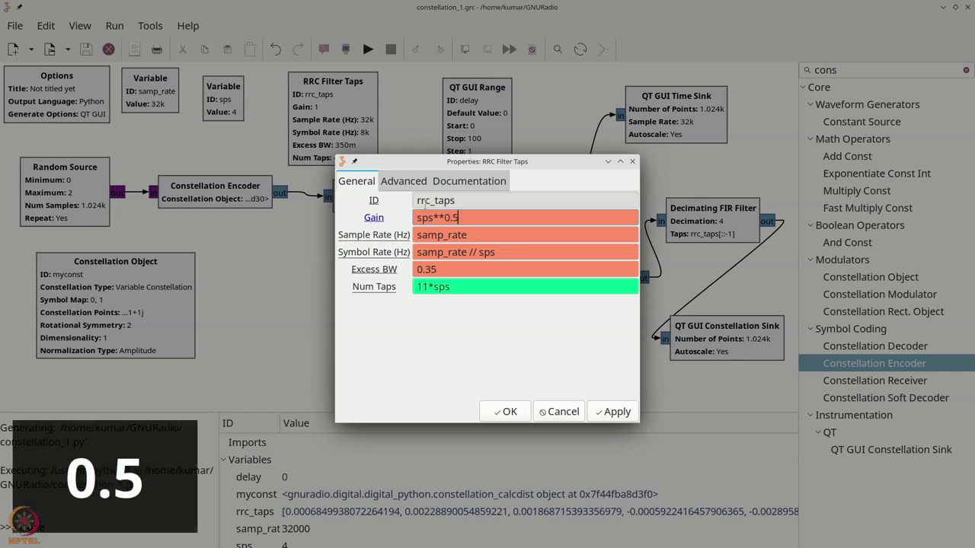
click(504, 411)
click(369, 48)
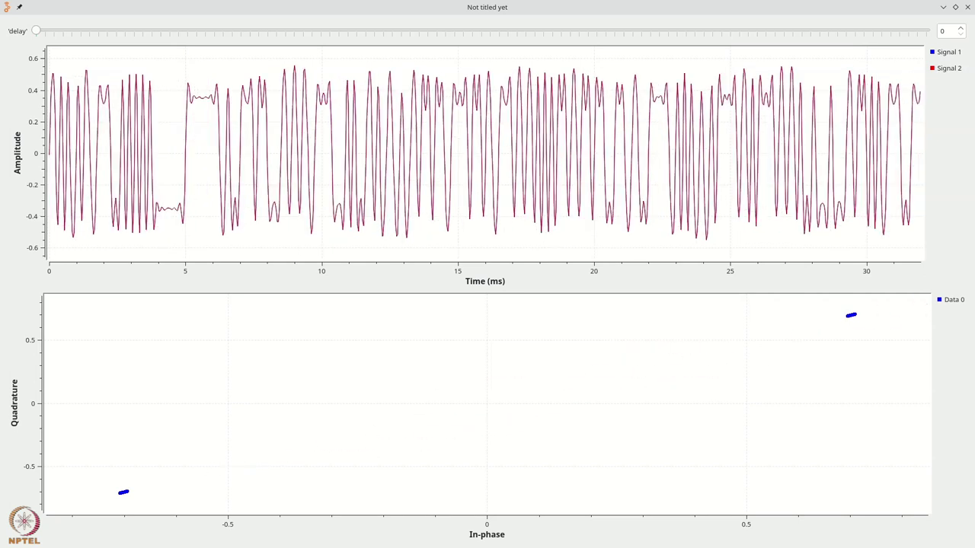
click(968, 7)
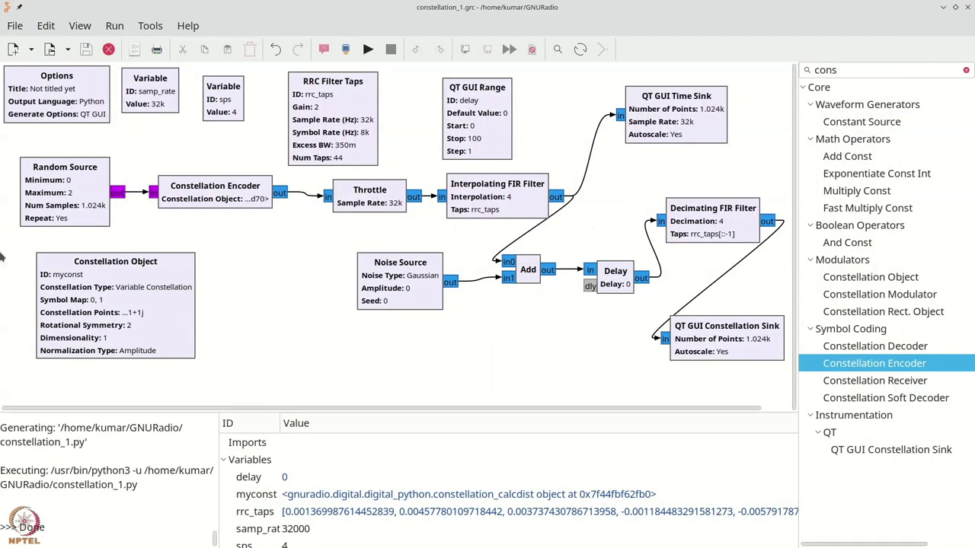
- Change the myconst Constellation Points to [-2-2j, 2+2j] and rerun the flowgraph to check the effect of amplitude normalization
double_click(136, 304)
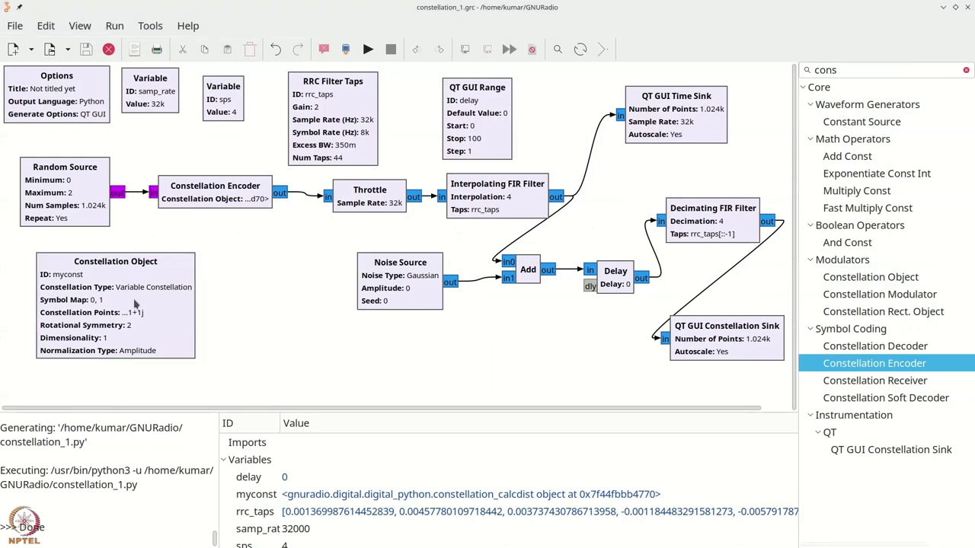
double_click(434, 259)
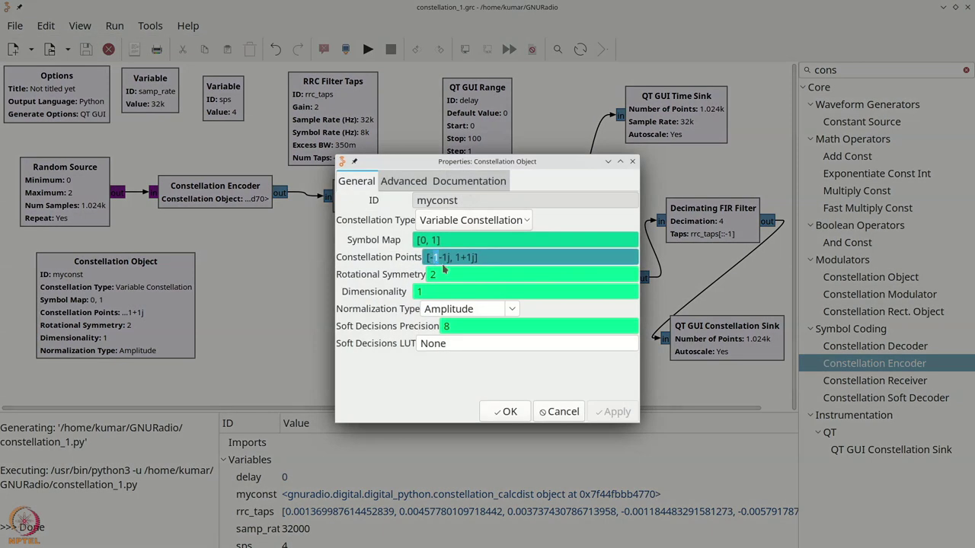
text(2)
double_click(443, 257)
text(2)
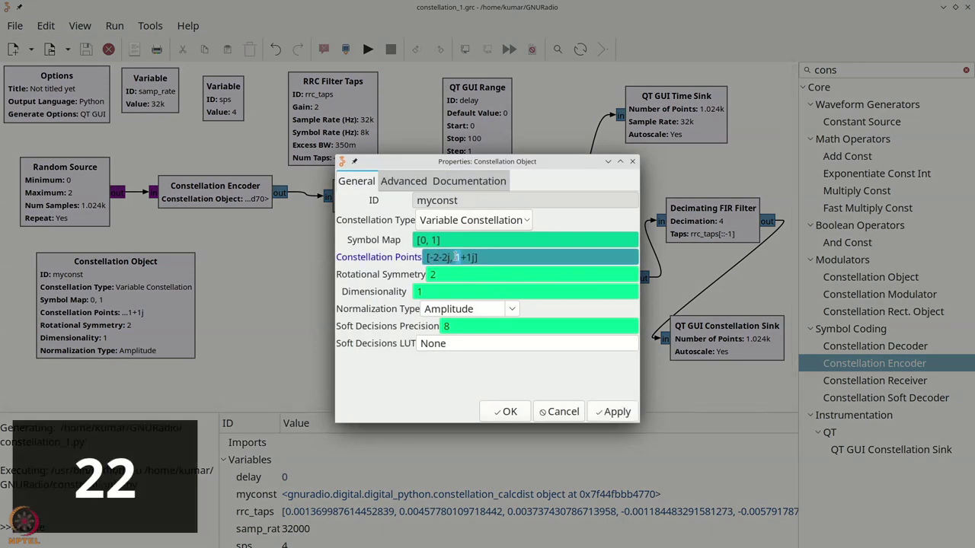
double_click(455, 258)
text(2)
double_click(470, 257)
text(2)
click(505, 411)
click(368, 49)
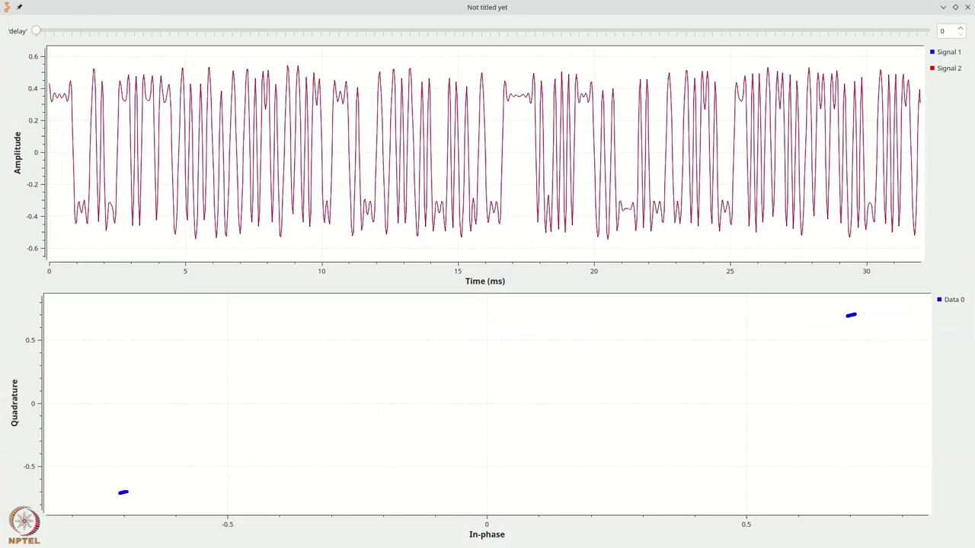
click(969, 7)
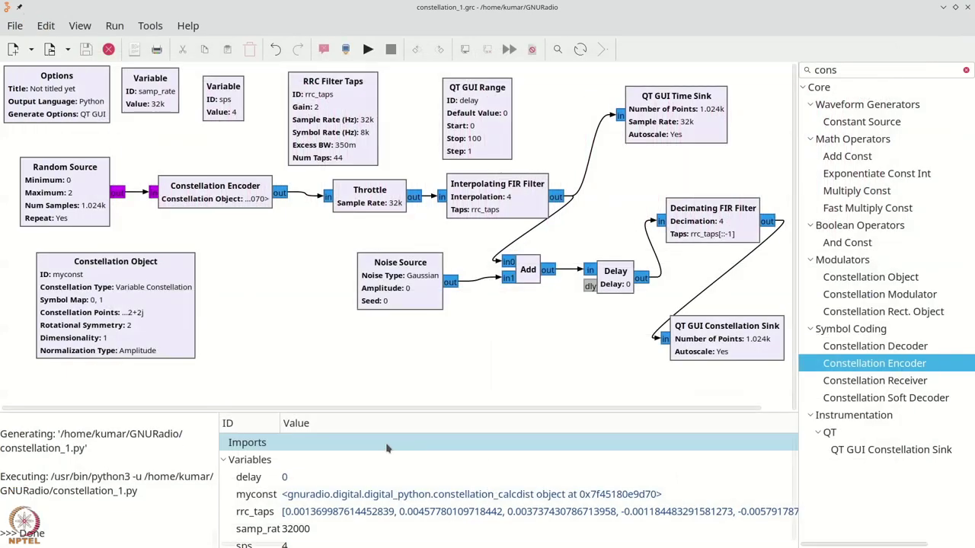
- Set the Noise Source amplitude to 0.1 and rerun the flowgraph to view the noisy two-point constellation
double_click(401, 295)
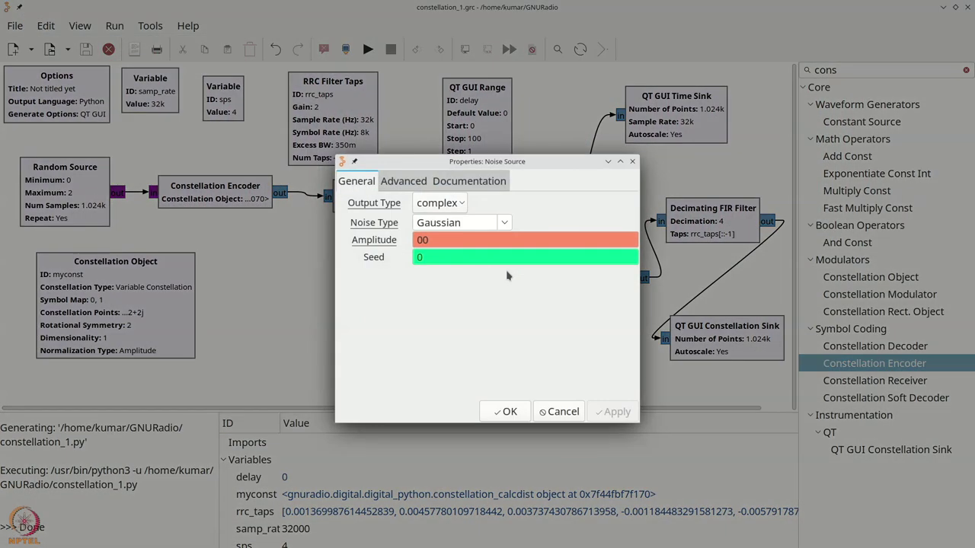
drag(422, 240, 427, 239)
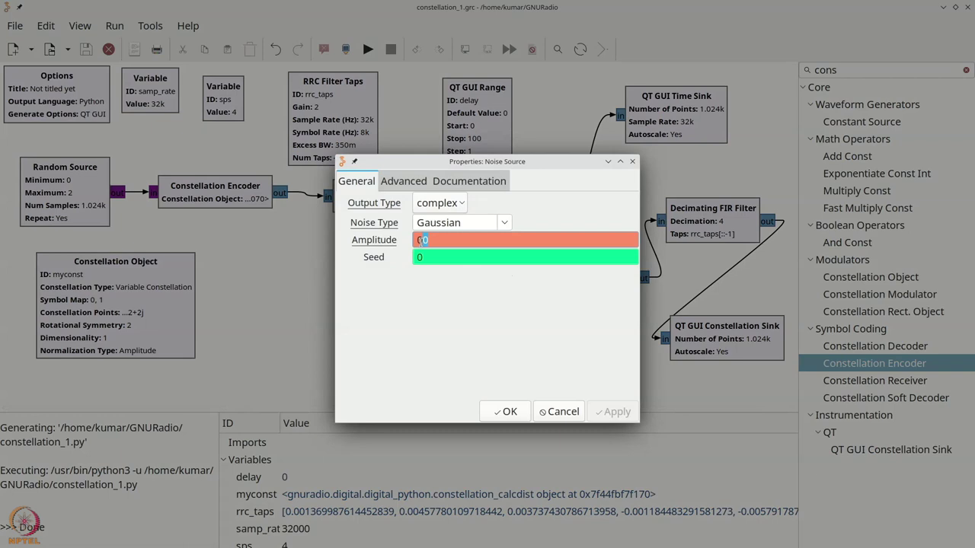
text(.1)
key(Return)
click(358, 48)
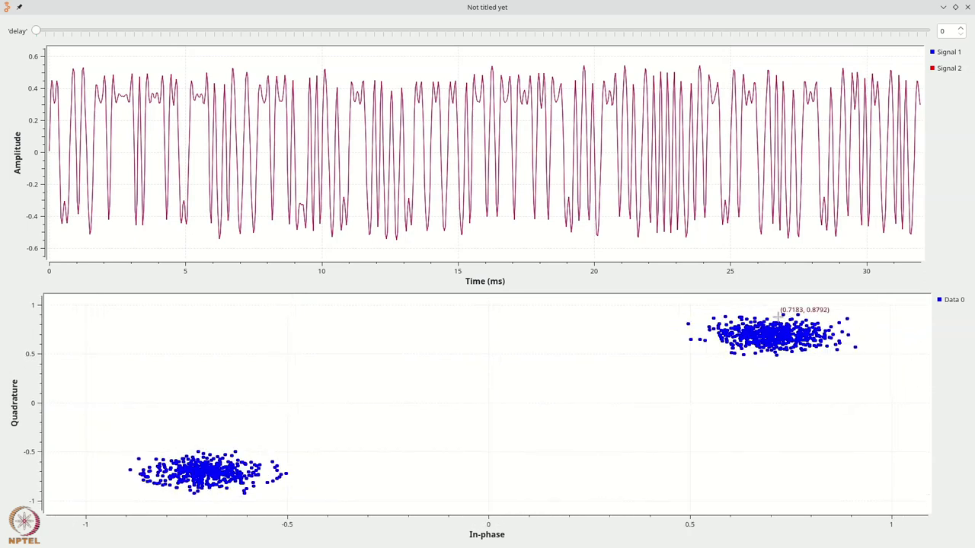
key(alt+F4)
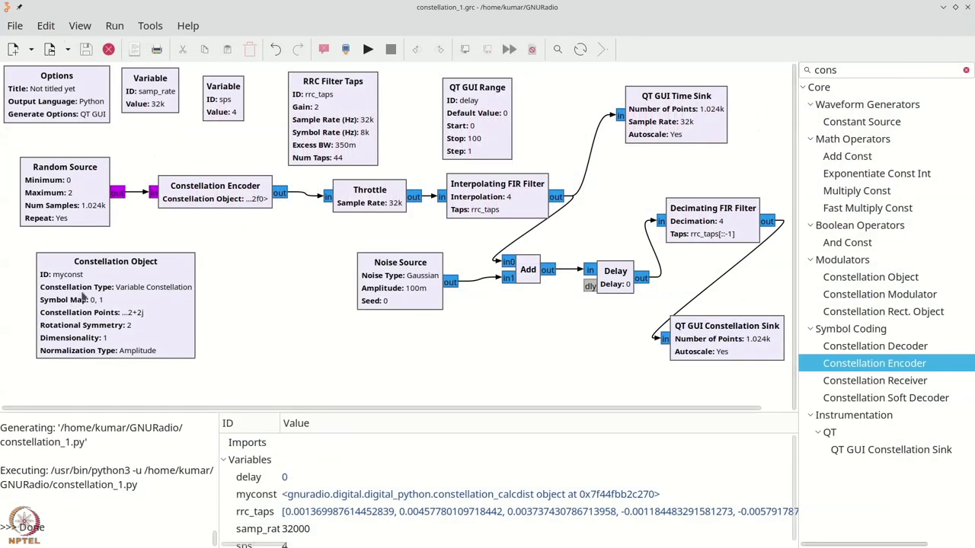
- Set the Random Source maximum to 4
click(99, 205)
double_click(100, 206)
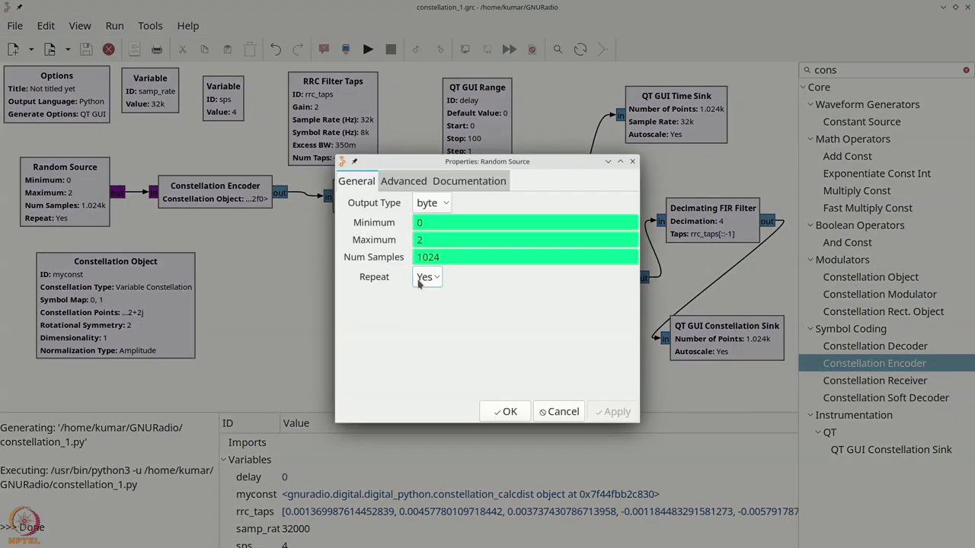
drag(434, 240, 412, 265)
text(4)
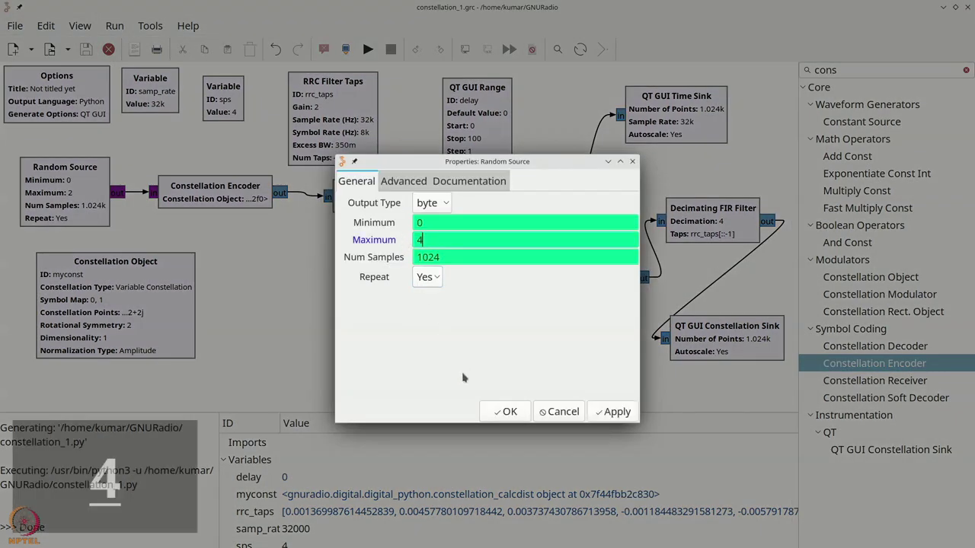
click(505, 412)
- Change the myconst Constellation Type to QPSK and run the flowgraph to view the constellation
double_click(143, 292)
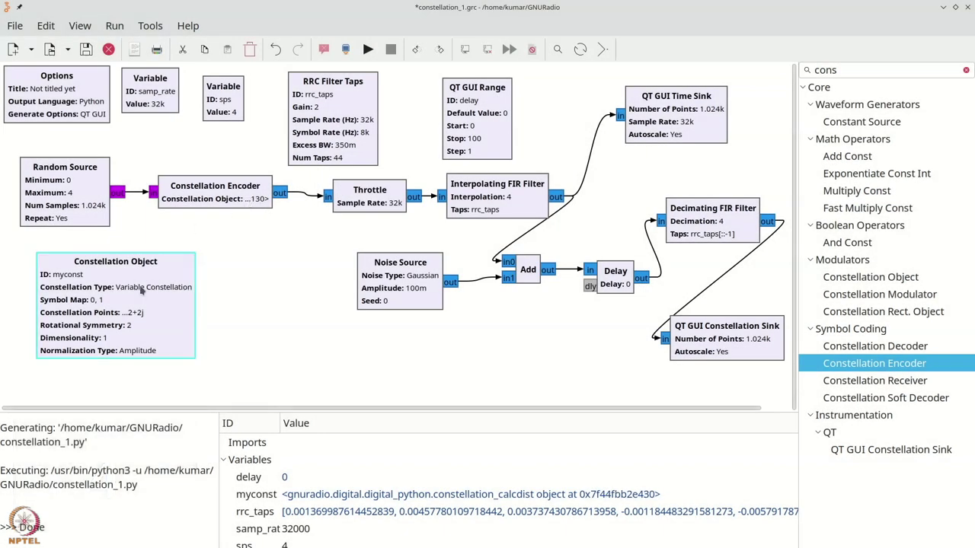
click(443, 220)
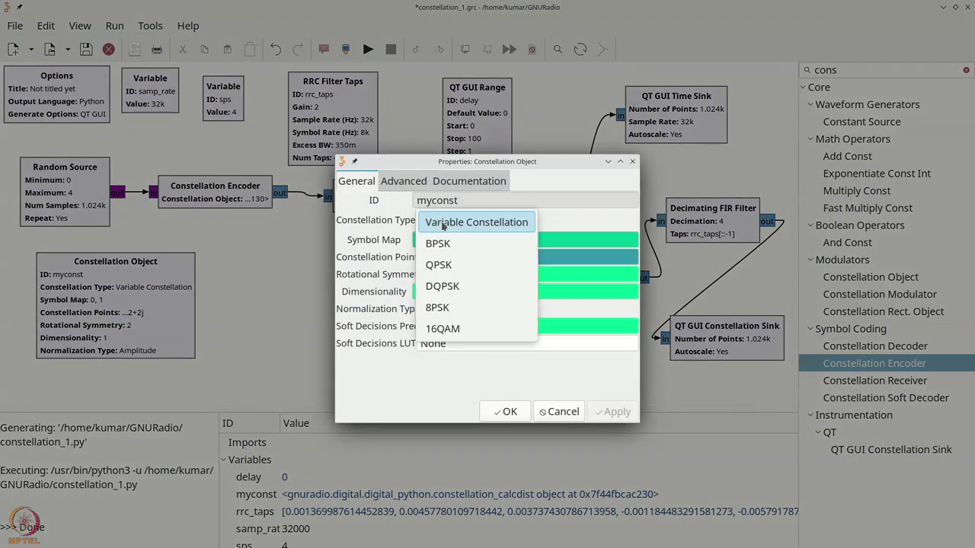
click(449, 265)
click(505, 411)
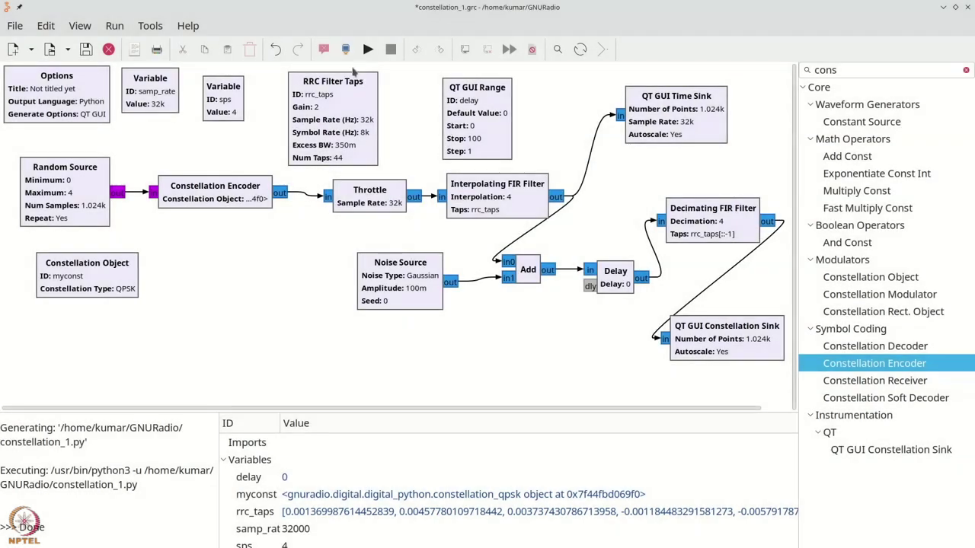
click(368, 49)
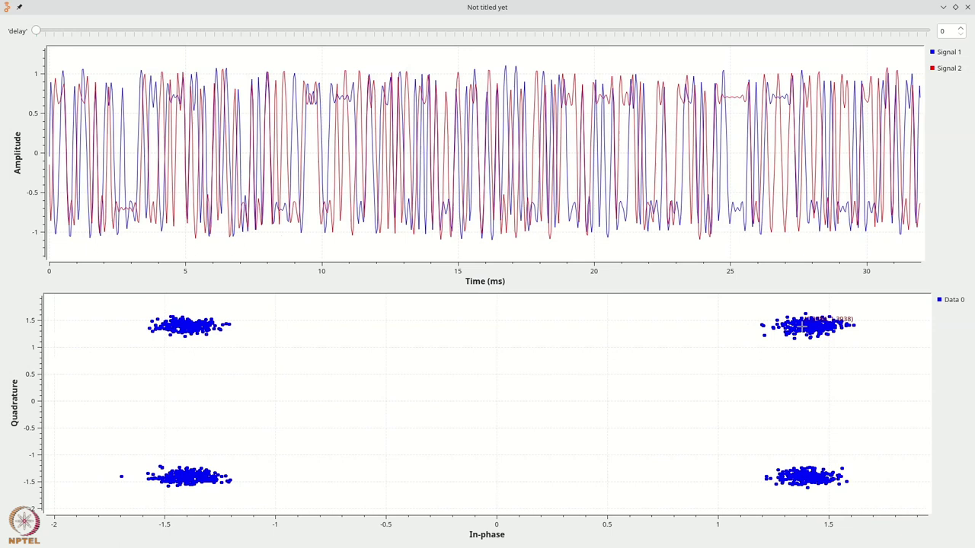
click(967, 7)
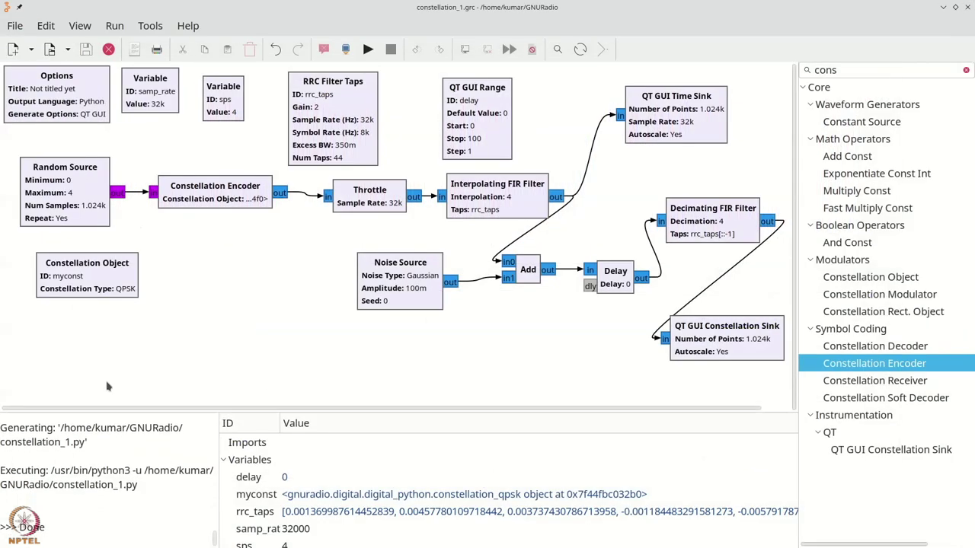
double_click(65, 288)
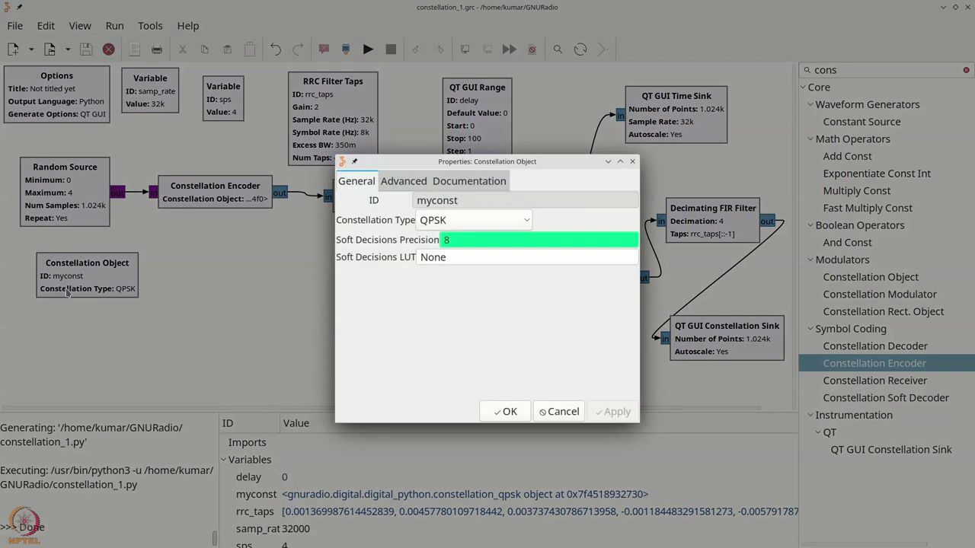
click(454, 220)
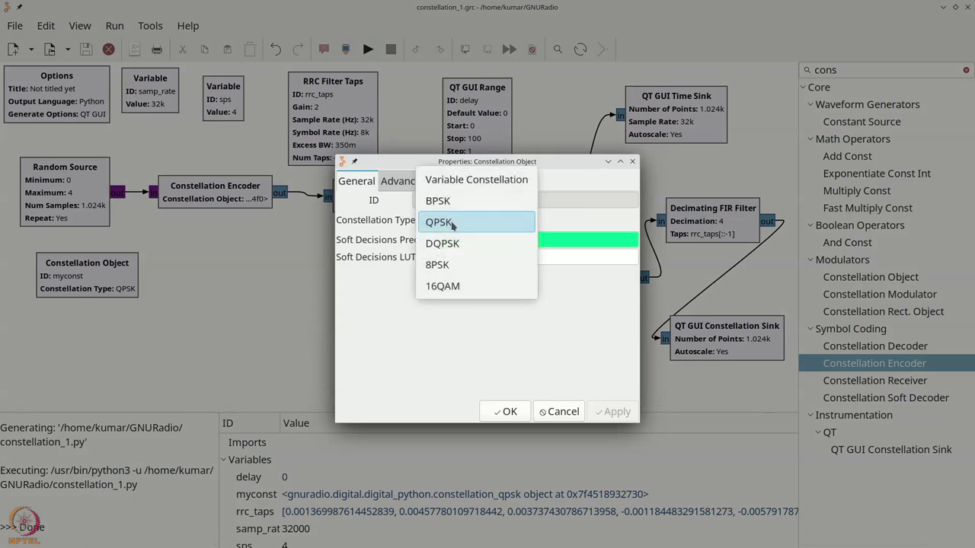
click(457, 180)
drag(478, 257, 428, 251)
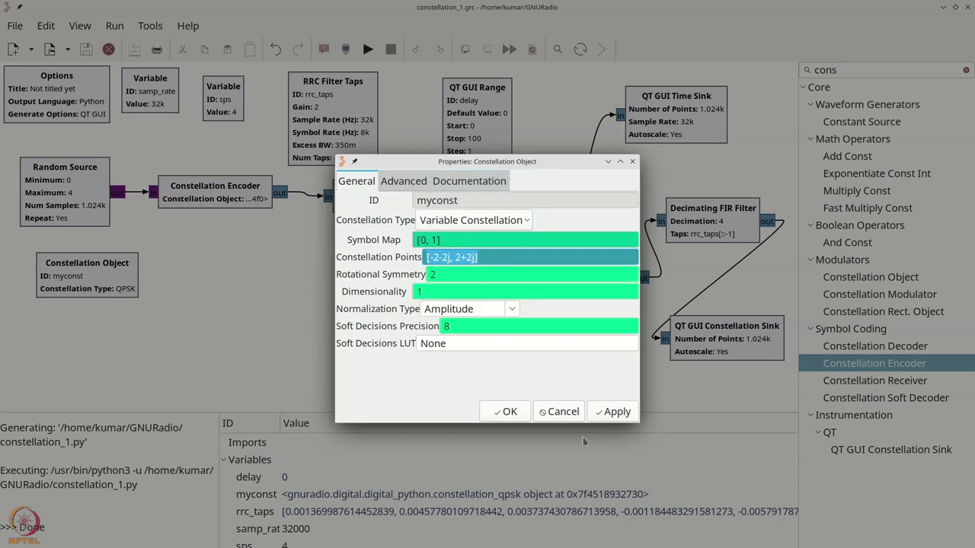
click(560, 411)
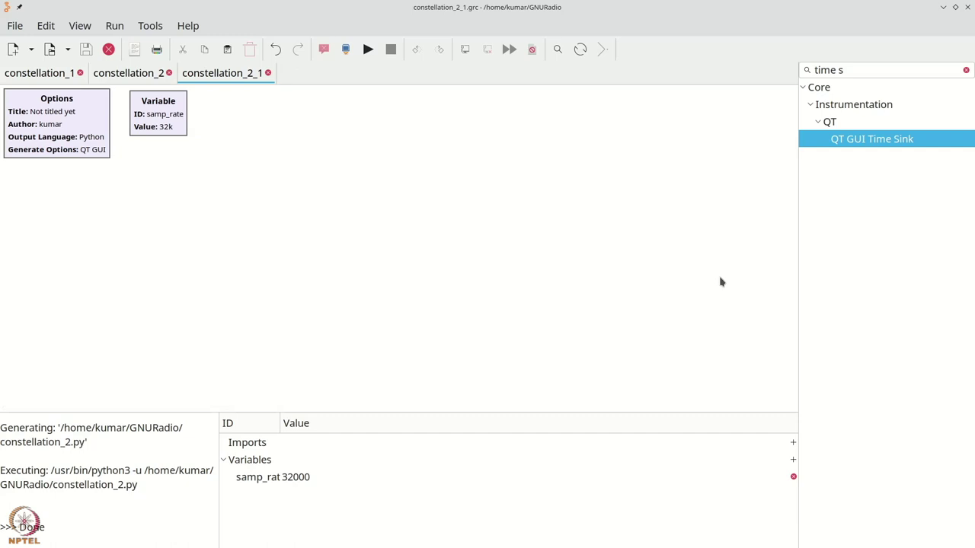
- Search the block library for "conste" and read the Constellation Modulator description
key(ctrl+f)
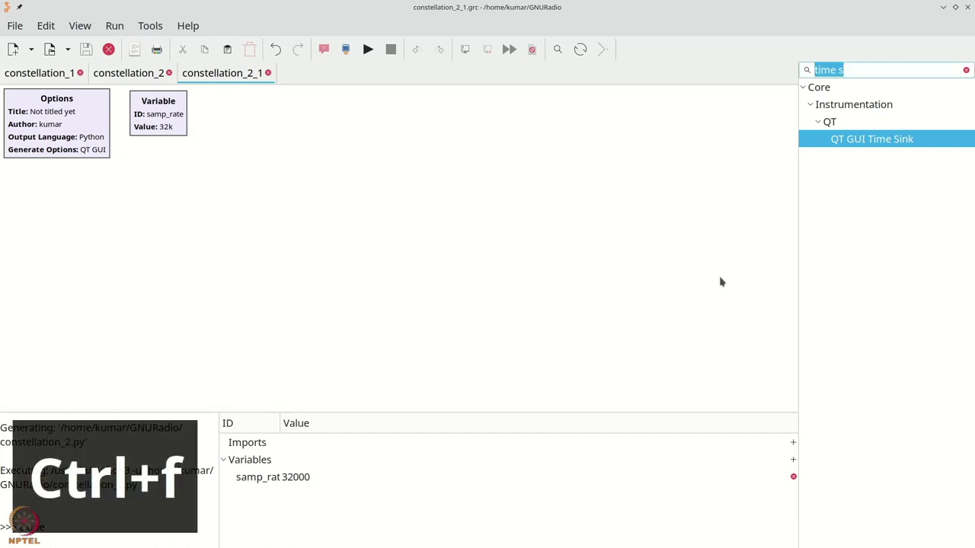
text(cons)
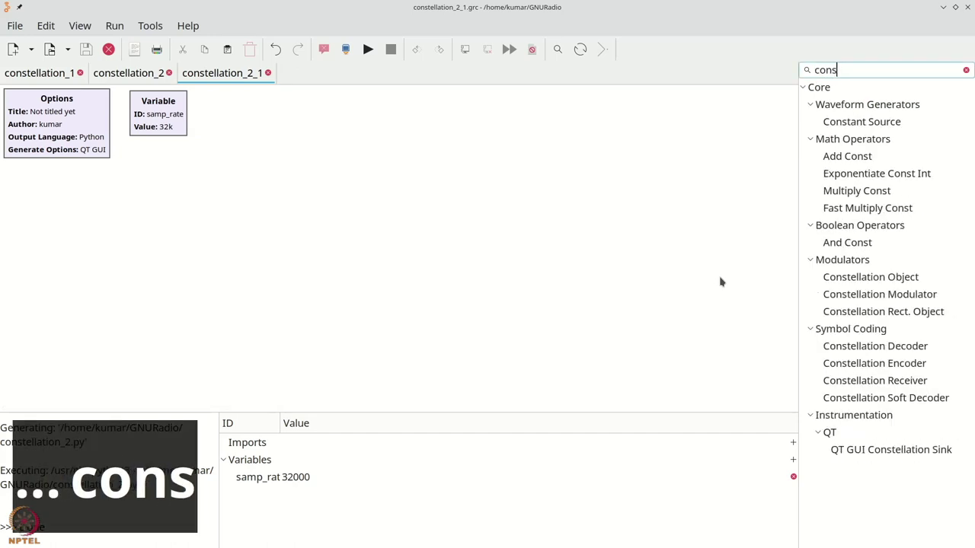
text(te)
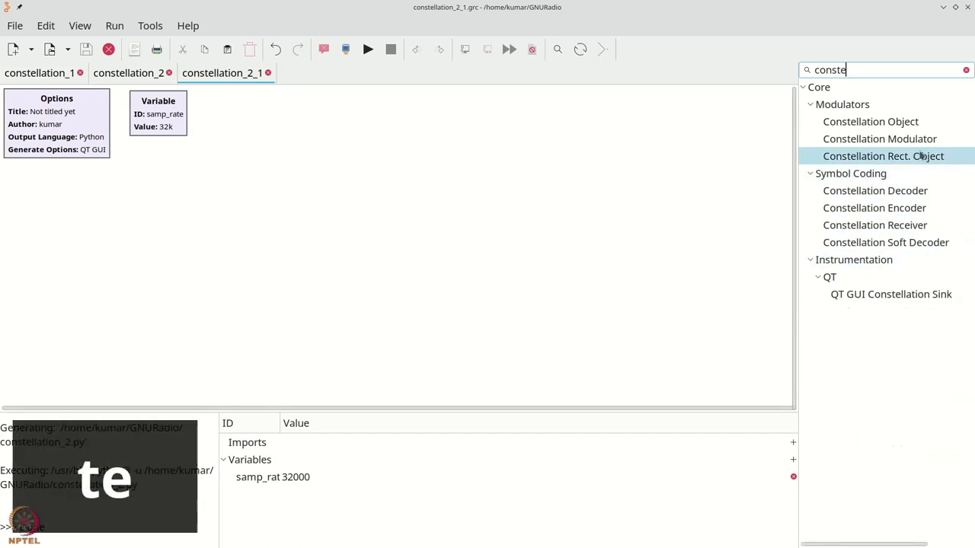
mouse_move(914, 144)
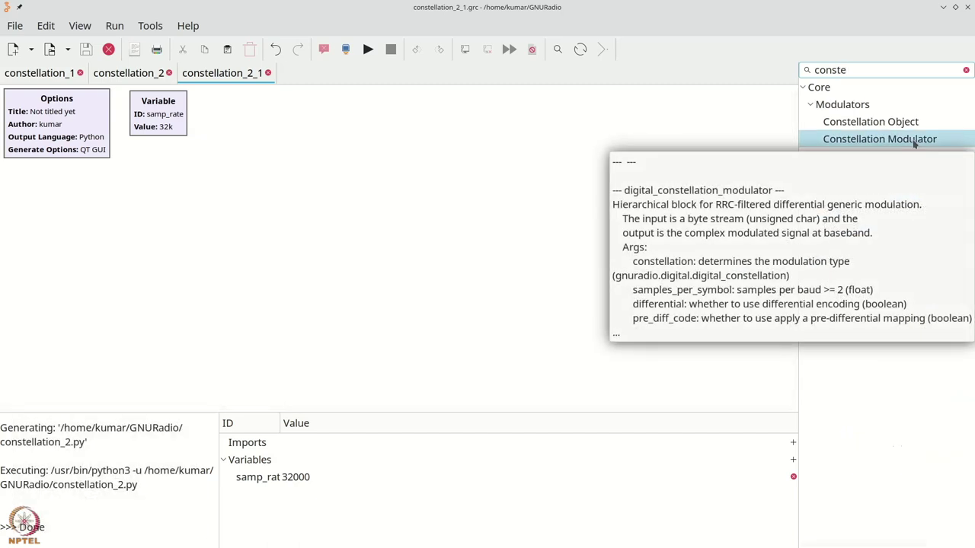
click(863, 138)
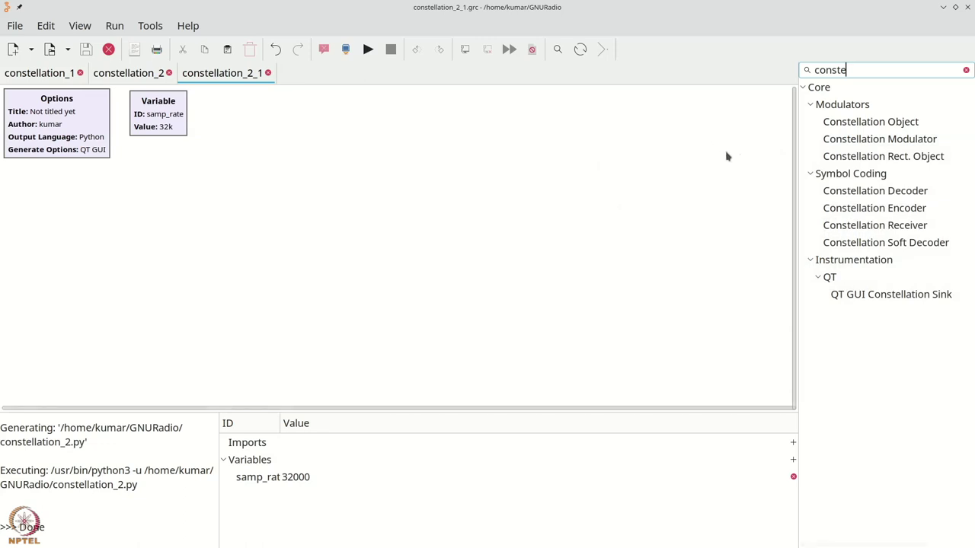
- Add a Throttle block to the middle of the constellation_2_1 flowgraph
key(ctrl+f)
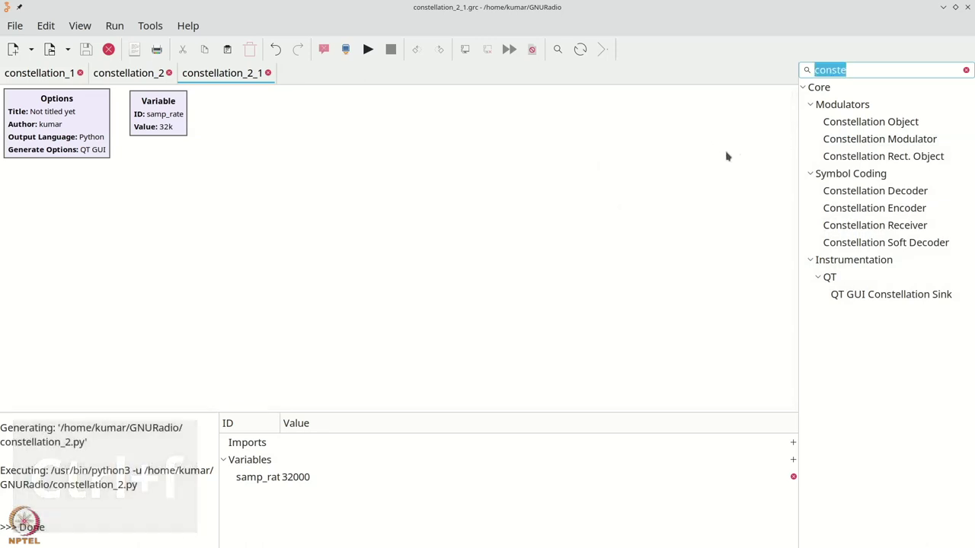
text(thro)
drag(841, 122, 325, 242)
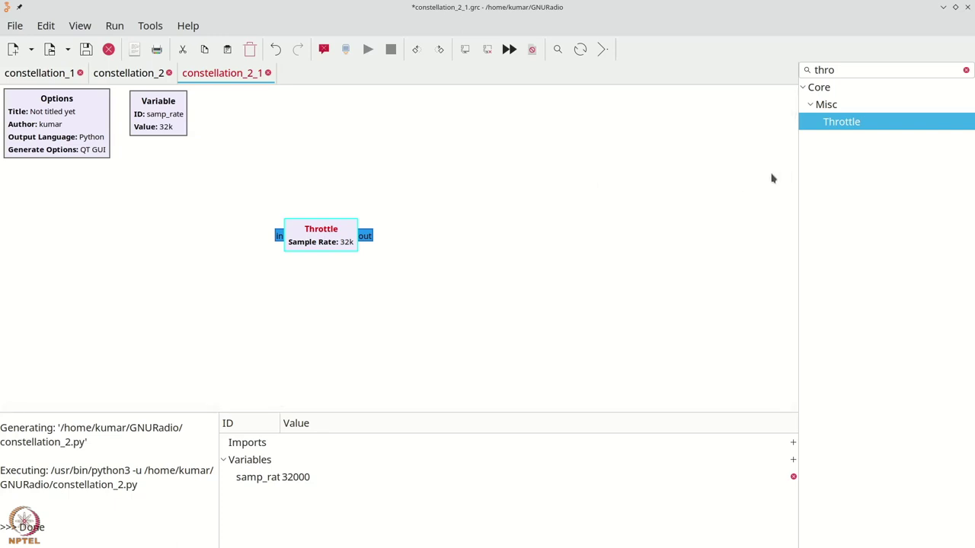
- Add a Variable block with ID sps and value 4 beside the samp_rate variable
key(ctrl+f)
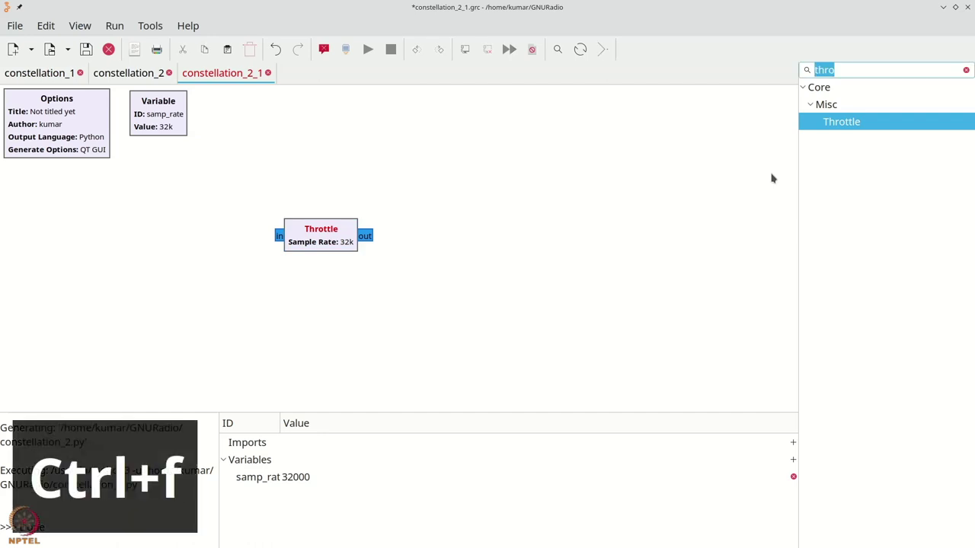
text(varia)
drag(842, 139, 254, 127)
double_click(254, 128)
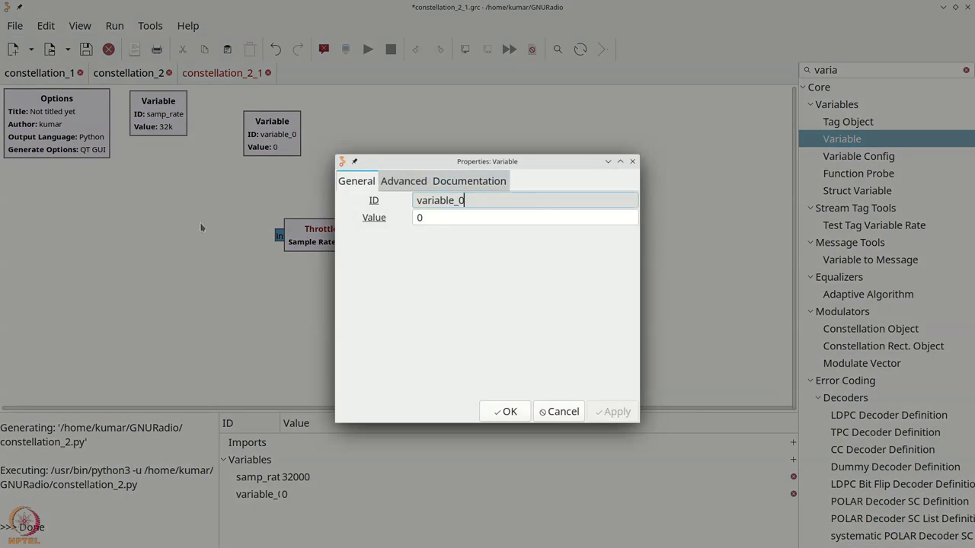
key(shift+Home)
text(ps)
key(Home)
text(s)
key(Tab)
text(4)
click(507, 413)
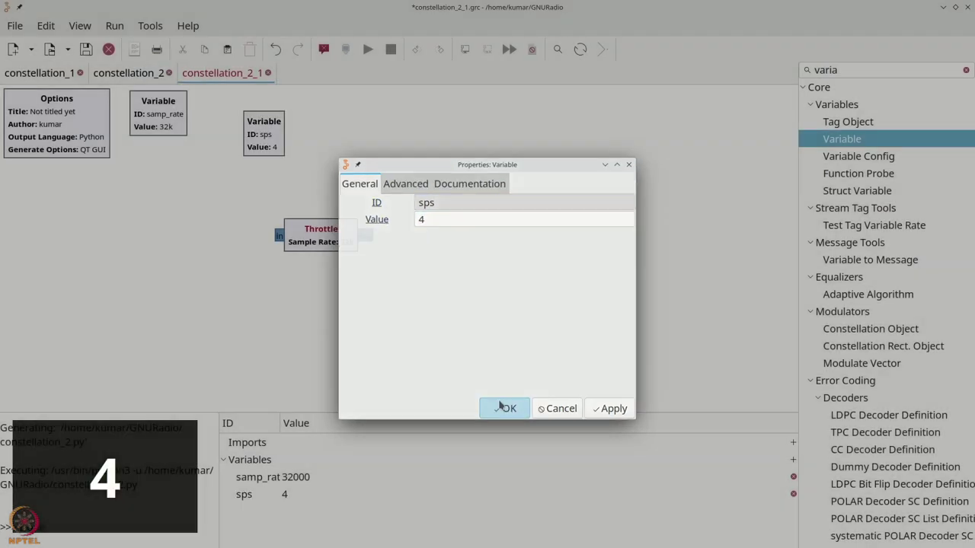
drag(260, 128, 243, 119)
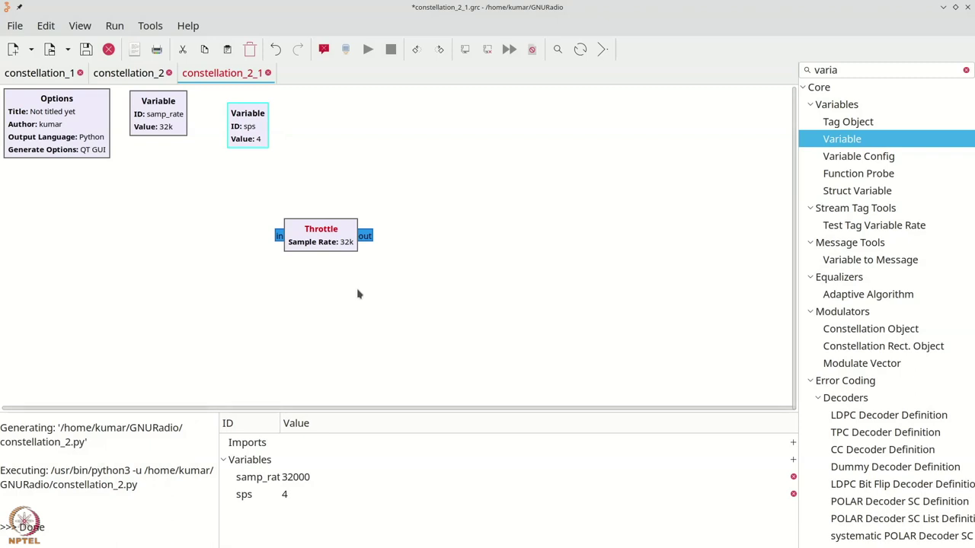
- Add a Random Source to the left of the Throttle and set its output type to byte
key(ctrl+f)
text(rando)
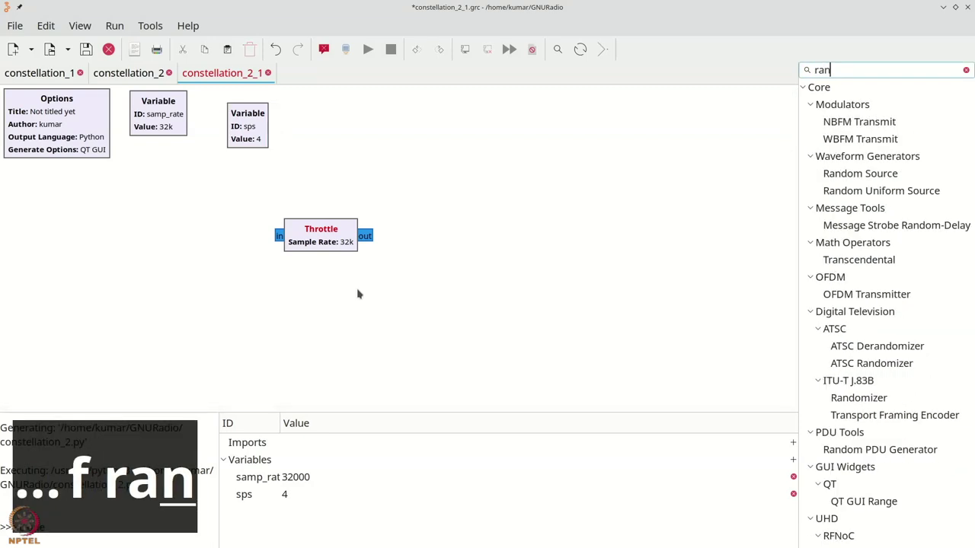
drag(826, 122, 65, 235)
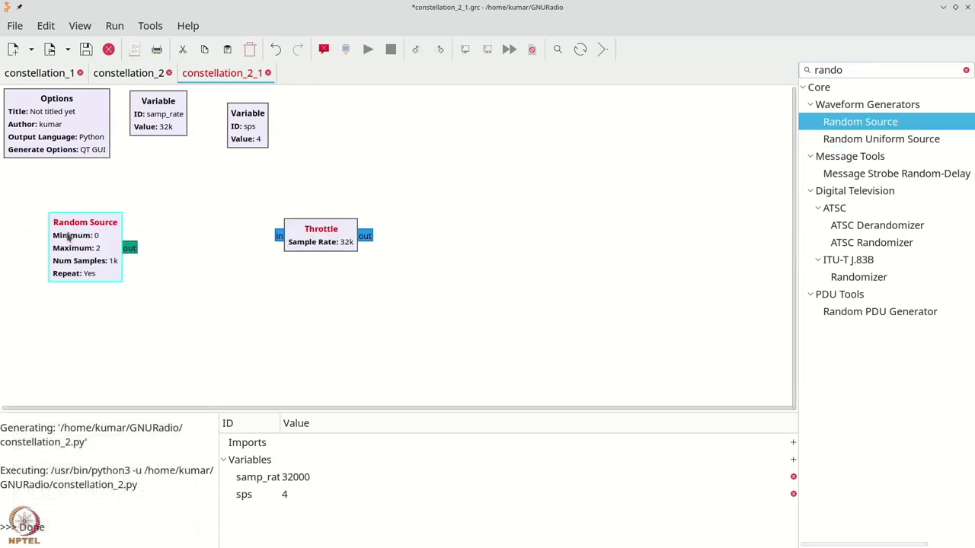
double_click(66, 235)
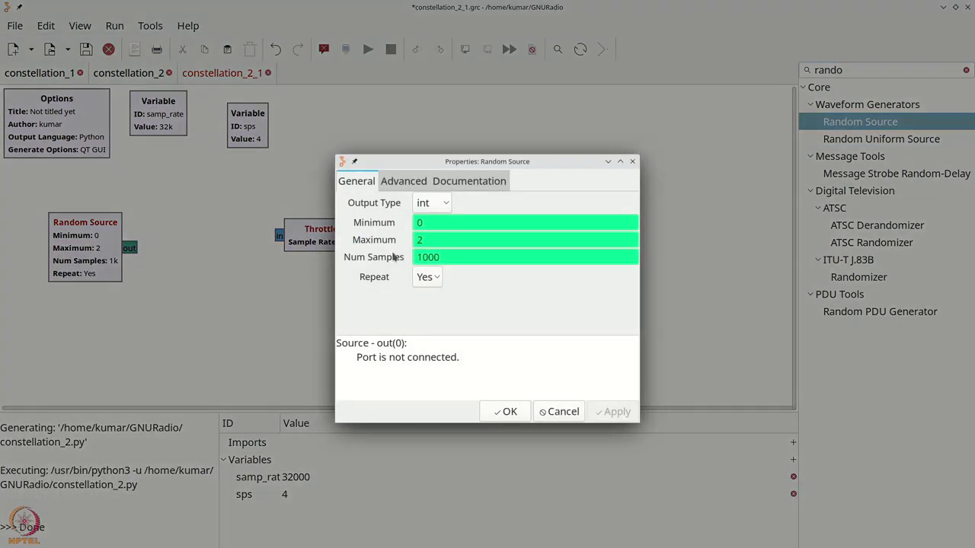
click(431, 203)
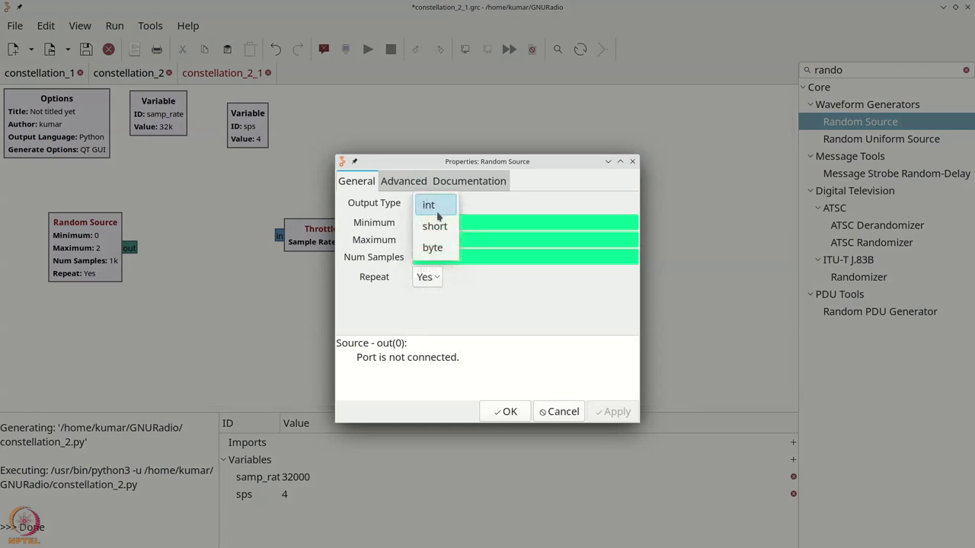
click(426, 255)
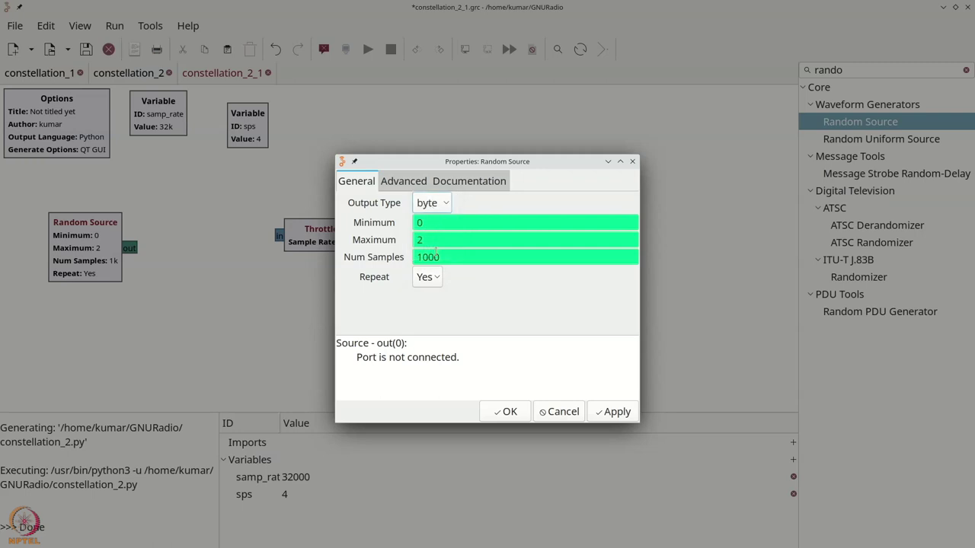
click(508, 412)
drag(77, 240, 66, 232)
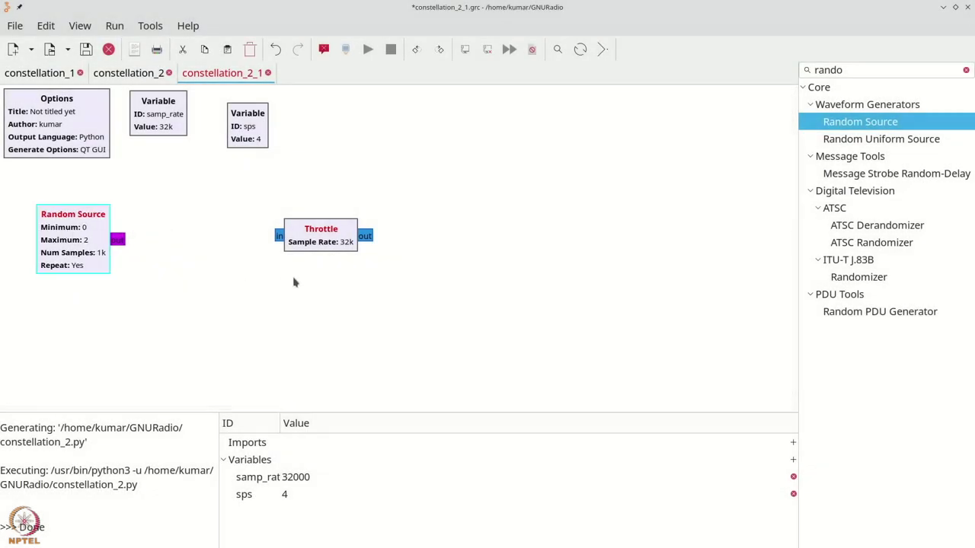
- Add a Constellation Object below the Random Source and set its ID to myconst
key(ctrl+f)
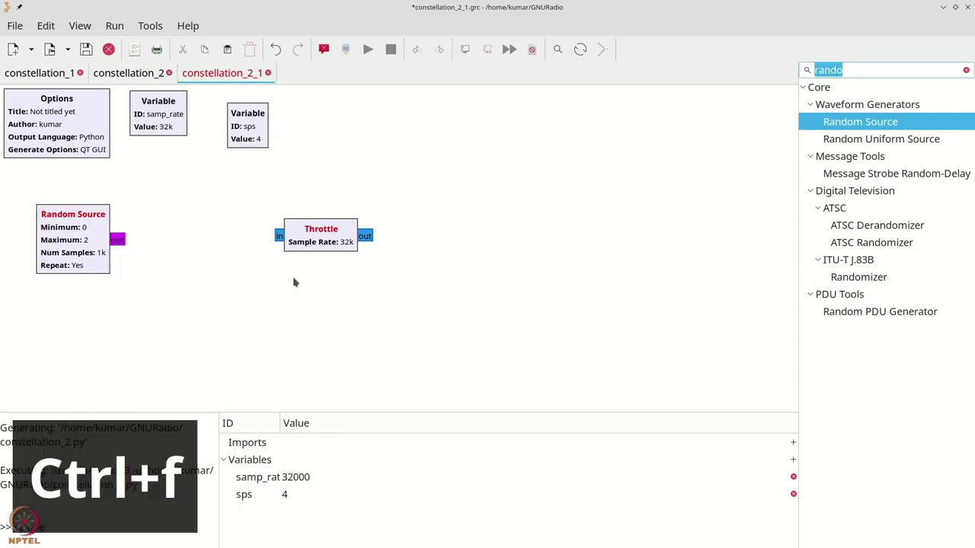
text(conste)
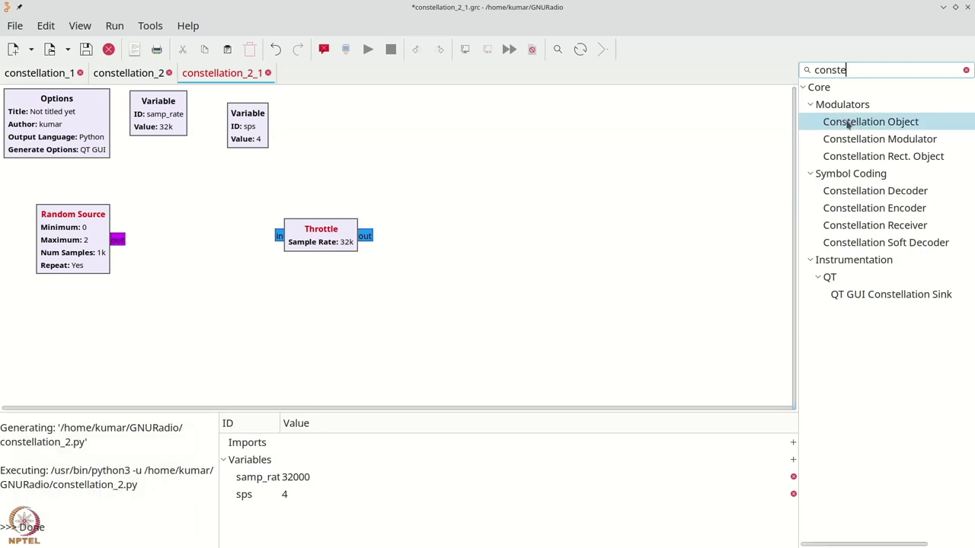
drag(838, 123, 78, 302)
double_click(68, 314)
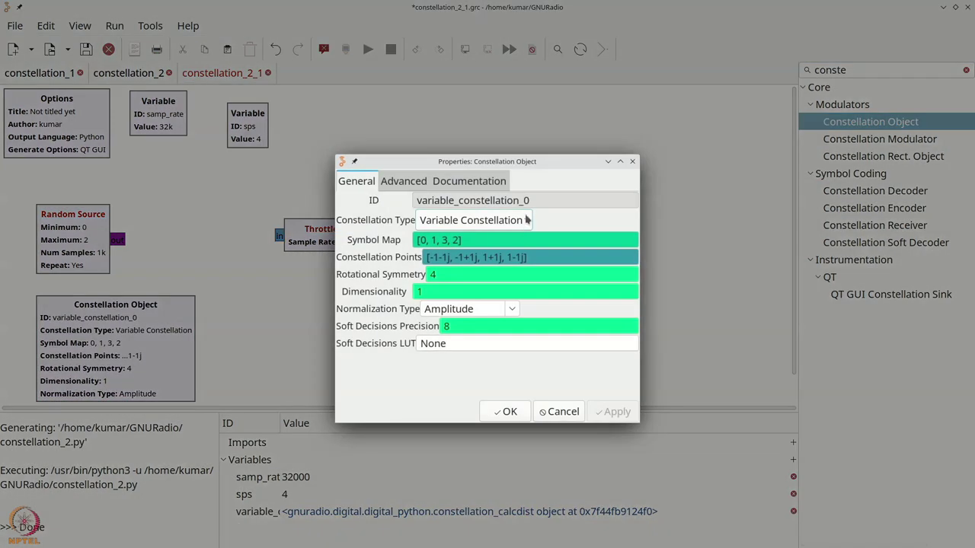
text(my)
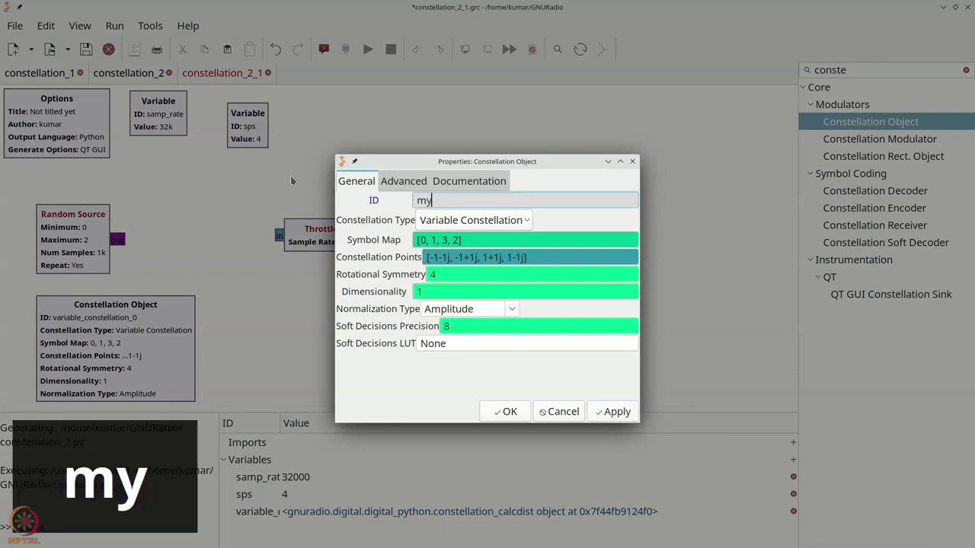
text(const)
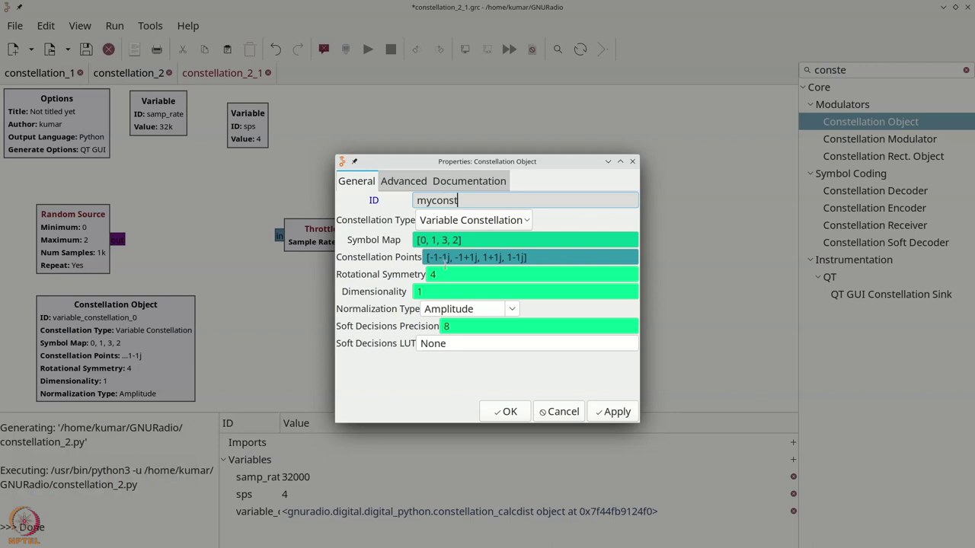
click(506, 411)
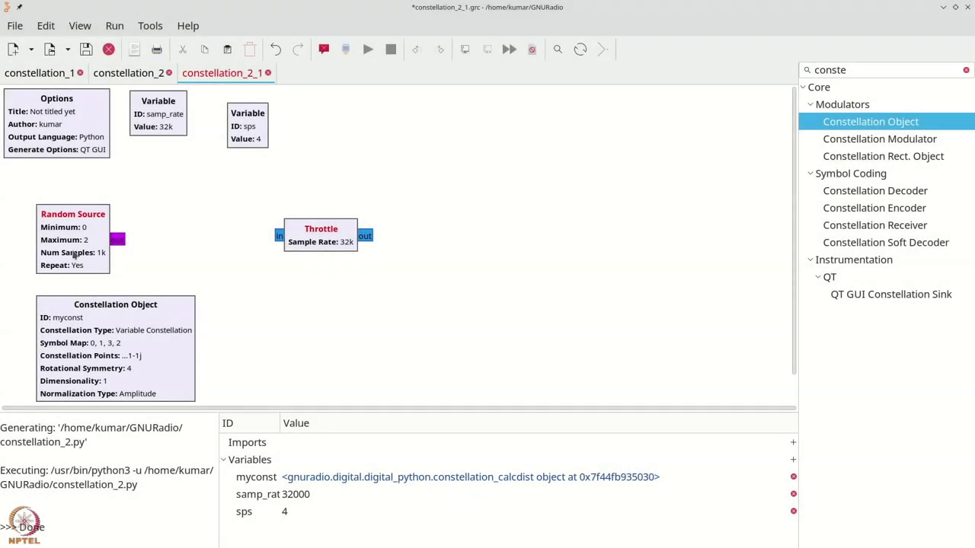
- Set the Random Source's maximum to 4
double_click(76, 257)
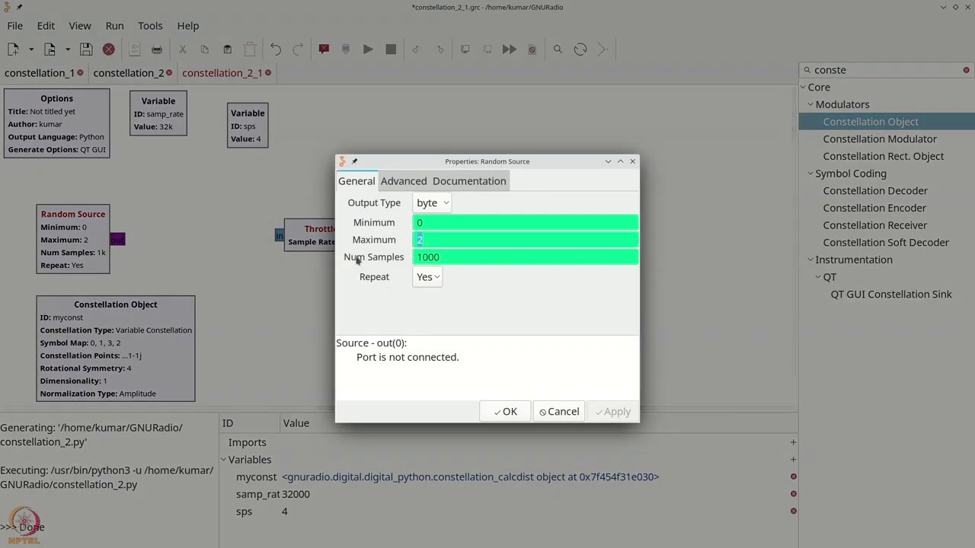
text(4)
click(505, 411)
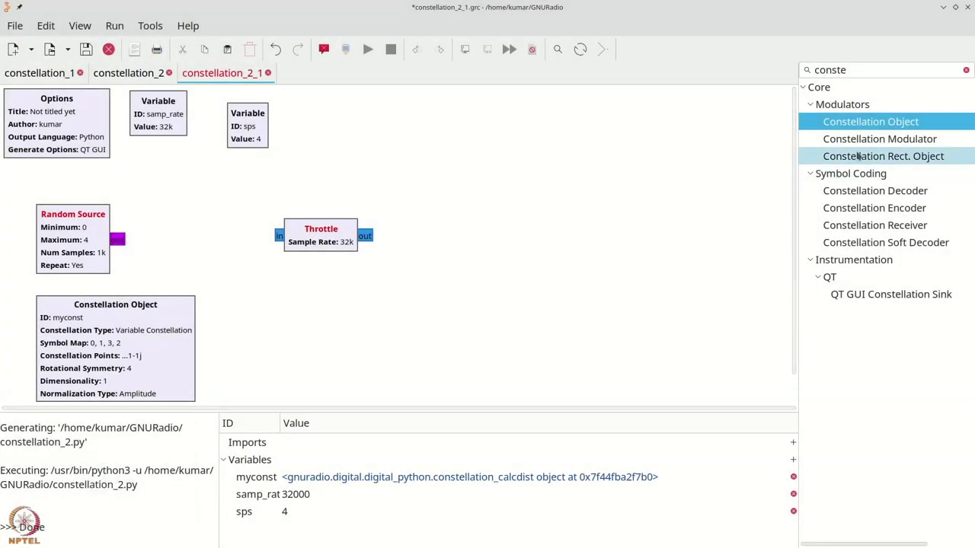
- Insert a Constellation Modulator between the Random Source and the Throttle and connect the three blocks in series
key(ctrl+f)
text(constell)
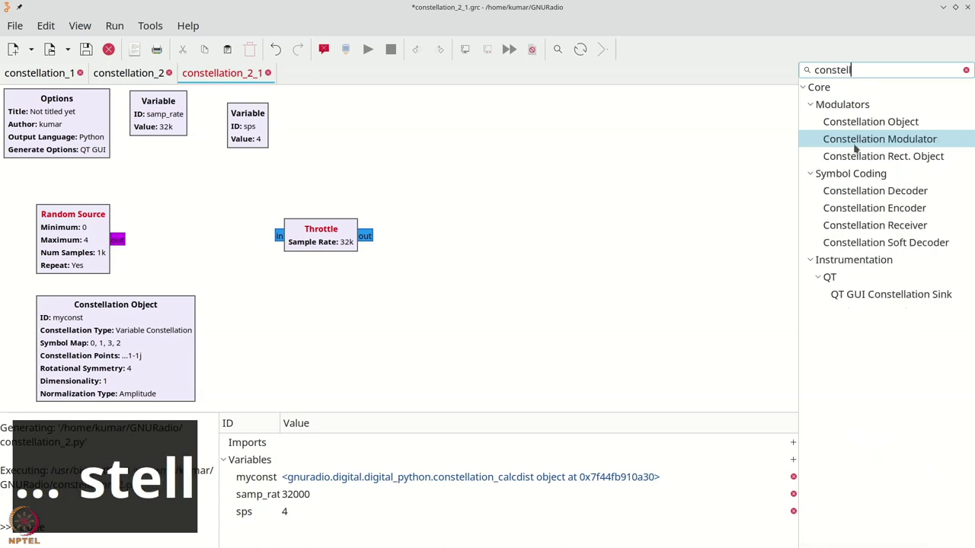
drag(855, 150, 158, 229)
drag(333, 246, 348, 246)
drag(199, 263, 183, 245)
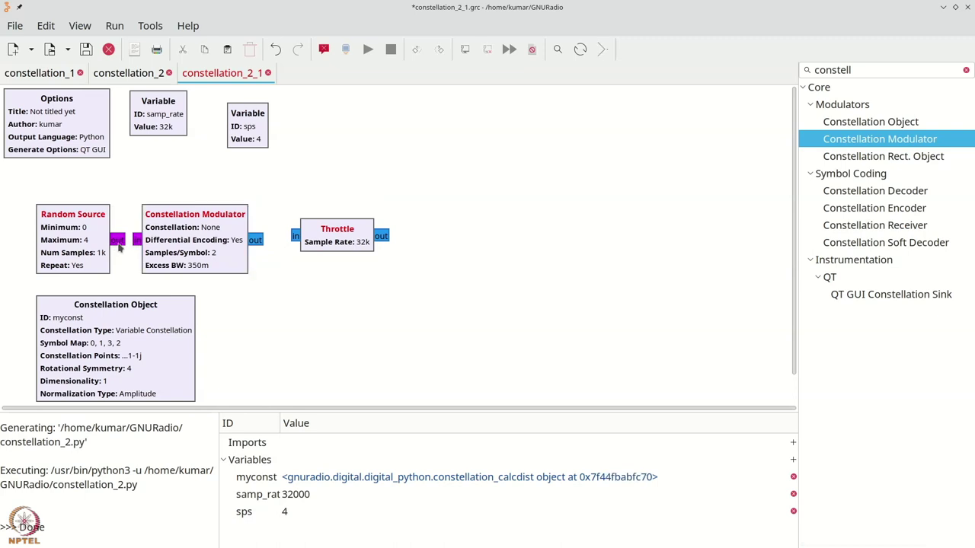
click(122, 240)
click(136, 240)
click(294, 239)
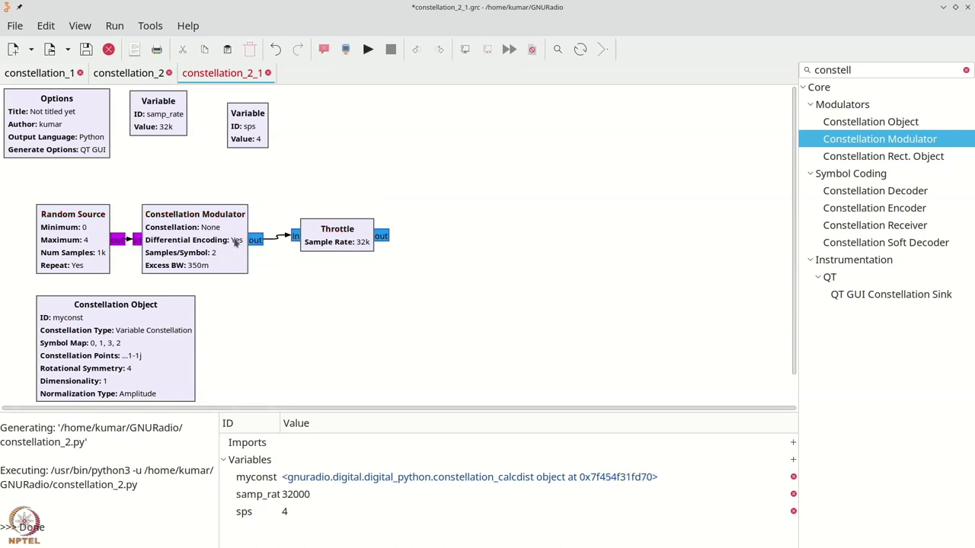
- Configure the Constellation Modulator with constellation myconst, differential encoding No and samples per symbol sps
double_click(217, 244)
click(484, 204)
text(myconst)
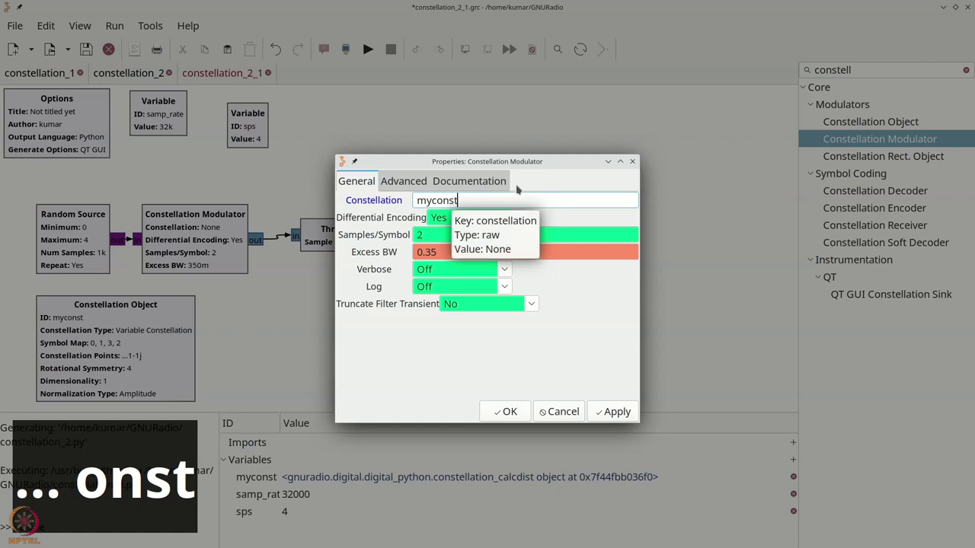
click(516, 218)
click(481, 260)
click(482, 260)
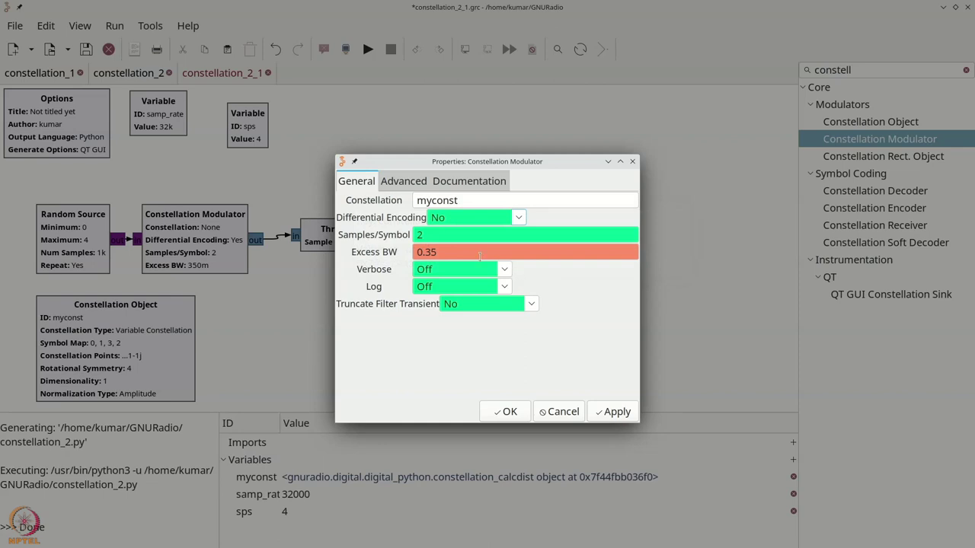
double_click(448, 234)
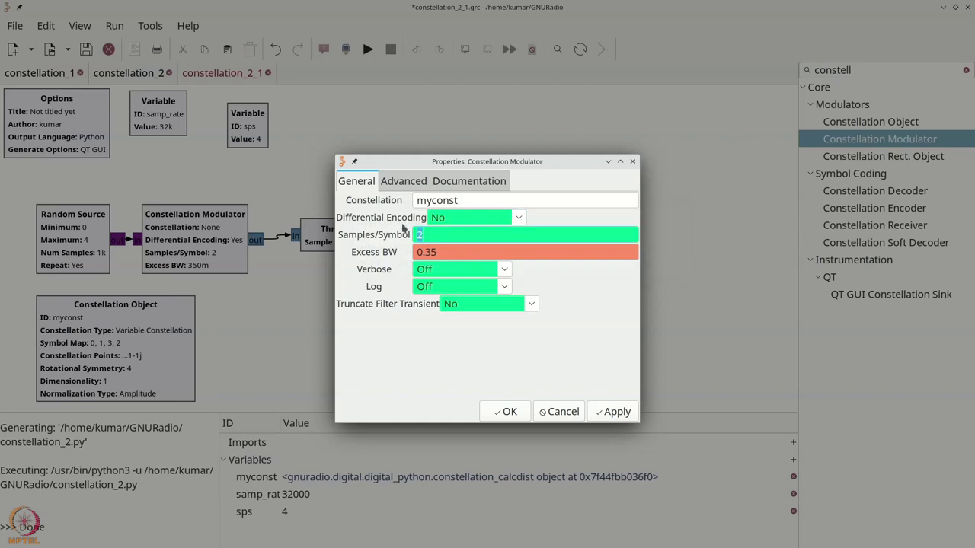
text(sps)
click(525, 412)
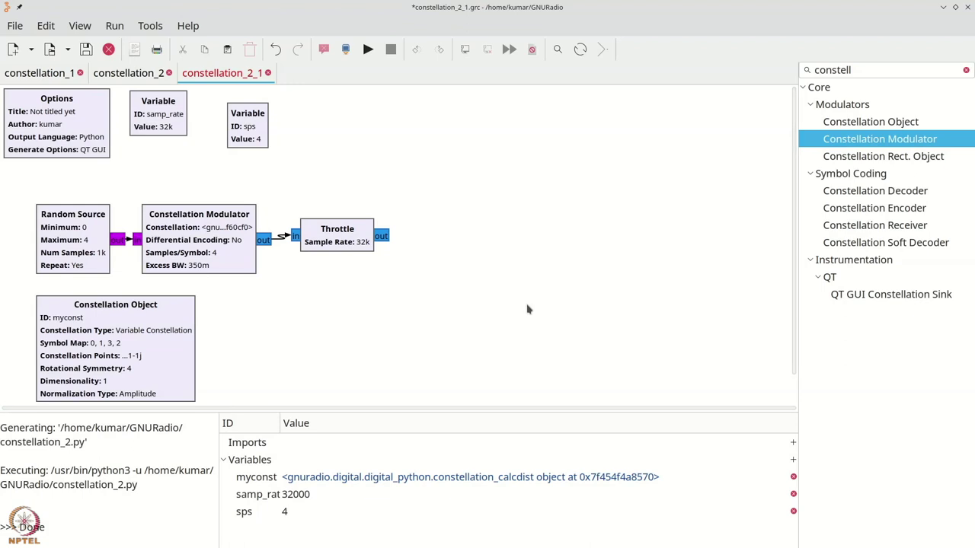
- Add a QT GUI Time Sink after the Throttle and connect it to the Throttle's output
key(ctrl+f)
text(ti)
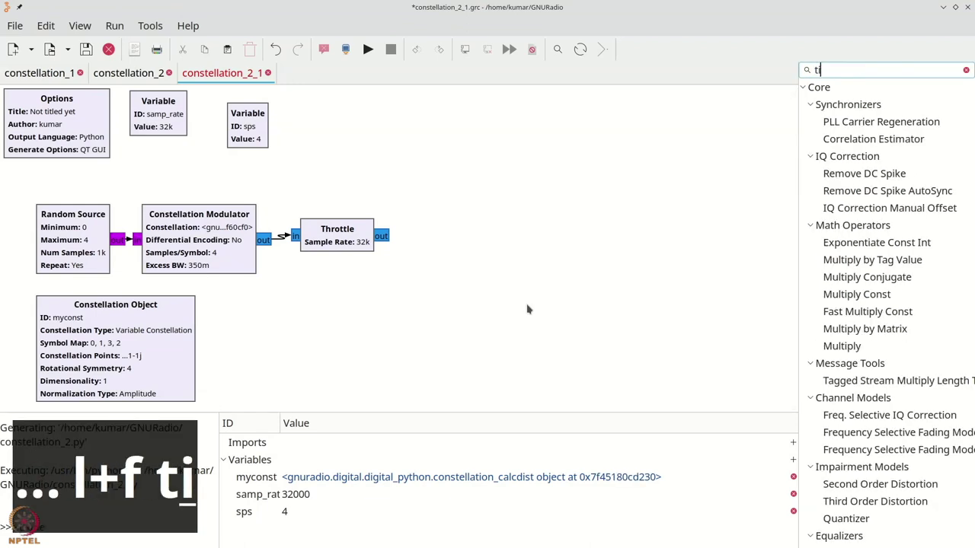
text(me)
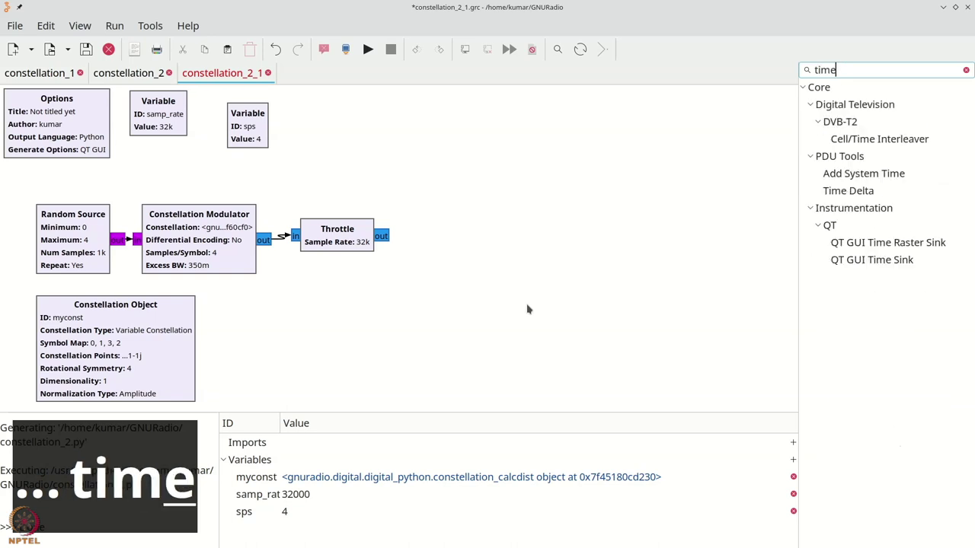
drag(838, 260, 419, 240)
click(383, 237)
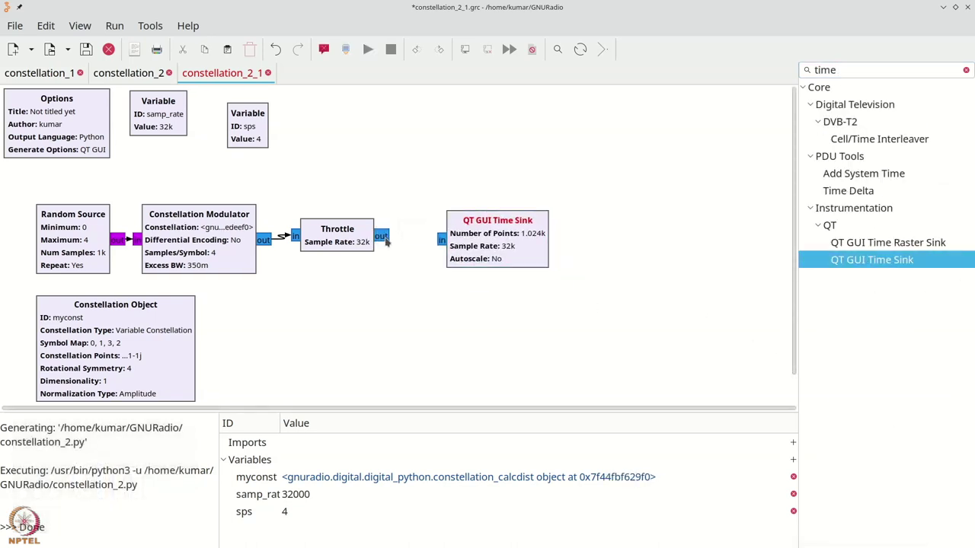
click(442, 240)
- Run the flowgraph, examine the modulated signal in the time plot, and close the plot window
click(368, 48)
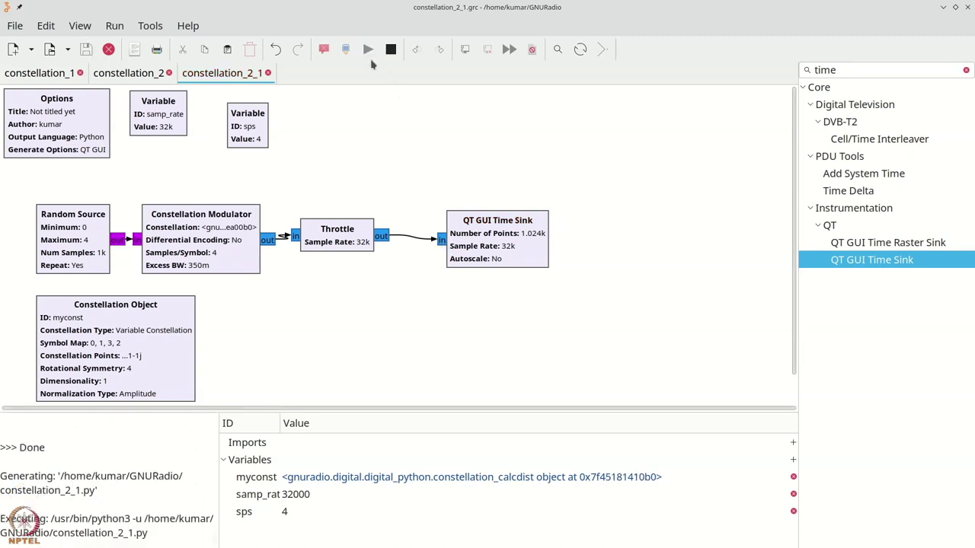
click(579, 206)
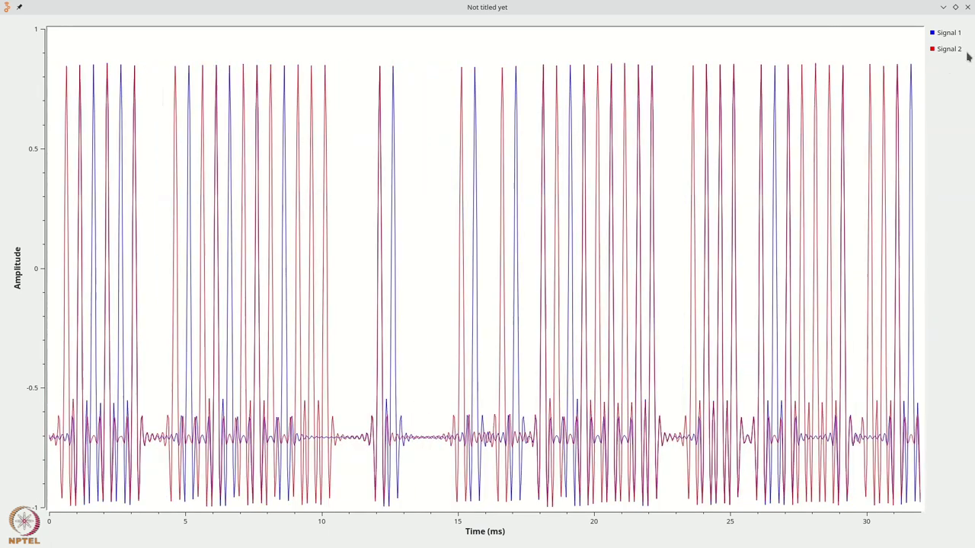
click(967, 6)
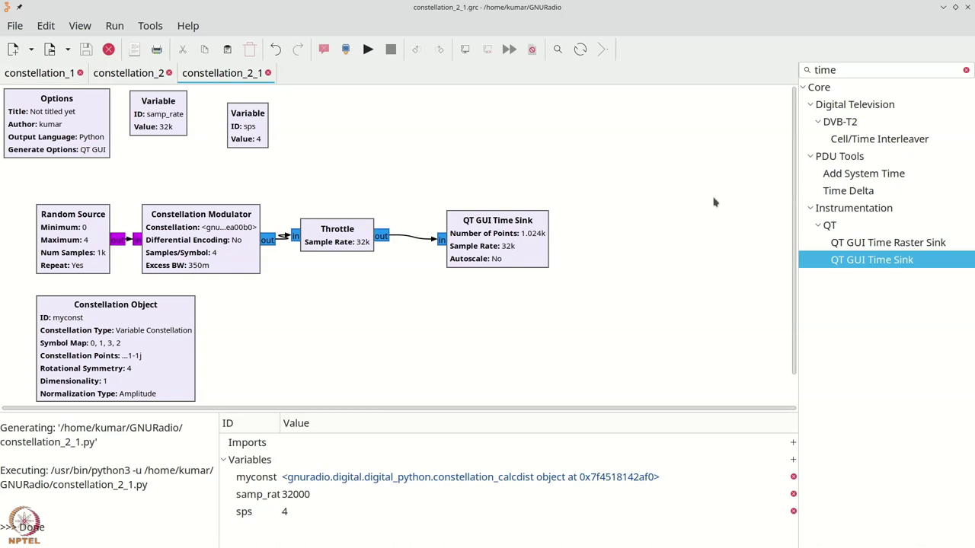
key(ctrl+f)
text(constella)
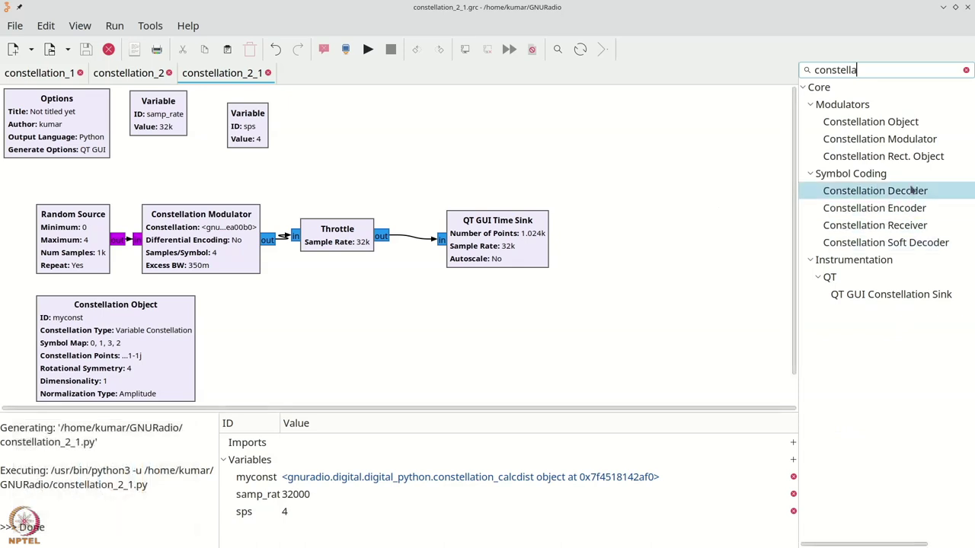
mouse_move(887, 237)
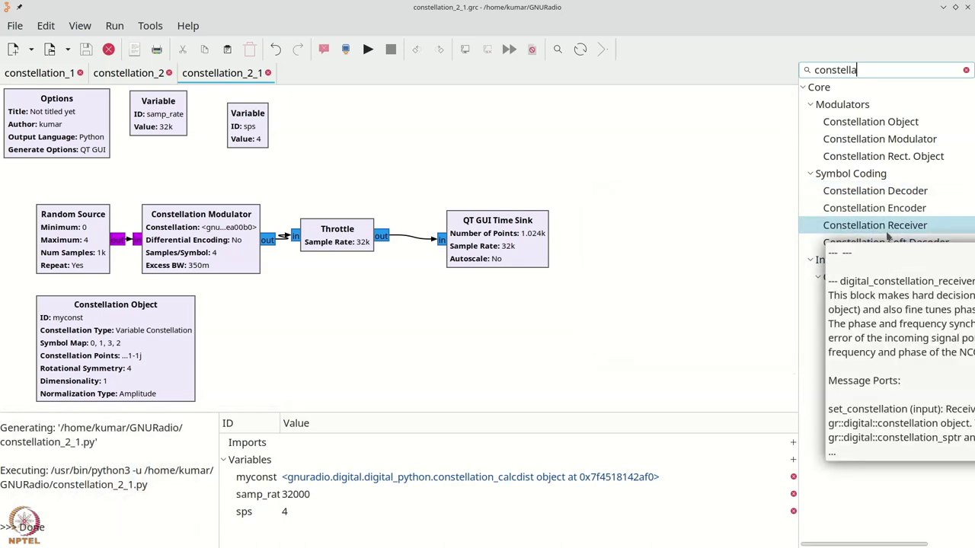
drag(888, 229, 537, 158)
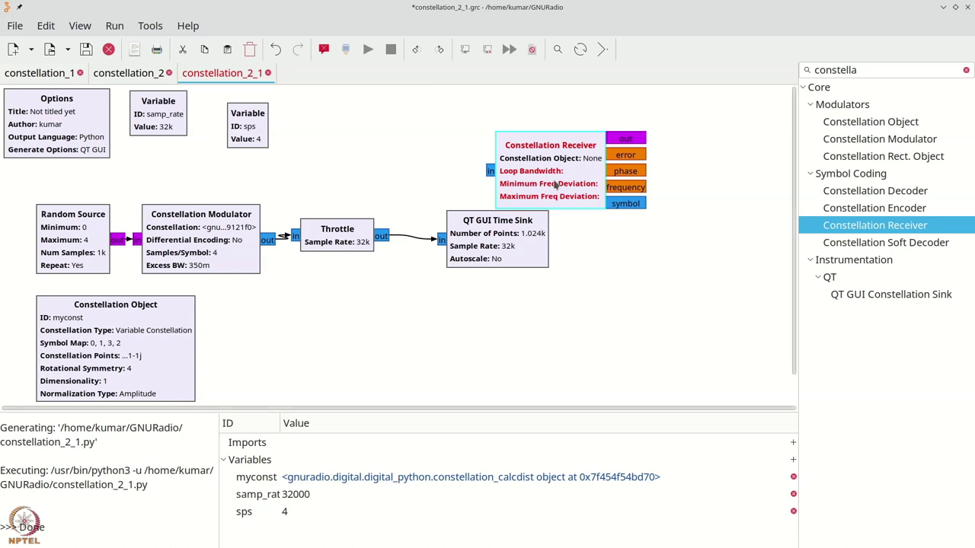
key(Delete)
- Delete the QT GUI Time Sink and align the Throttle with the Constellation Modulator's output
drag(510, 244, 529, 212)
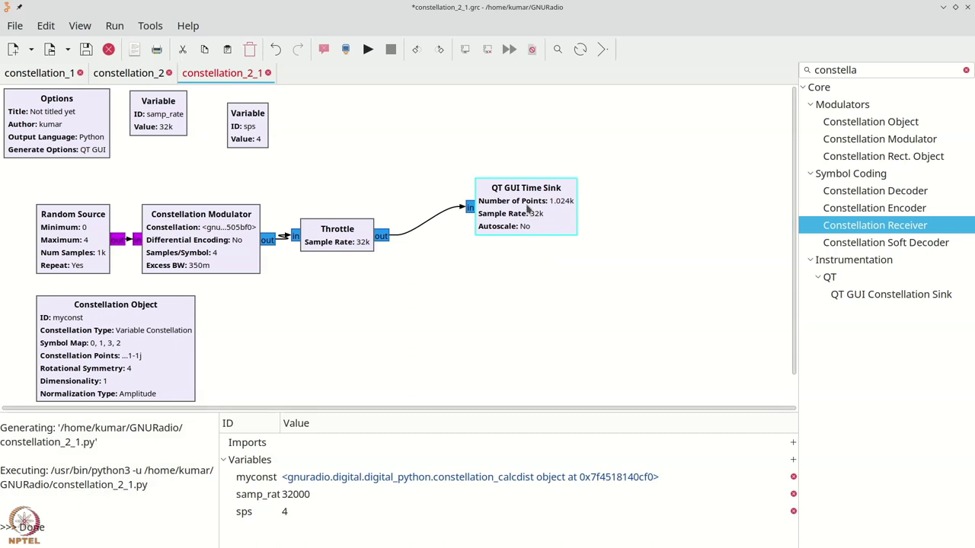
key(Delete)
drag(331, 237, 335, 240)
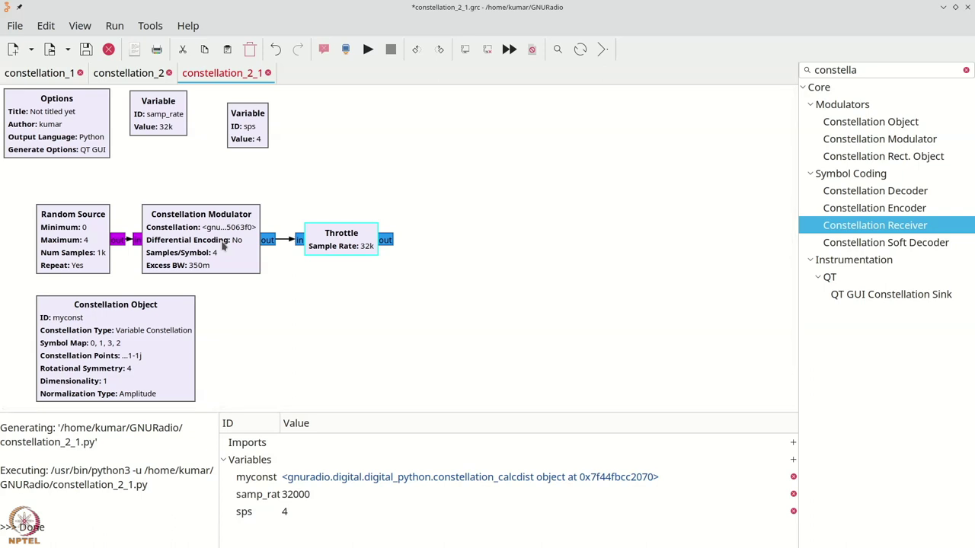
- Add a Decimating FIR Filter to the flowgraph, above and to the right of the Throttle
key(ctrl+f)
text(decim)
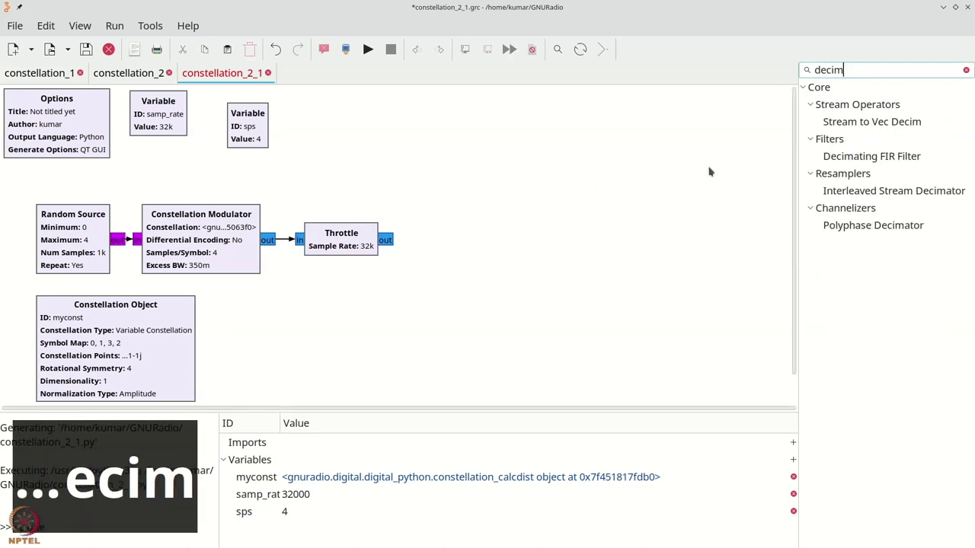
drag(871, 156, 449, 152)
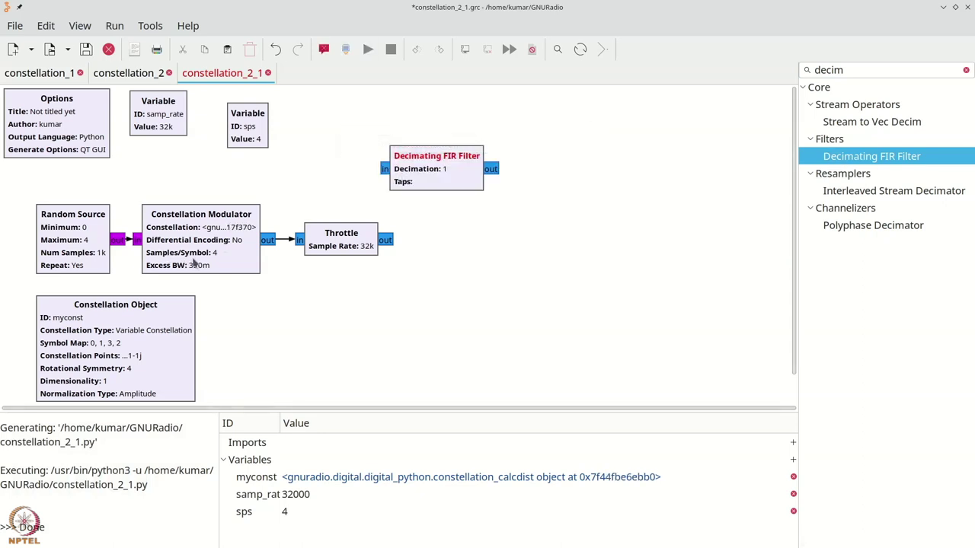
drag(436, 175, 473, 165)
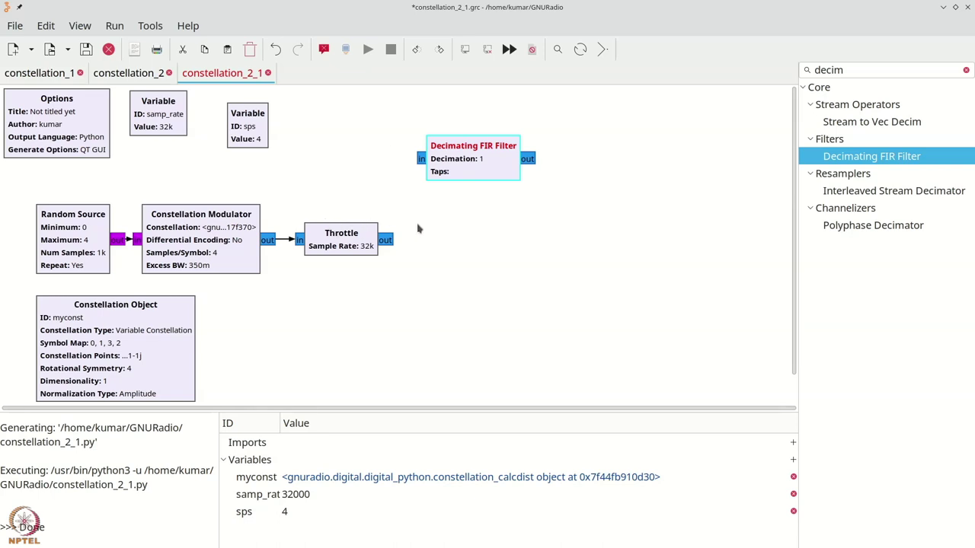
- Add a Variable block with ID excess_bw and value 0.35 beside the sps variable
key(ctrl+f)
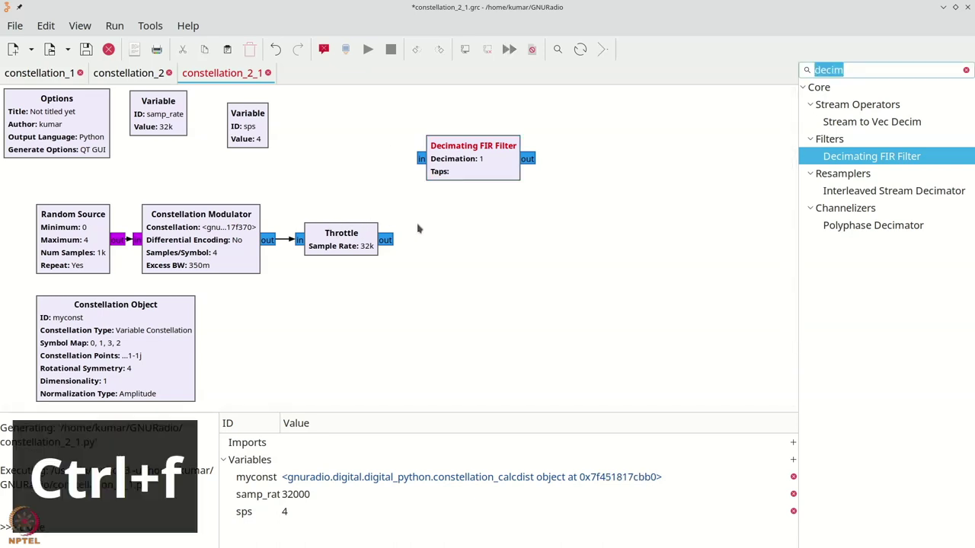
text(varia)
drag(842, 138, 336, 123)
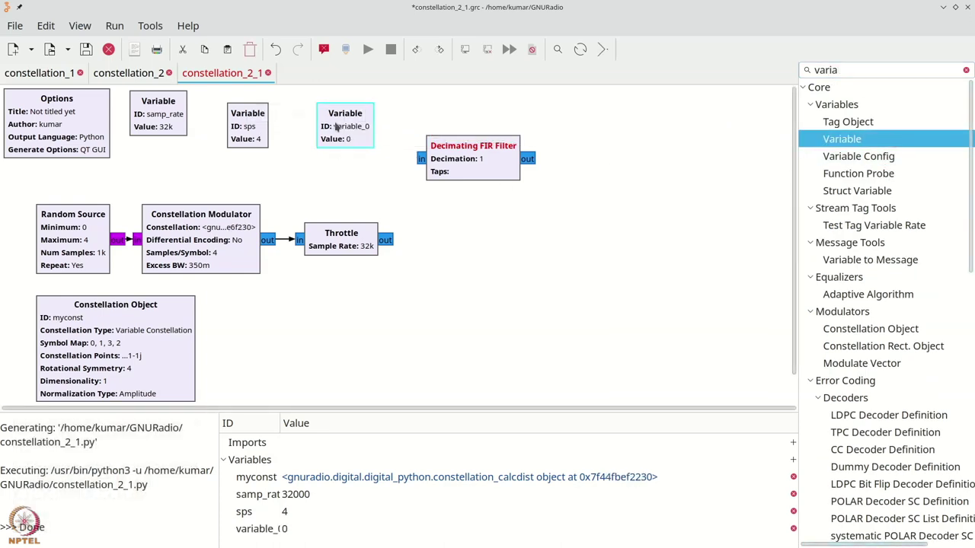
double_click(336, 123)
text(e)
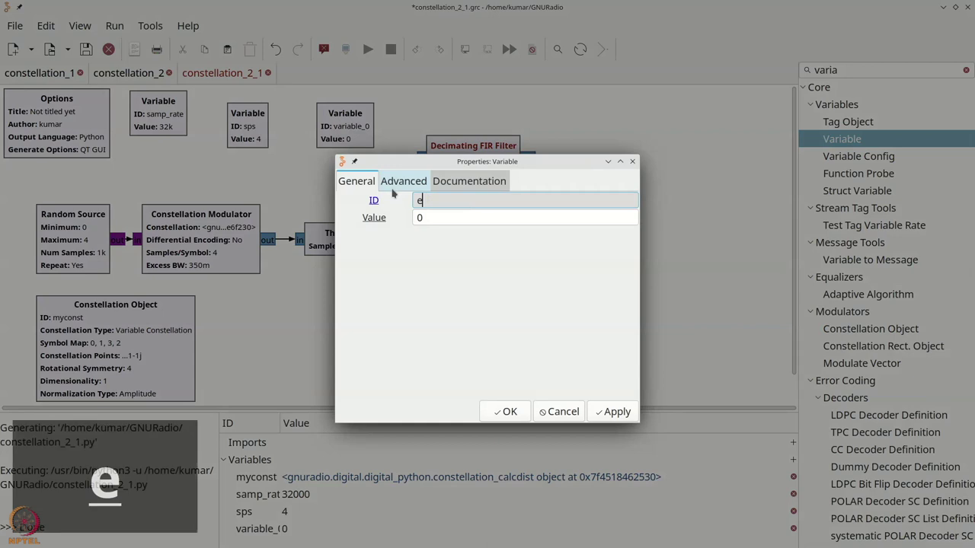
text(xcess_bw)
key(Tab)
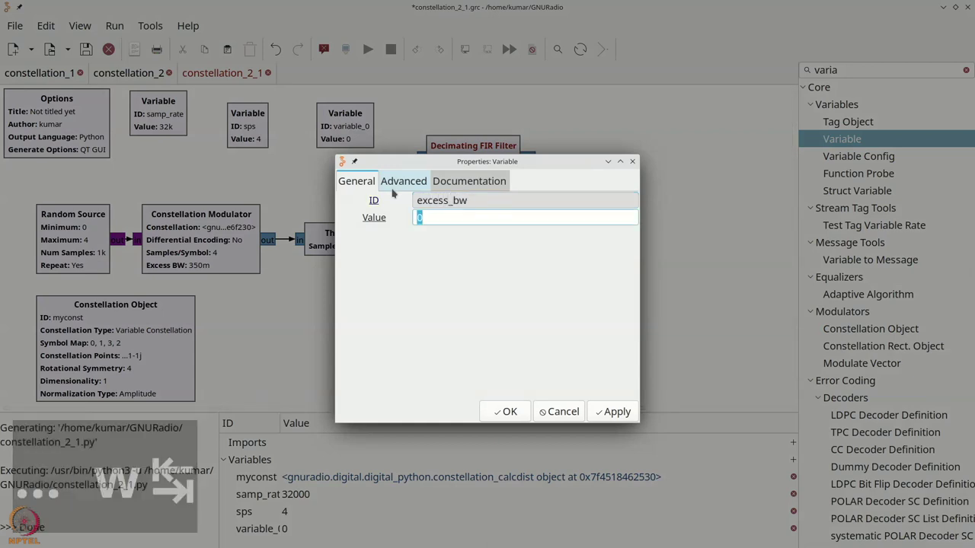
text(0.35)
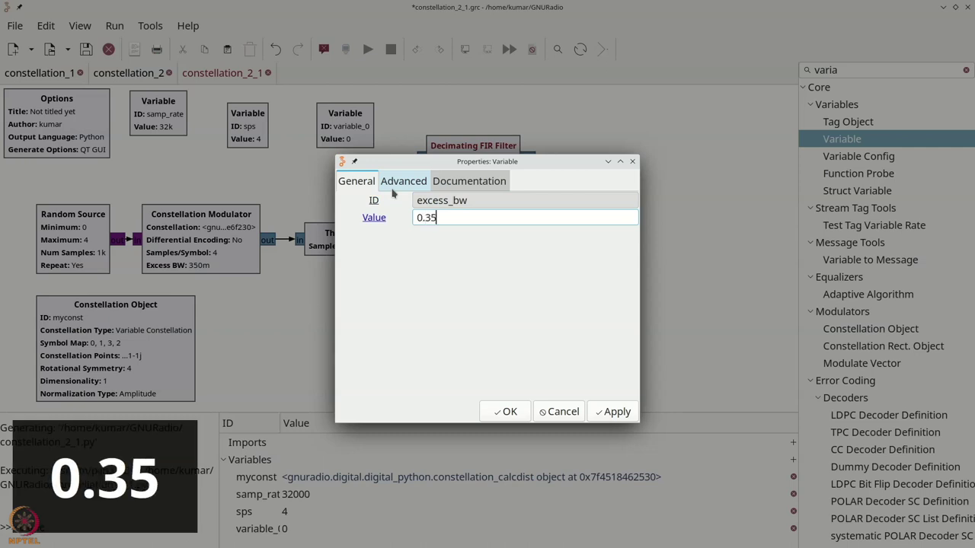
key(alt+p)
key(alt+o)
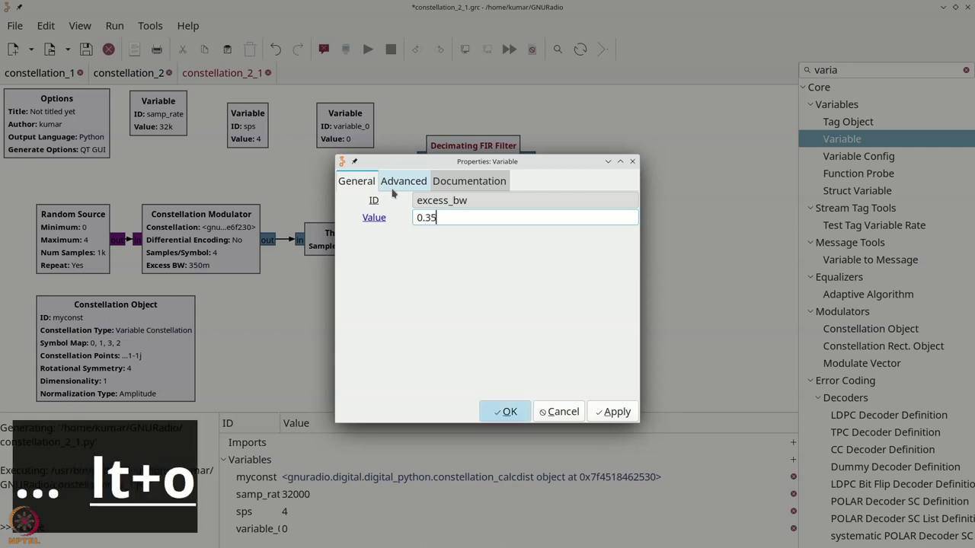
- Set the Constellation Modulator's Excess BW to the variable excess_bw
double_click(221, 245)
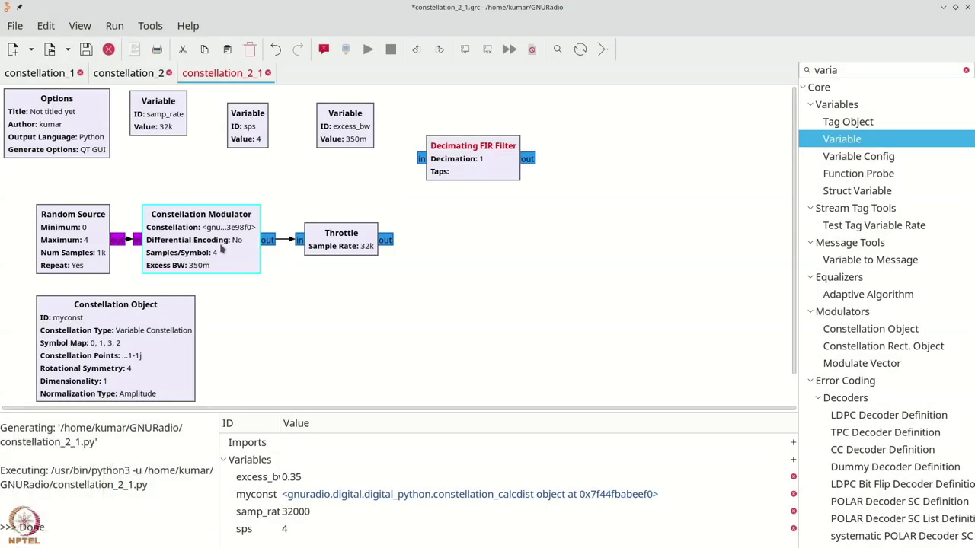
drag(431, 252, 345, 253)
text(ex)
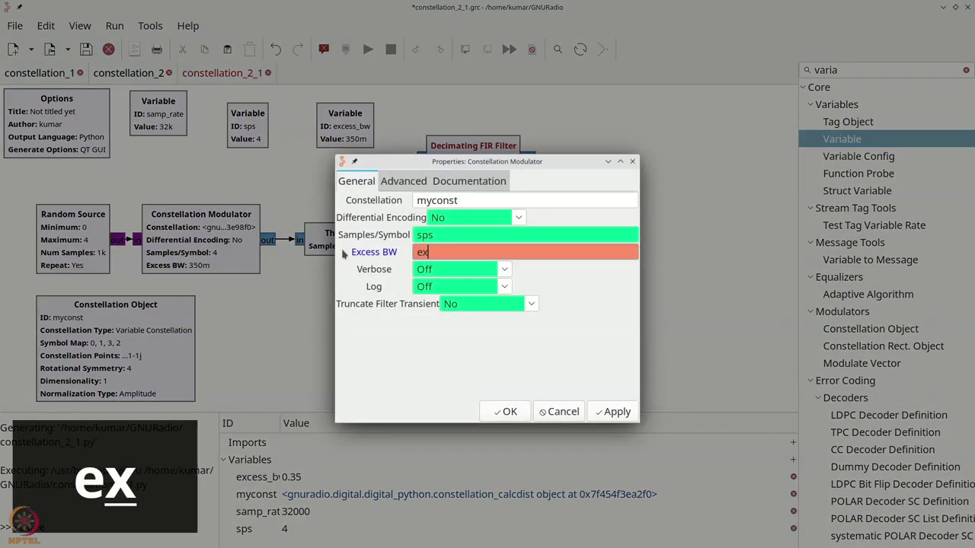
text(cess_bw)
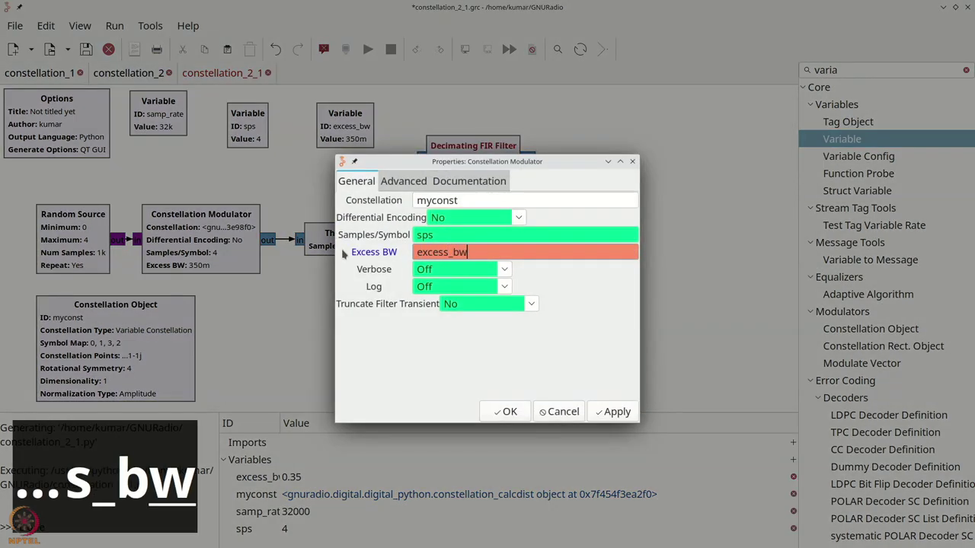
click(523, 409)
- Set the Decimating FIR Filter's decimation to sps and taps to rrc_taps, and align the block with the Throttle's output
double_click(480, 156)
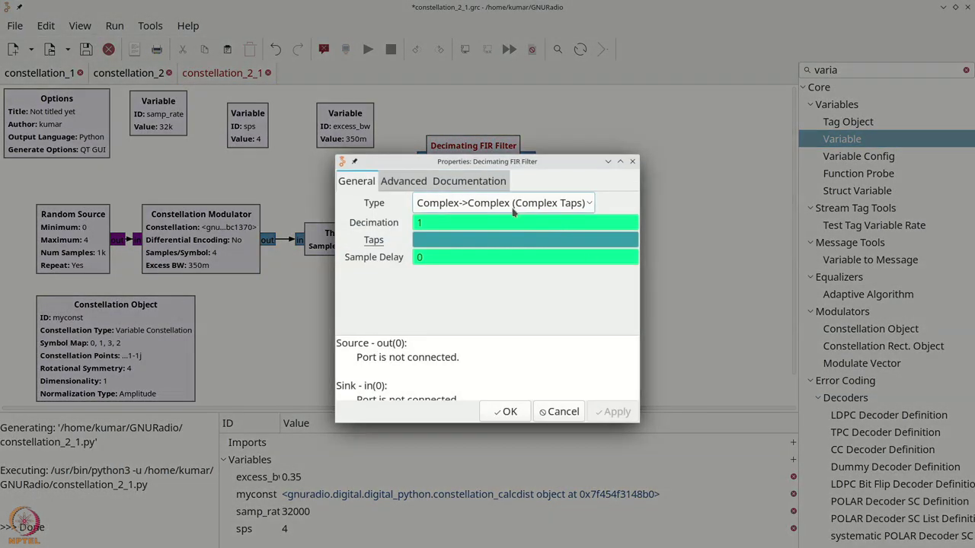
click(513, 204)
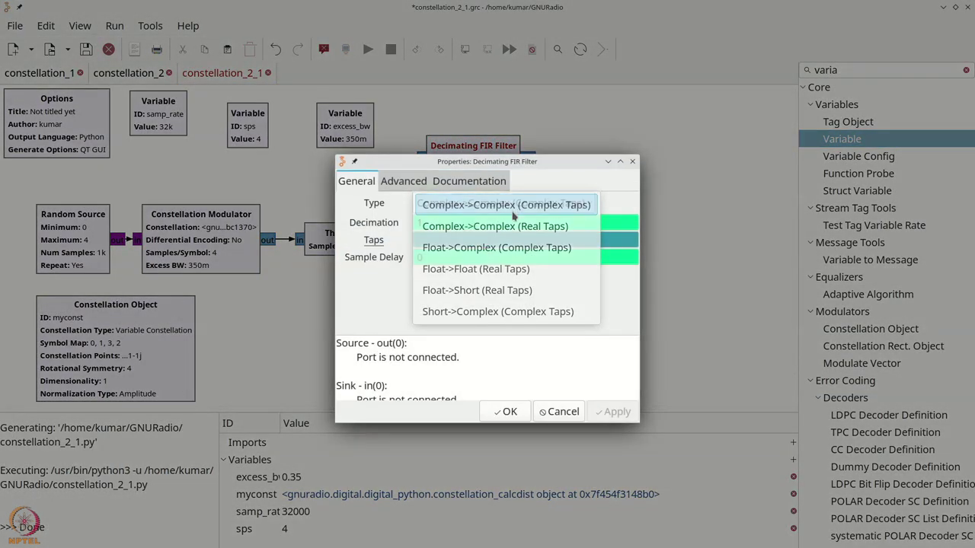
click(513, 213)
double_click(404, 221)
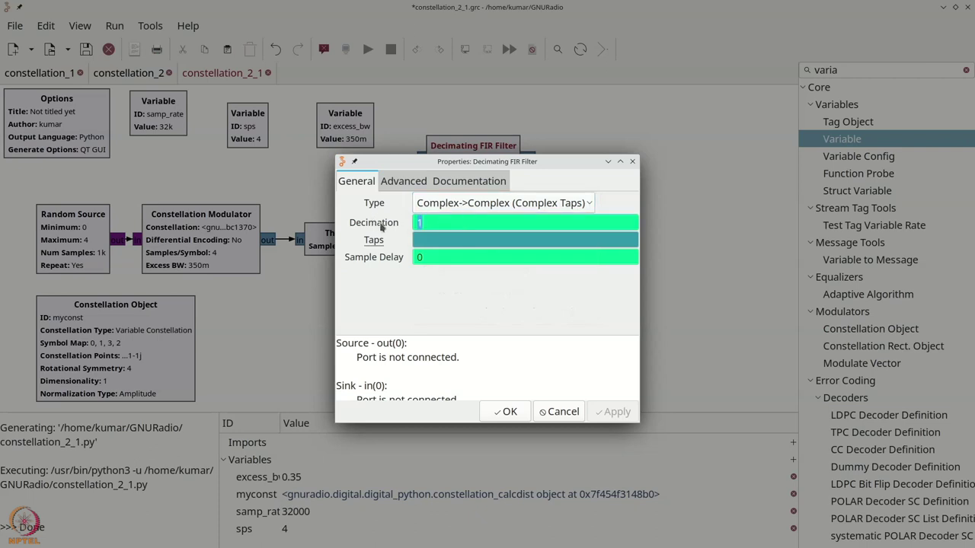
text(sps)
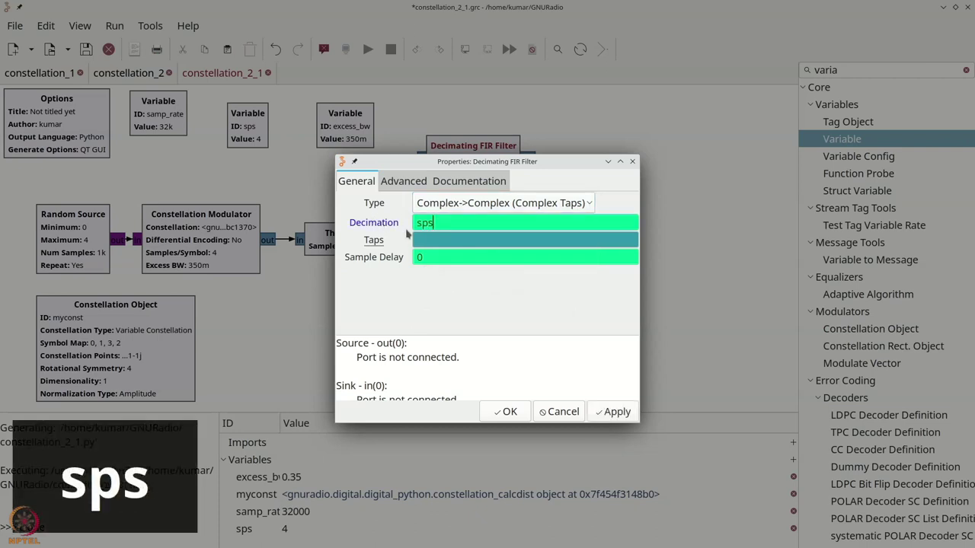
key(Tab)
text(rrc_taps)
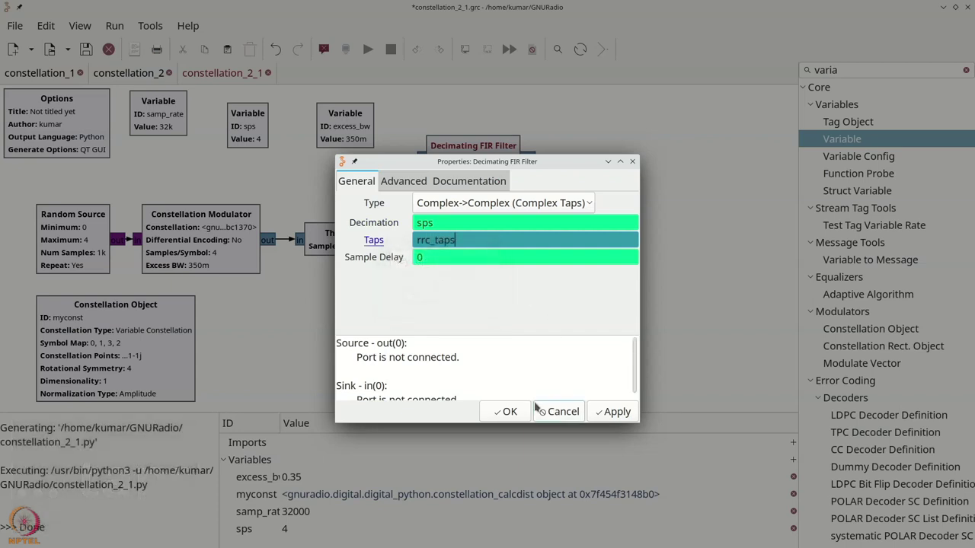
click(508, 411)
drag(467, 166, 468, 237)
- Add an RRC Filter Taps block beside the excess_bw variable and set its ID to rrc_taps
key(ctrl+f)
text(rr)
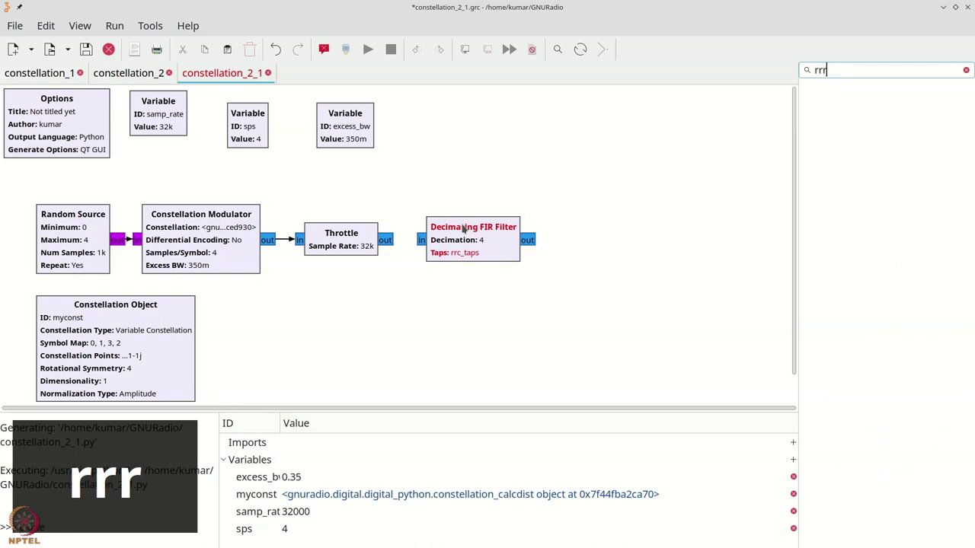
text(c)
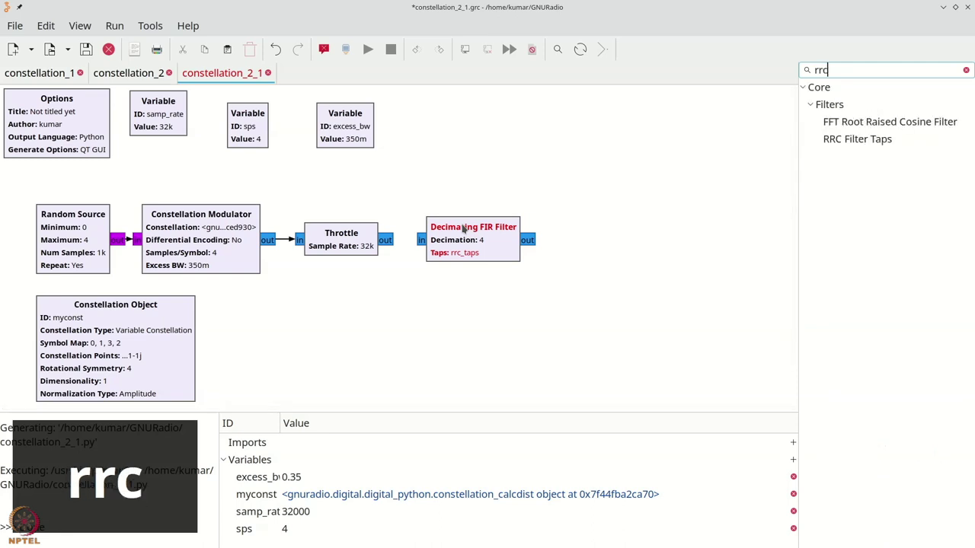
drag(845, 139, 401, 101)
double_click(404, 103)
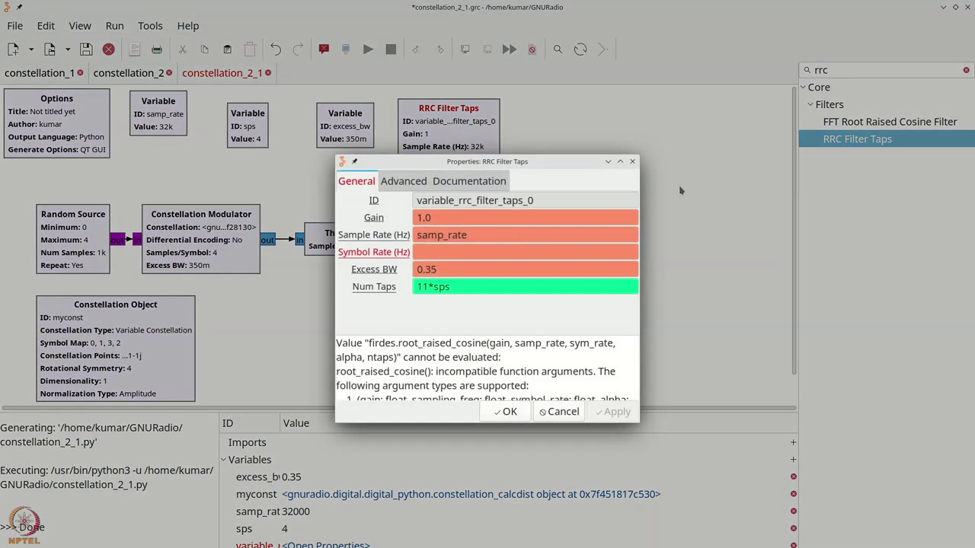
drag(537, 200, 335, 200)
text(rrc_taps)
key(Tab)
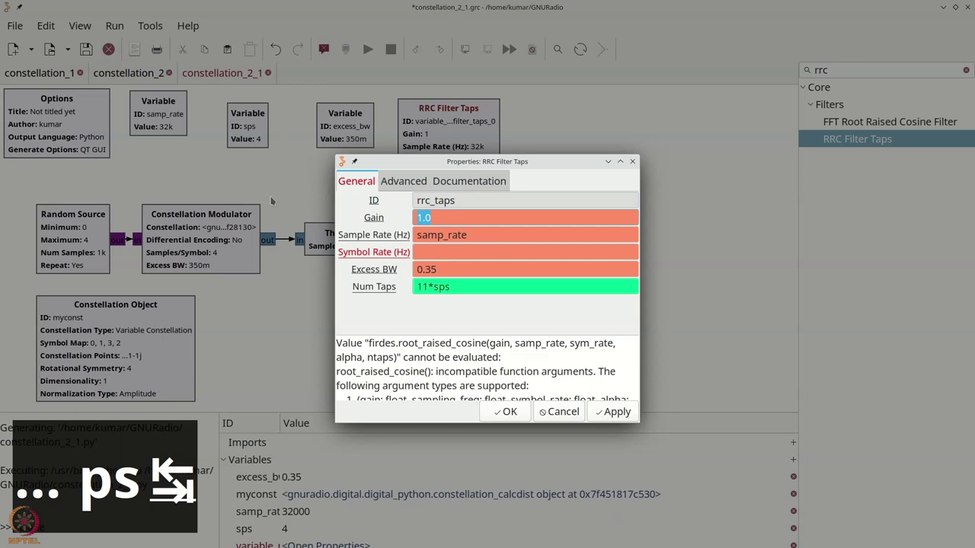
- Set the RRC filter taps' gain to sps**0.5, symbol rate to samp_rate // sps and Excess BW to excess_bw
text(sps*)
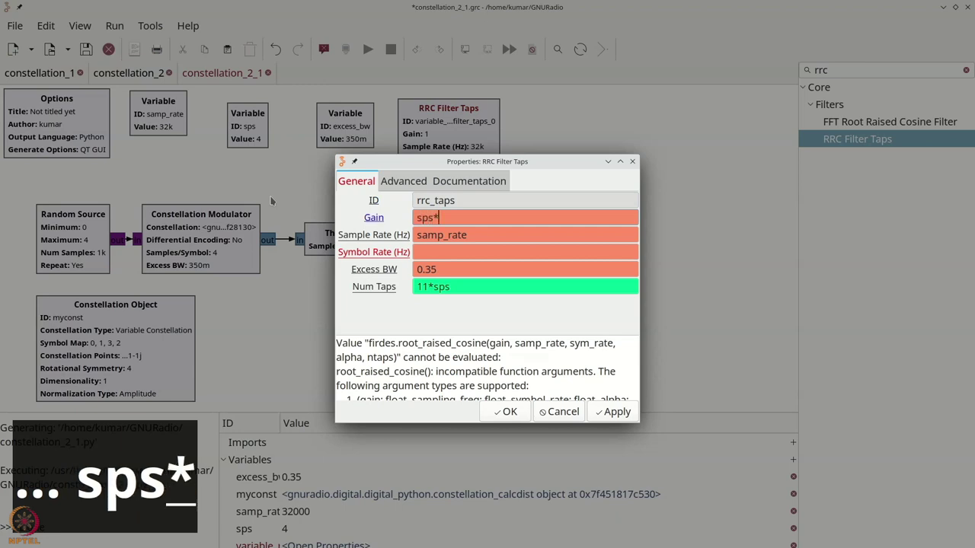
text(*0.5)
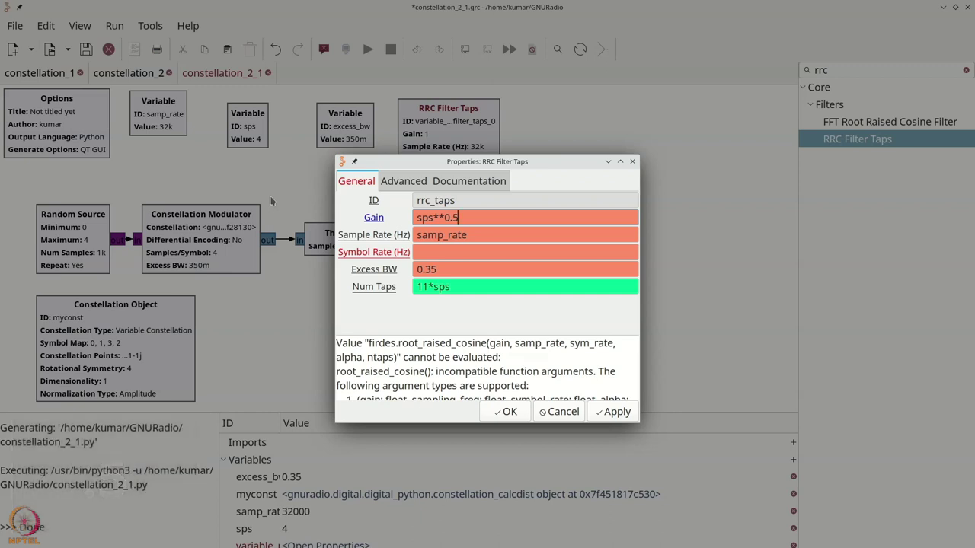
key(Tab)
key(Tab)
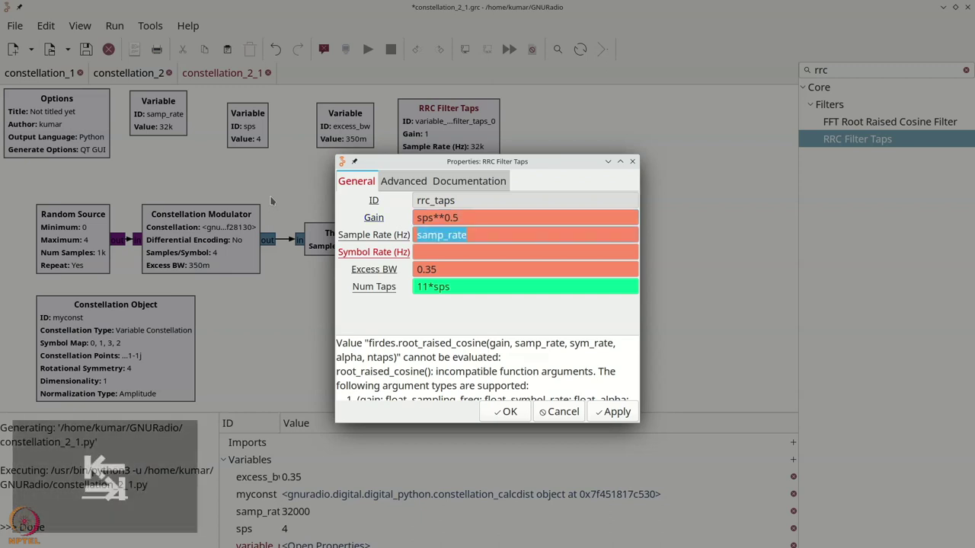
text(samp)
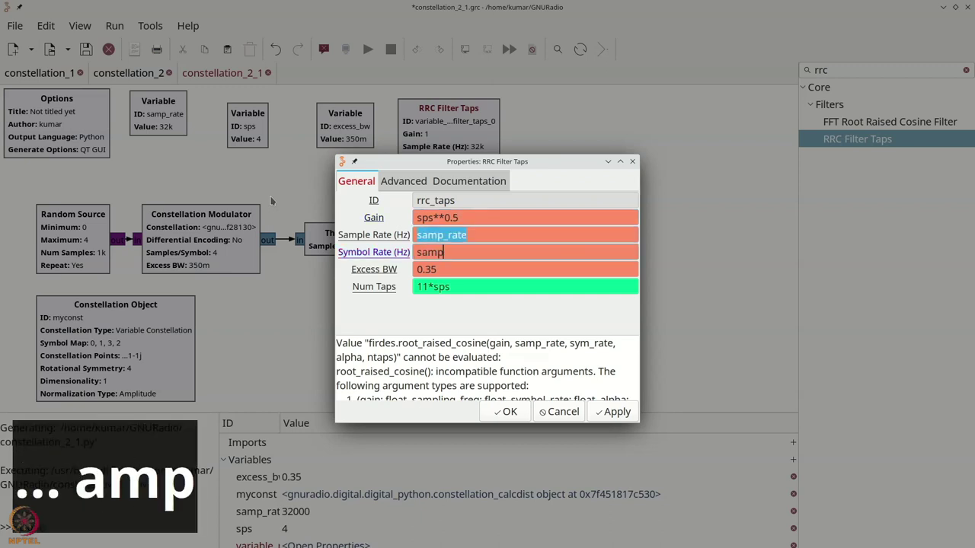
text(_rate // sps)
key(Tab)
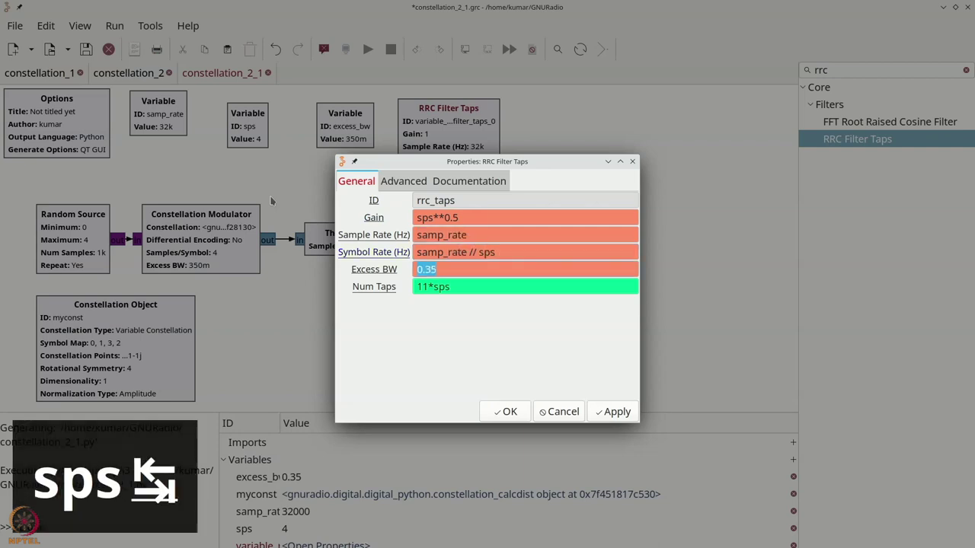
text(exce)
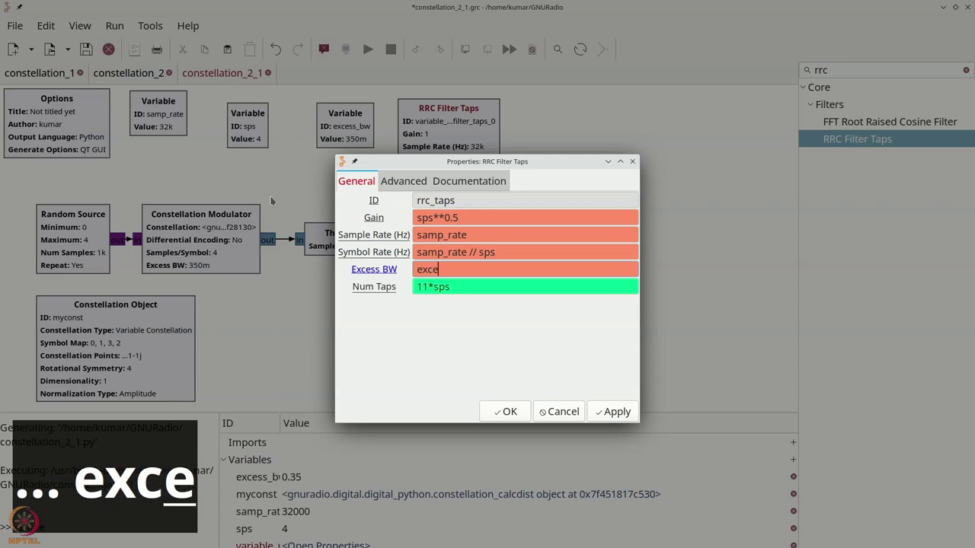
text(ss_bw)
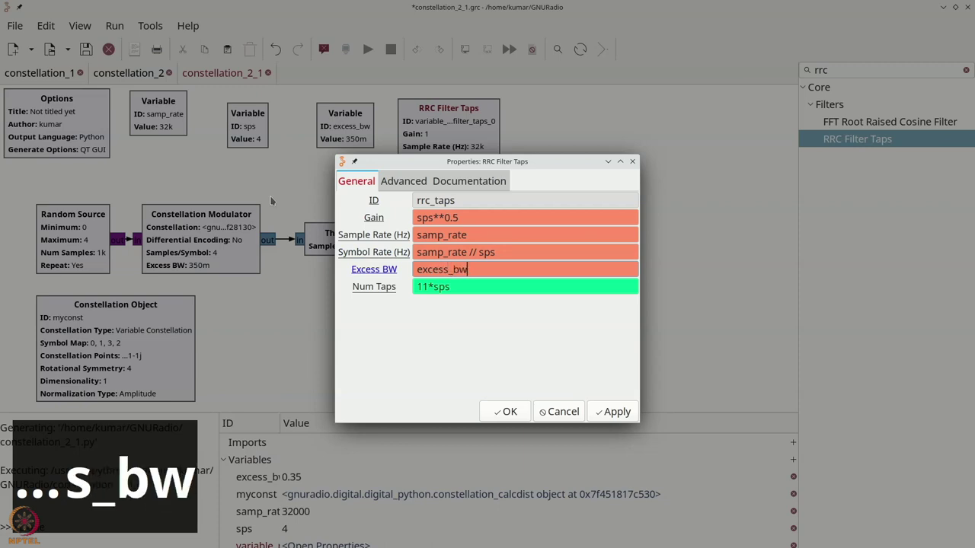
click(505, 411)
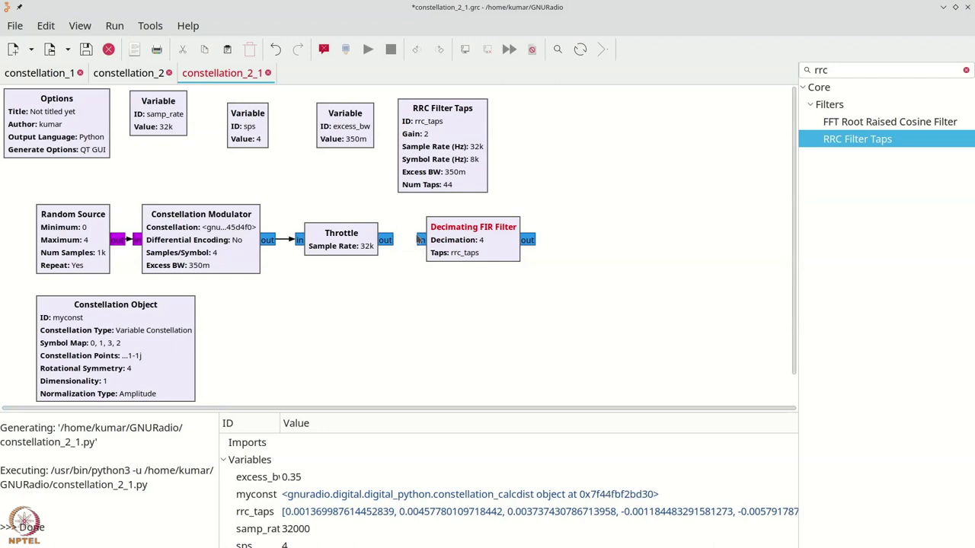
- Connect the Throttle to the Decimating FIR Filter and feed the filter's output into a new QT GUI Time Sink
drag(389, 242, 420, 240)
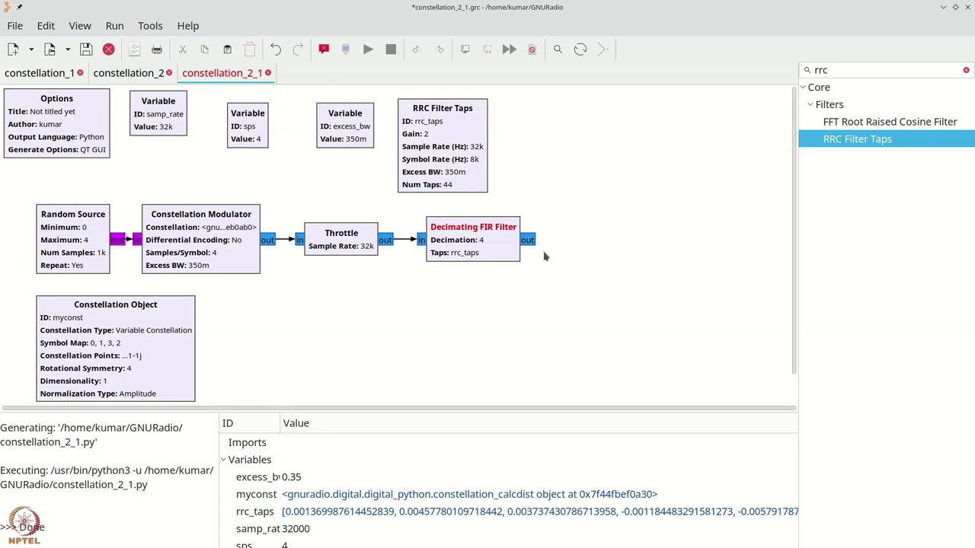
key(ctrl+f)
text(time)
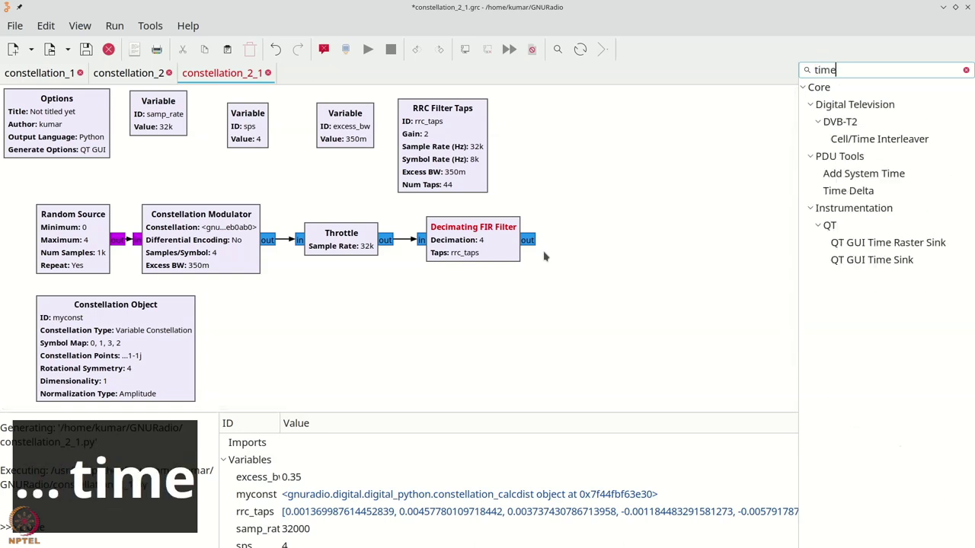
drag(940, 260, 562, 201)
click(550, 226)
- Add a QT GUI Constellation Sink below the QT GUI Time Sink
key(ctrl+f)
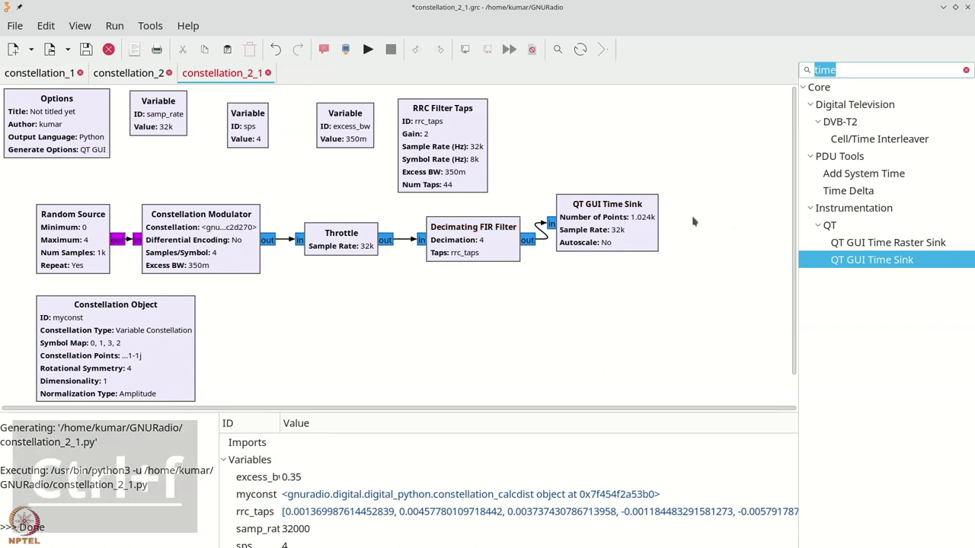
text(cons)
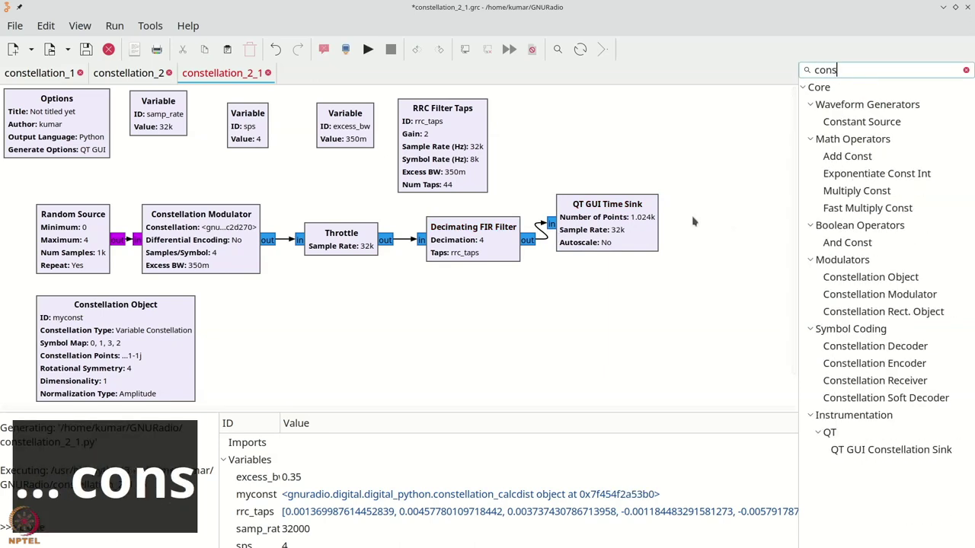
text(te)
drag(891, 294, 561, 314)
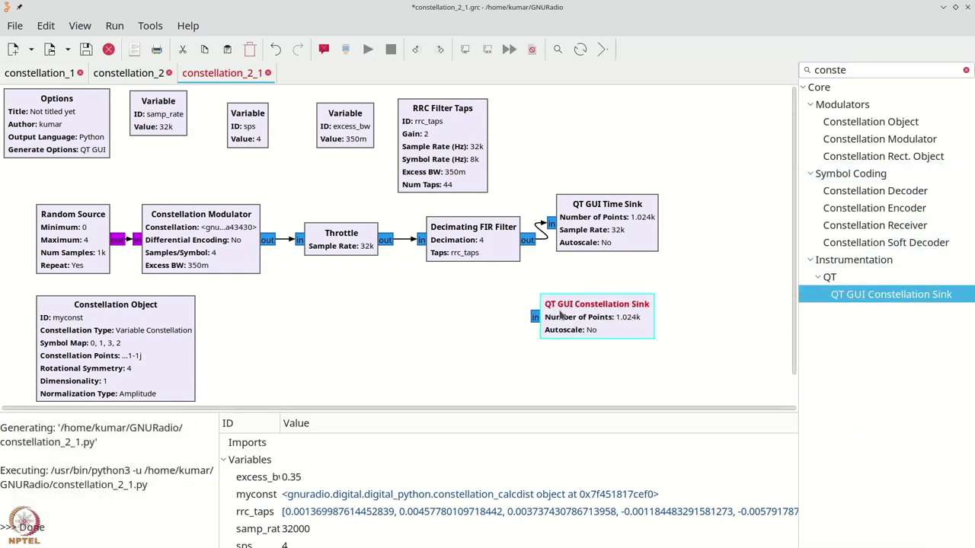
- Configure the Constellation Sink with Grid Yes, Autoscale Yes and 2 inputs
double_click(562, 314)
click(425, 260)
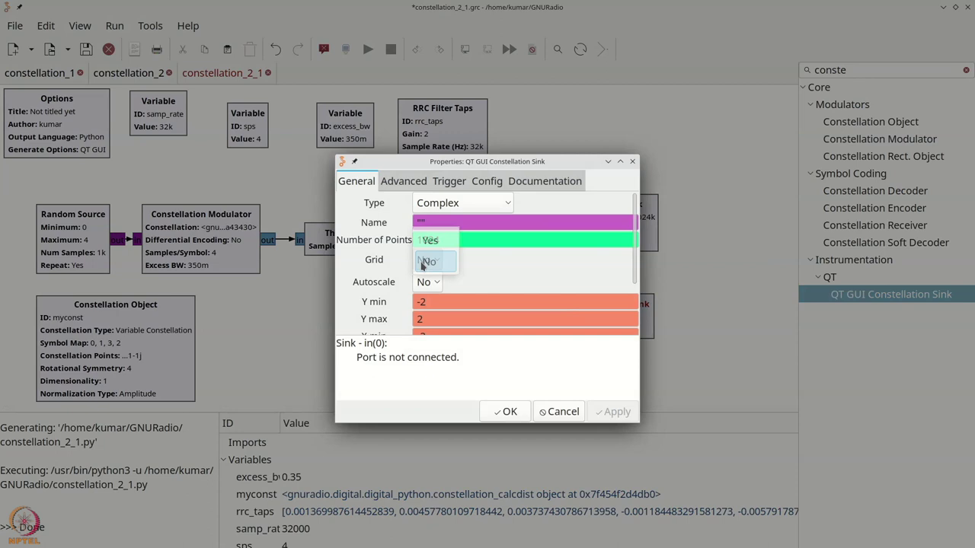
click(429, 240)
click(426, 282)
click(428, 260)
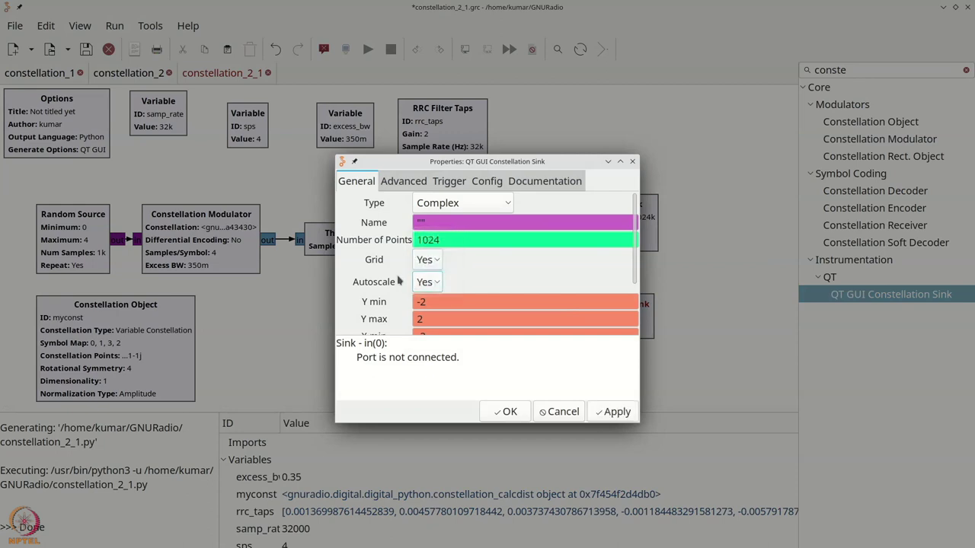
scroll(399, 282, down, 2)
click(420, 326)
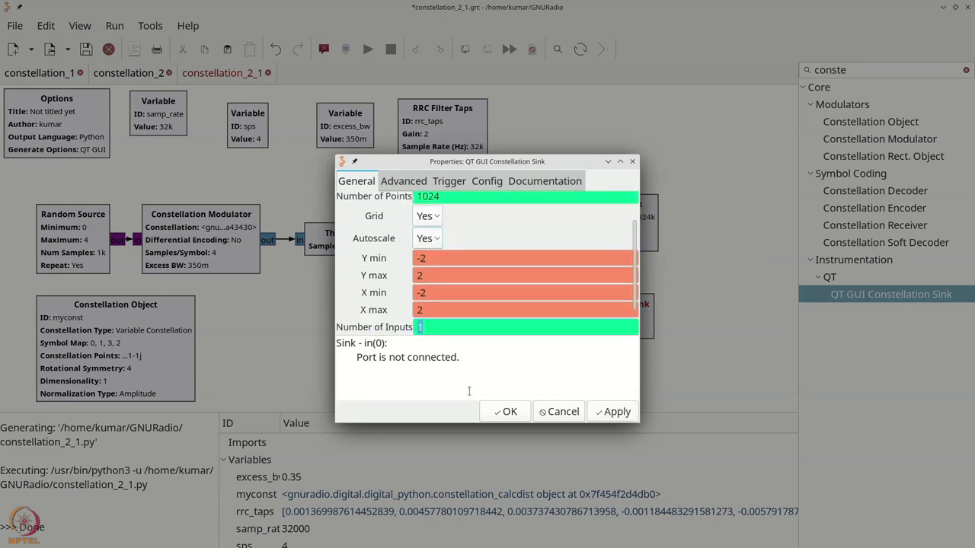
text(2)
click(506, 411)
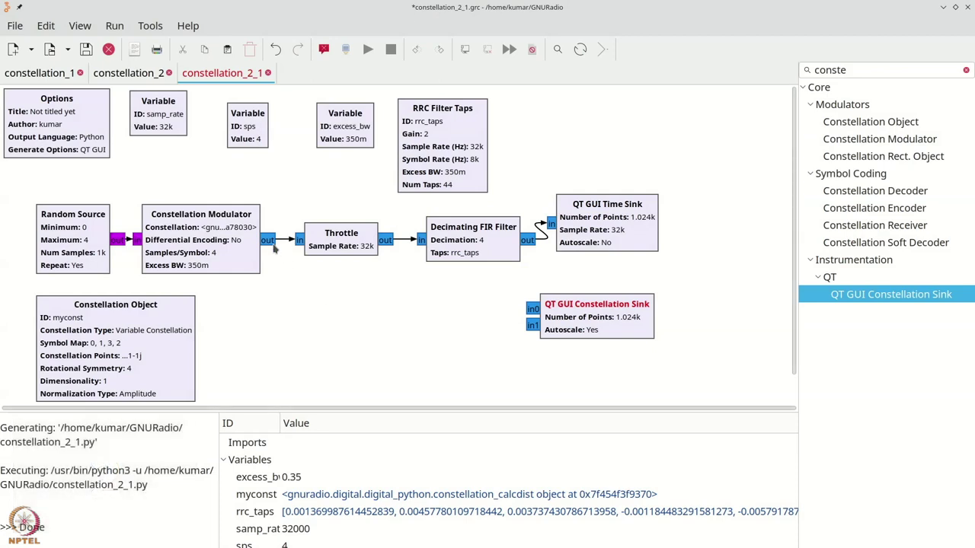
- Connect the Constellation Modulator to the Constellation Sink's in0 and the FIR filter to in1, and shift the Time Sink slightly away from the filter
click(531, 310)
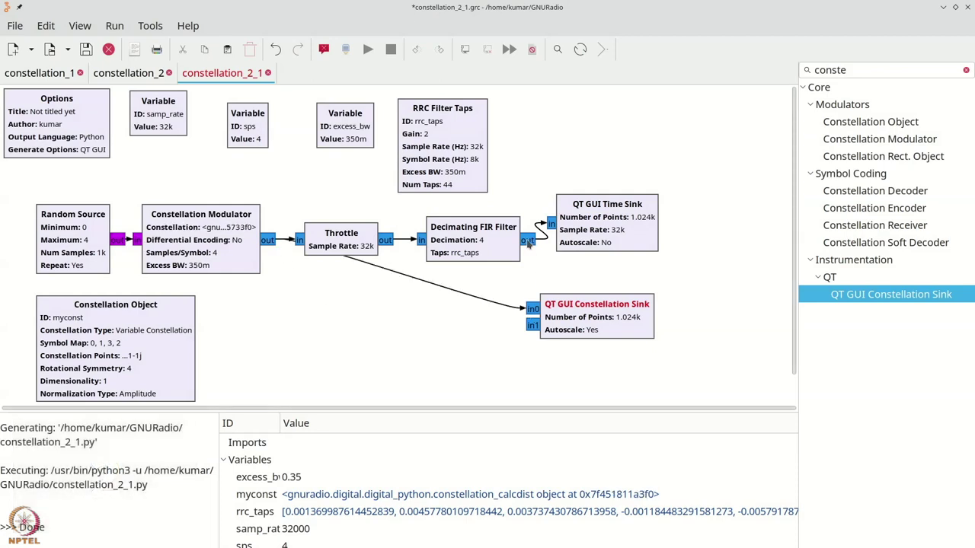
click(530, 326)
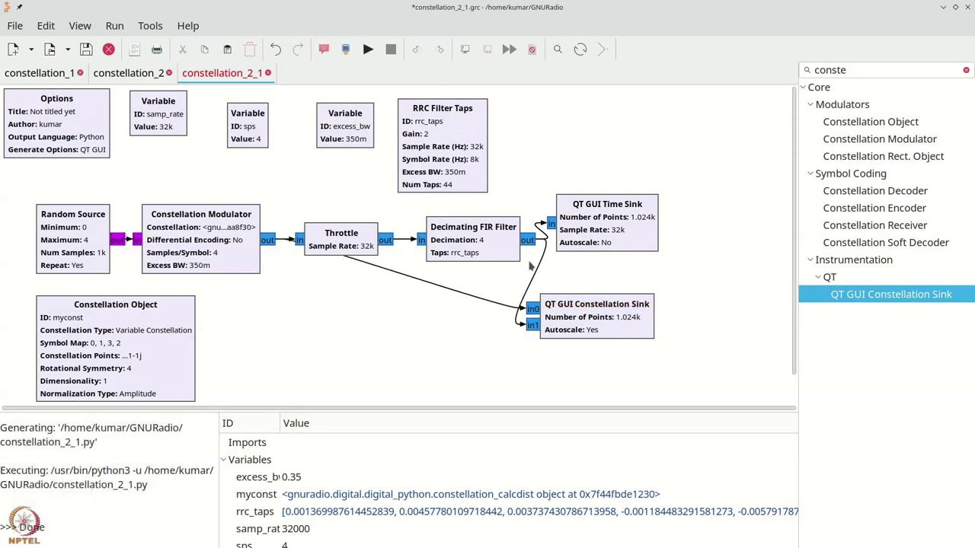
drag(585, 223, 590, 223)
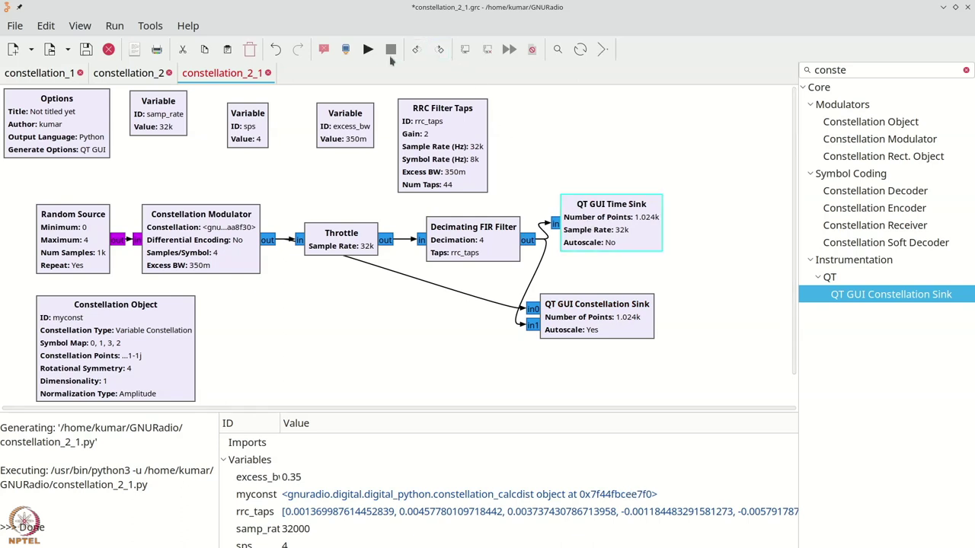
- Run the flowgraph, examine the time and constellation plots, and close the plot window
click(368, 50)
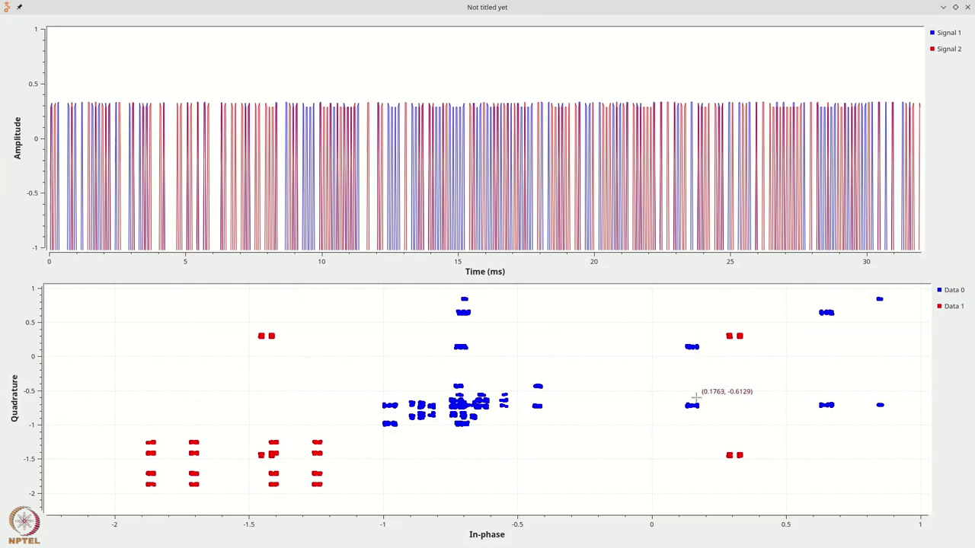
click(967, 7)
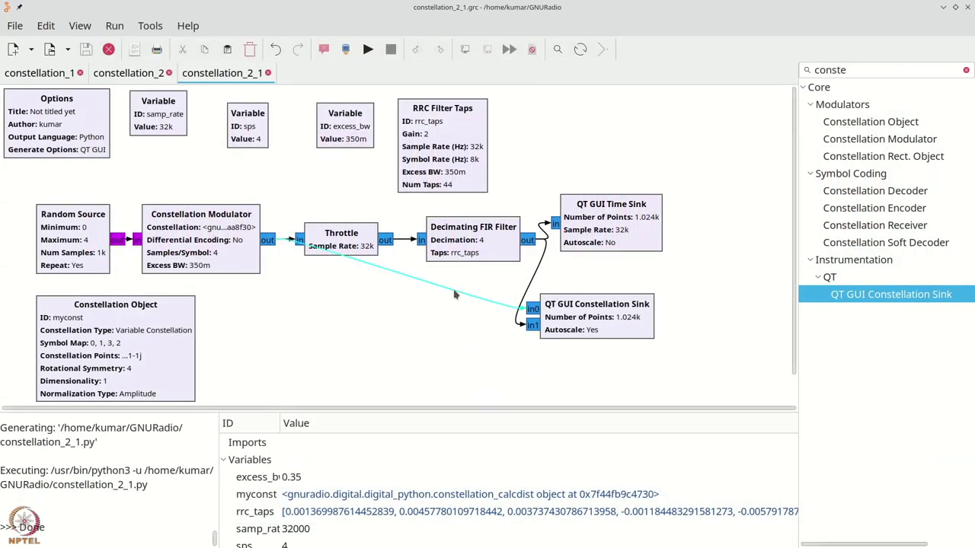
- Delete the direct connection from the Constellation Modulator to the Constellation Sink and set the sink's number of inputs to 1
key(Delete)
double_click(564, 317)
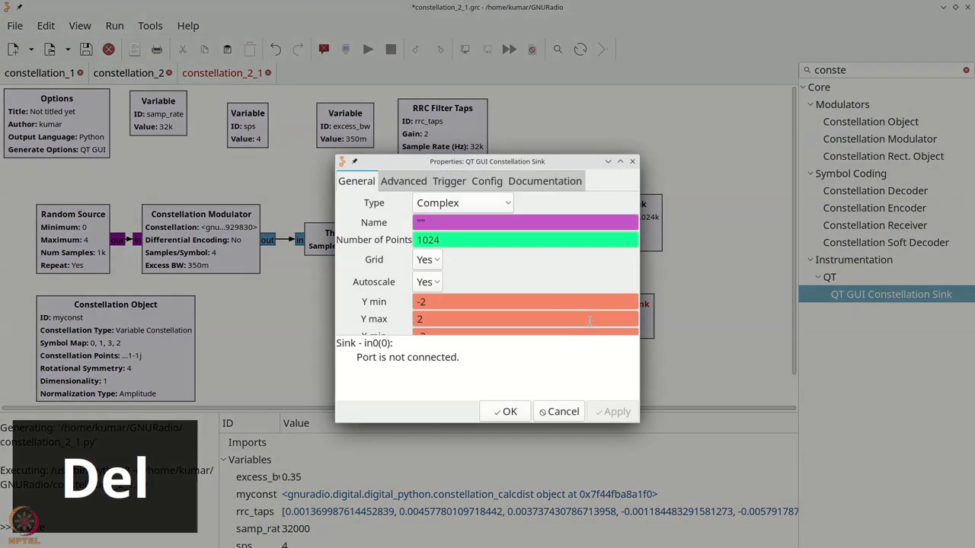
scroll(410, 282, down, 2)
double_click(407, 304)
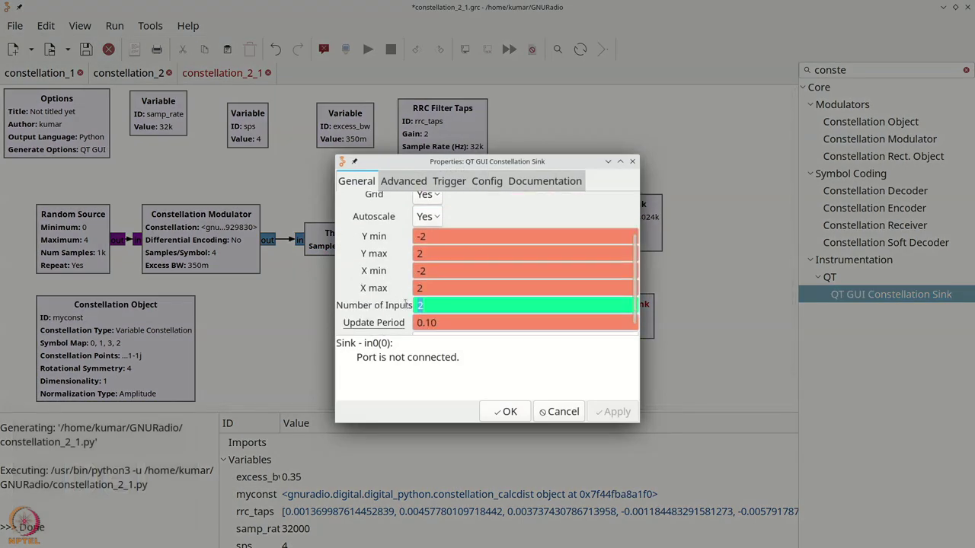
text(1)
click(507, 411)
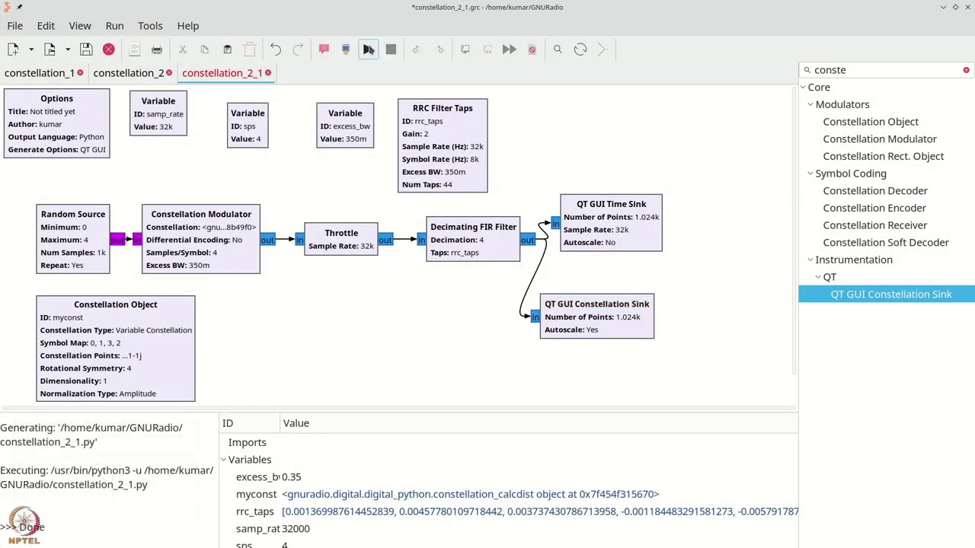
- Run the flowgraph, view the time plot and single-input constellation, and close the plot window
key(F6)
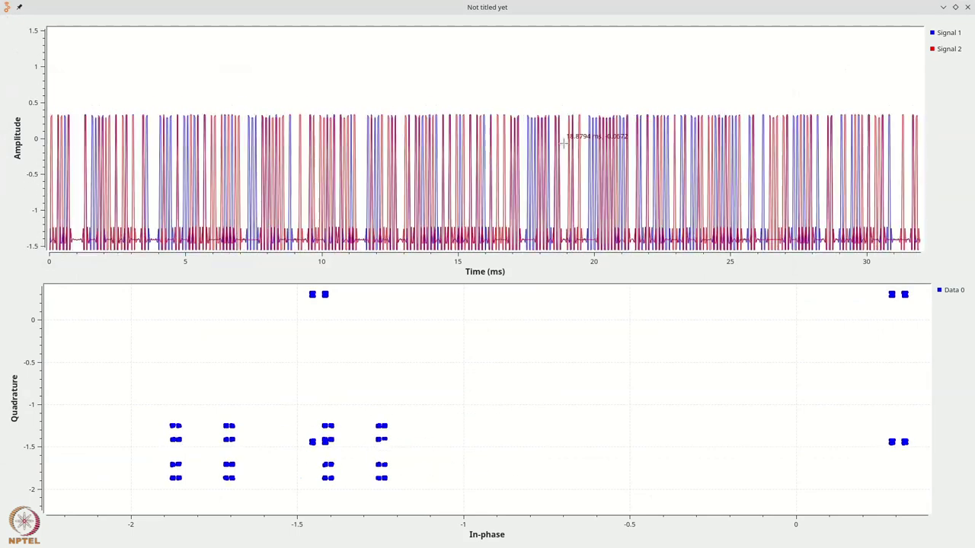
click(966, 7)
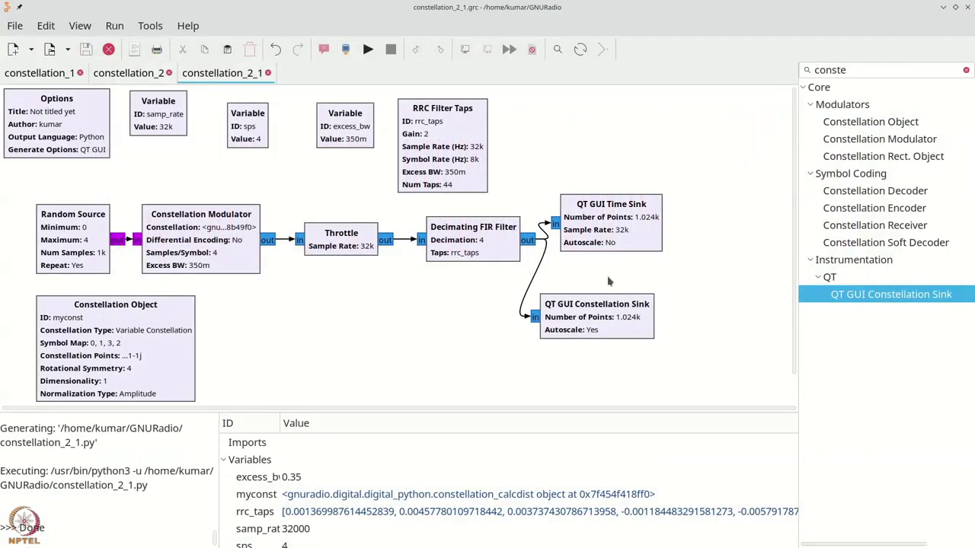
- Set both Grid and Autoscale to Yes for the QT GUI Time Sink
double_click(601, 234)
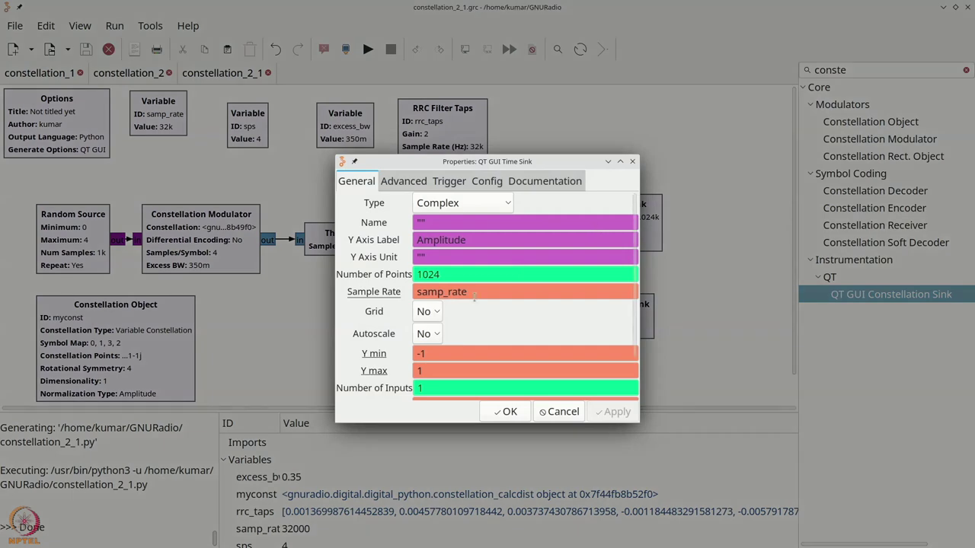
click(425, 312)
click(430, 292)
click(427, 333)
click(428, 313)
click(503, 412)
- Run the flowgraph, freeze the time plot and zoom in to about 19 to 24 ms to examine the waveform before closing the window
click(368, 49)
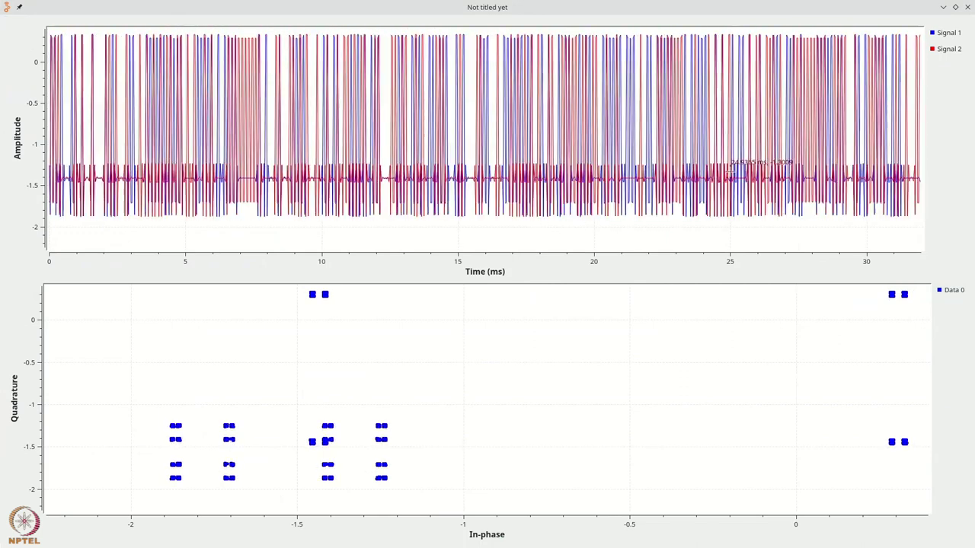
right_click(792, 139)
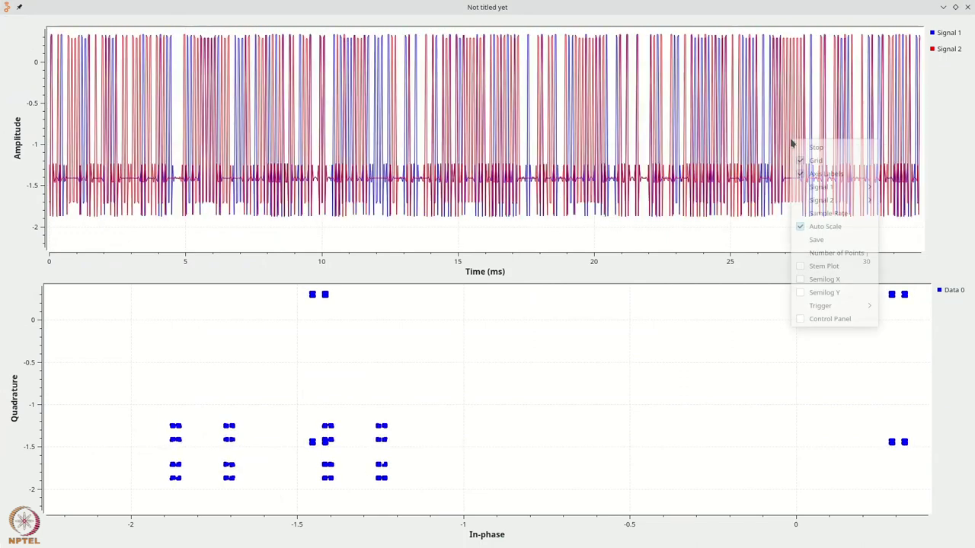
click(804, 146)
drag(708, 227, 571, 32)
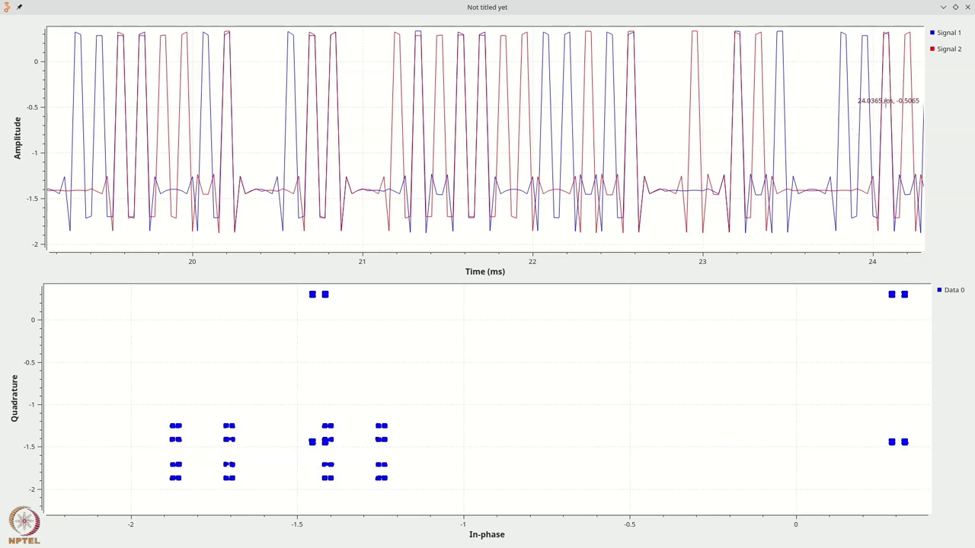
click(967, 6)
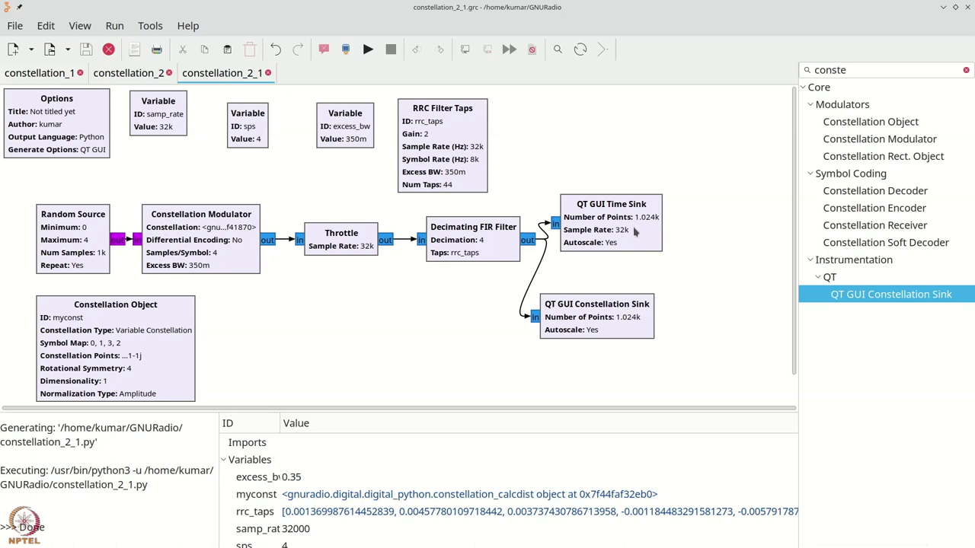
- Move both sinks and the FIR filter away from the Throttle, and delete the Throttle-to-filter connection
drag(631, 238, 688, 246)
drag(611, 315, 689, 302)
drag(454, 244, 495, 248)
click(433, 244)
key(Delete)
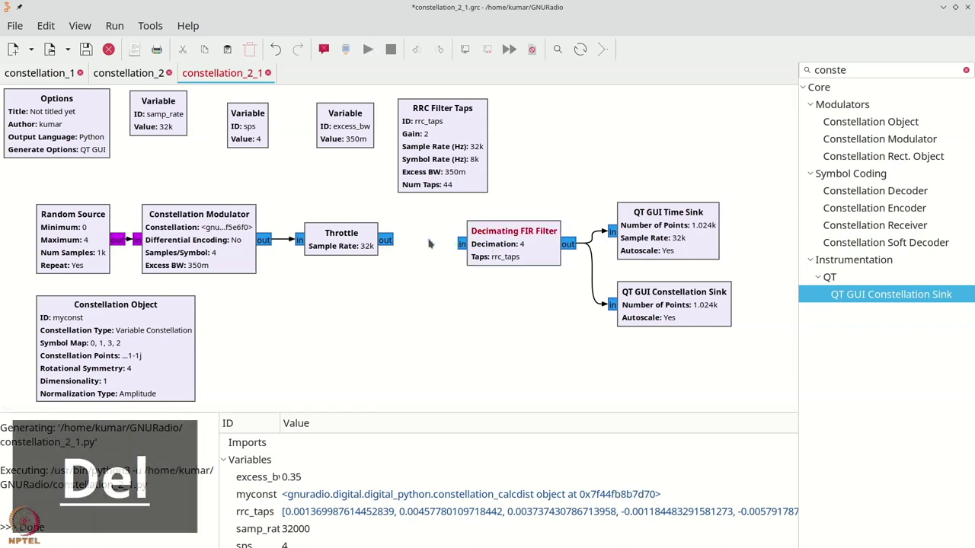
- Add a Delay block between the Throttle and the Decimating FIR Filter, and wire it in series with them
key(ctrl+f)
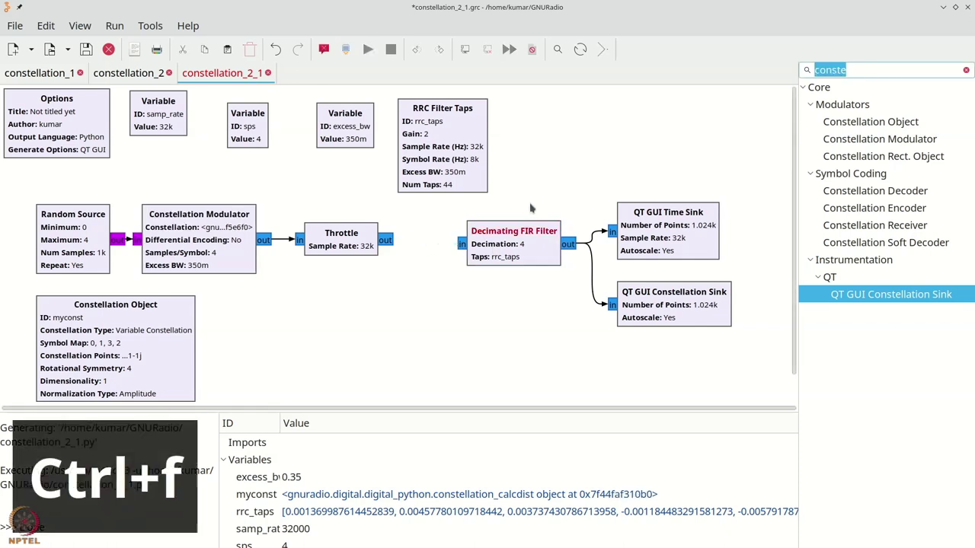
text(dela)
drag(836, 122, 404, 261)
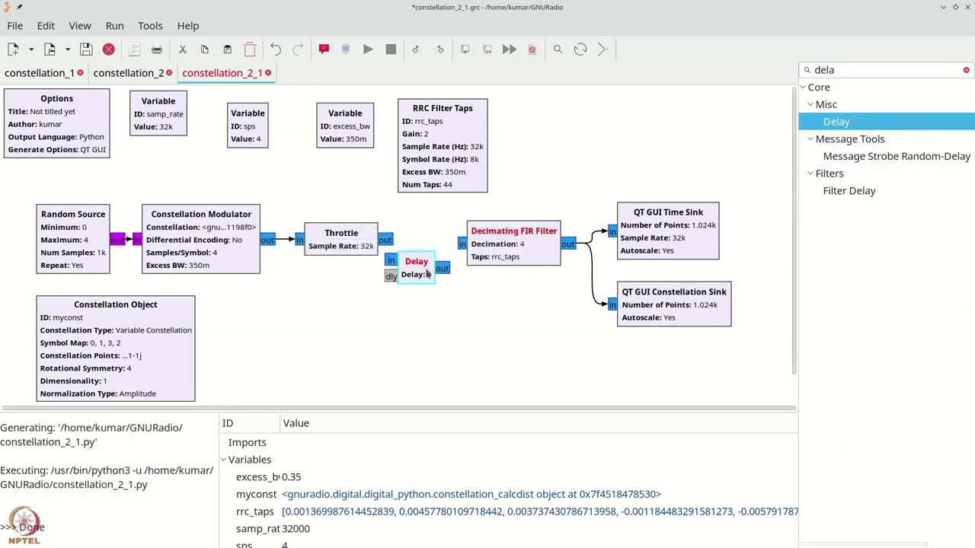
drag(486, 256, 502, 260)
drag(421, 268, 434, 272)
drag(388, 241, 403, 264)
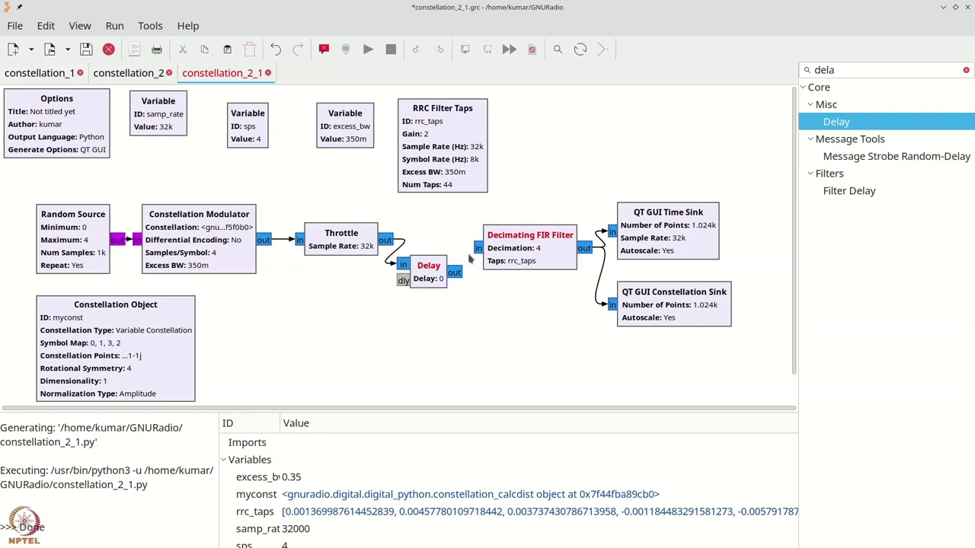
click(474, 257)
- Set the Delay block's delay to the variable delay
double_click(435, 275)
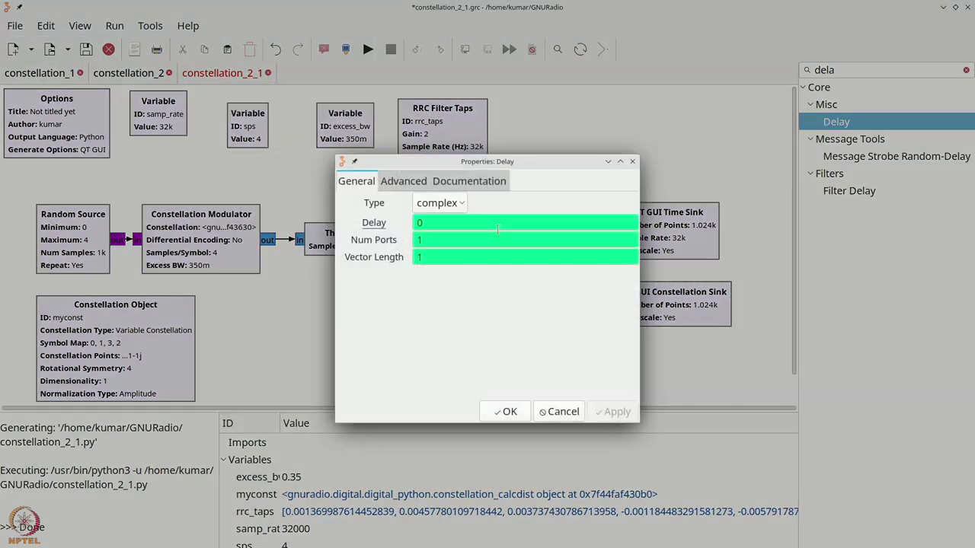
text(delay)
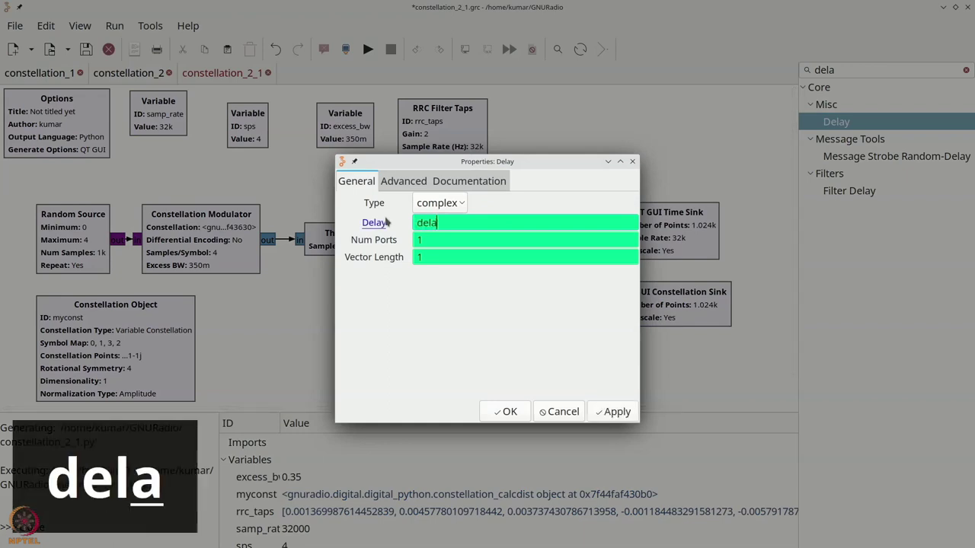
click(507, 411)
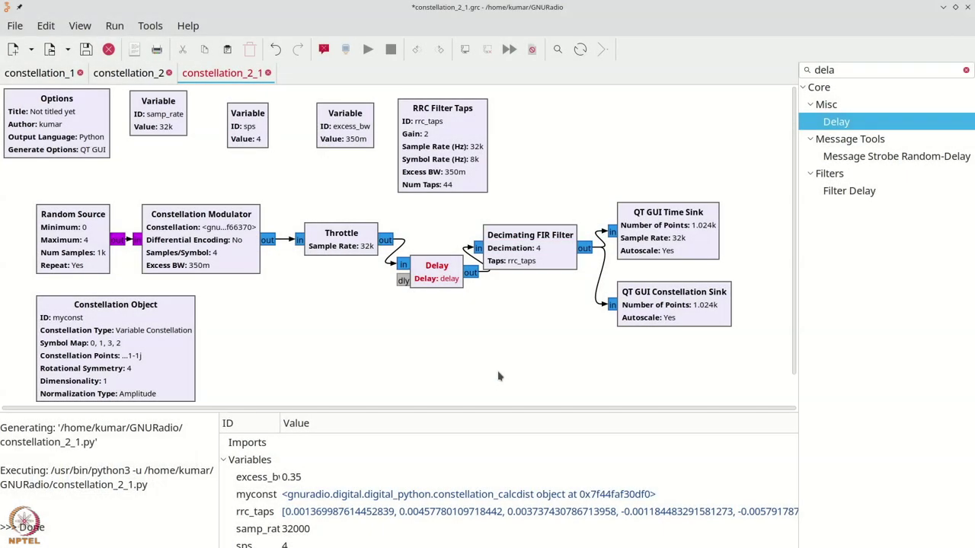
- Add a QT GUI Range block beside the RRC Filter Taps block
key(ctrl+f)
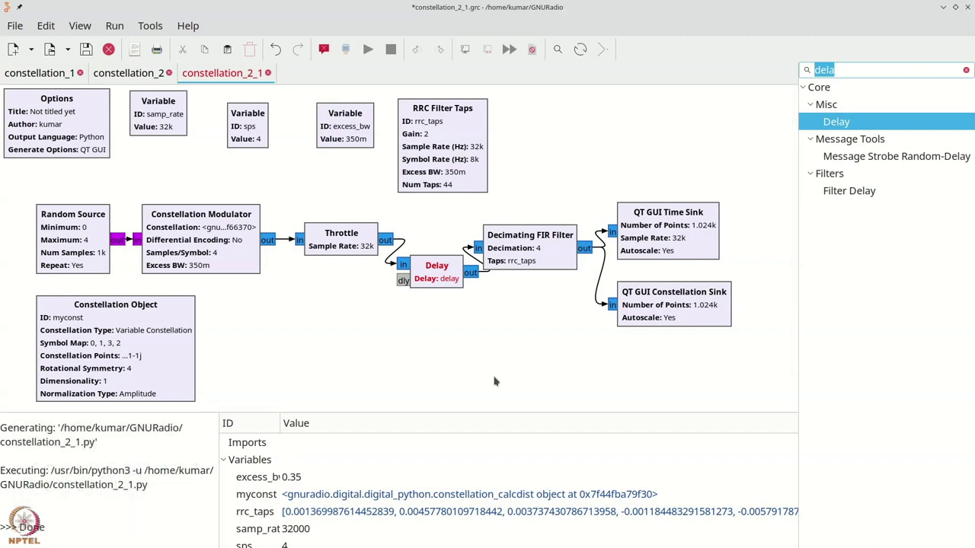
text(range)
drag(864, 138, 558, 131)
- Configure the QT GUI Range with ID delay, type int and default value 0
double_click(558, 131)
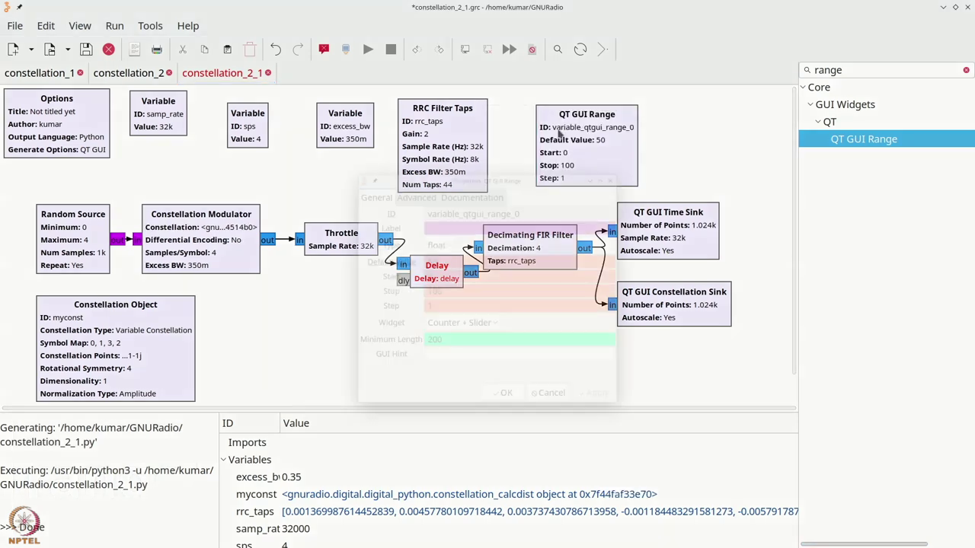
drag(518, 200, 417, 200)
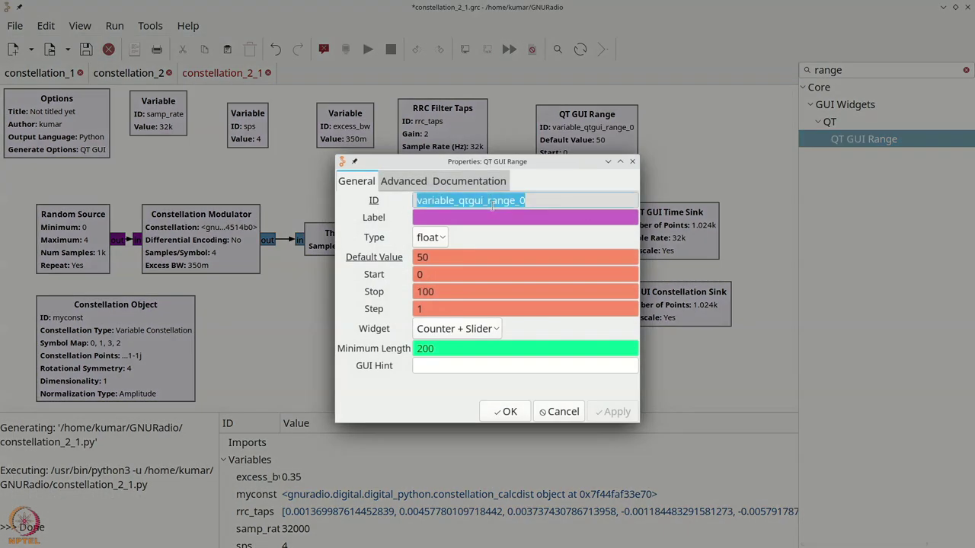
text(delay)
key(Tab)
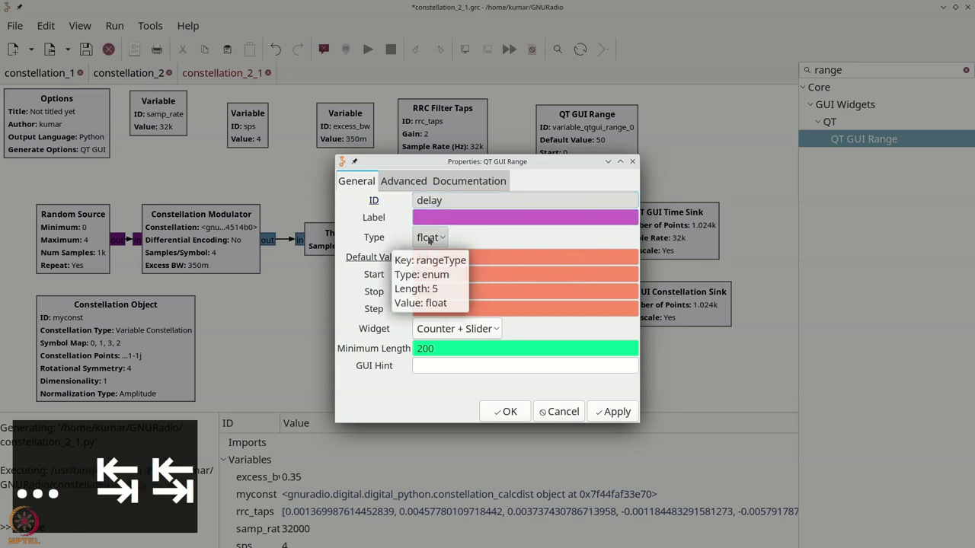
click(430, 238)
click(428, 260)
key(Tab)
text(0)
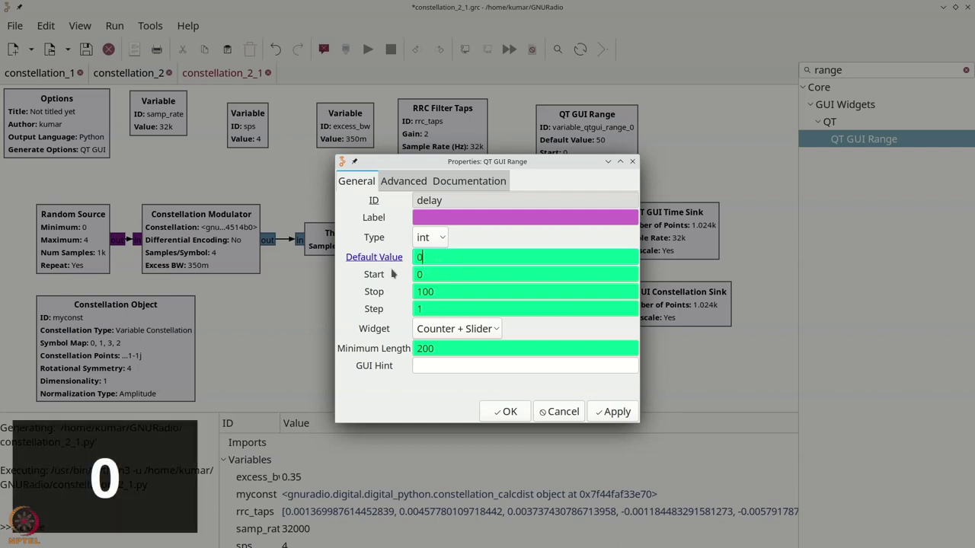
click(501, 412)
- Run the flowgraph and step the delay through 1 to 2 while watching the constellation
click(369, 49)
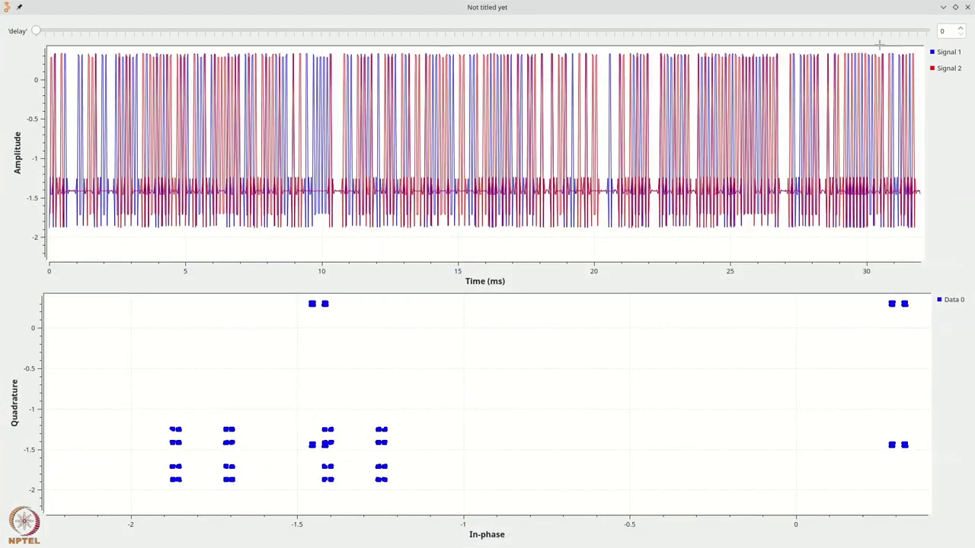
click(961, 31)
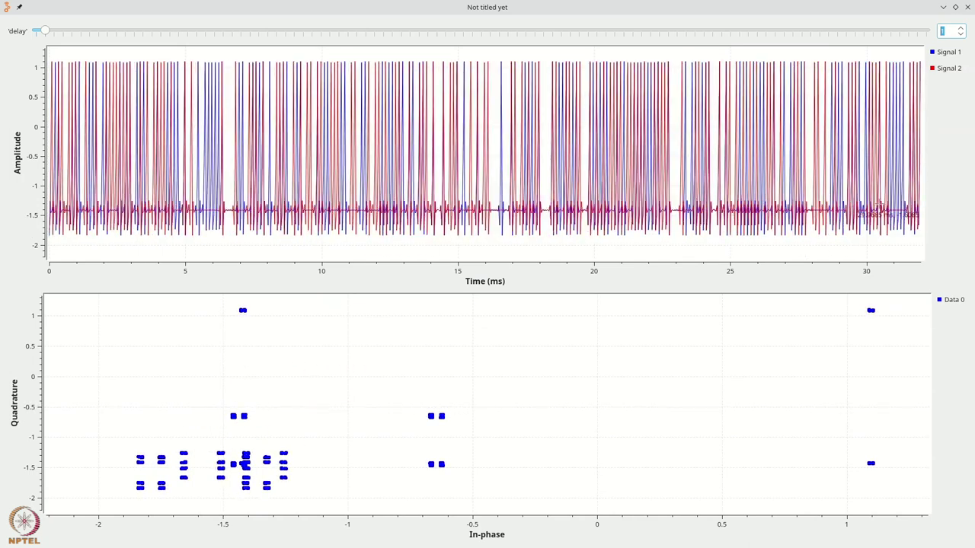
click(962, 29)
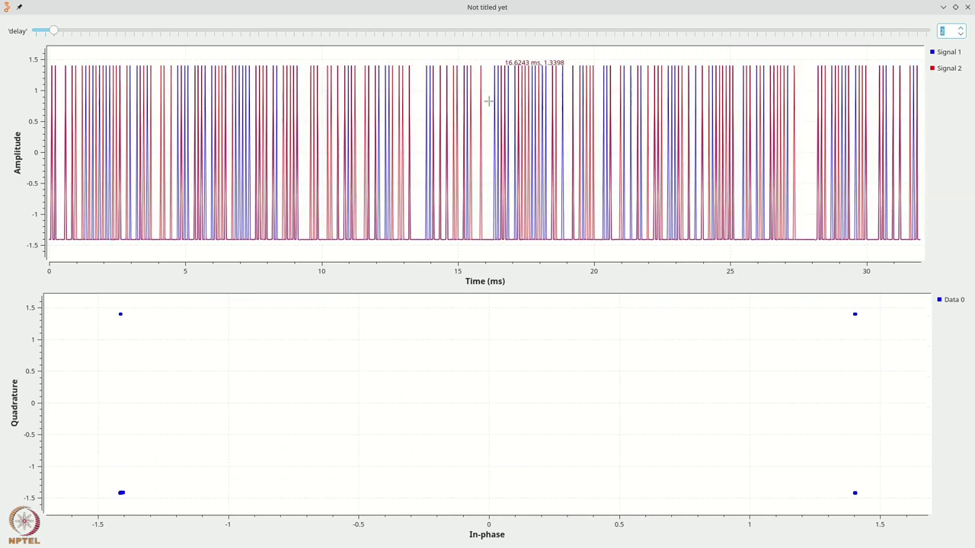
- Show the time plot as a stem plot, step the delay from 3 up to 6 to compare the constellations, and close the window
right_click(683, 137)
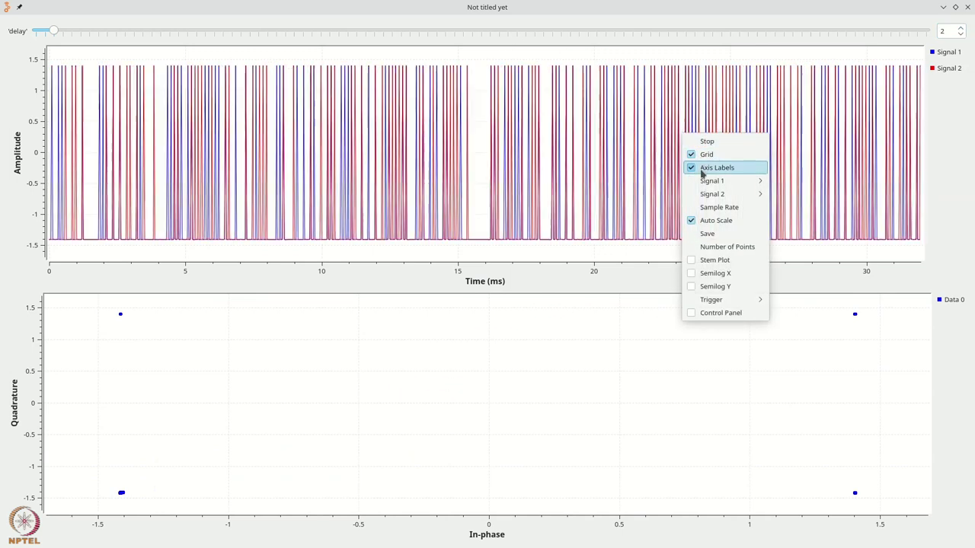
click(721, 259)
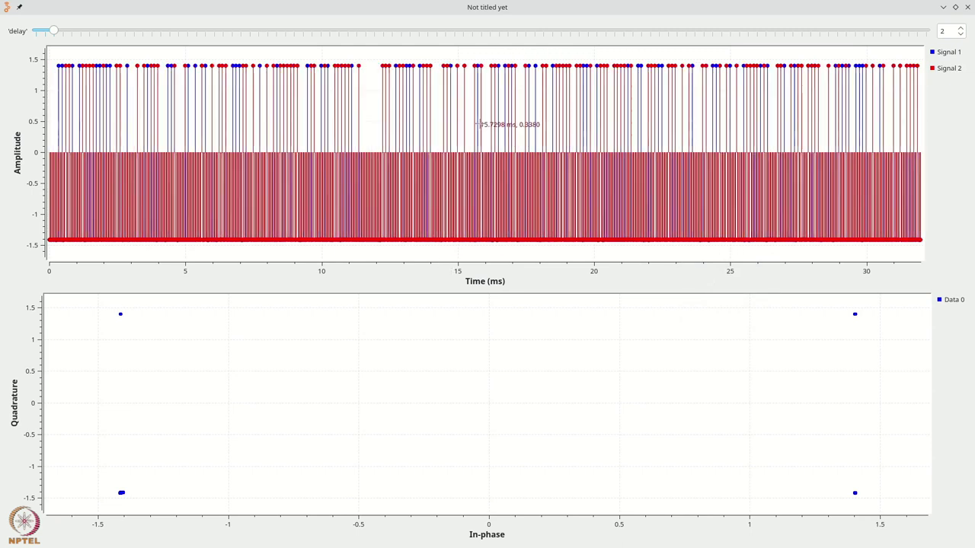
click(960, 30)
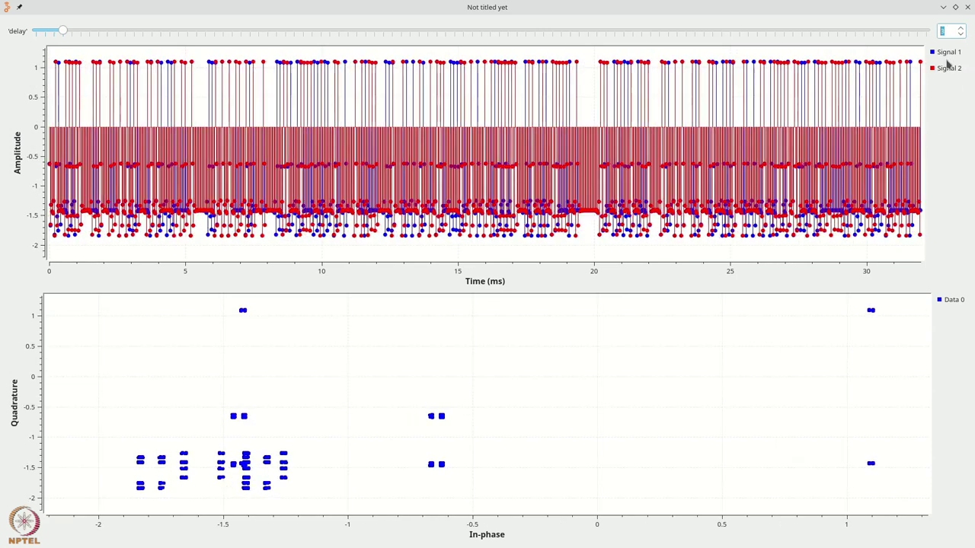
click(962, 31)
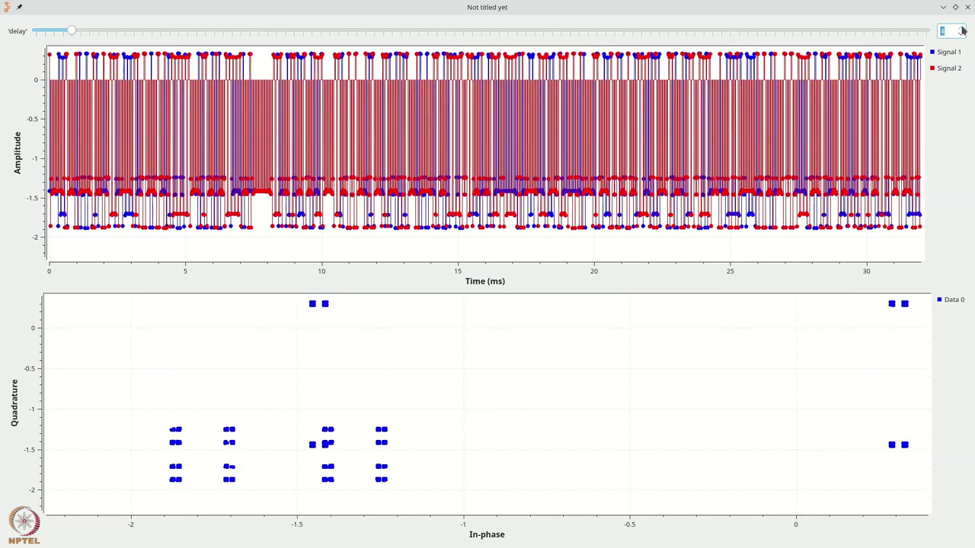
click(962, 30)
click(962, 30)
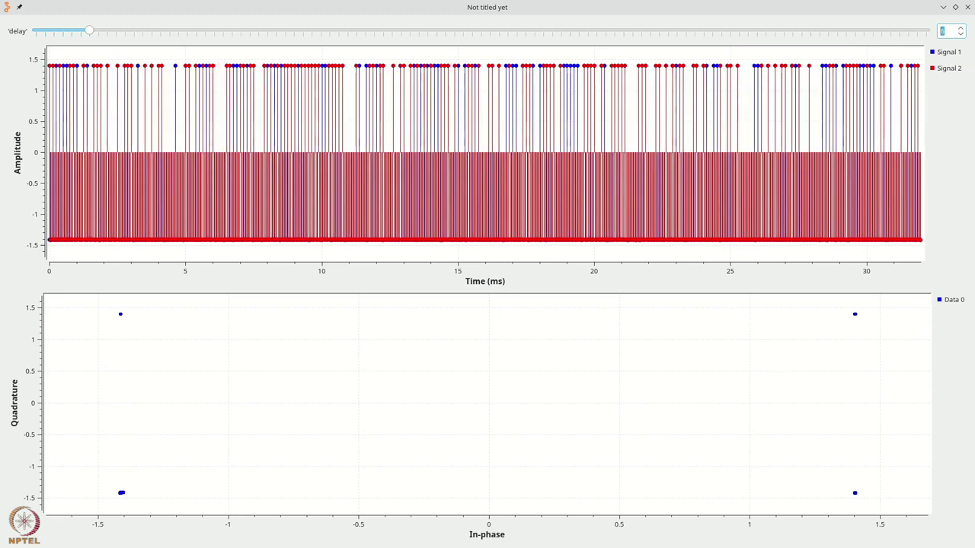
click(969, 7)
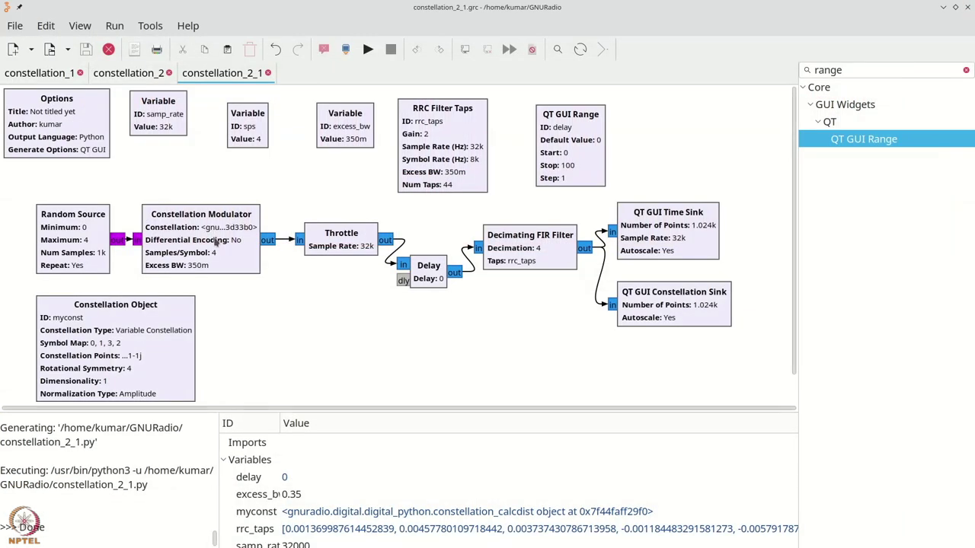